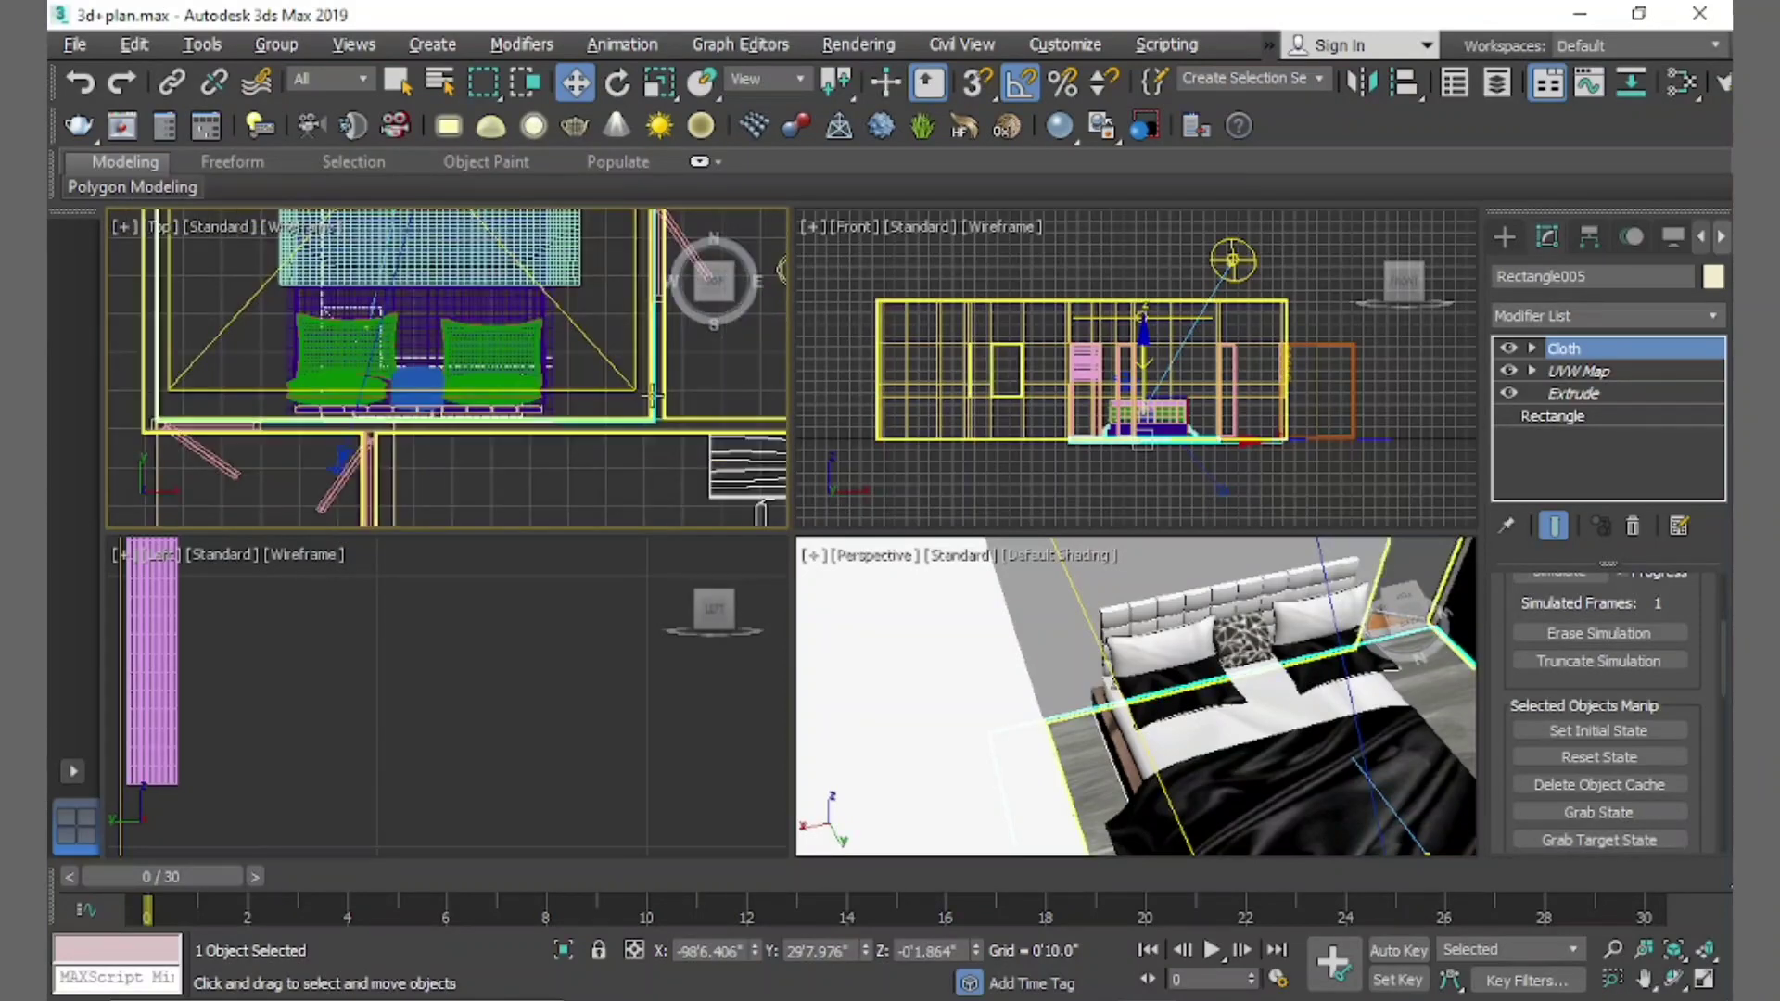
# Draw a box about 1'3.8" by 1'11" and 1'0.7" tall beside the bed
pyautogui.click(1502, 238)
pyautogui.click(1546, 397)
pyautogui.scroll(3, 594, 366)
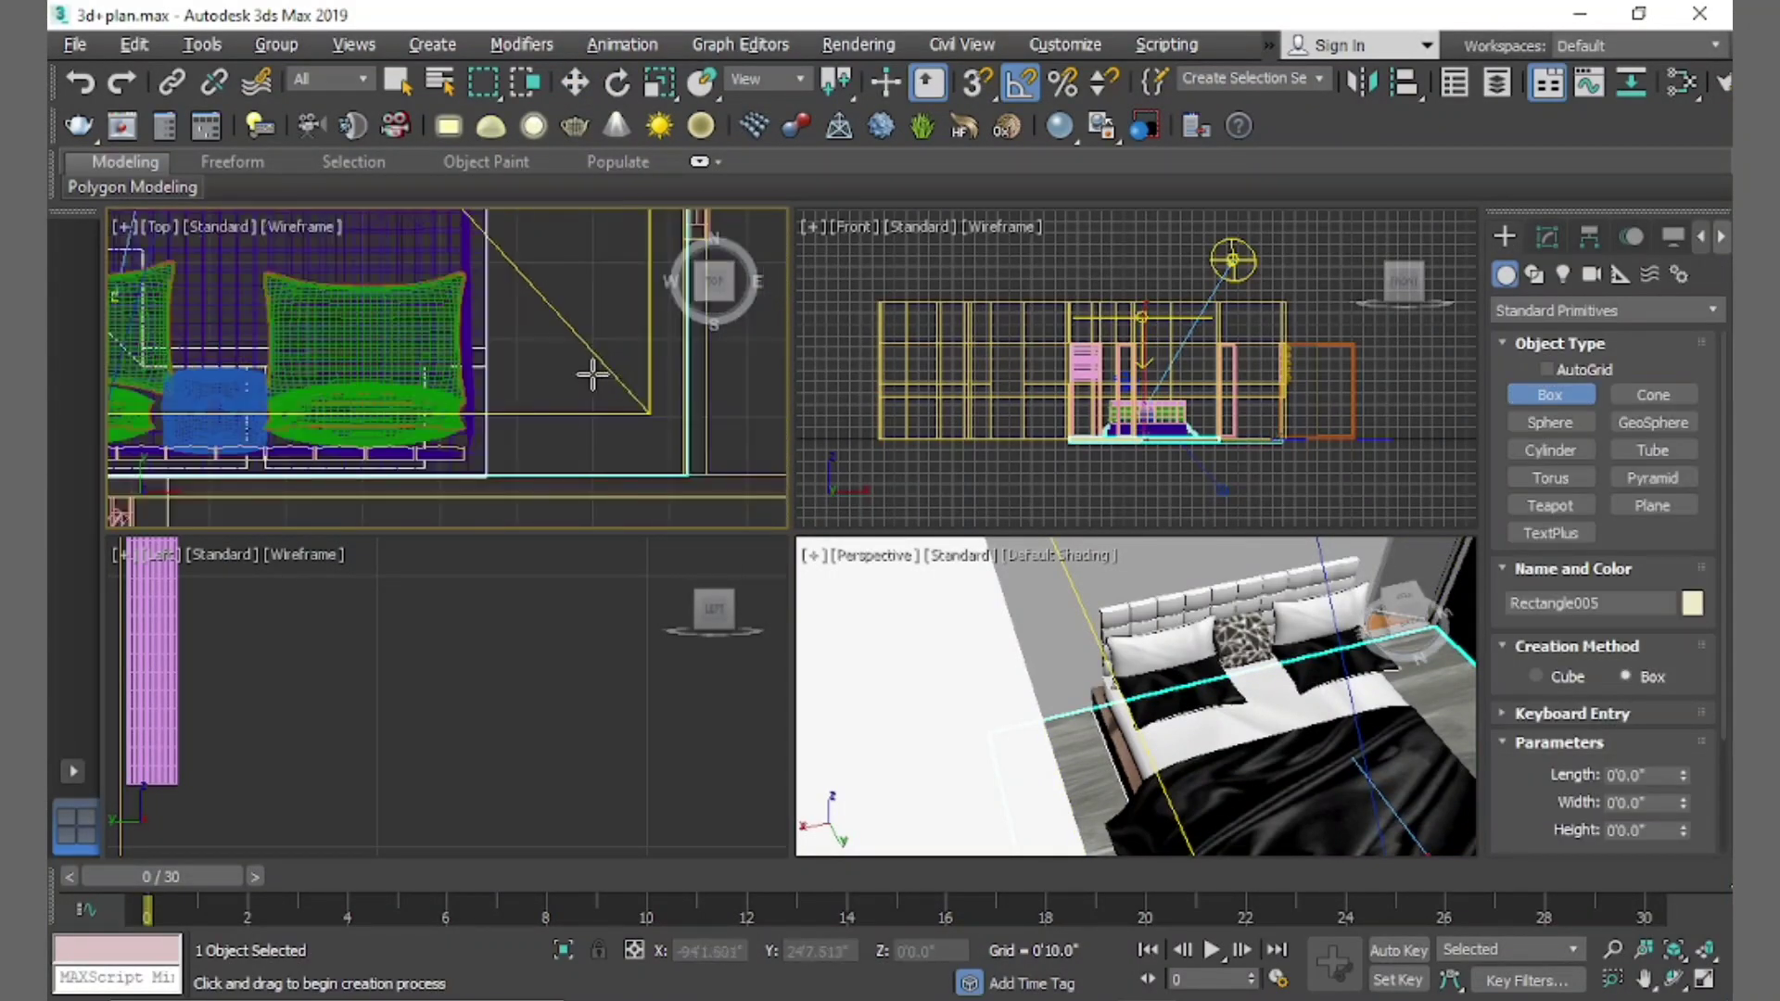
pyautogui.moveTo(498, 343); pyautogui.dragTo(668, 456)
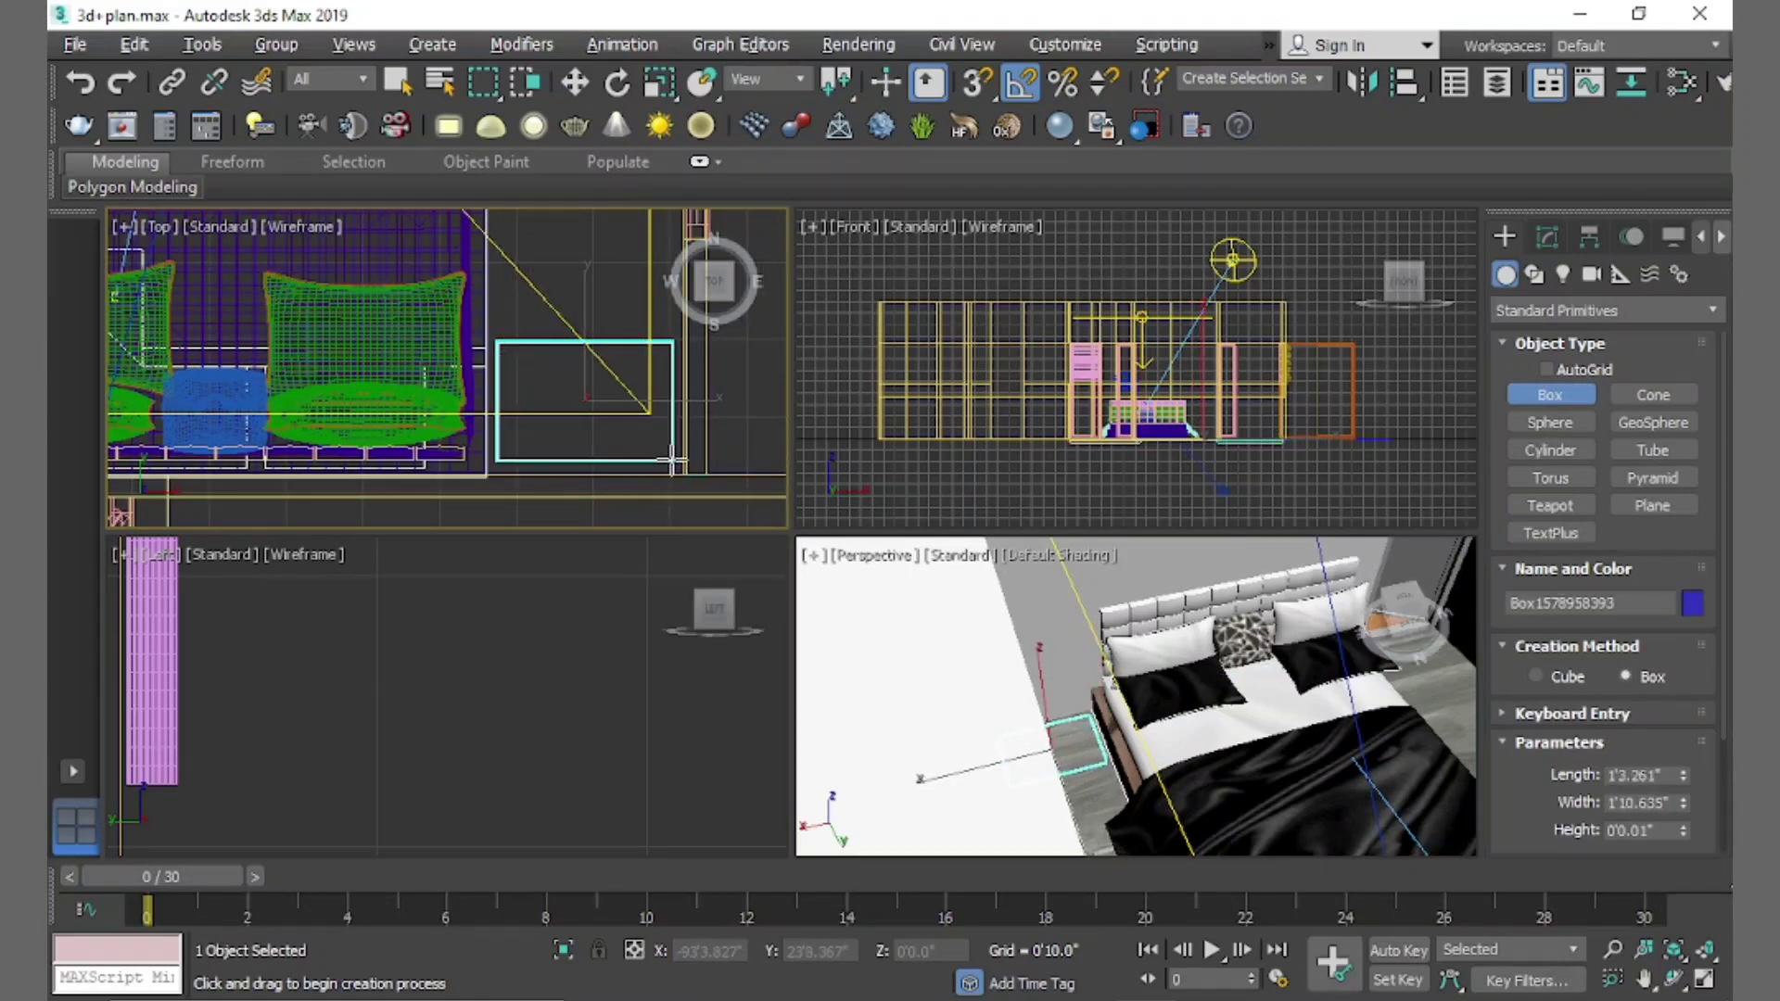
pyautogui.moveTo(667, 456); pyautogui.dragTo(671, 463)
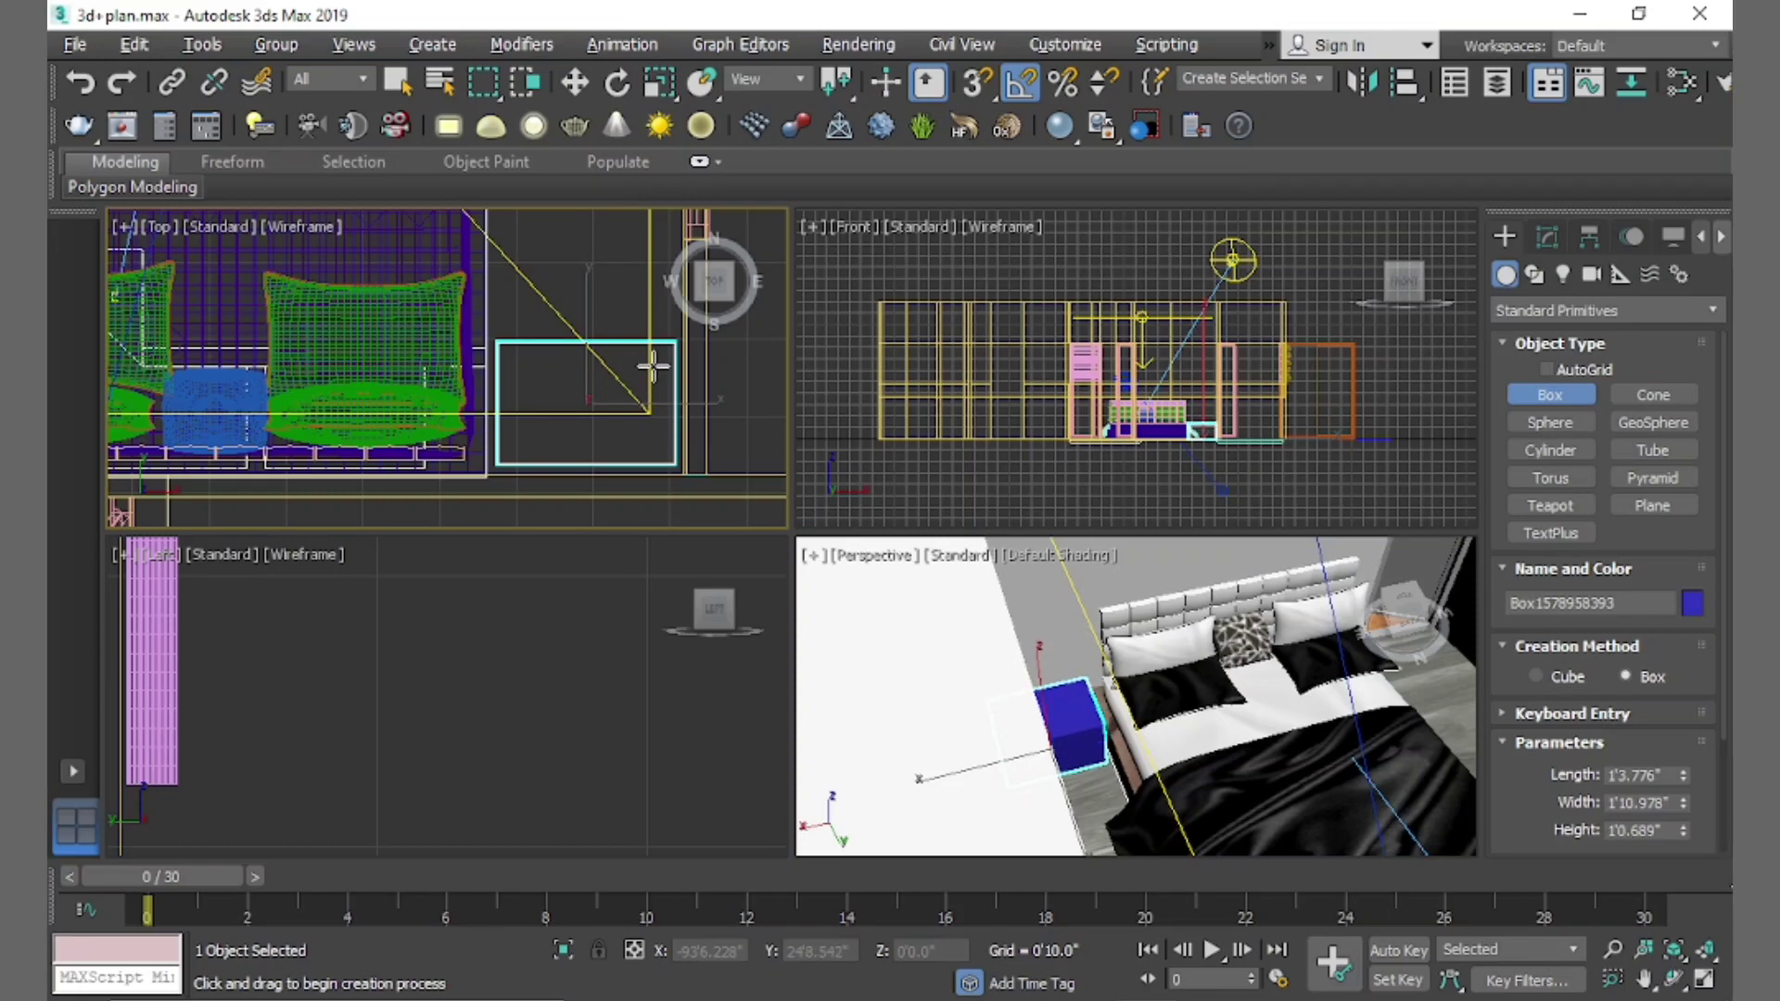
pyautogui.click(651, 360)
pyautogui.click(576, 83)
pyautogui.scroll(2, 1075, 714)
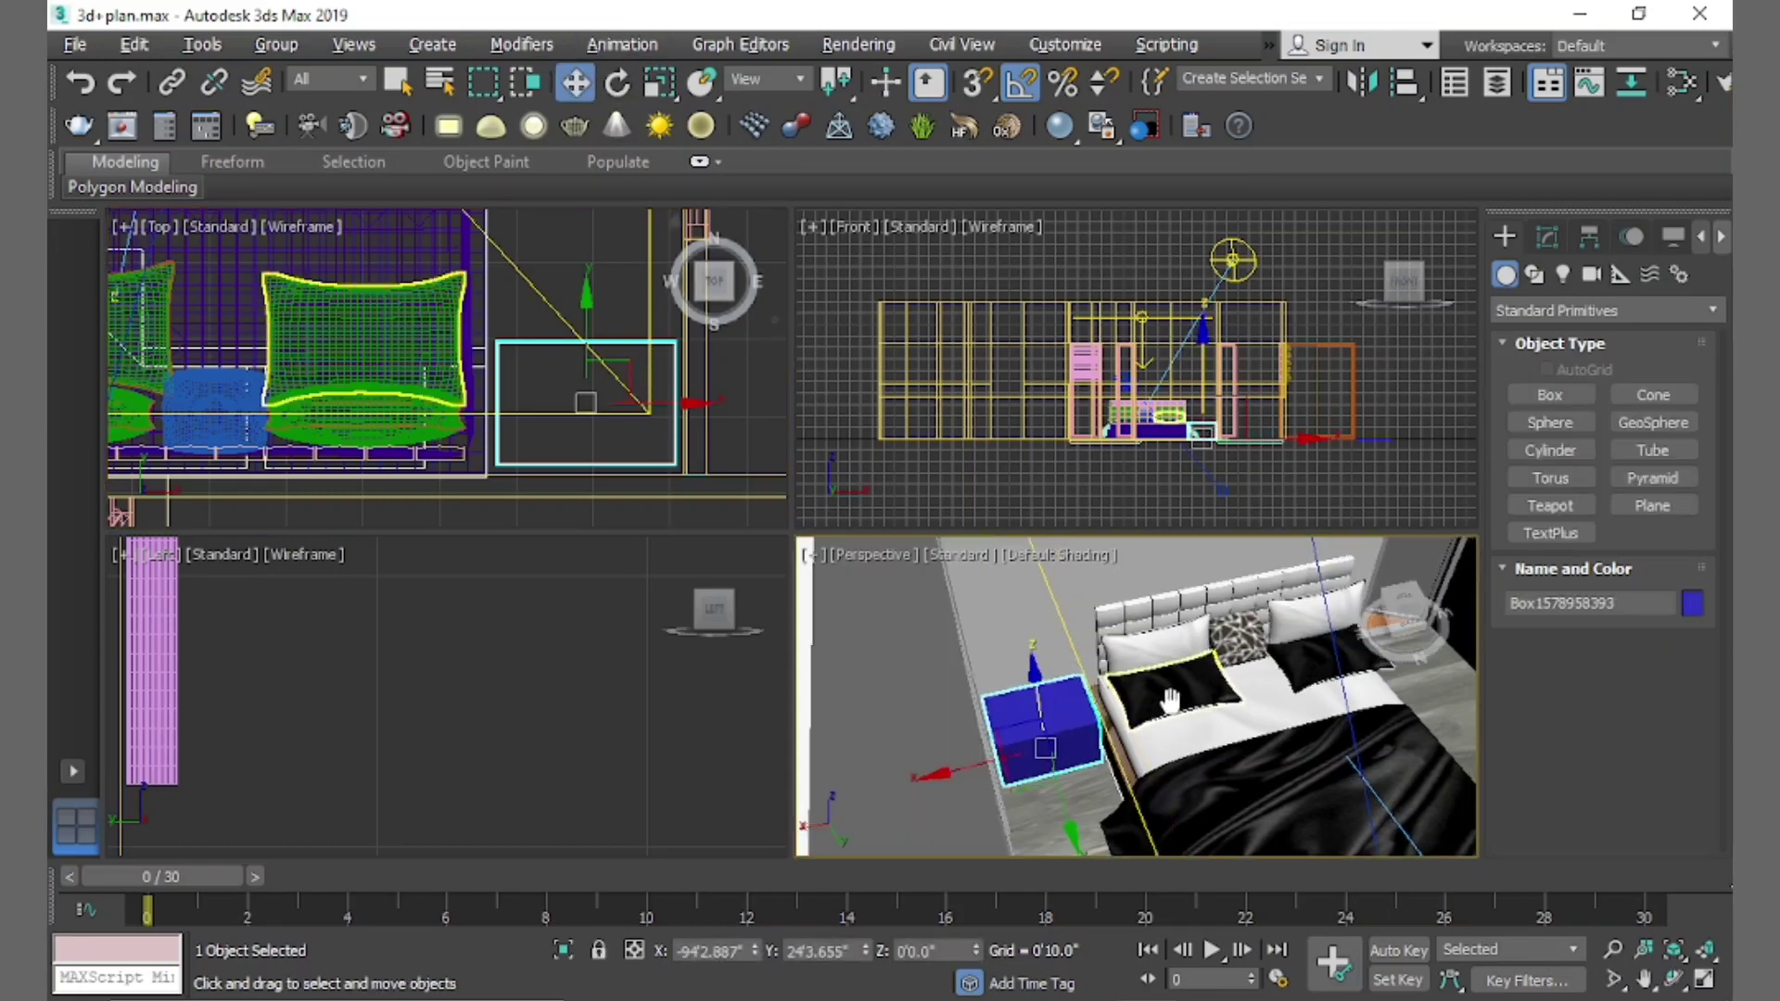
pyautogui.scroll(4, 1113, 655)
pyautogui.moveTo(983, 694)
pyautogui.keyDown('alt'); pyautogui.mouseDown(button='middle')
pyautogui.moveTo(918, 623)
pyautogui.moveTo(1034, 721)
pyautogui.mouseUp(button='middle'); pyautogui.keyUp('alt')
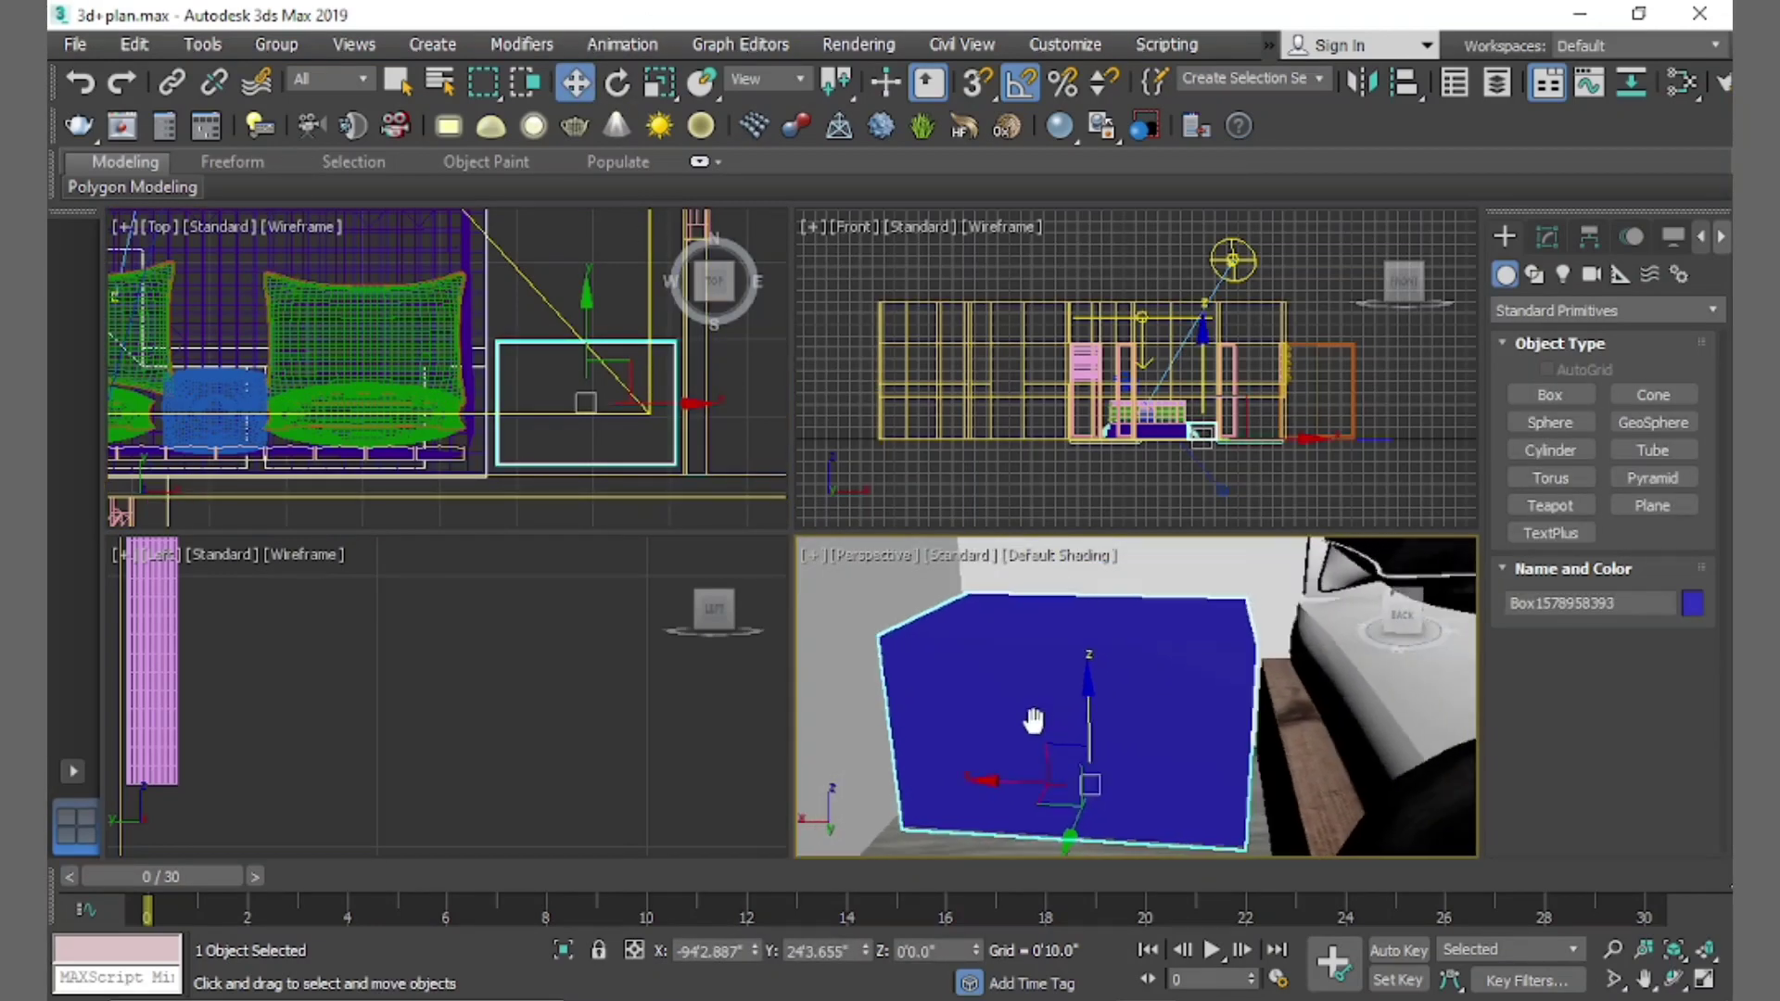
# Isolate the box, maximize the Perspective view, and convert the box to Editable Poly
pyautogui.hotkey('alt', 'q')
pyautogui.scroll(-3, 1066, 709)
pyautogui.scroll(-2, 1112, 695)
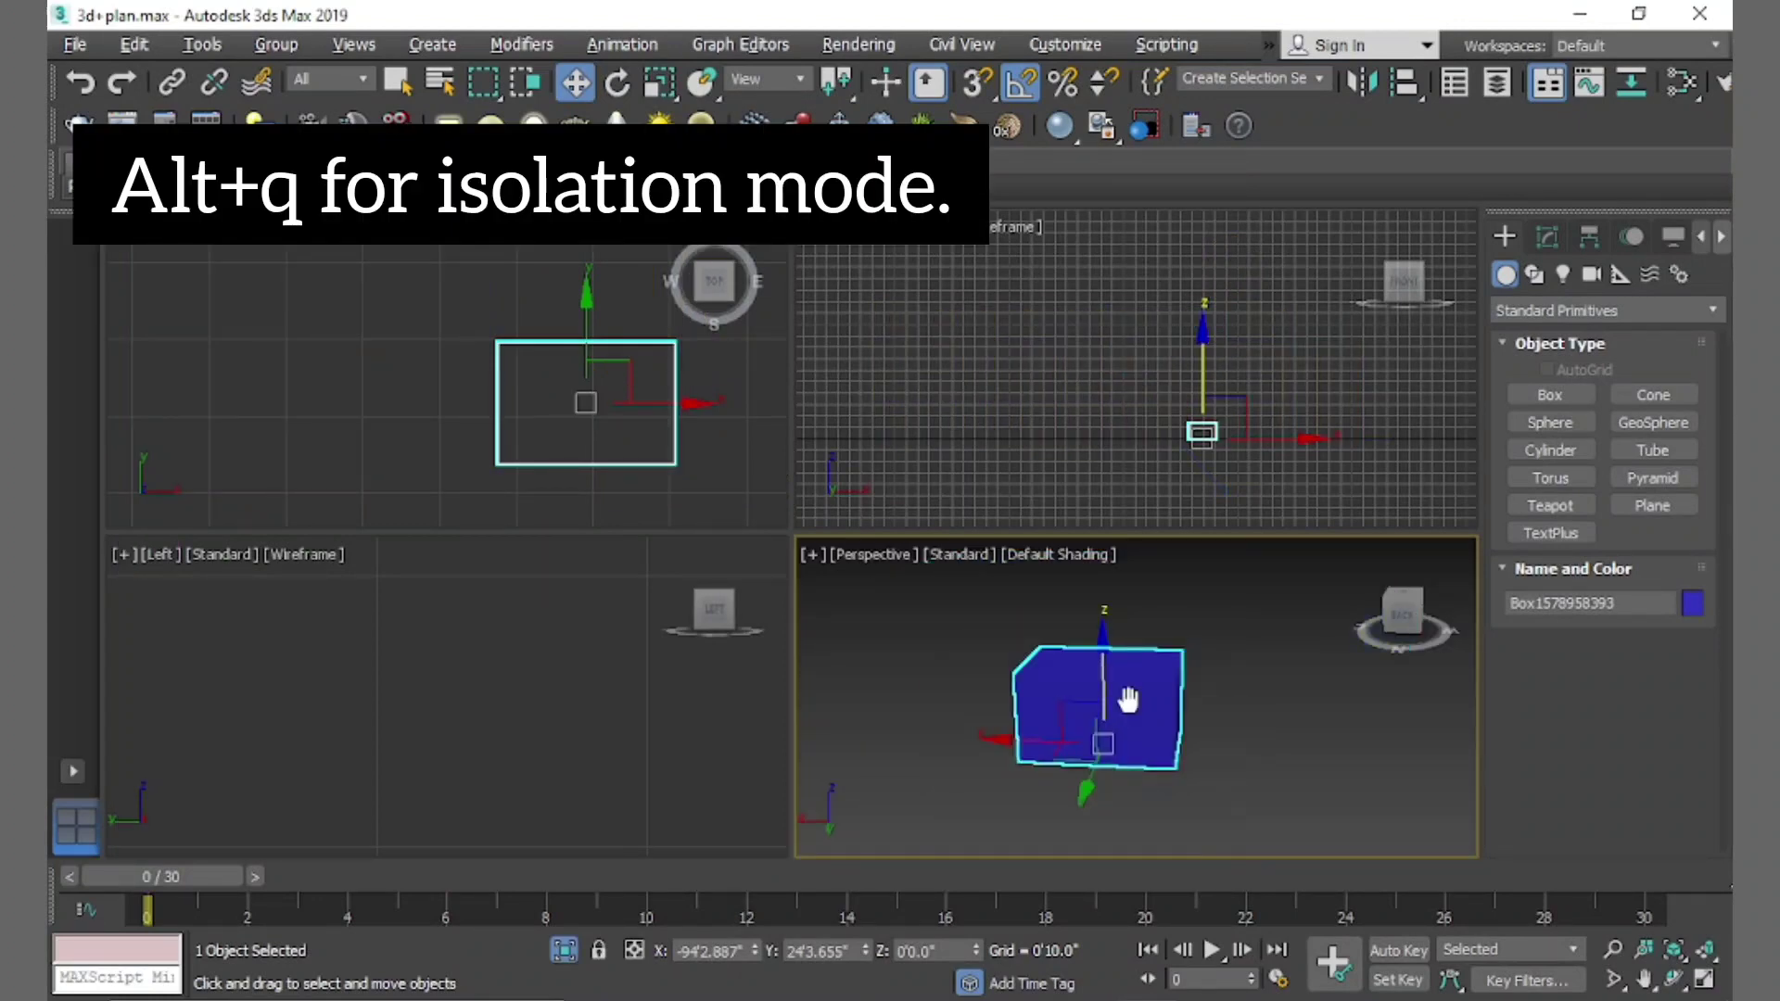
pyautogui.hotkey('alt', 'w')
pyautogui.scroll(-3, 1057, 664)
pyautogui.keyDown('alt'); pyautogui.moveTo(1060, 664); pyautogui.dragTo(1074, 667, button='middle'); pyautogui.keyUp('alt')
pyautogui.scroll(4, 1085, 656)
pyautogui.moveTo(937, 733); pyautogui.dragTo(895, 548, button='middle')
pyautogui.rightClick(902, 471)
pyautogui.moveTo(951, 738)
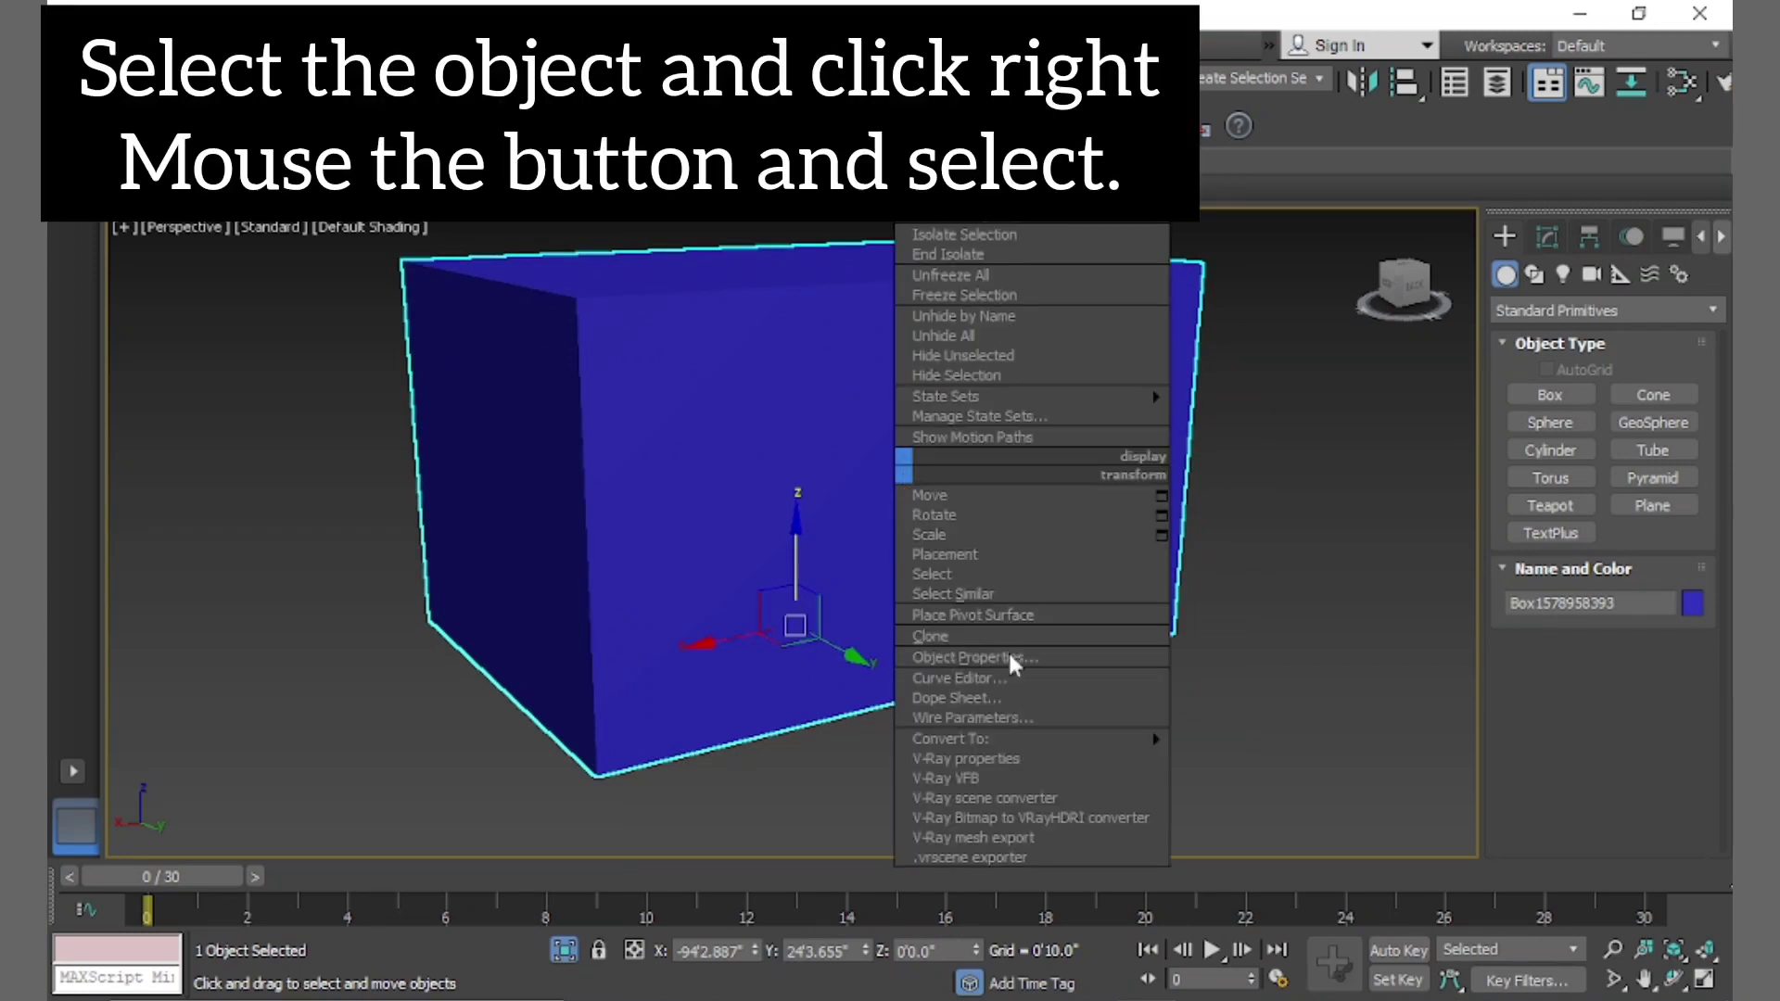
pyautogui.click(1254, 759)
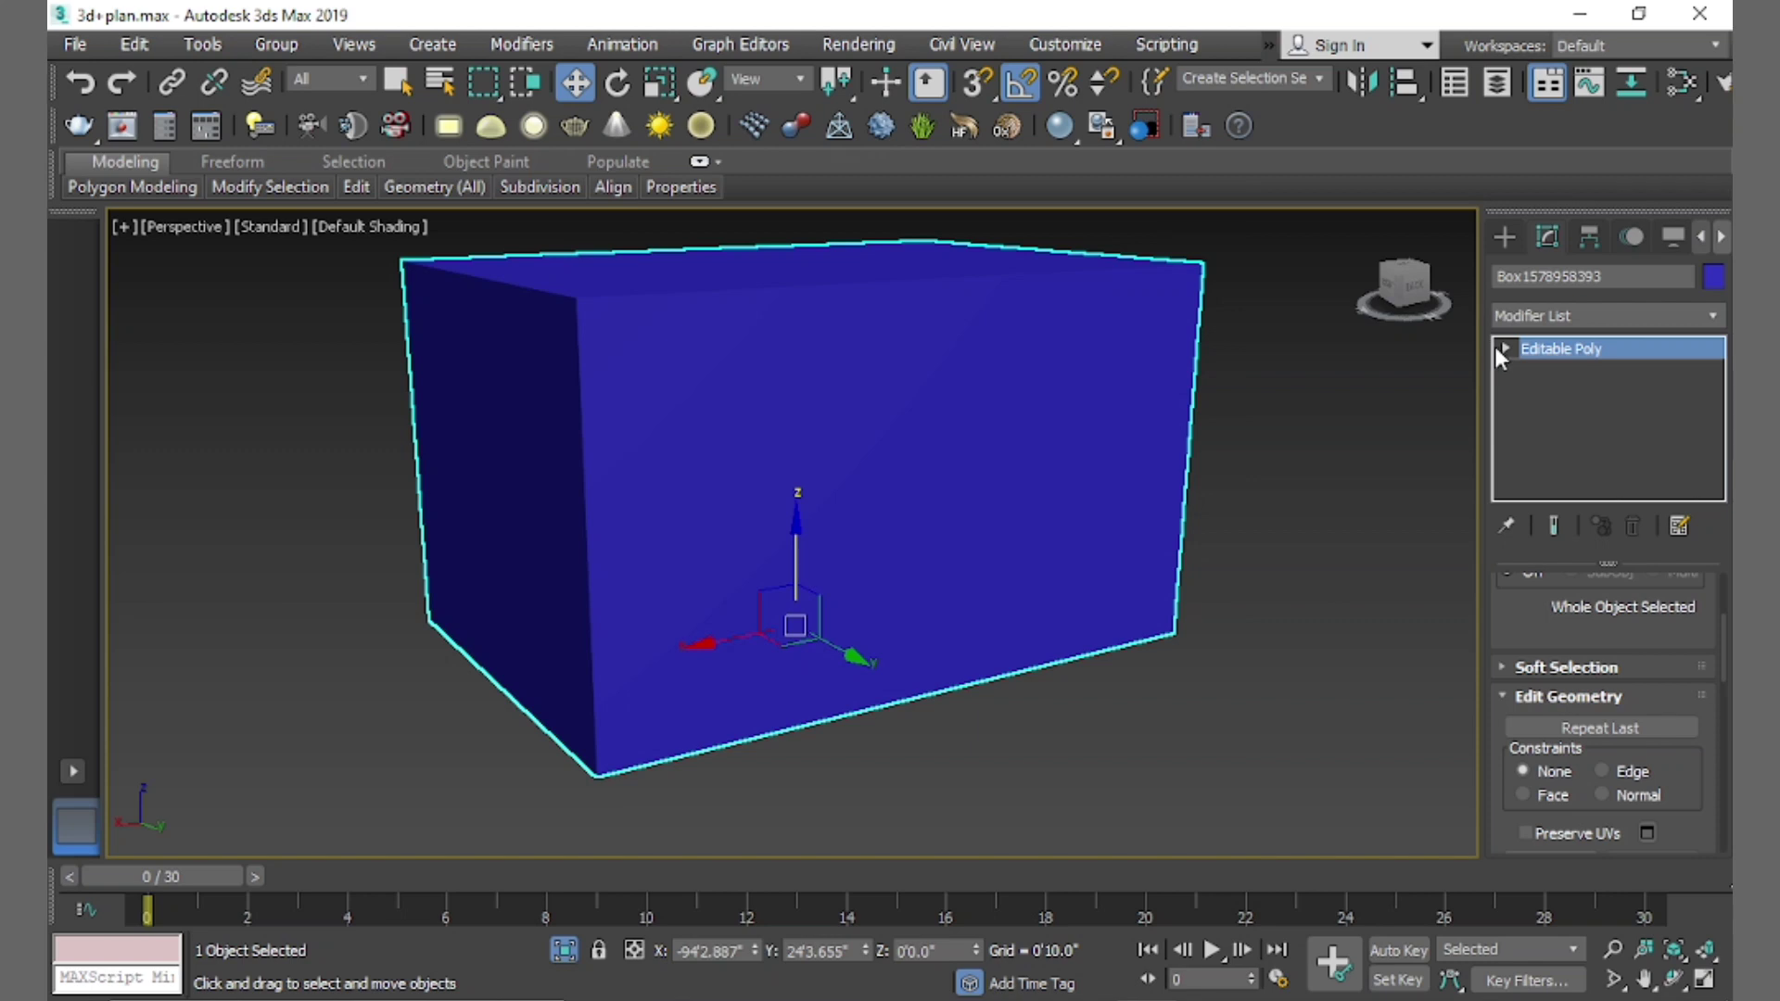
# At Edge level with Edged Faces shown, select both vertical edges of the box front
pyautogui.press('1')
pyautogui.click(1509, 349)
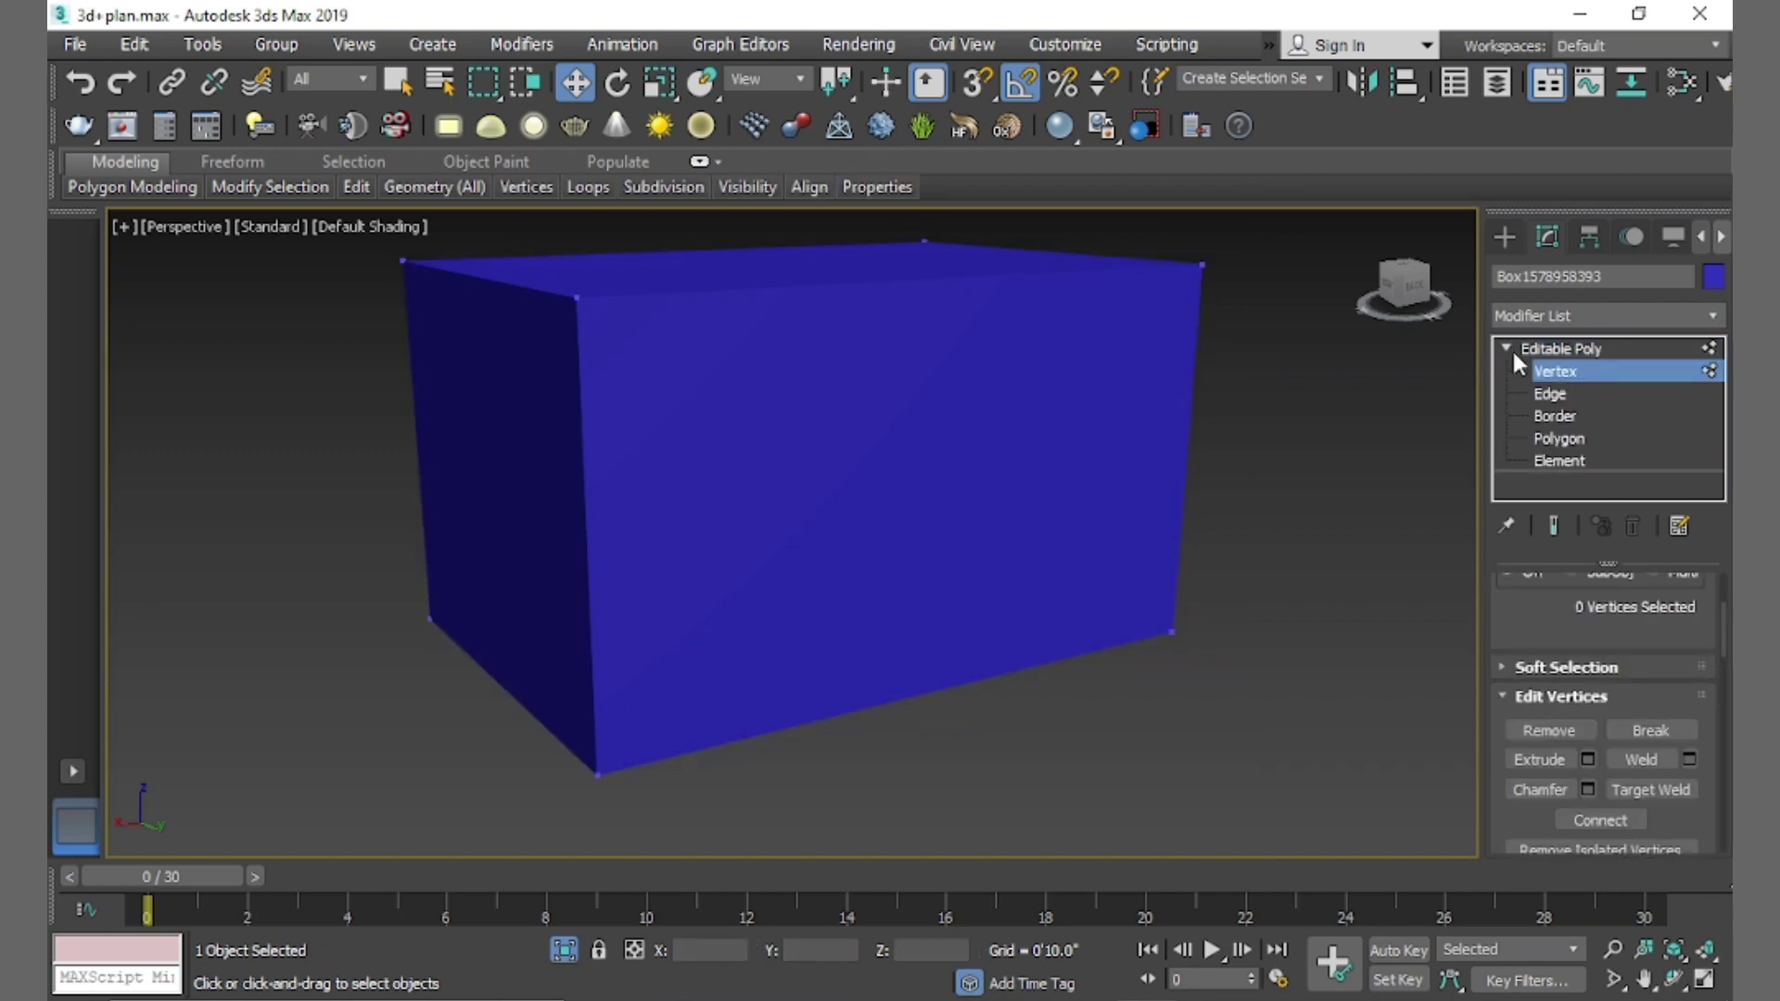
pyautogui.click(1544, 393)
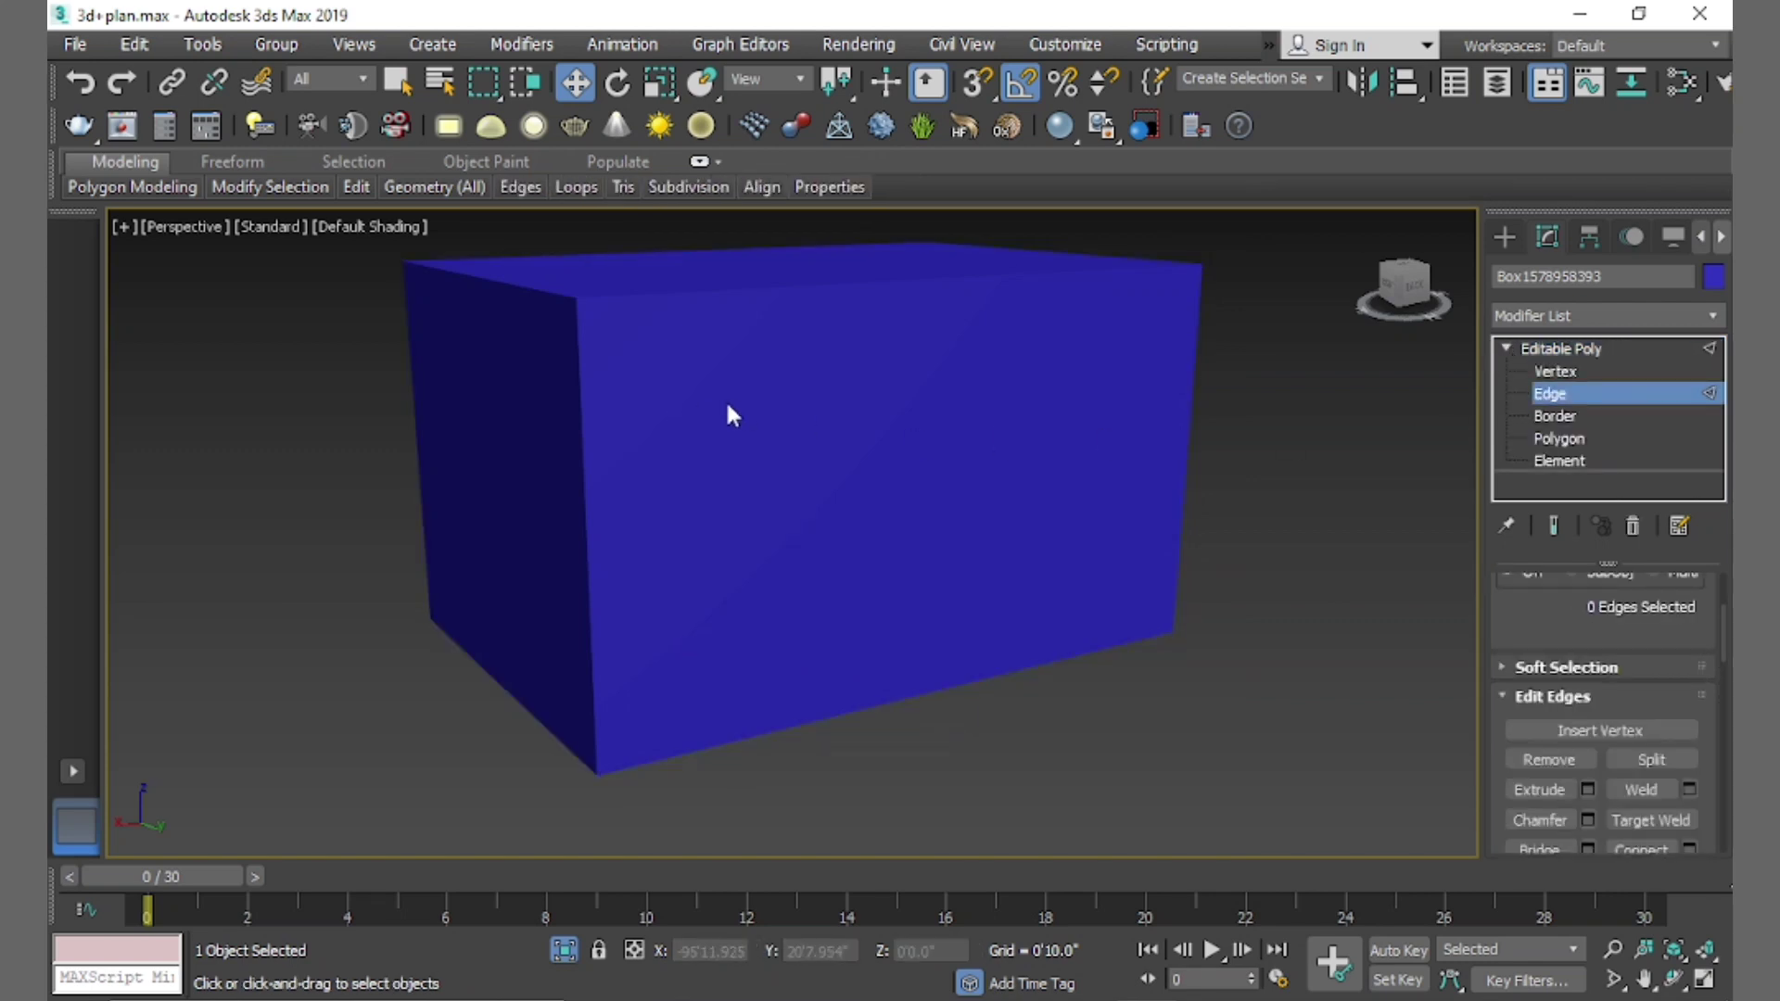
pyautogui.press('F4')
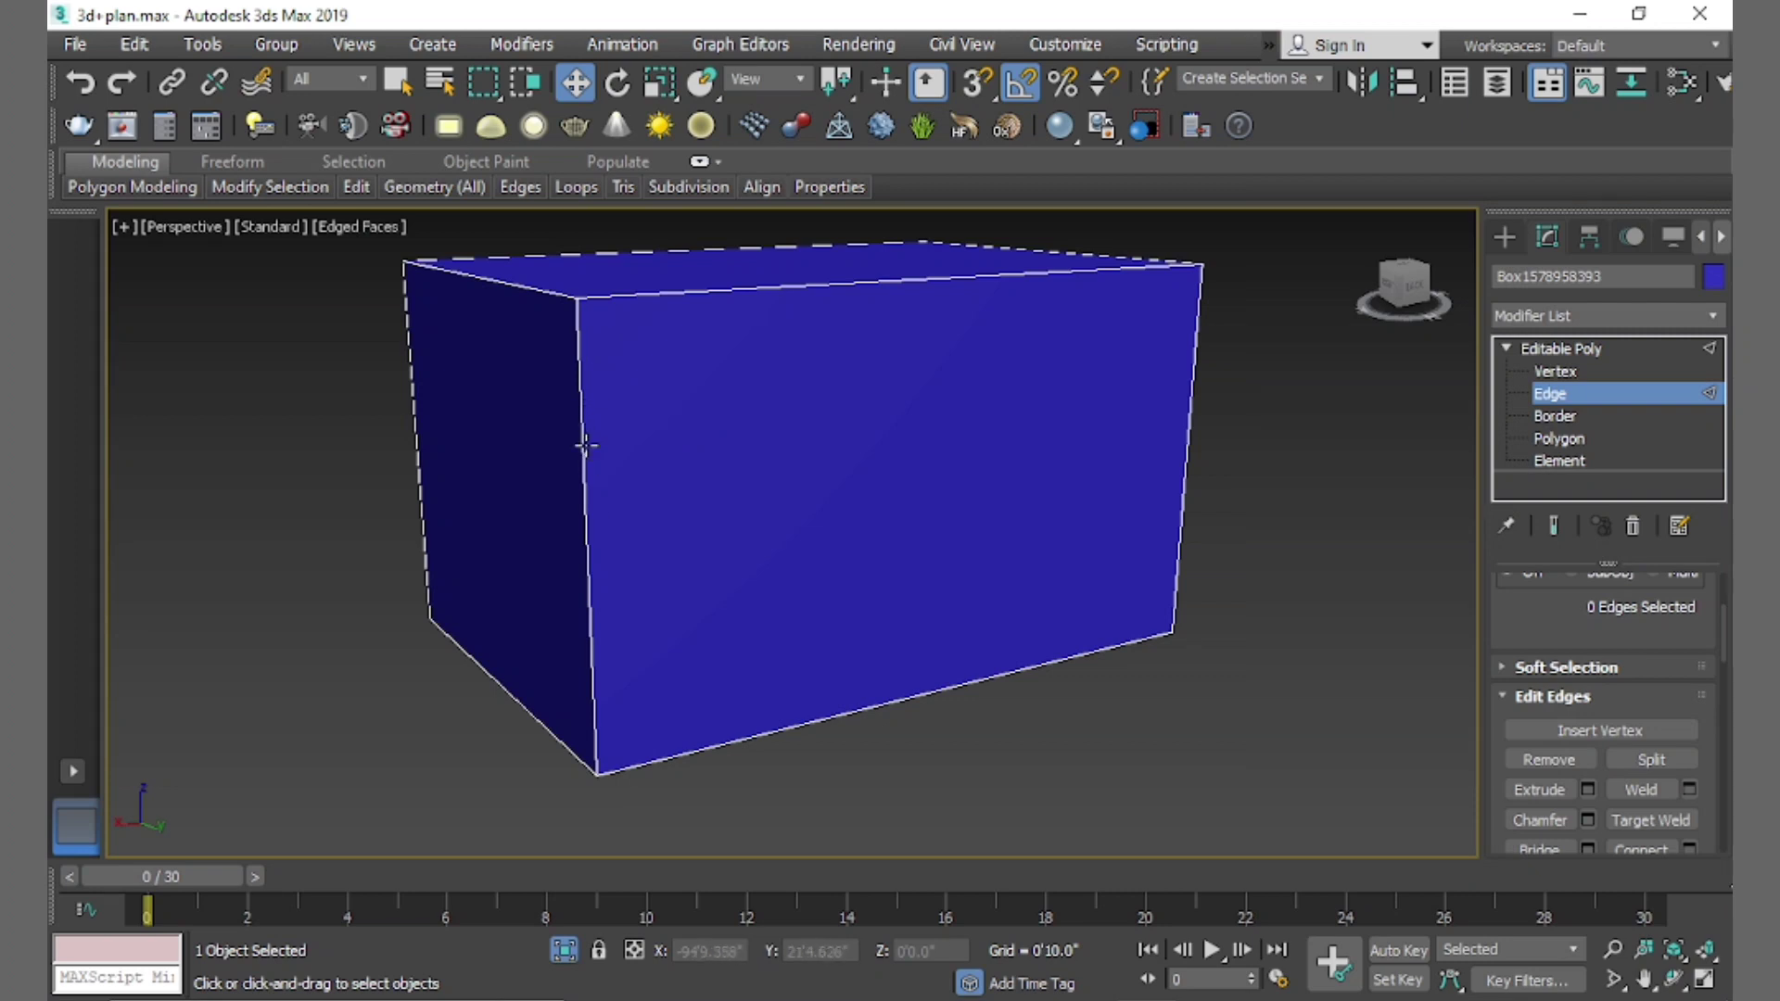
pyautogui.click(577, 446)
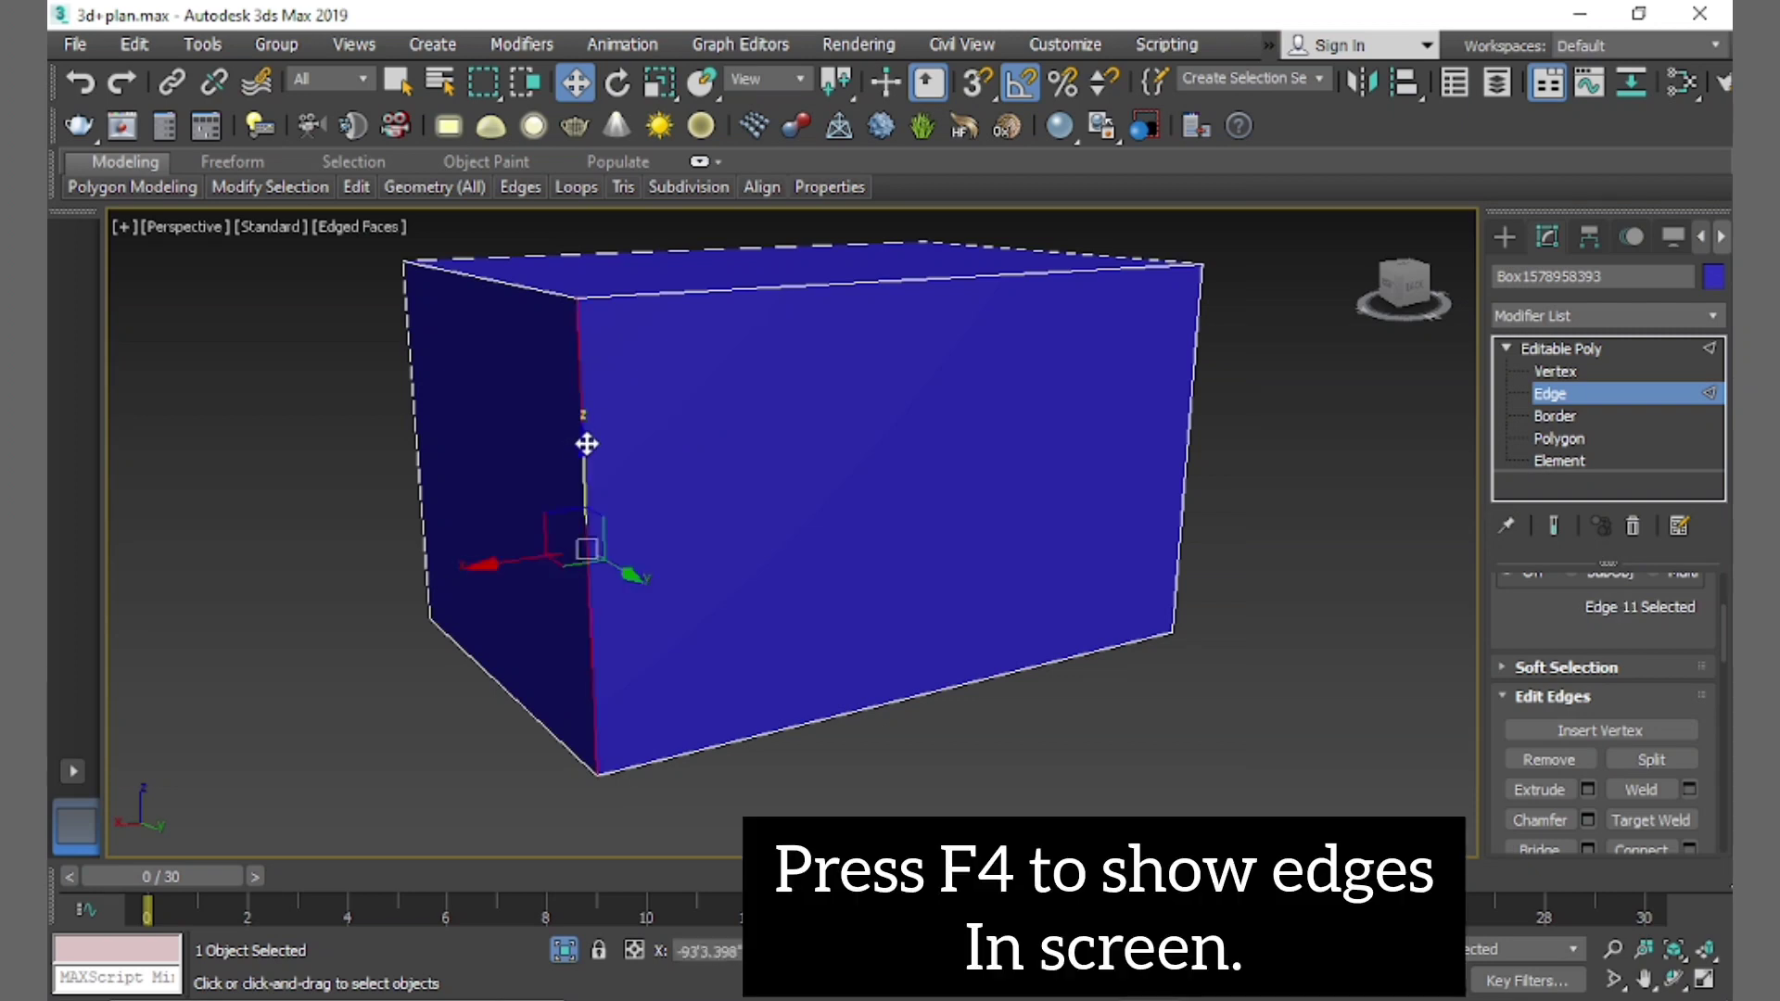
pyautogui.keyDown('ctrl'); pyautogui.click(1186, 448); pyautogui.keyUp('ctrl')
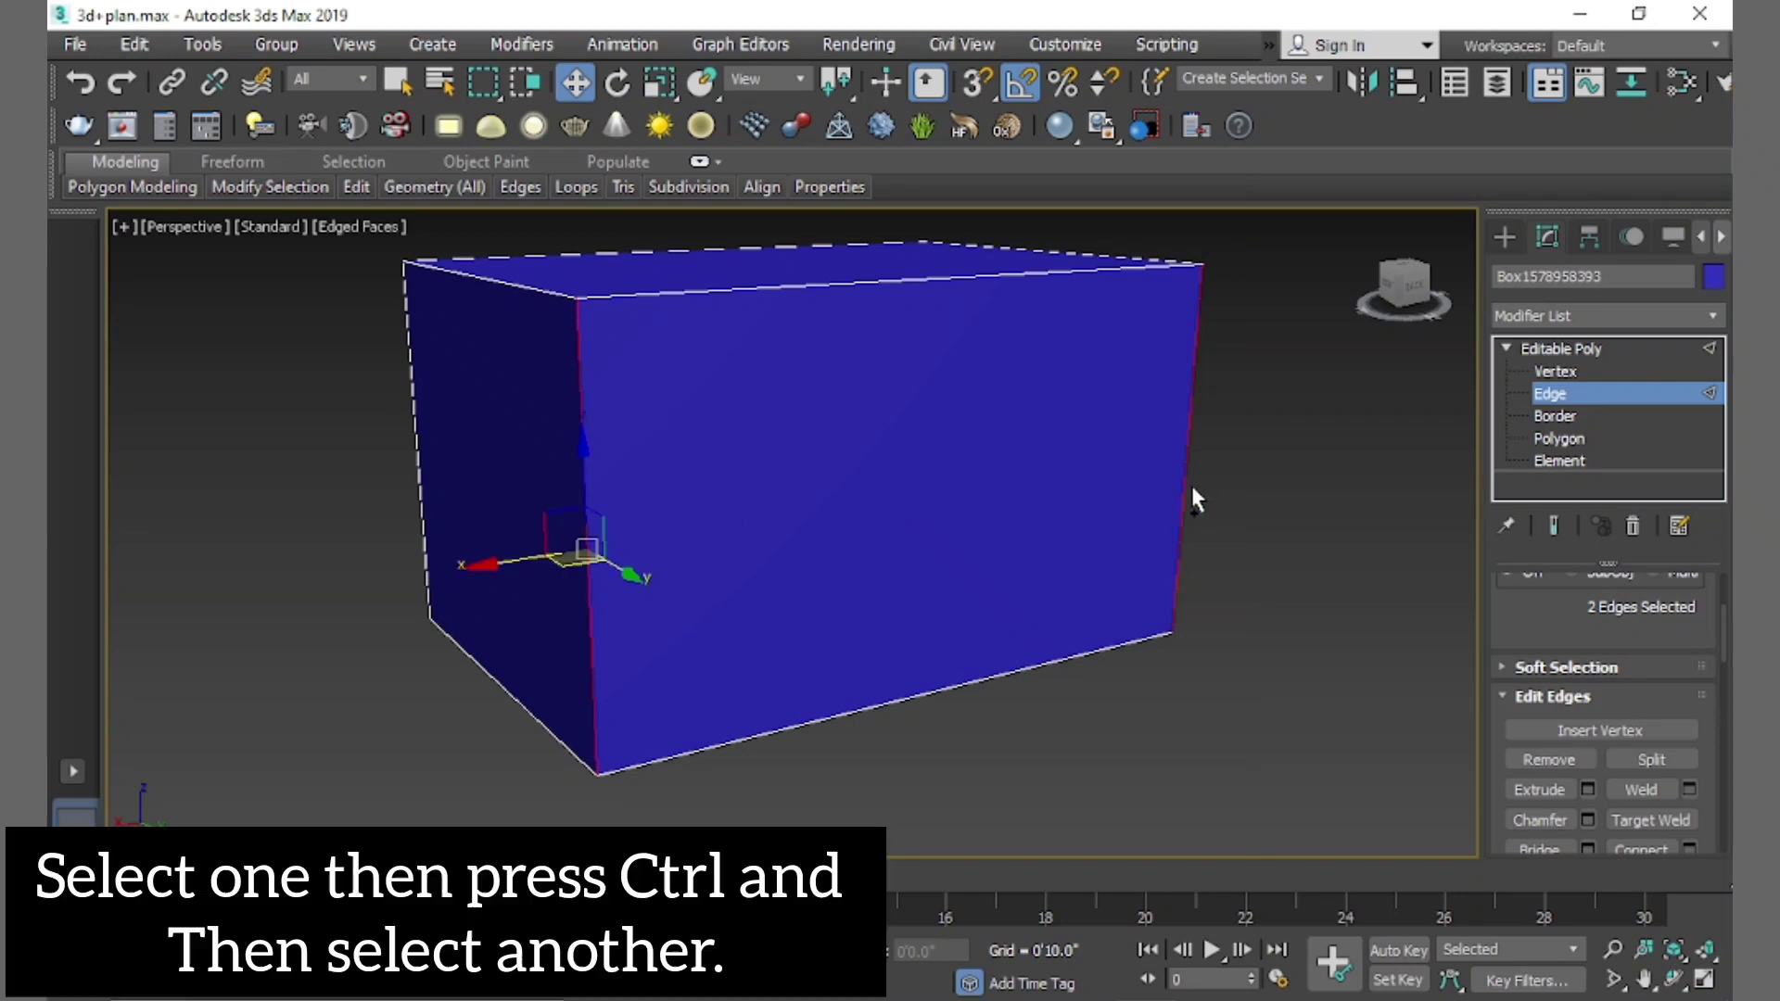
# Connect the two edges with 2 segments pinched to -92
pyautogui.scroll(-3, 1669, 779)
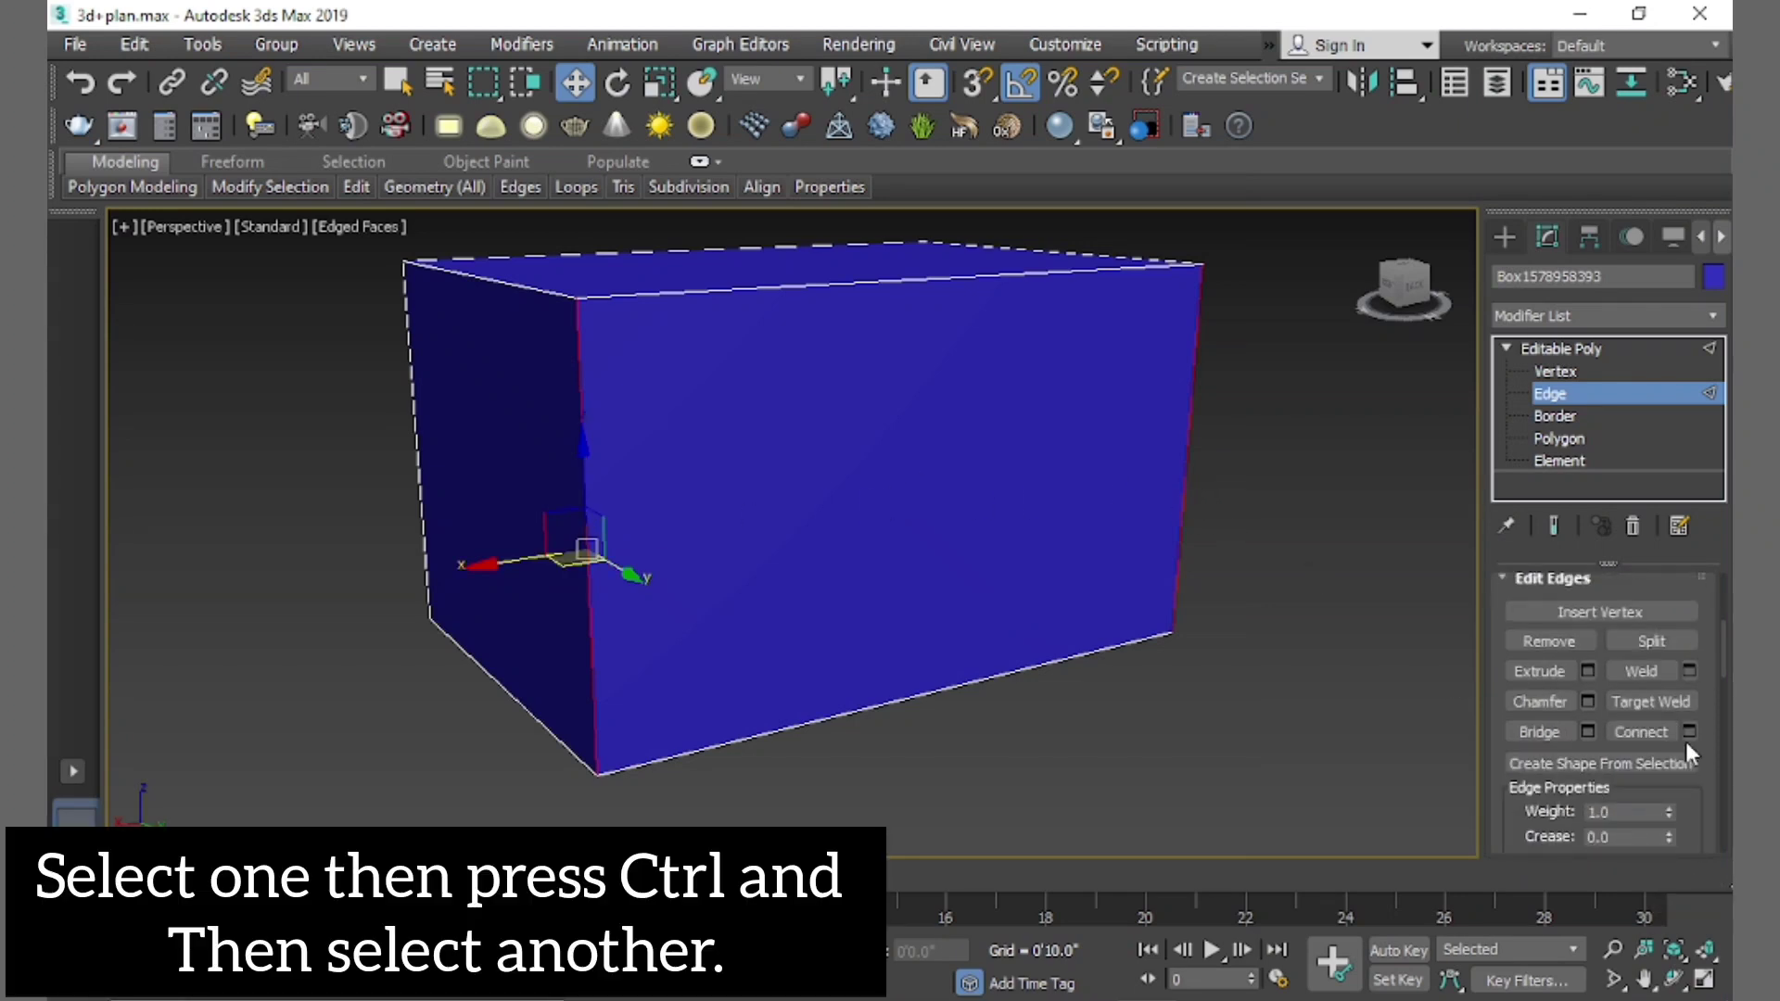
pyautogui.click(1688, 731)
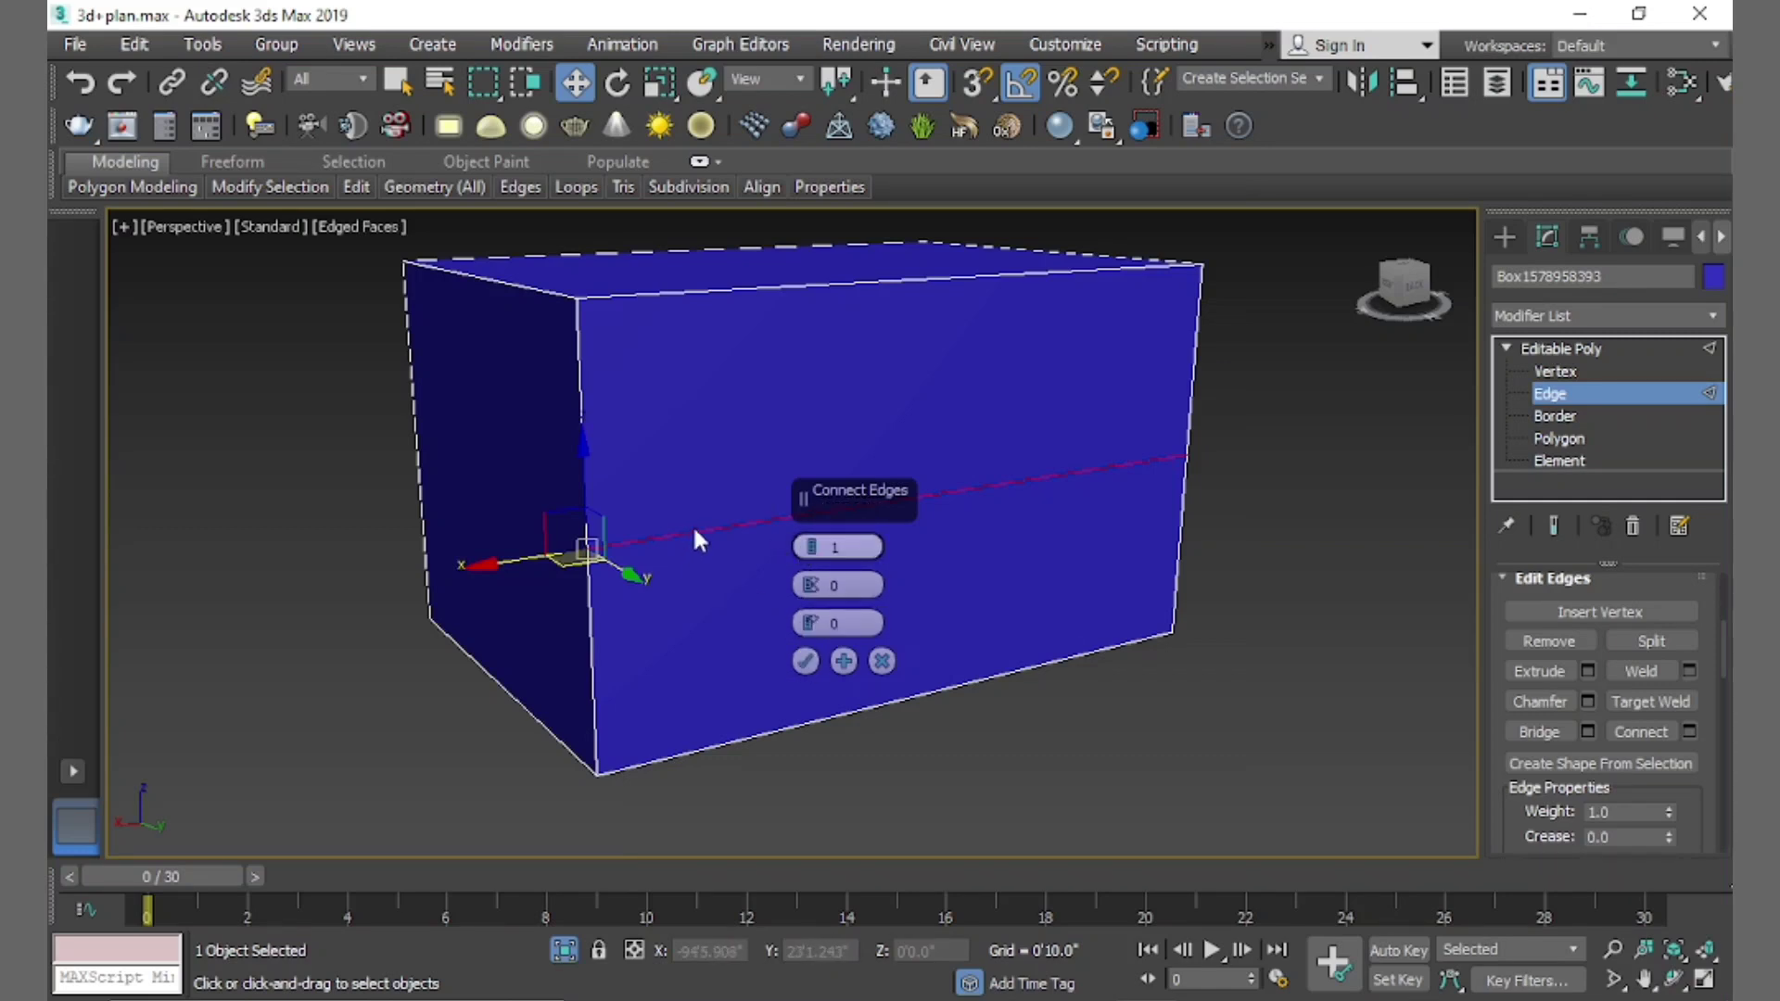
pyautogui.click(813, 543)
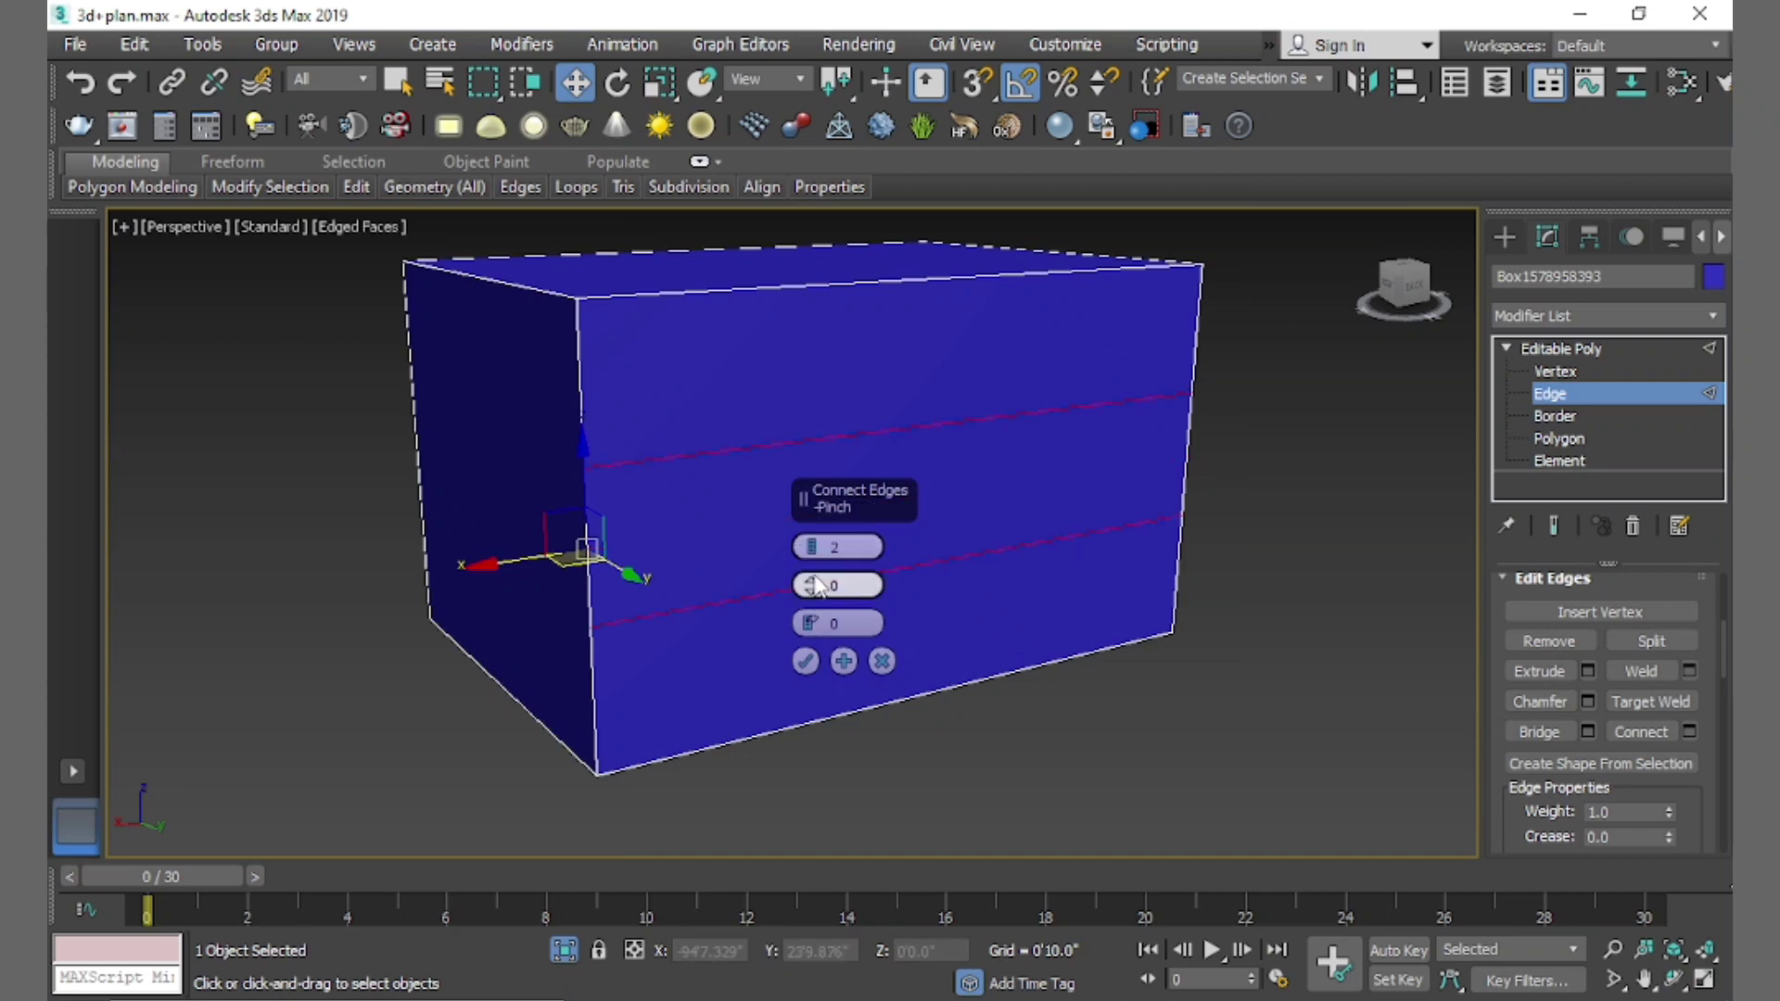
pyautogui.moveTo(810, 586); pyautogui.dragTo(816, 621)
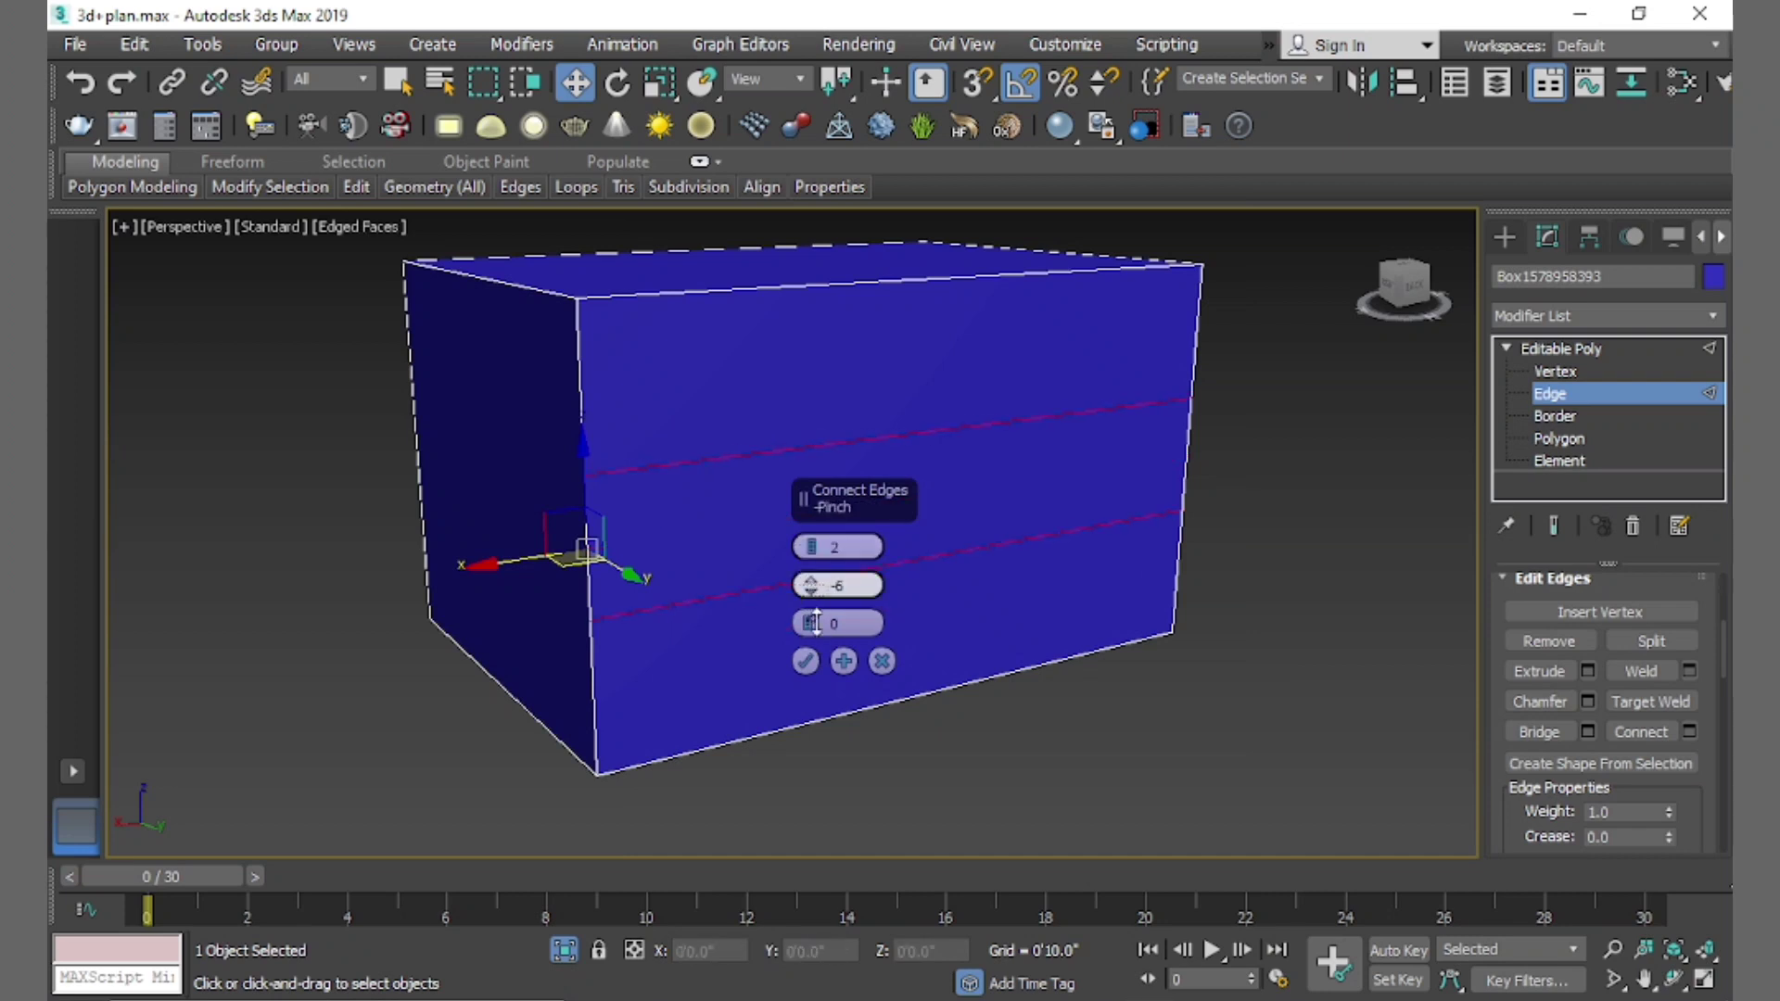
pyautogui.moveTo(808, 936); pyautogui.dragTo(810, 999)
pyautogui.moveTo(808, 17); pyautogui.dragTo(812, 28)
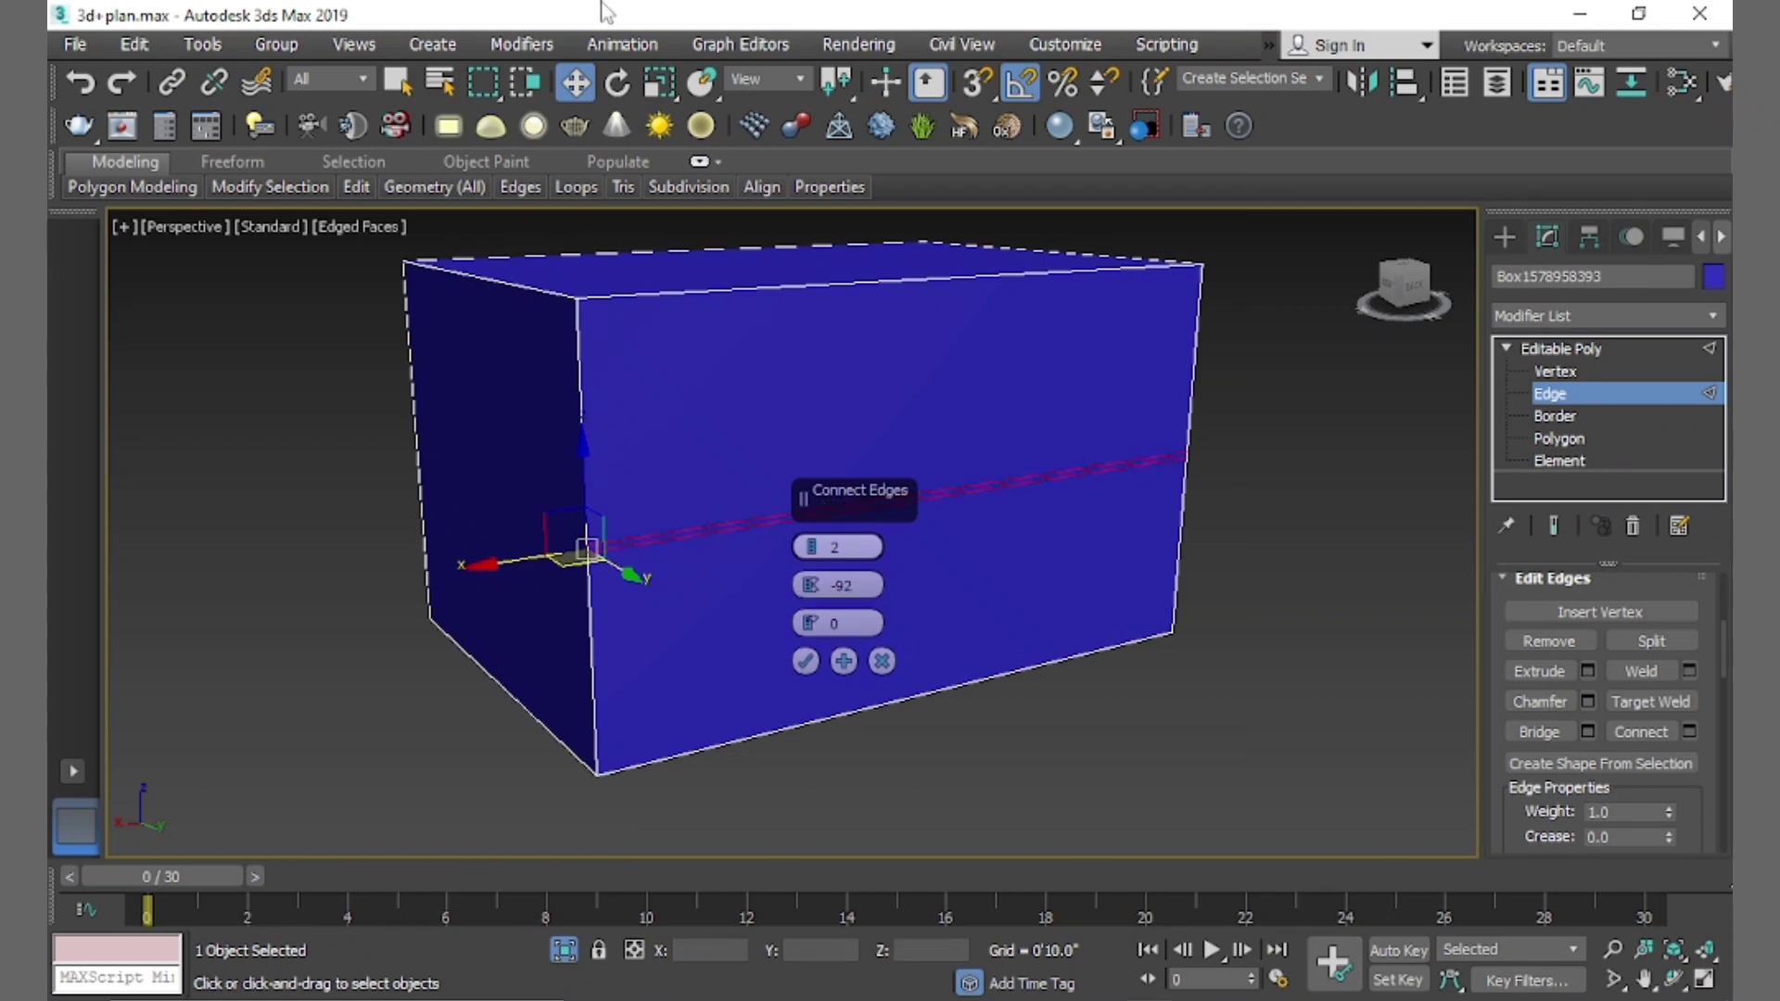
pyautogui.click(805, 661)
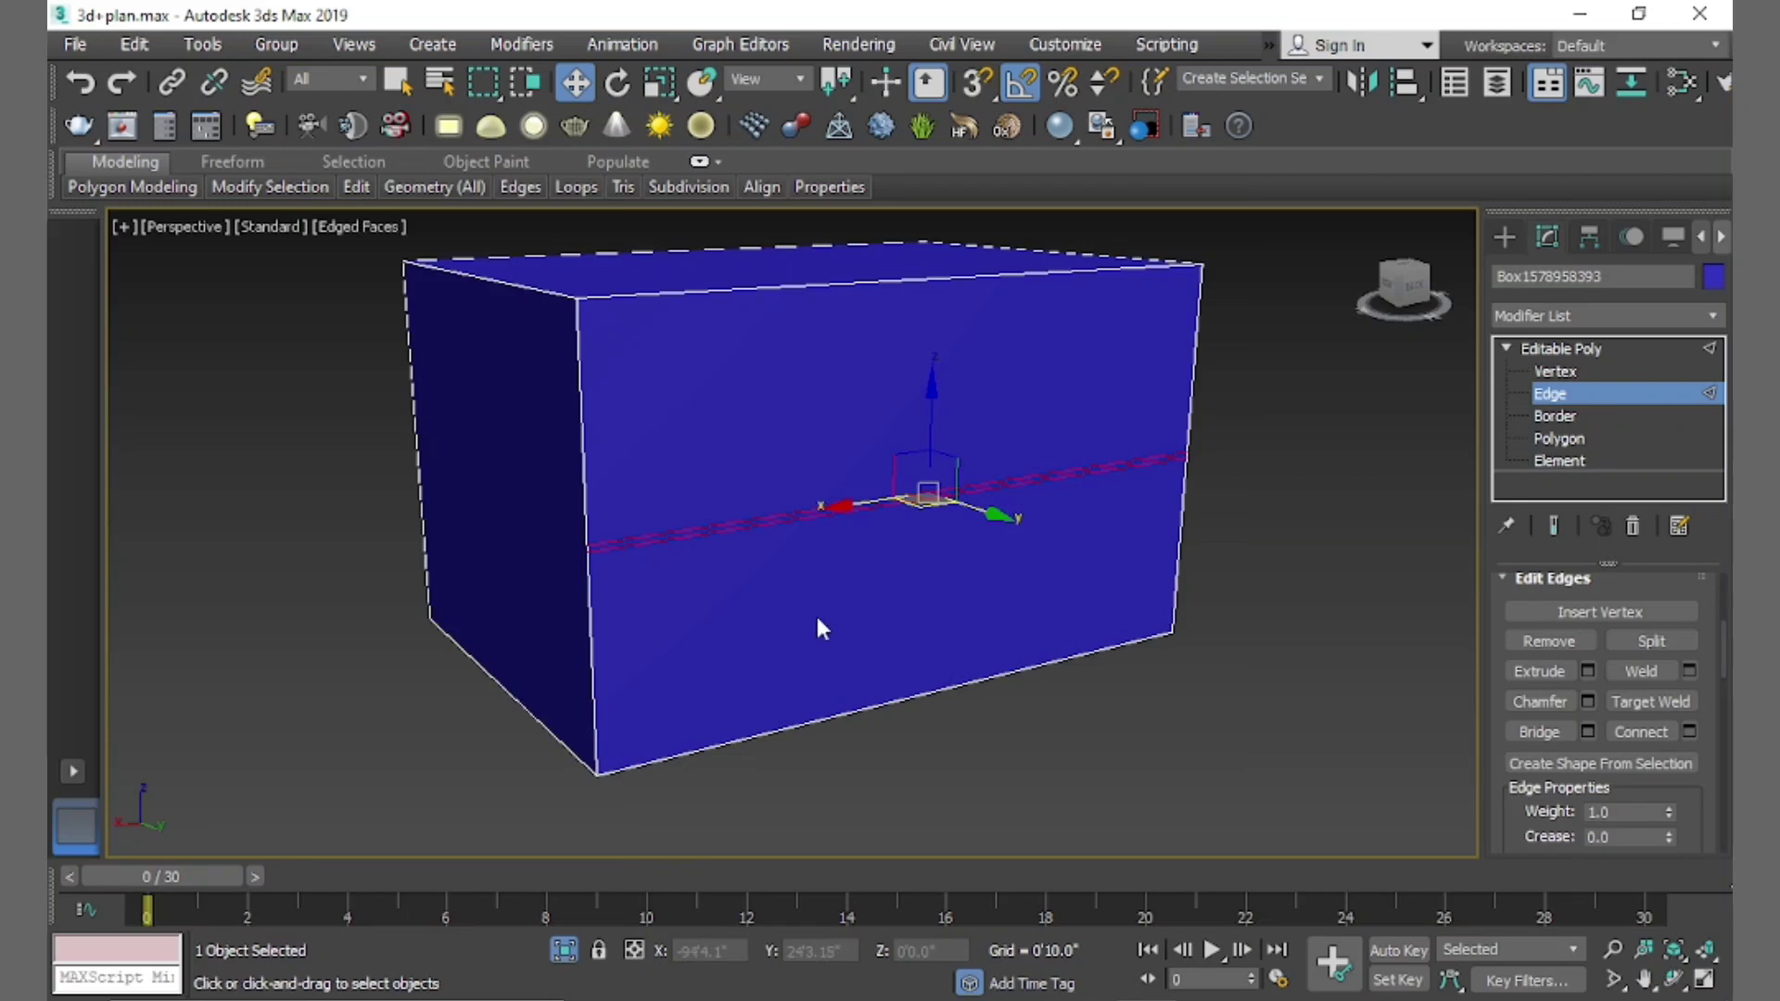
# Extrude the lower front polygon outward by about 0'0.676"
pyautogui.click(1560, 439)
pyautogui.click(978, 585)
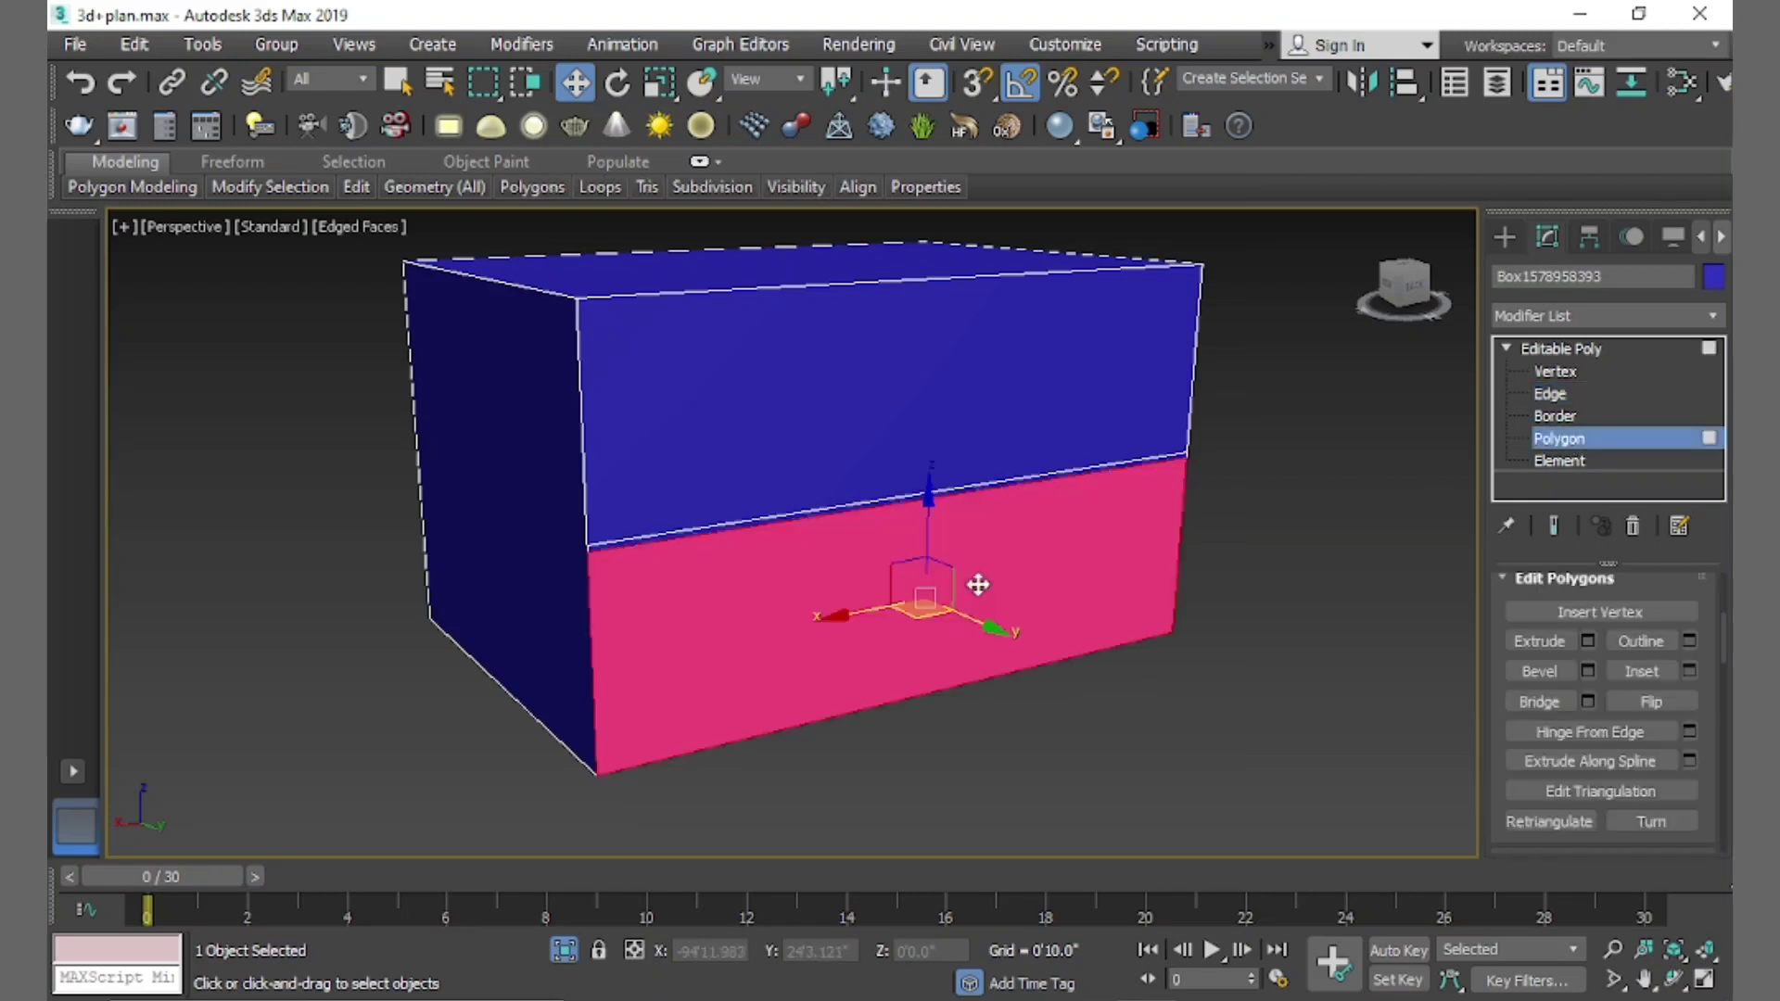
pyautogui.click(1588, 644)
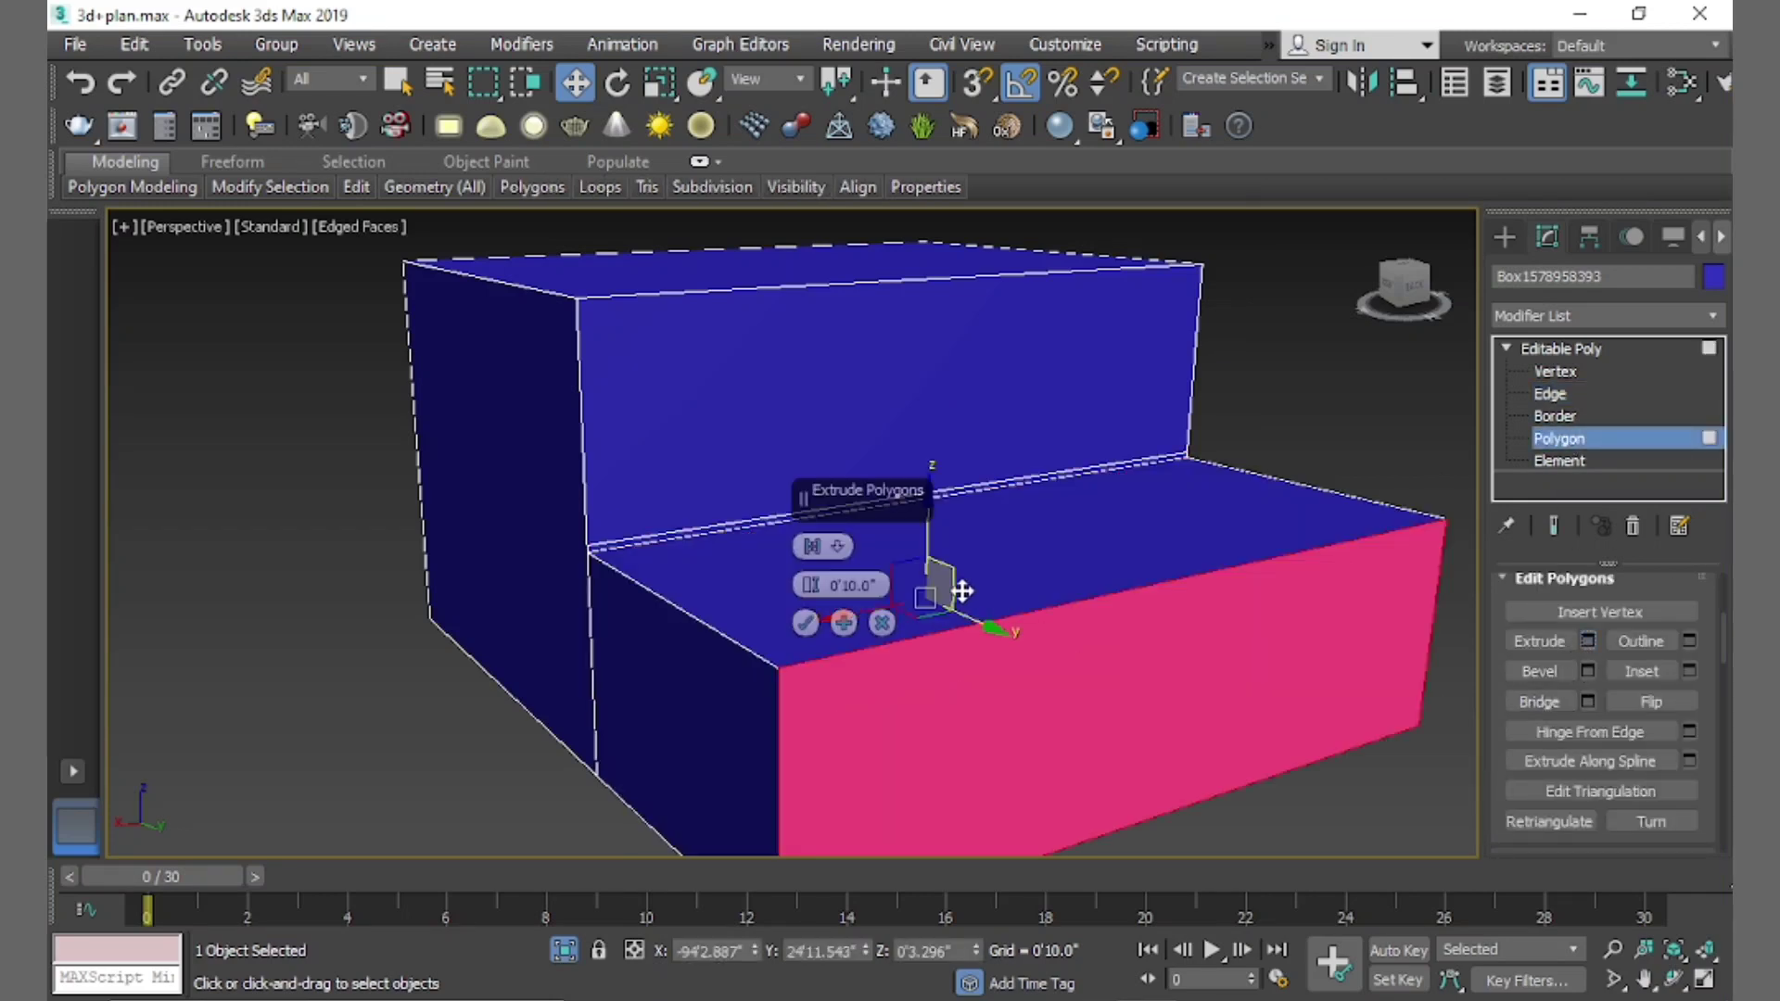
pyautogui.moveTo(812, 586); pyautogui.dragTo(829, 649)
pyautogui.click(807, 623)
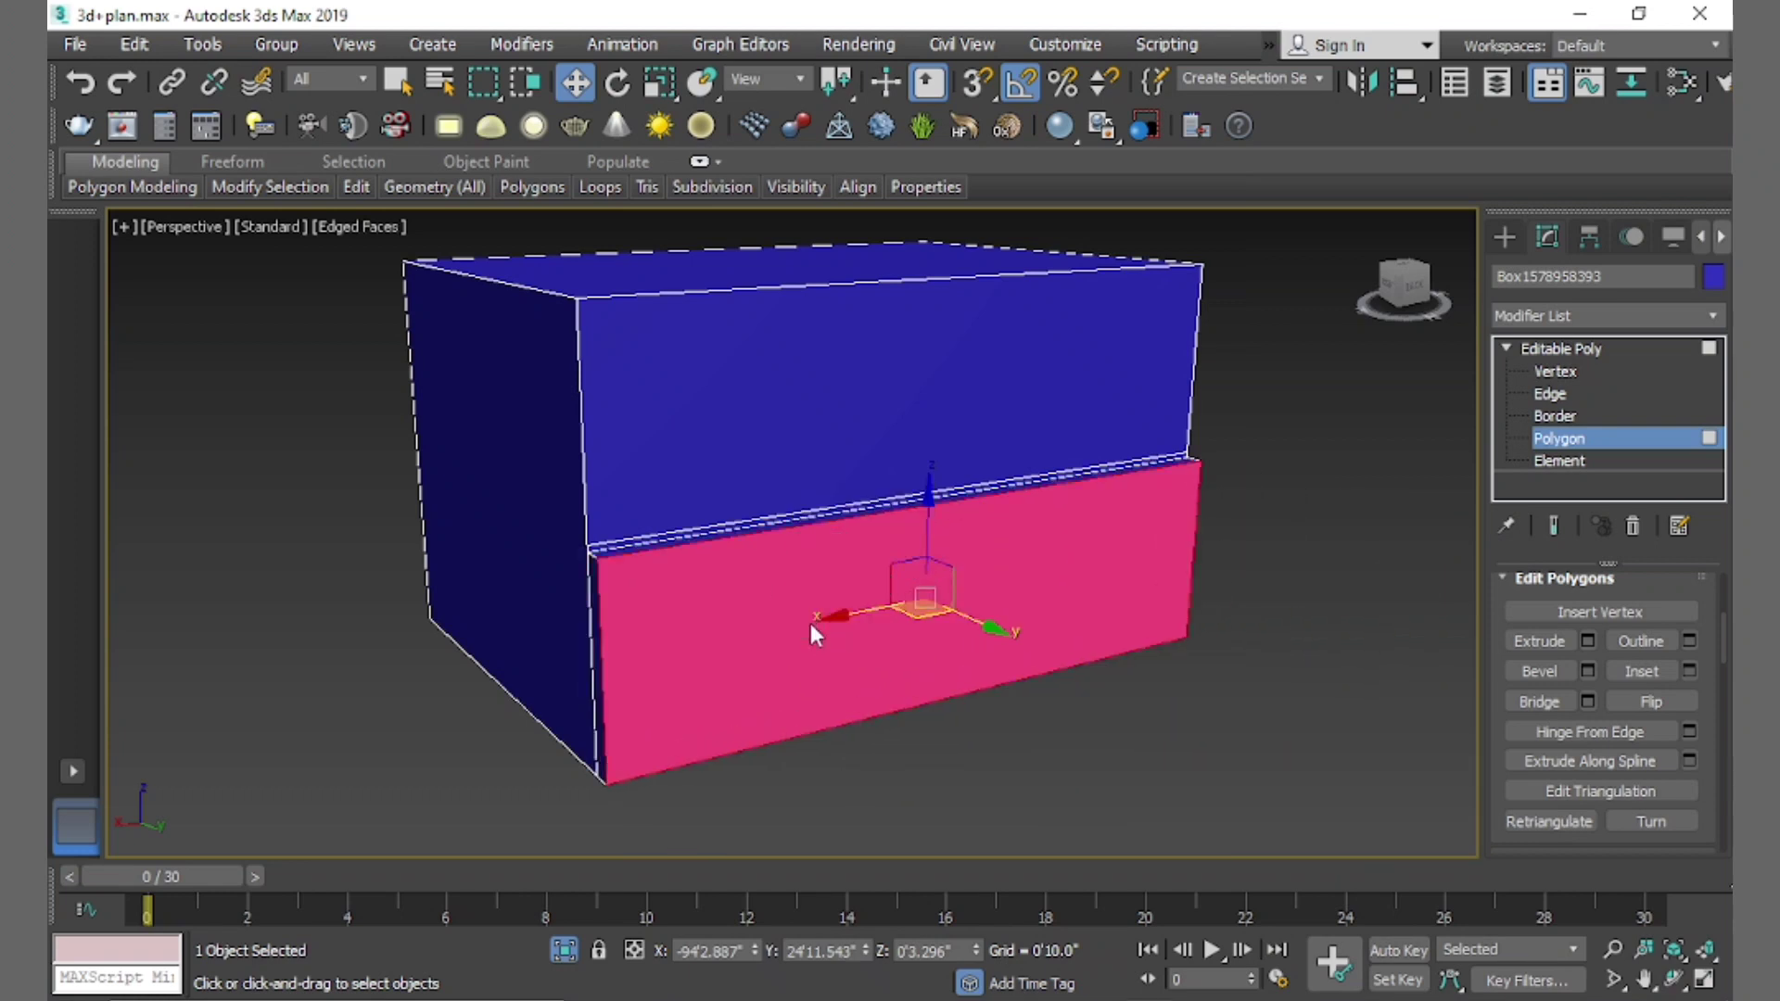
# Extrude the upper front polygon slightly outward, then select a side face
pyautogui.click(807, 420)
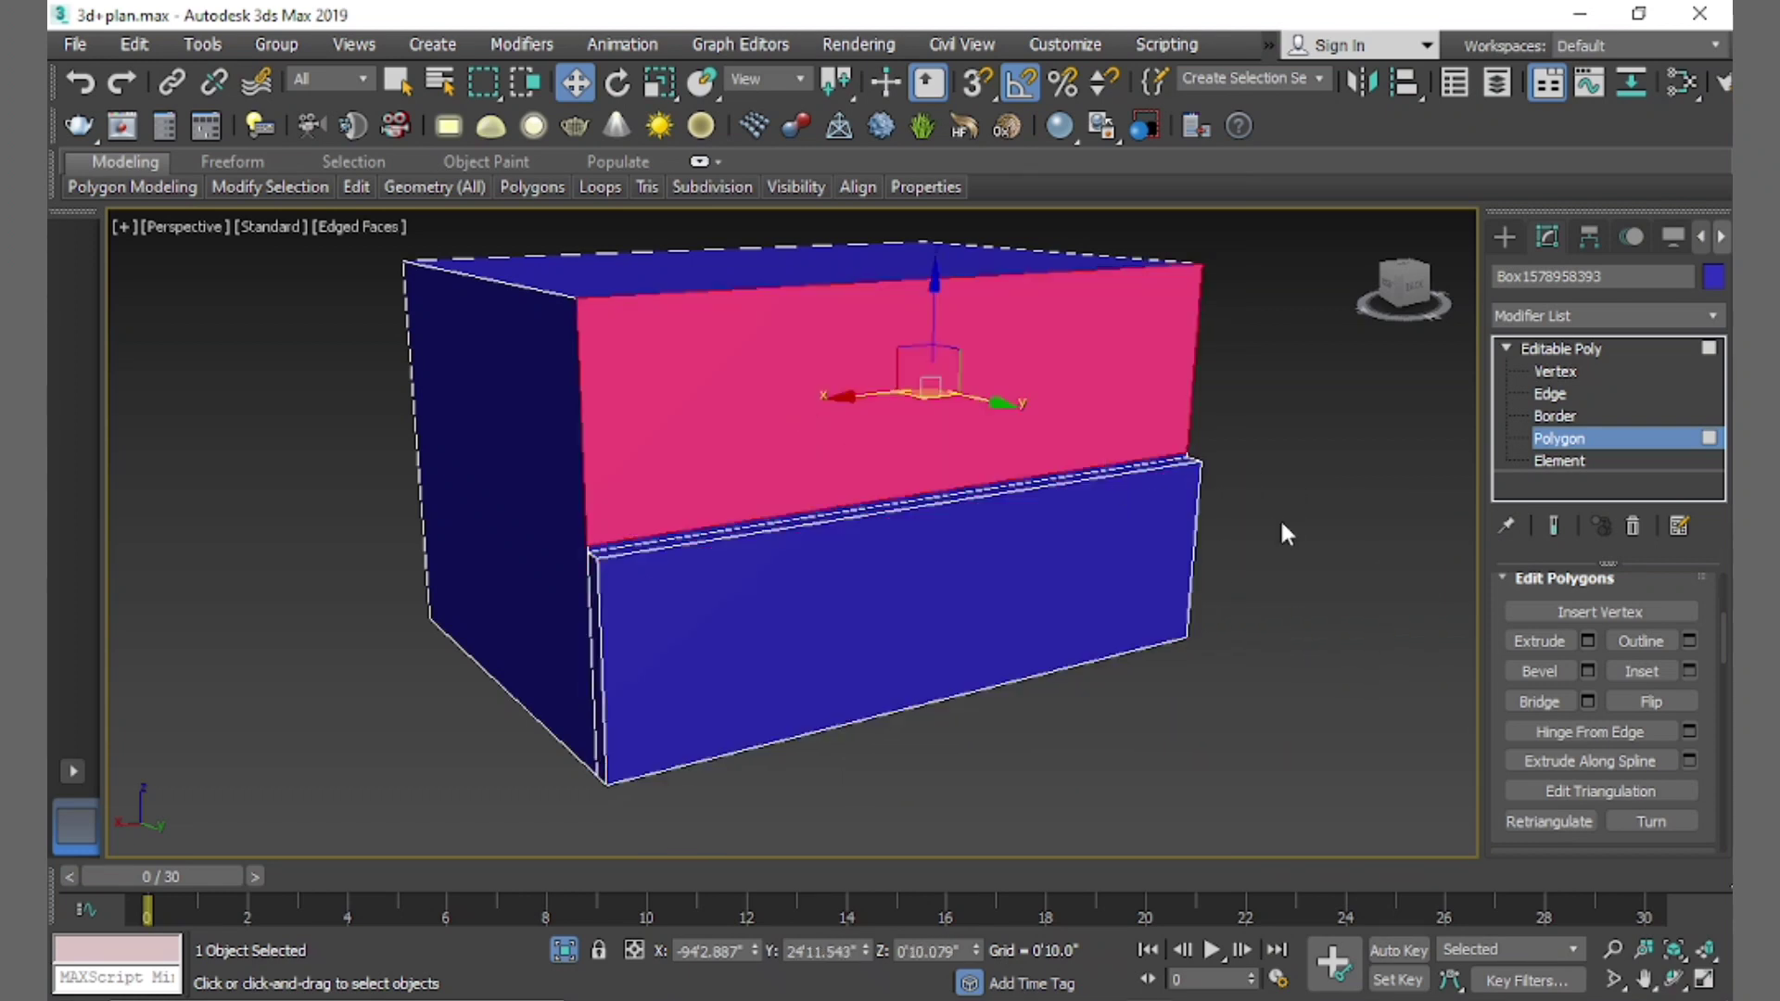
pyautogui.click(1590, 640)
pyautogui.click(807, 624)
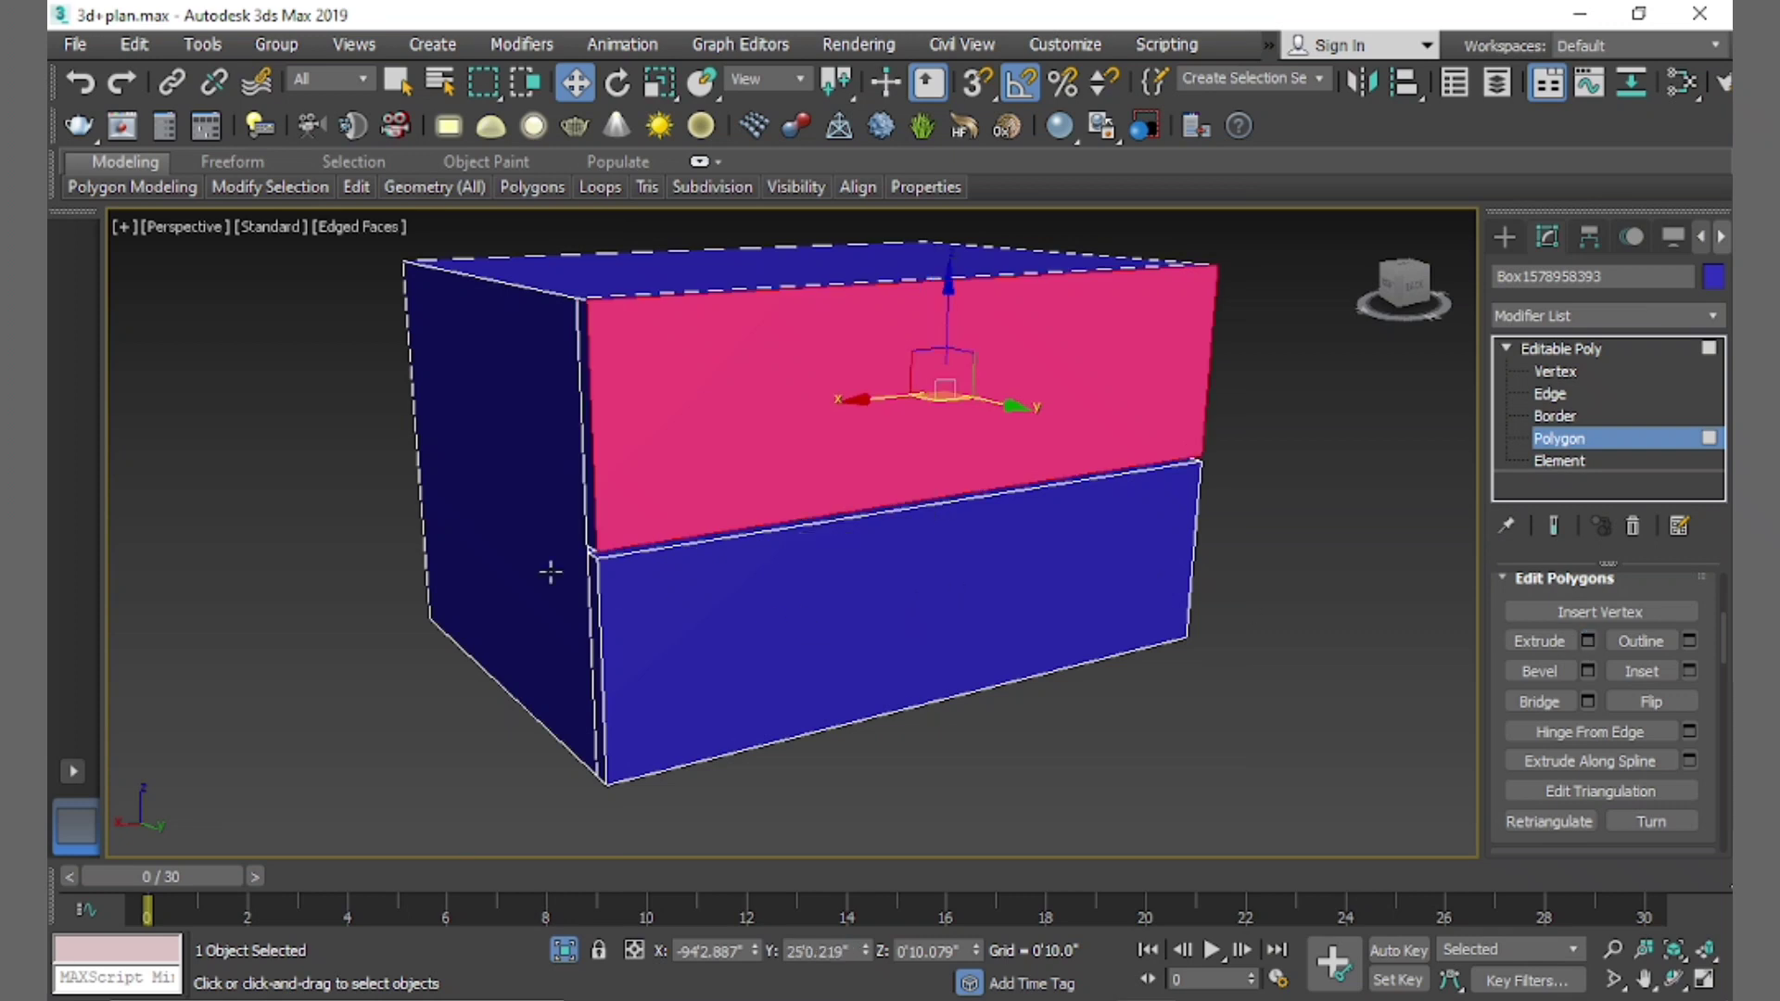
pyautogui.click(550, 572)
pyautogui.moveTo(550, 572)
pyautogui.keyDown('alt'); pyautogui.mouseDown(button='middle')
pyautogui.moveTo(767, 588)
pyautogui.moveTo(921, 564)
pyautogui.mouseUp(button='middle'); pyautogui.keyUp('alt')
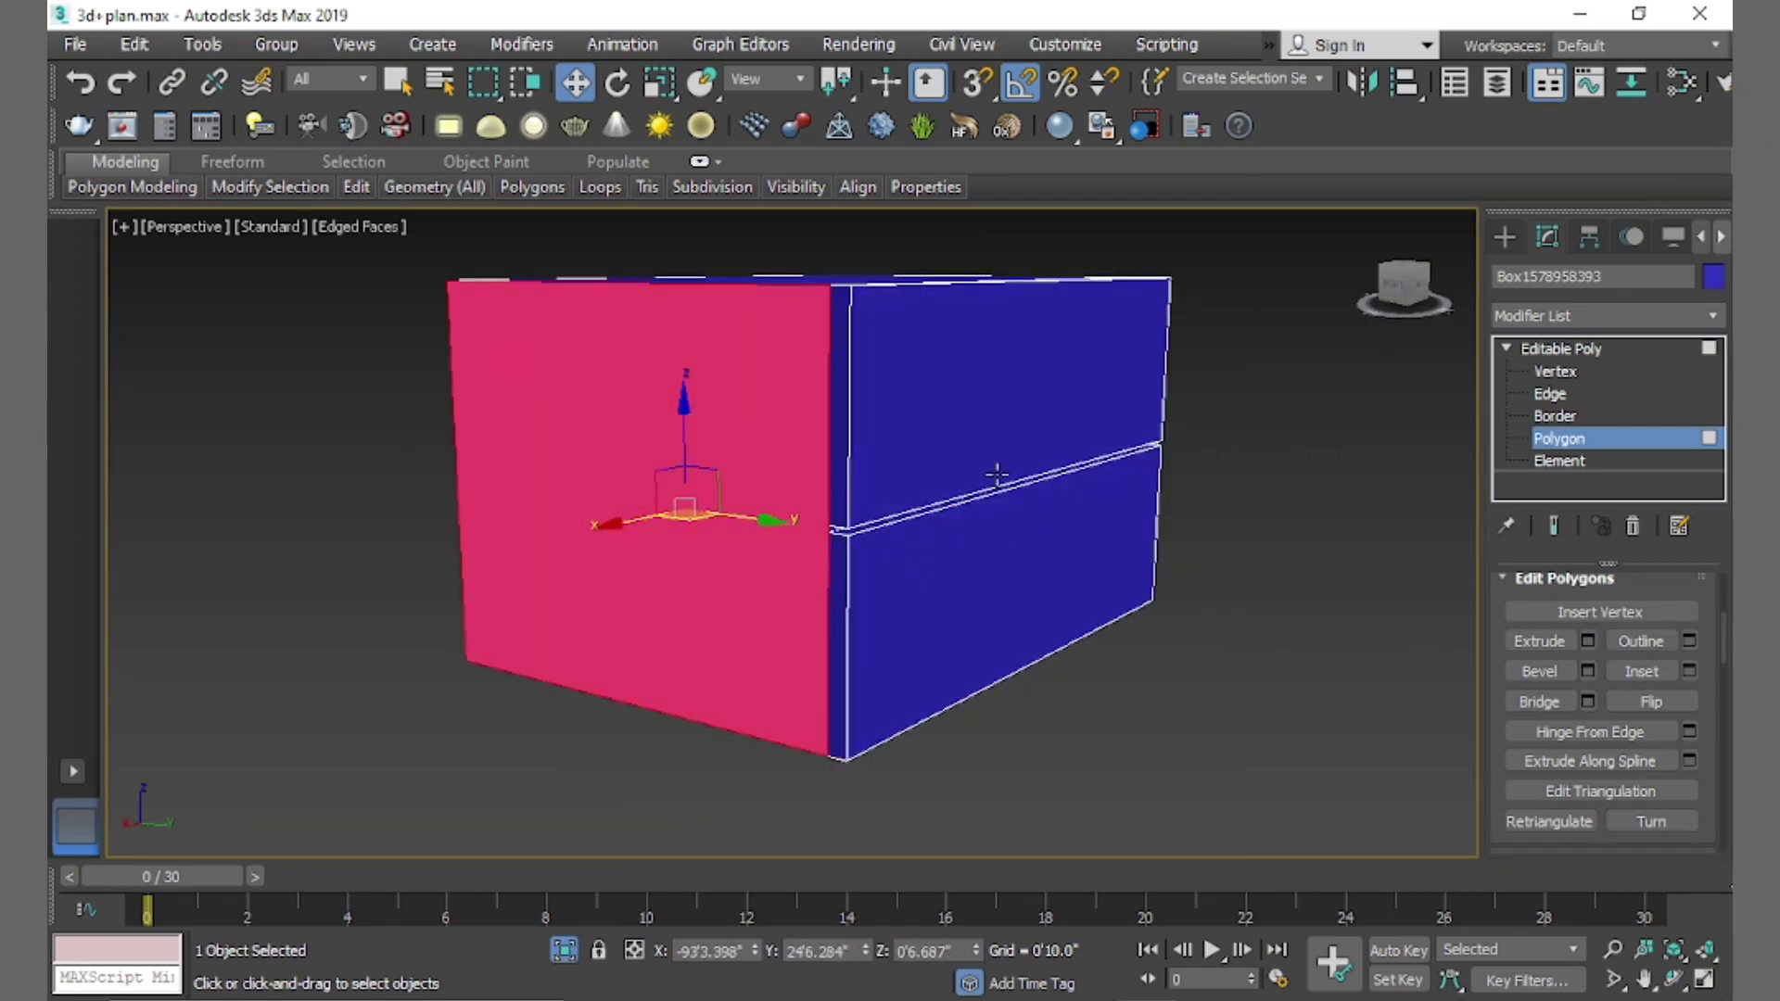
# Inset the selected side face by about 0'0.603" and extrude it inward to -0'0.514"
pyautogui.click(1689, 664)
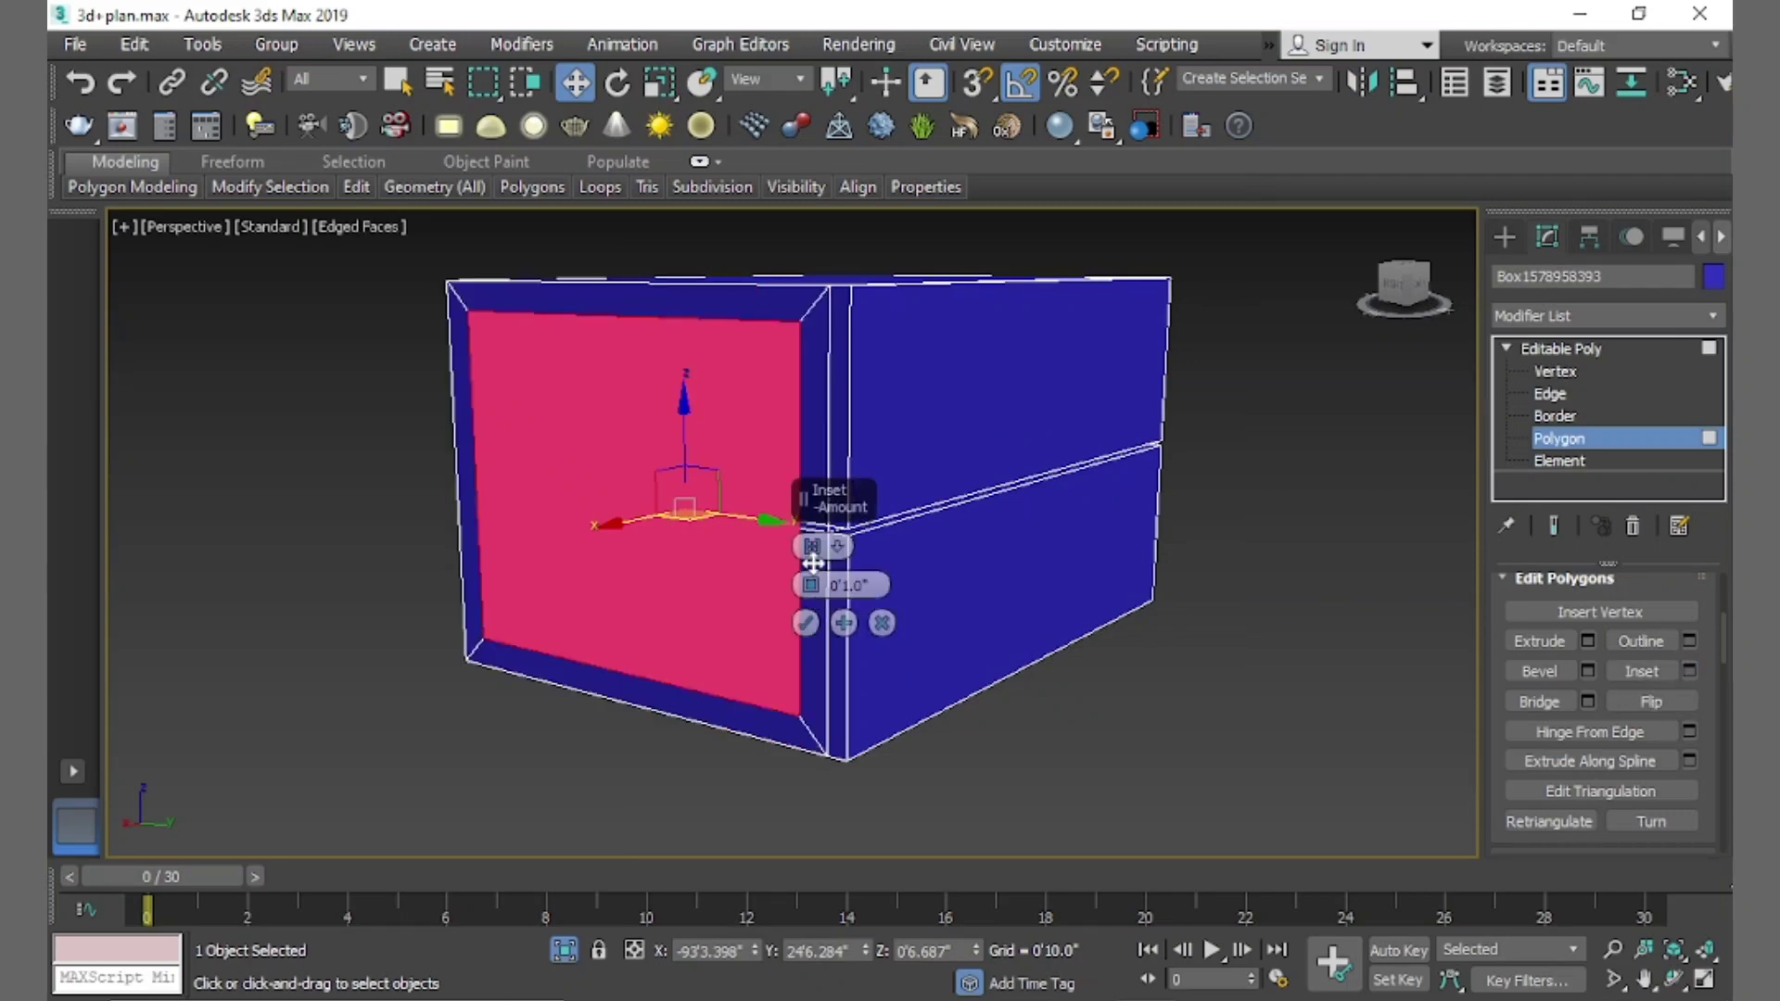
pyautogui.moveTo(812, 591); pyautogui.dragTo(833, 591)
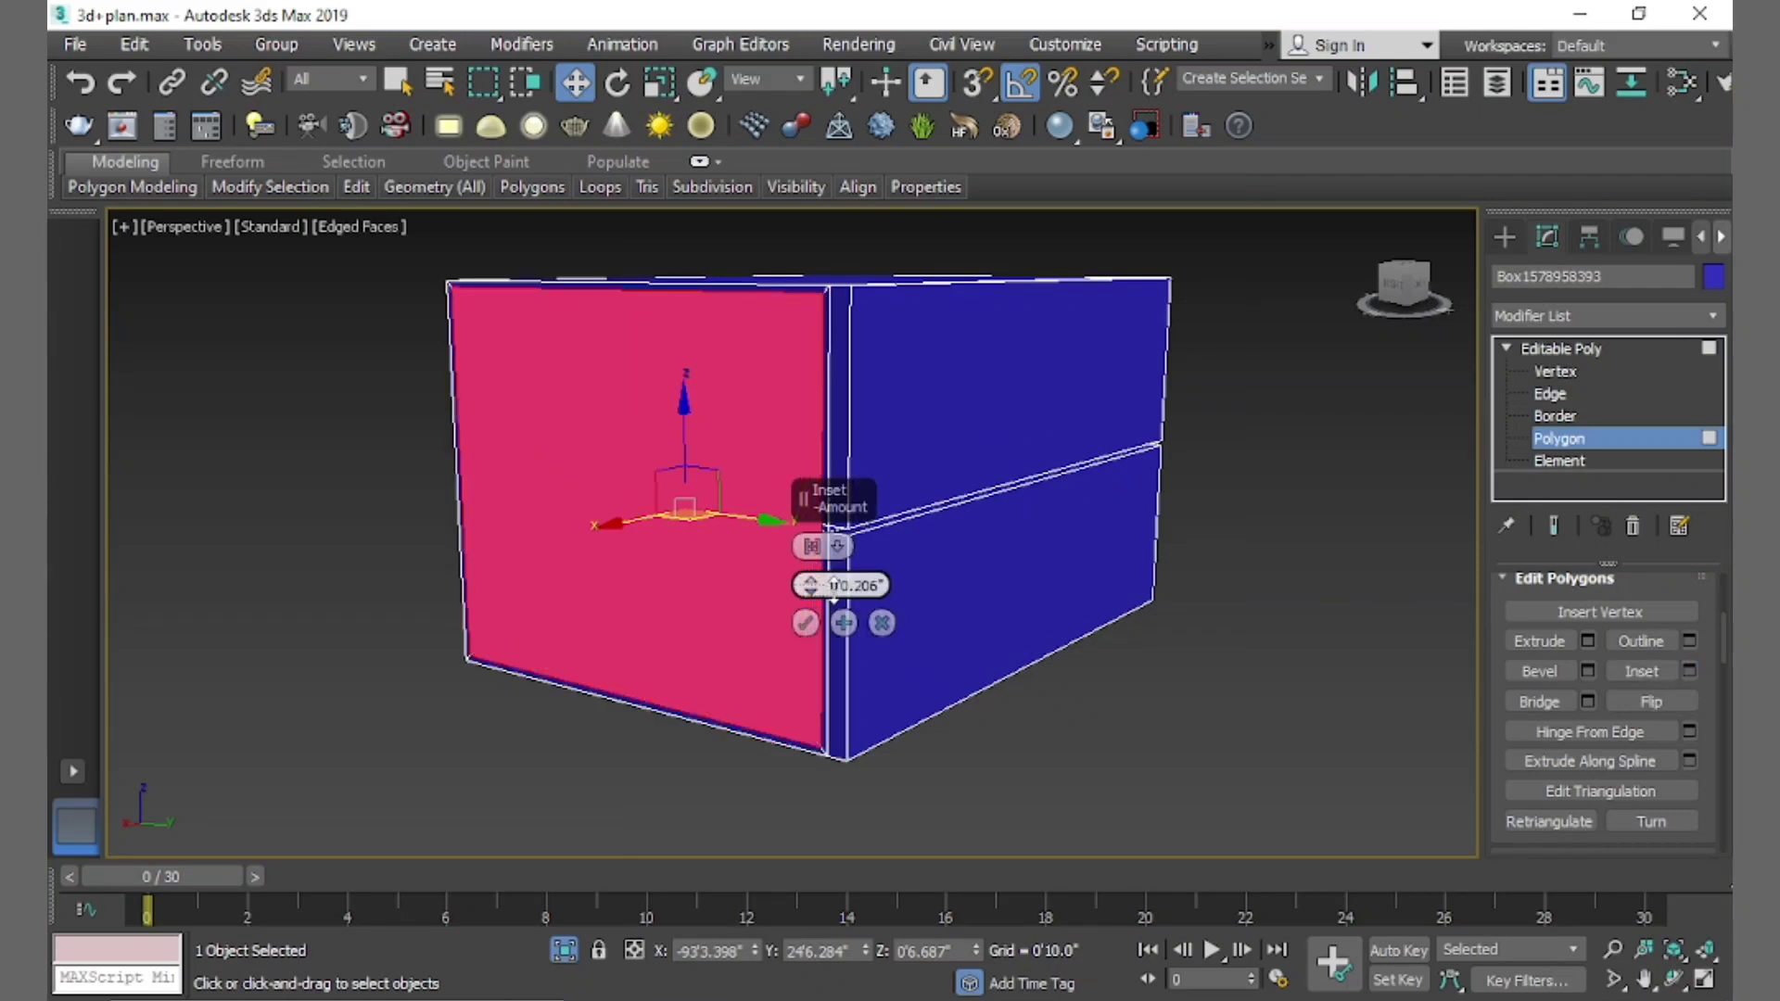
pyautogui.click(806, 623)
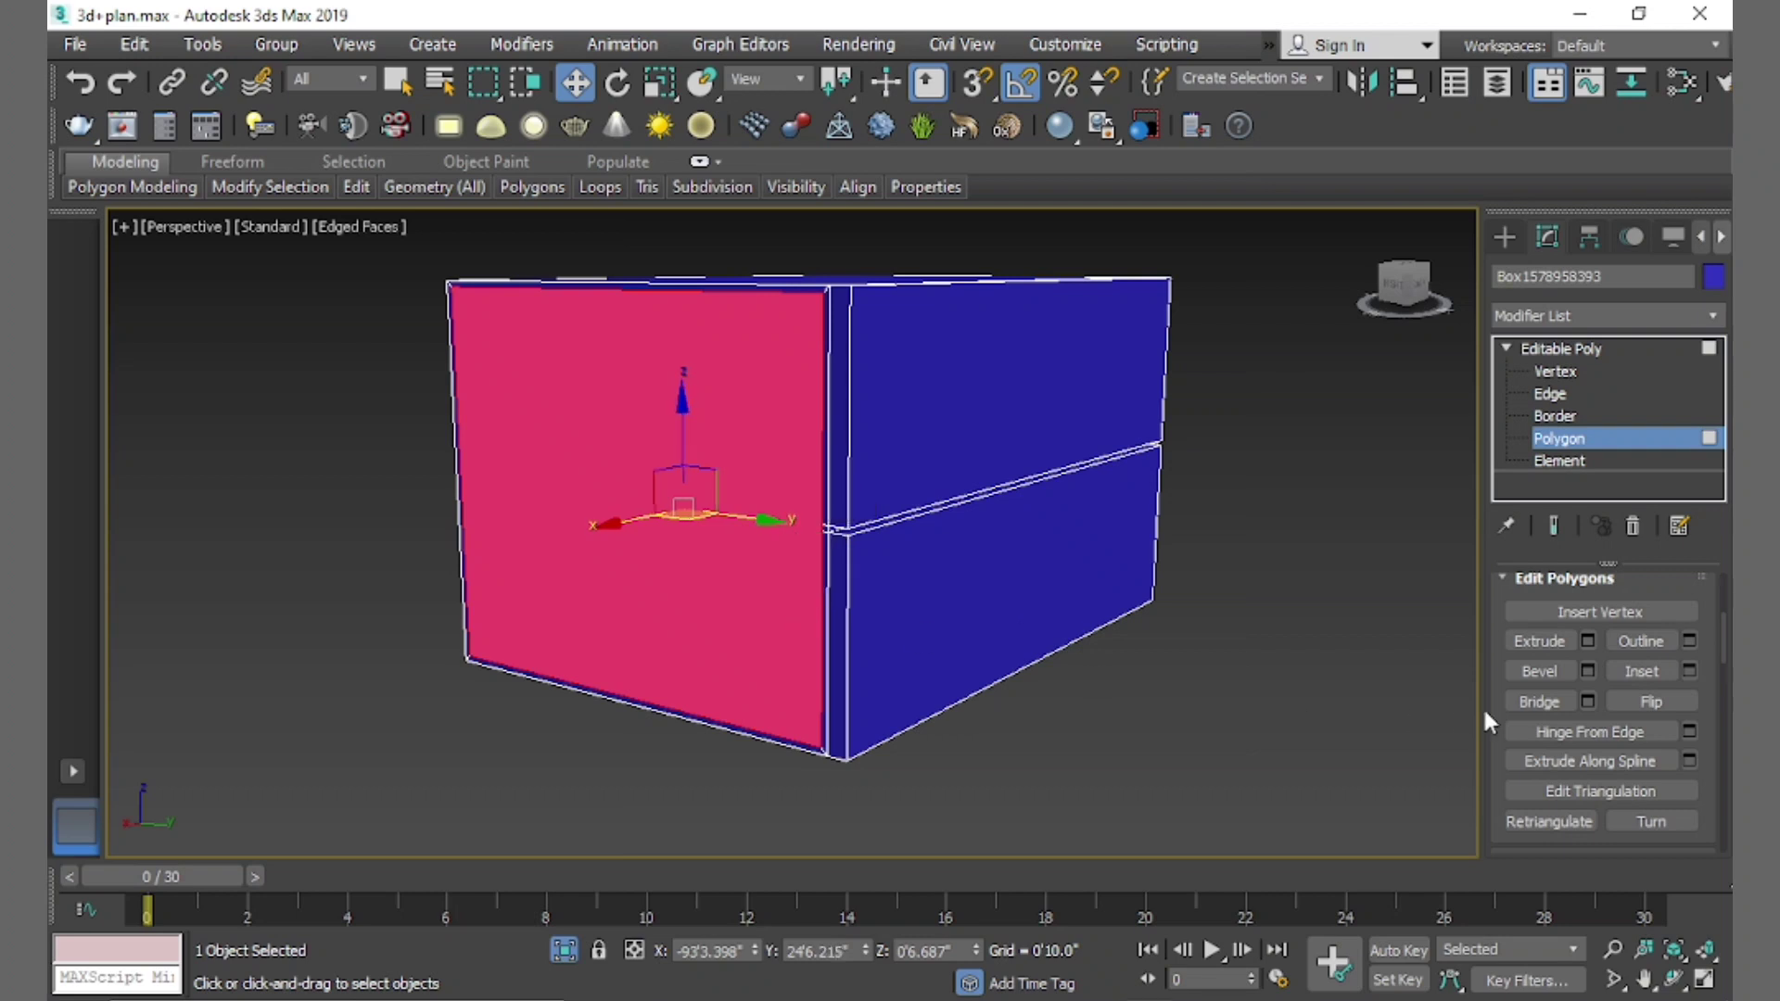
pyautogui.click(1587, 641)
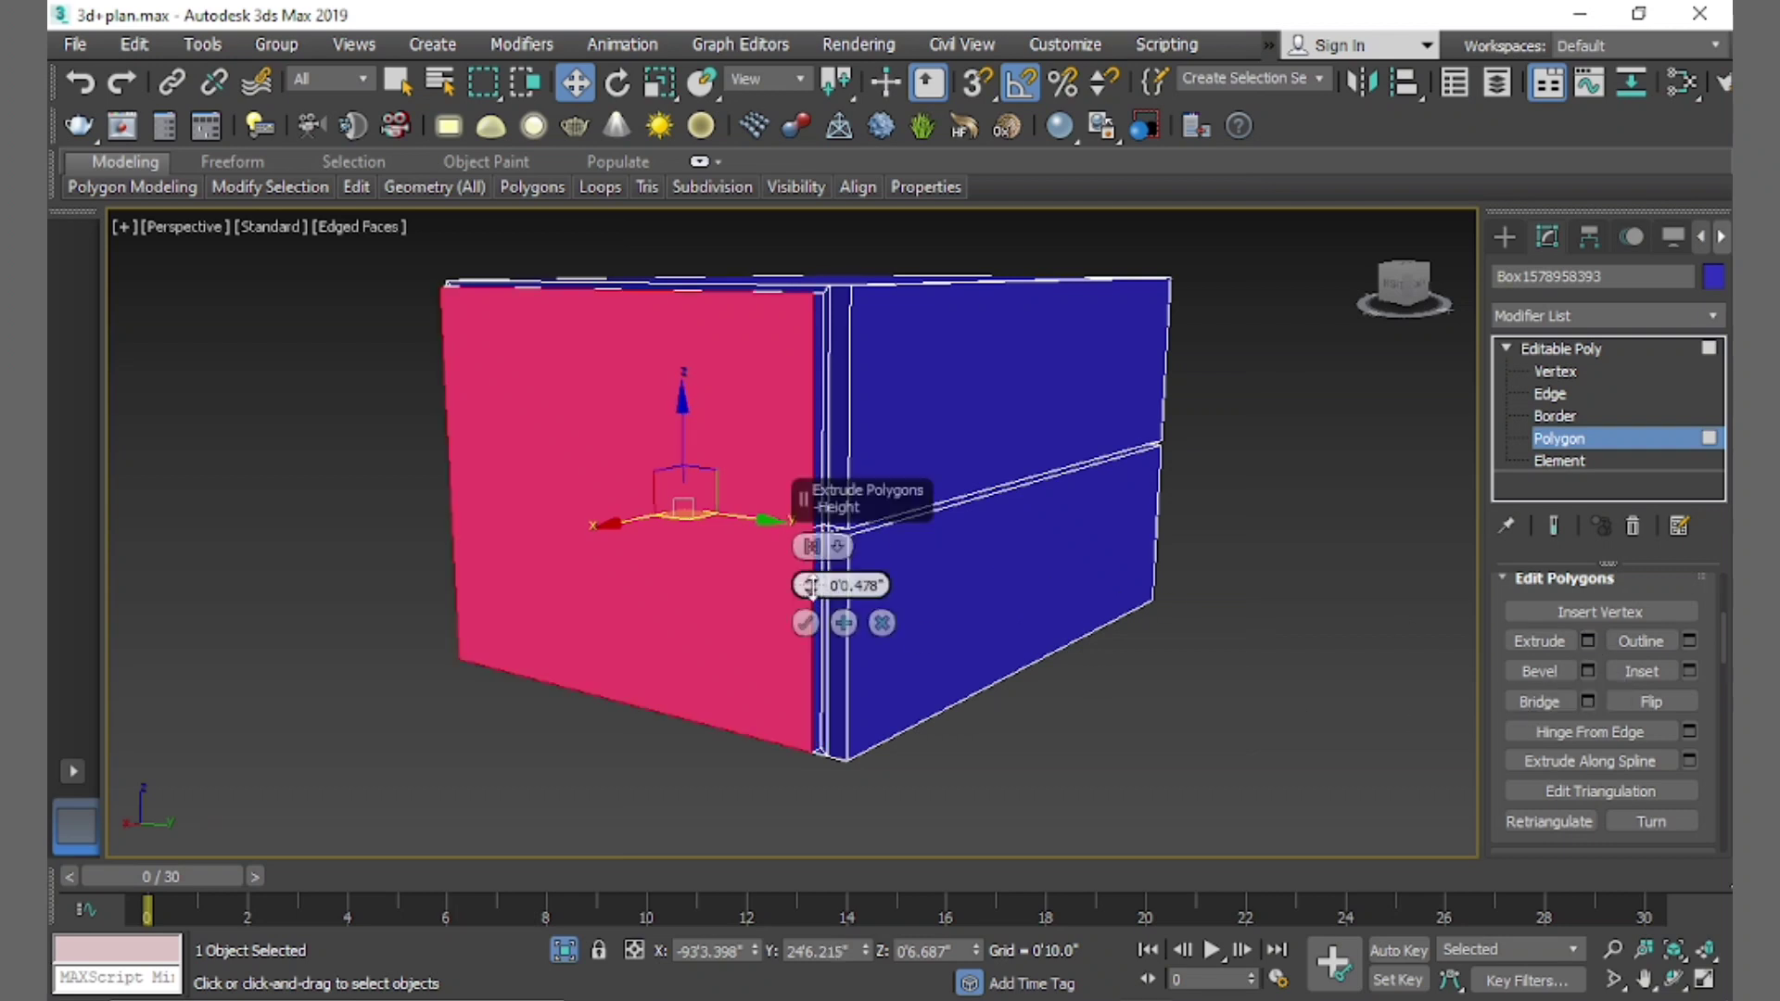
pyautogui.moveTo(811, 585); pyautogui.dragTo(816, 586)
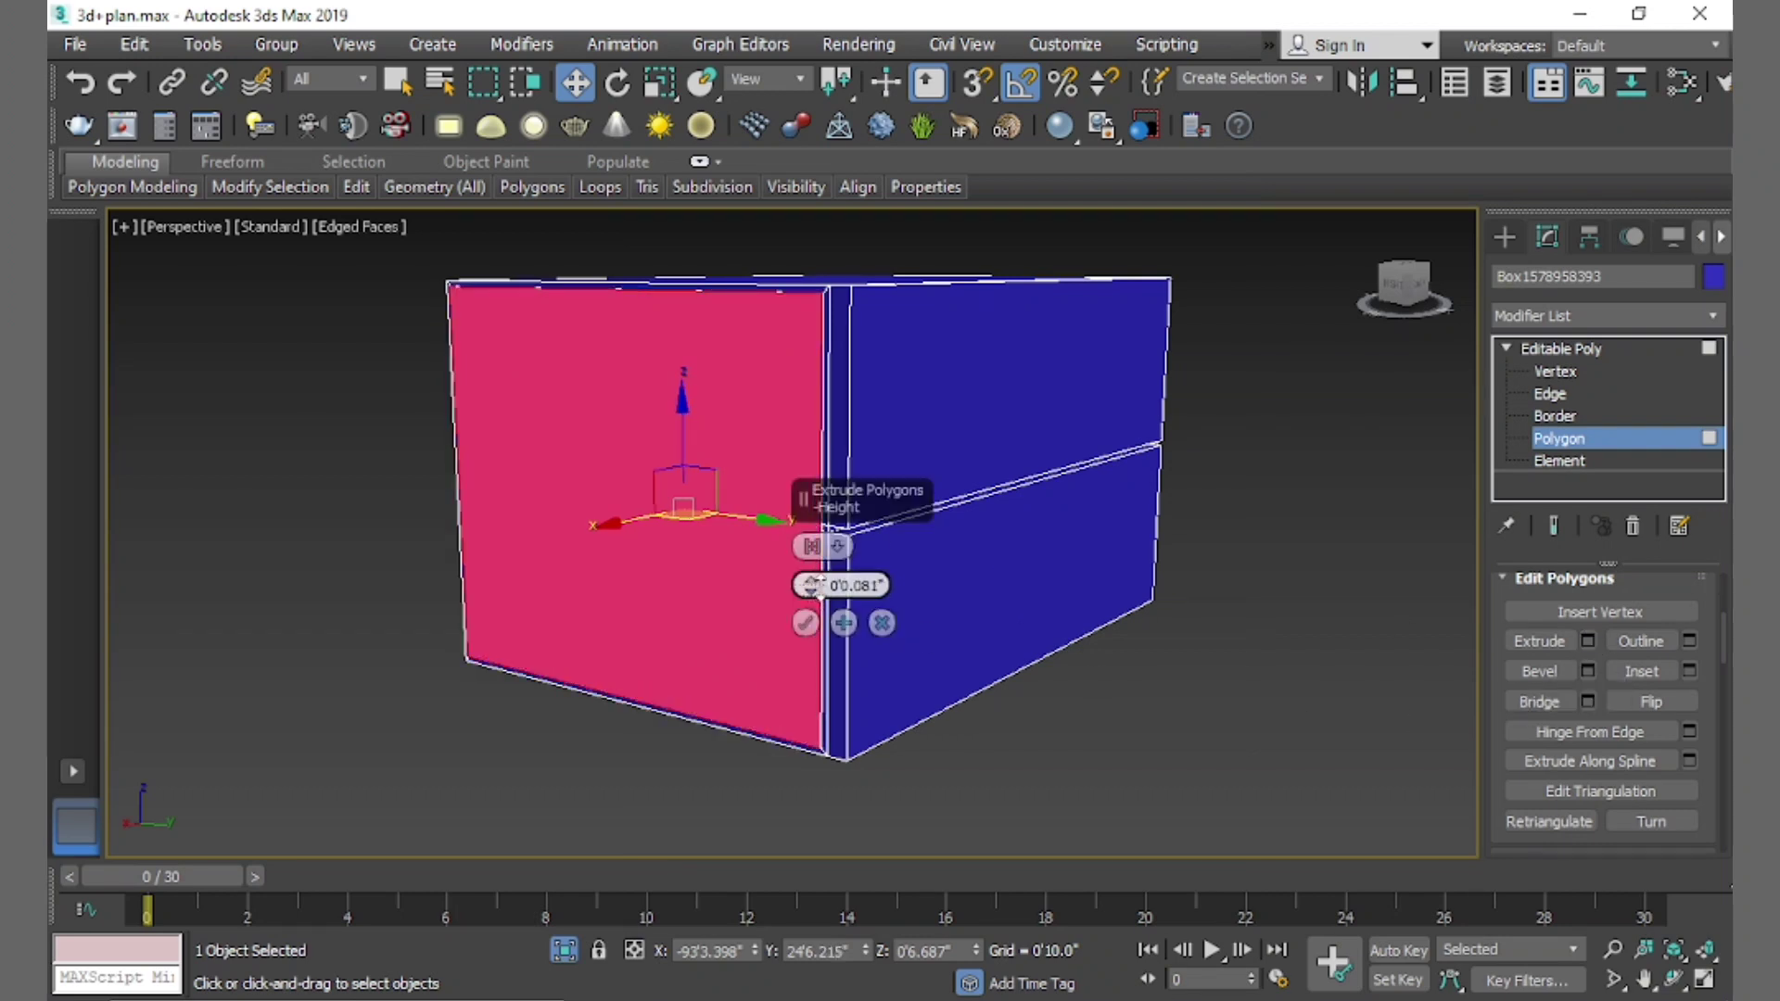
pyautogui.moveTo(832, 586); pyautogui.dragTo(831, 583)
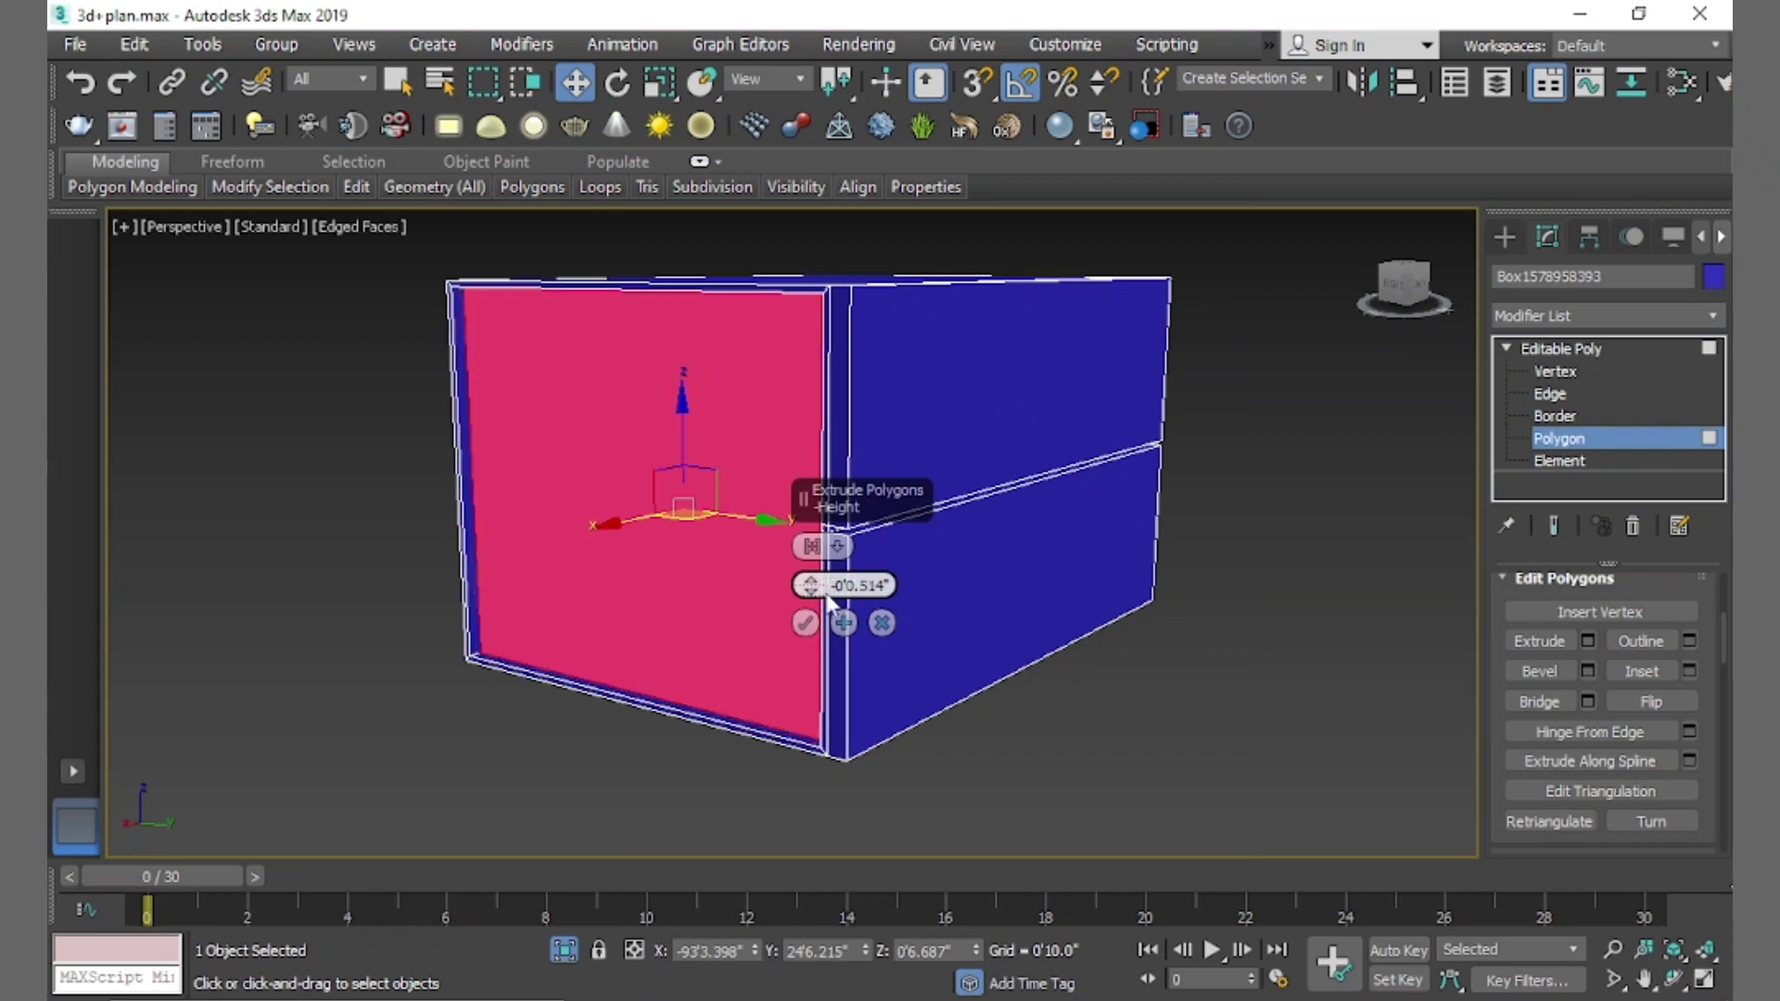
pyautogui.click(806, 624)
# Clear the selection, reframe the view, and select the box's opposite end face
pyautogui.moveTo(1332, 666)
pyautogui.keyDown('alt'); pyautogui.mouseDown(button='middle')
pyautogui.moveTo(1244, 682)
pyautogui.moveTo(1267, 670)
pyautogui.mouseUp(button='middle'); pyautogui.keyUp('alt')
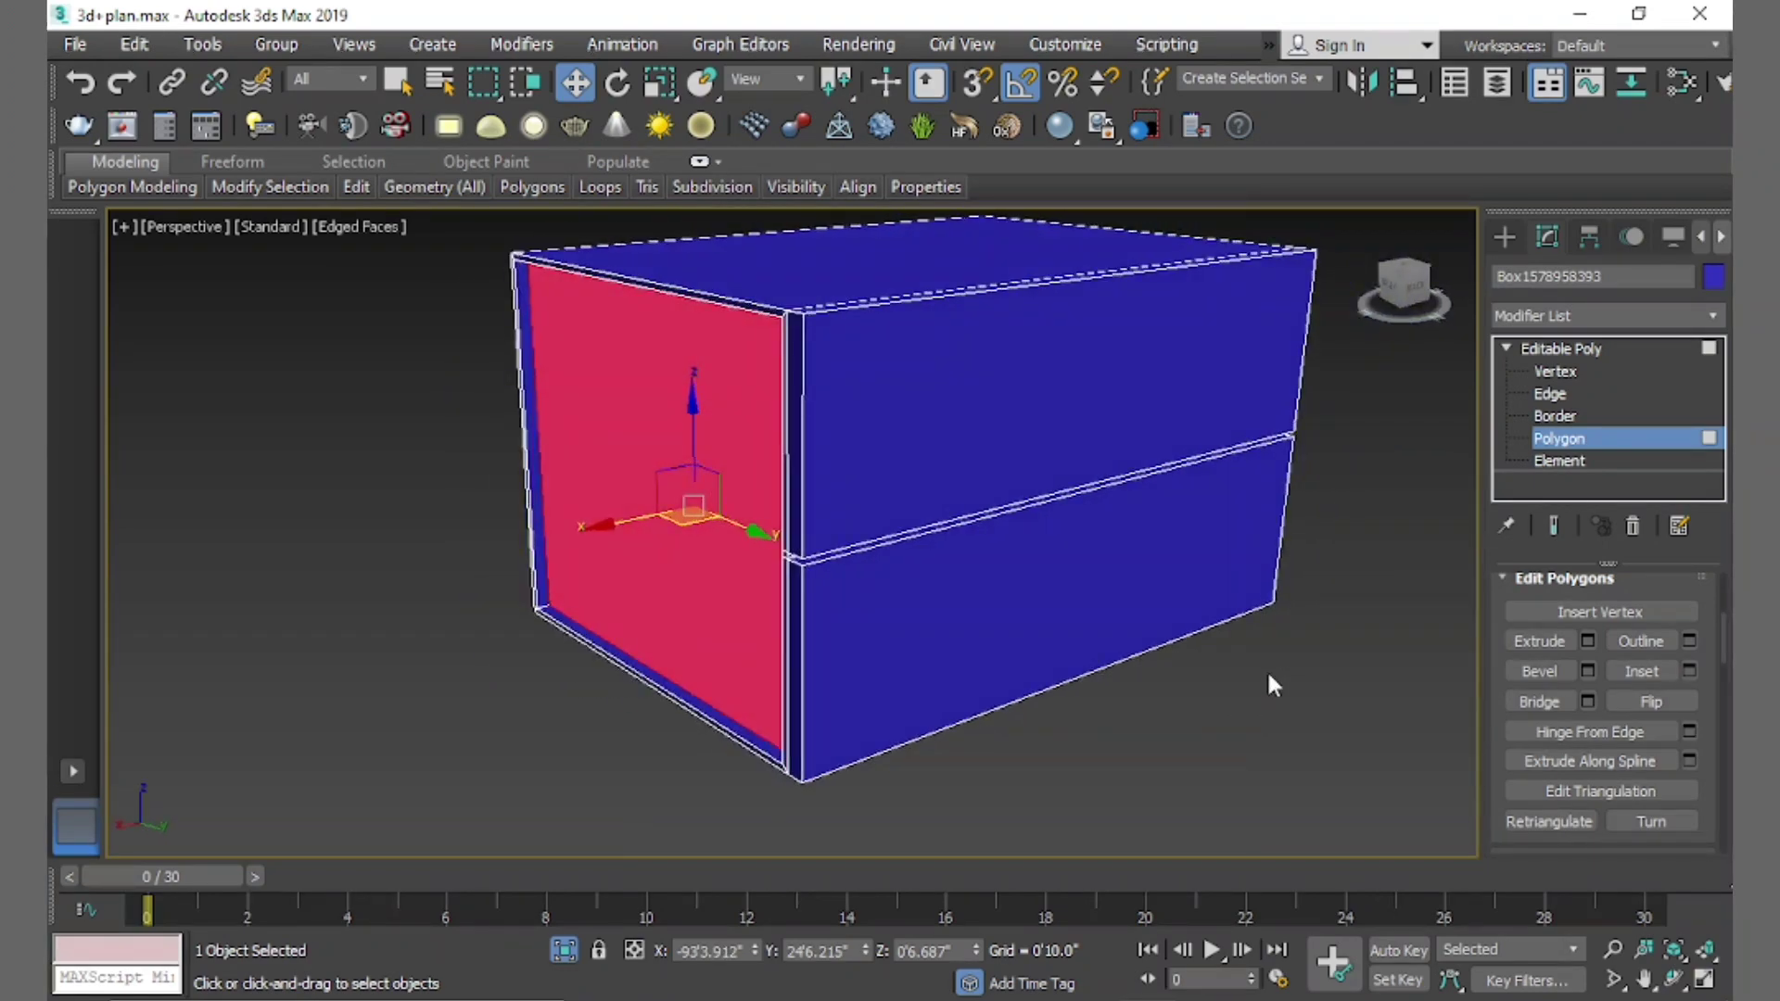
pyautogui.click(1268, 668)
pyautogui.moveTo(1349, 412); pyautogui.dragTo(1190, 454, button='middle')
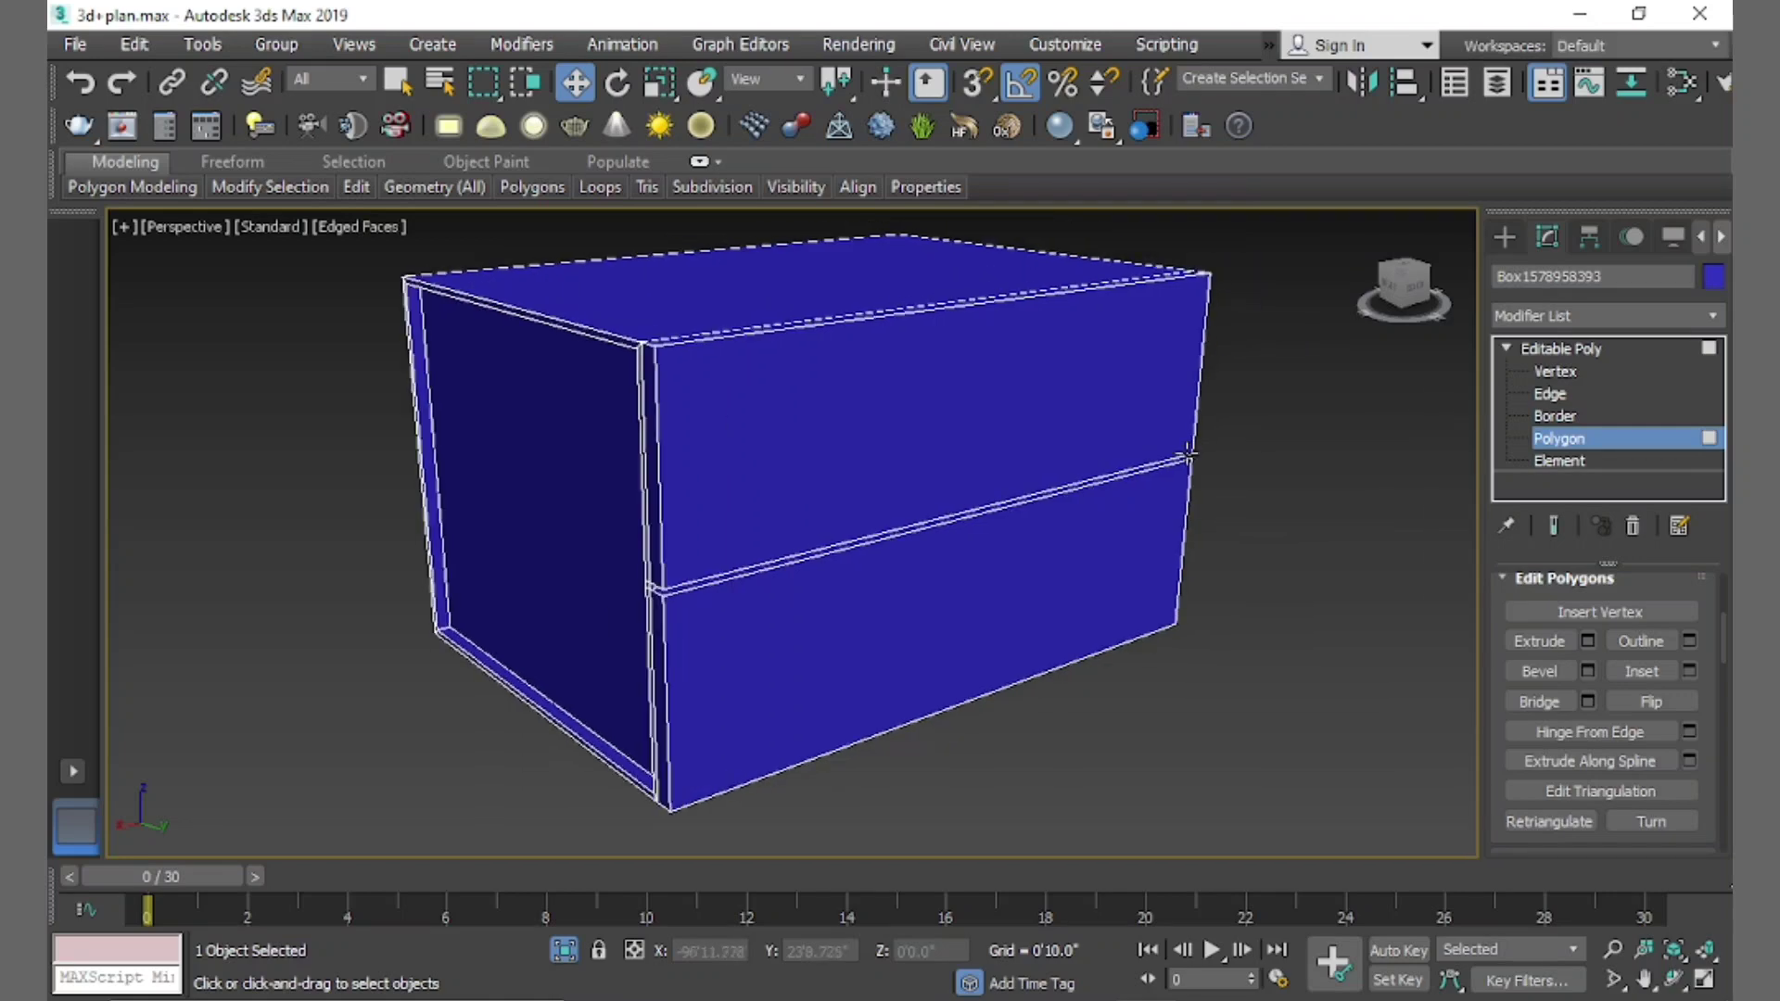
pyautogui.press('F4')
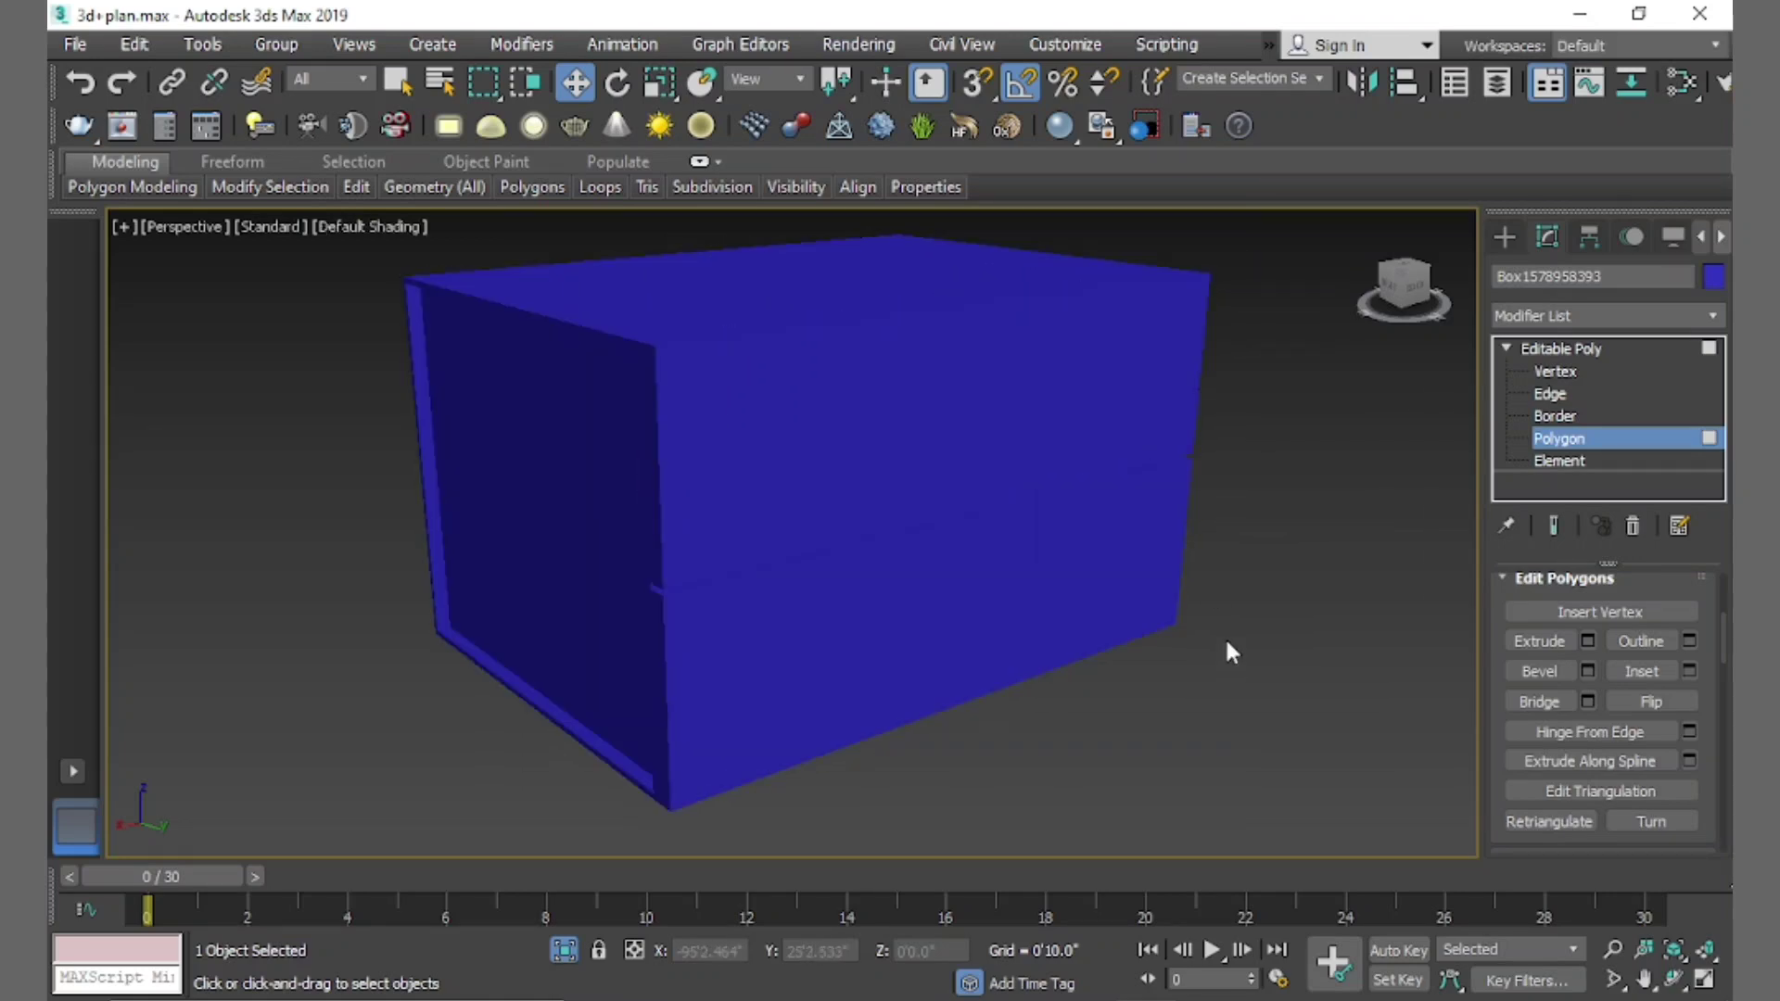
pyautogui.press('F4')
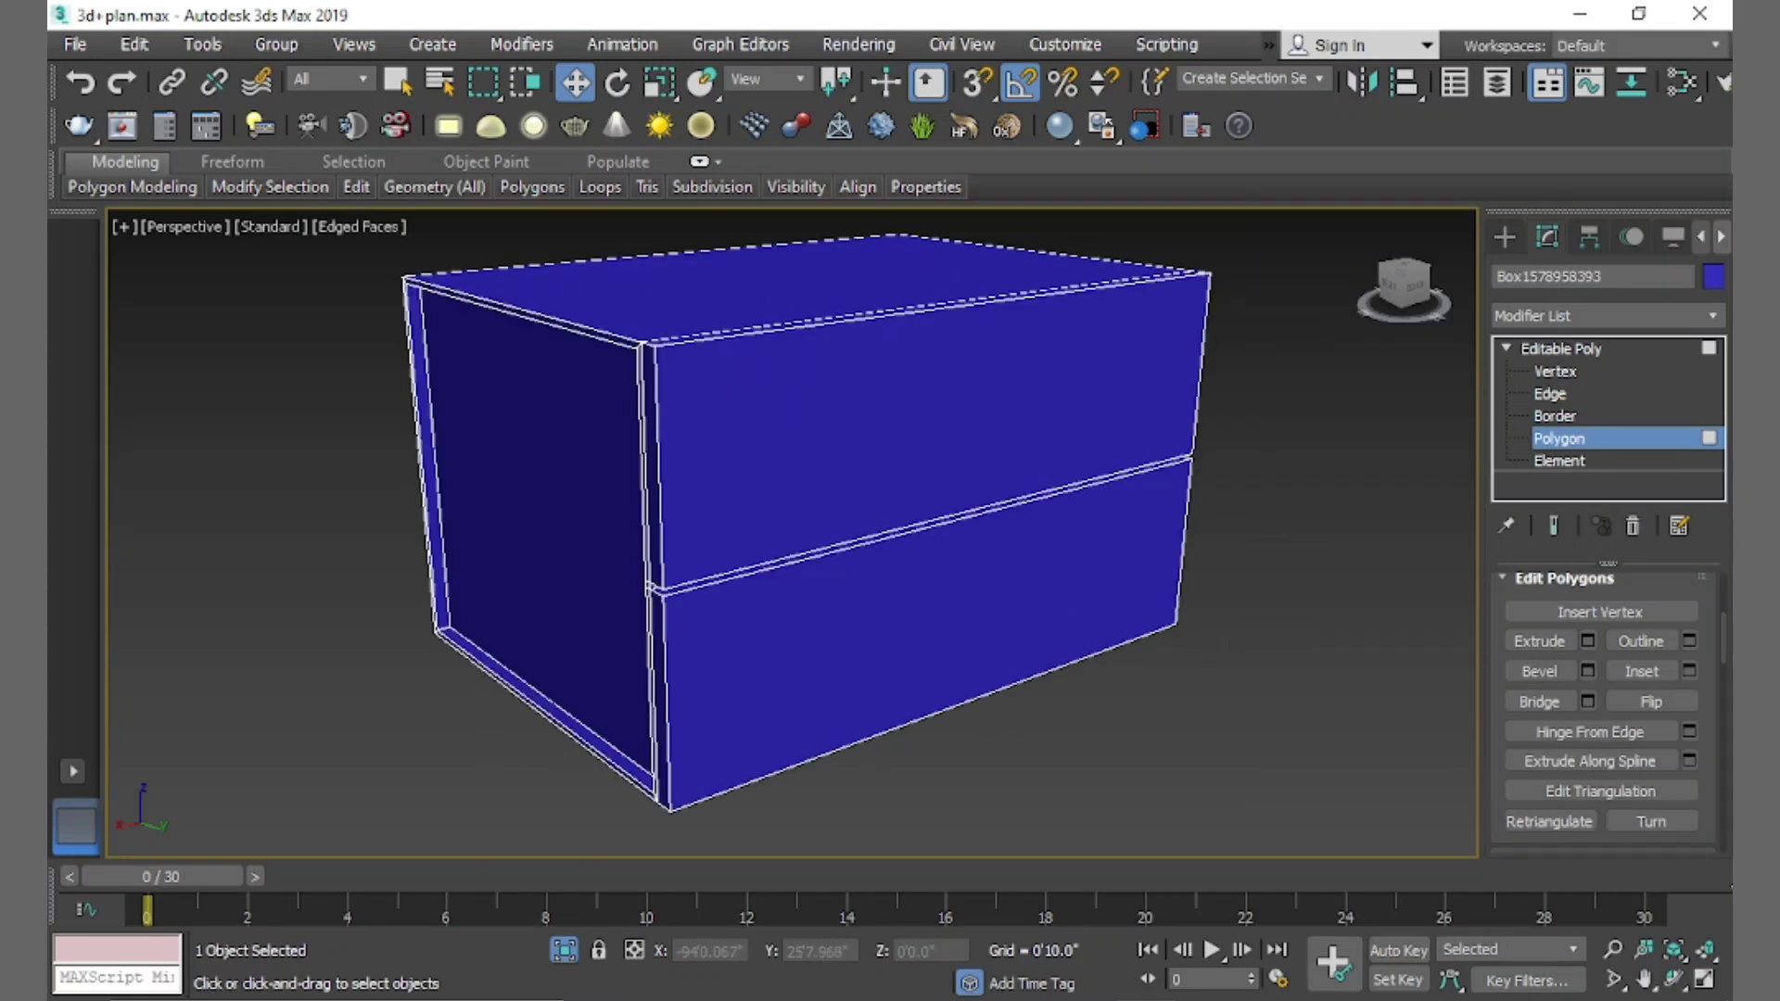
pyautogui.moveTo(816, 593)
pyautogui.keyDown('alt'); pyautogui.mouseDown(button='middle')
pyautogui.moveTo(906, 621)
pyautogui.moveTo(819, 585)
pyautogui.moveTo(894, 481)
pyautogui.mouseUp(button='middle'); pyautogui.keyUp('alt')
pyautogui.click(894, 481)
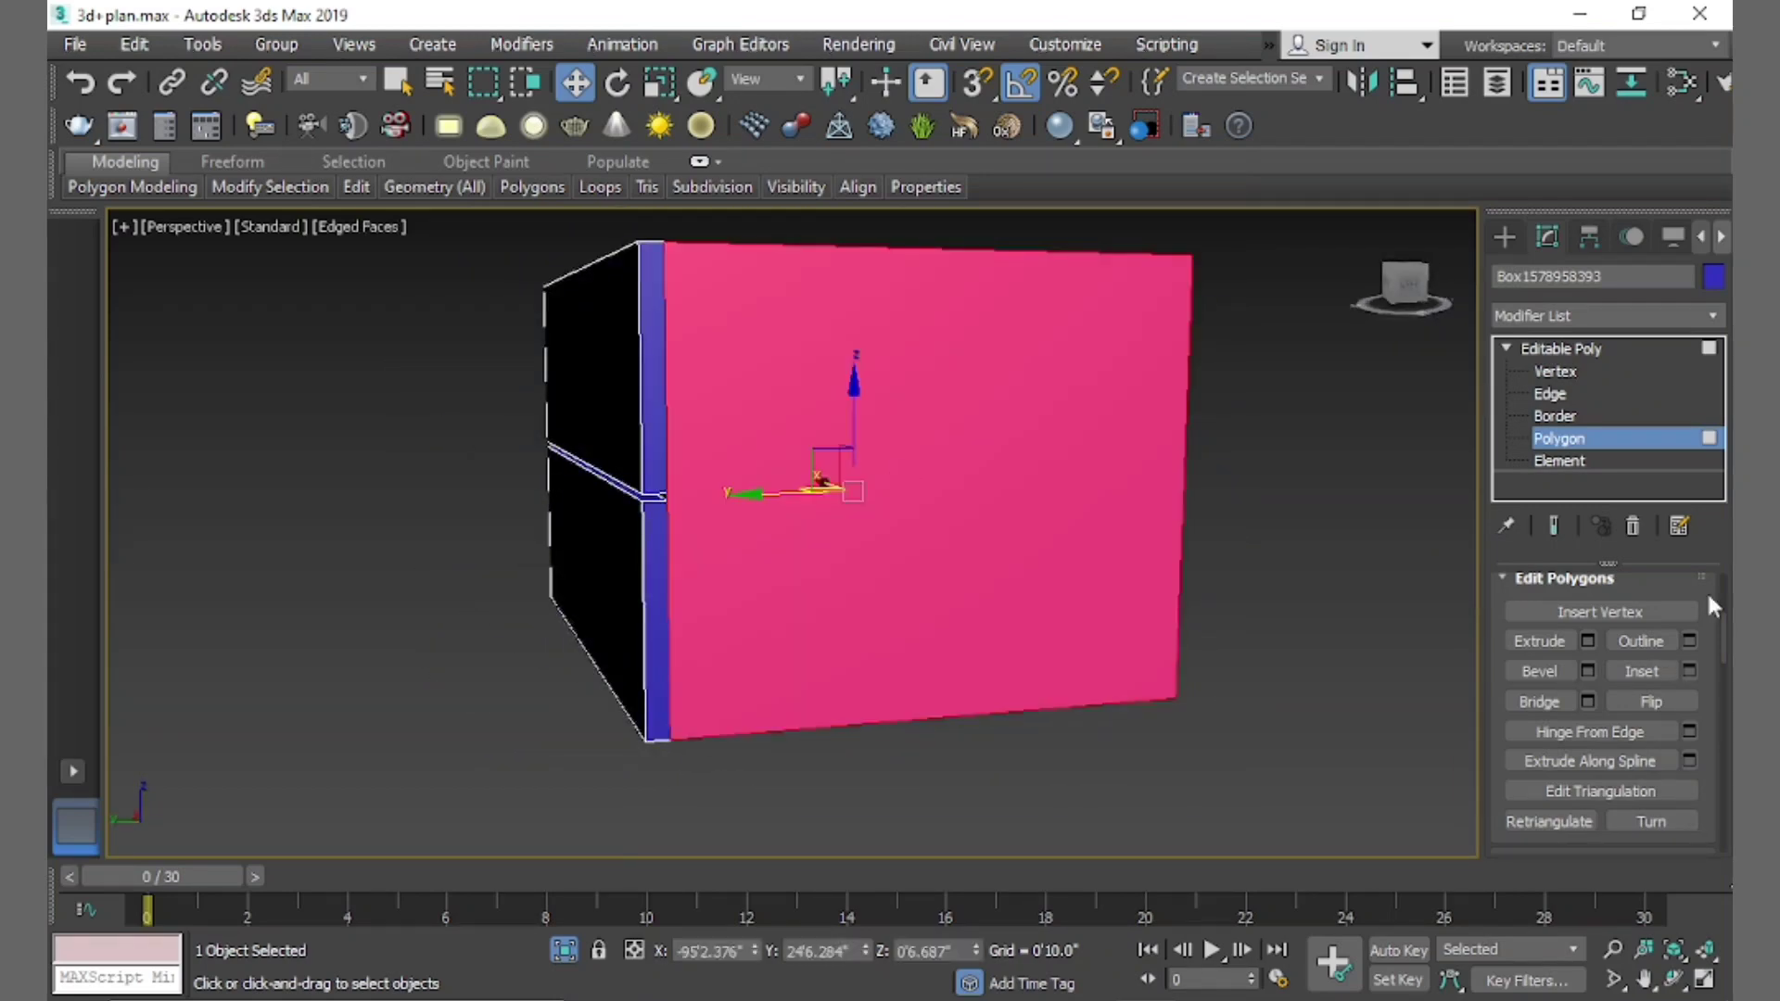
# Inset the opposite end face and extrude it inward to match
pyautogui.click(1688, 670)
pyautogui.click(804, 621)
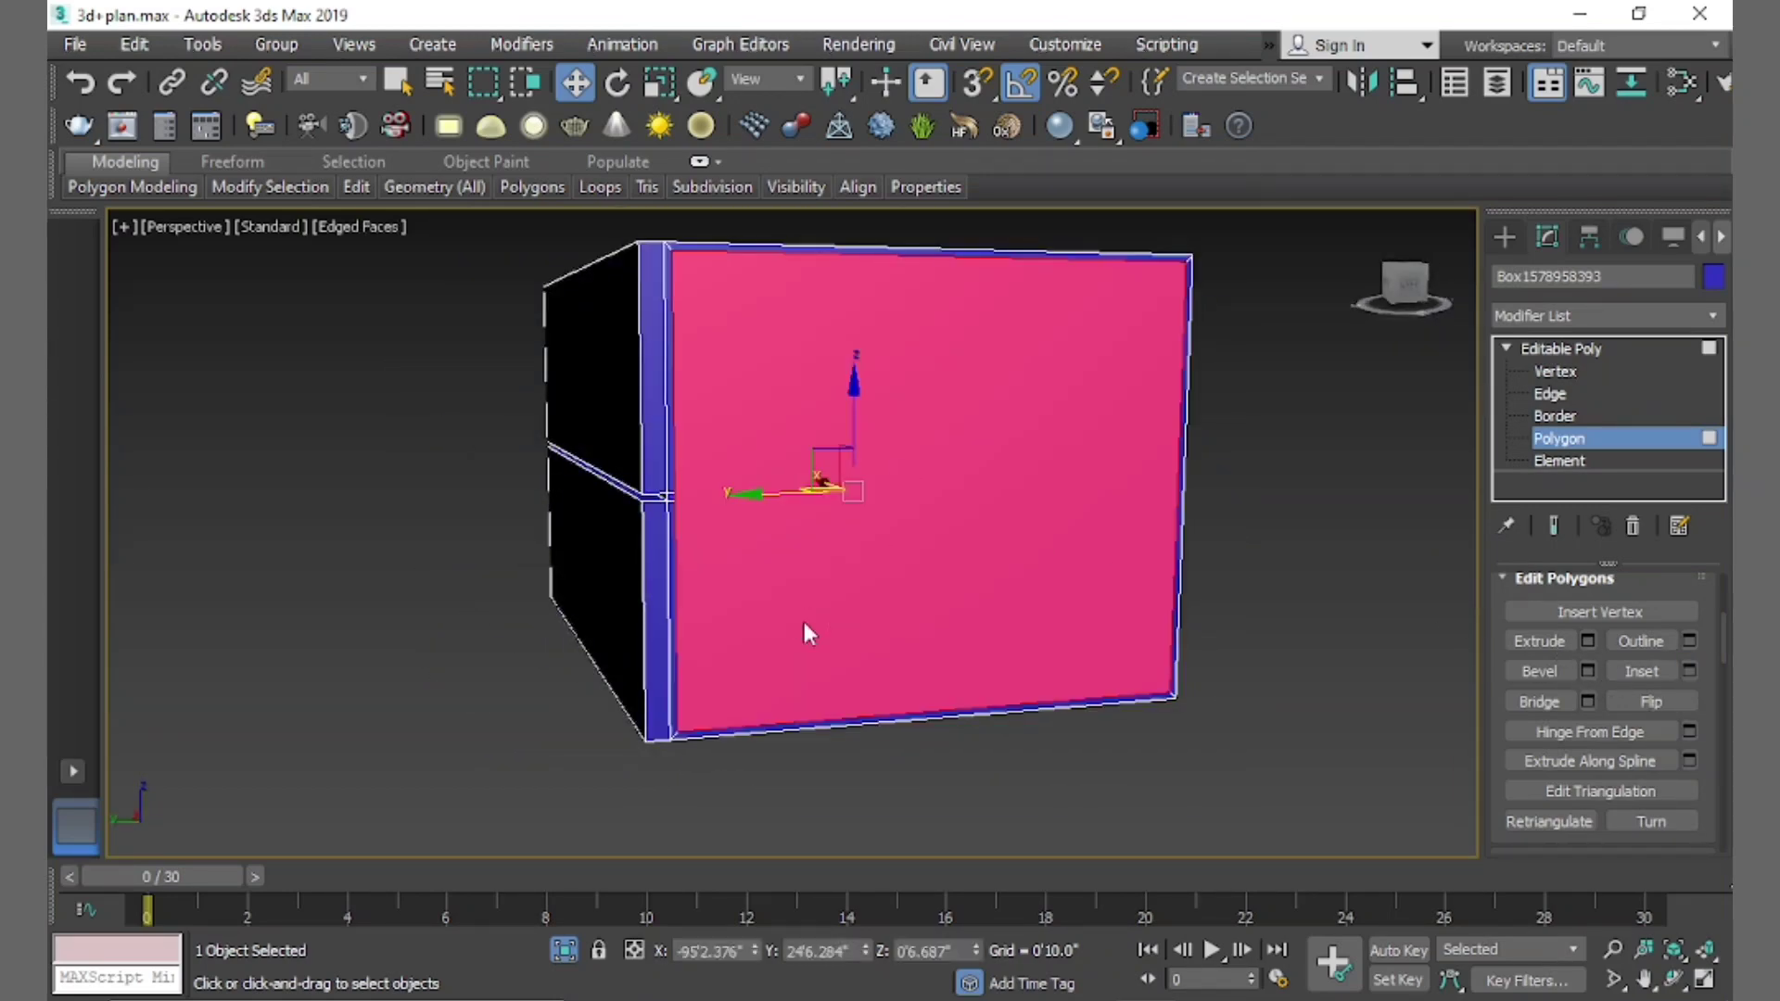
pyautogui.click(1587, 640)
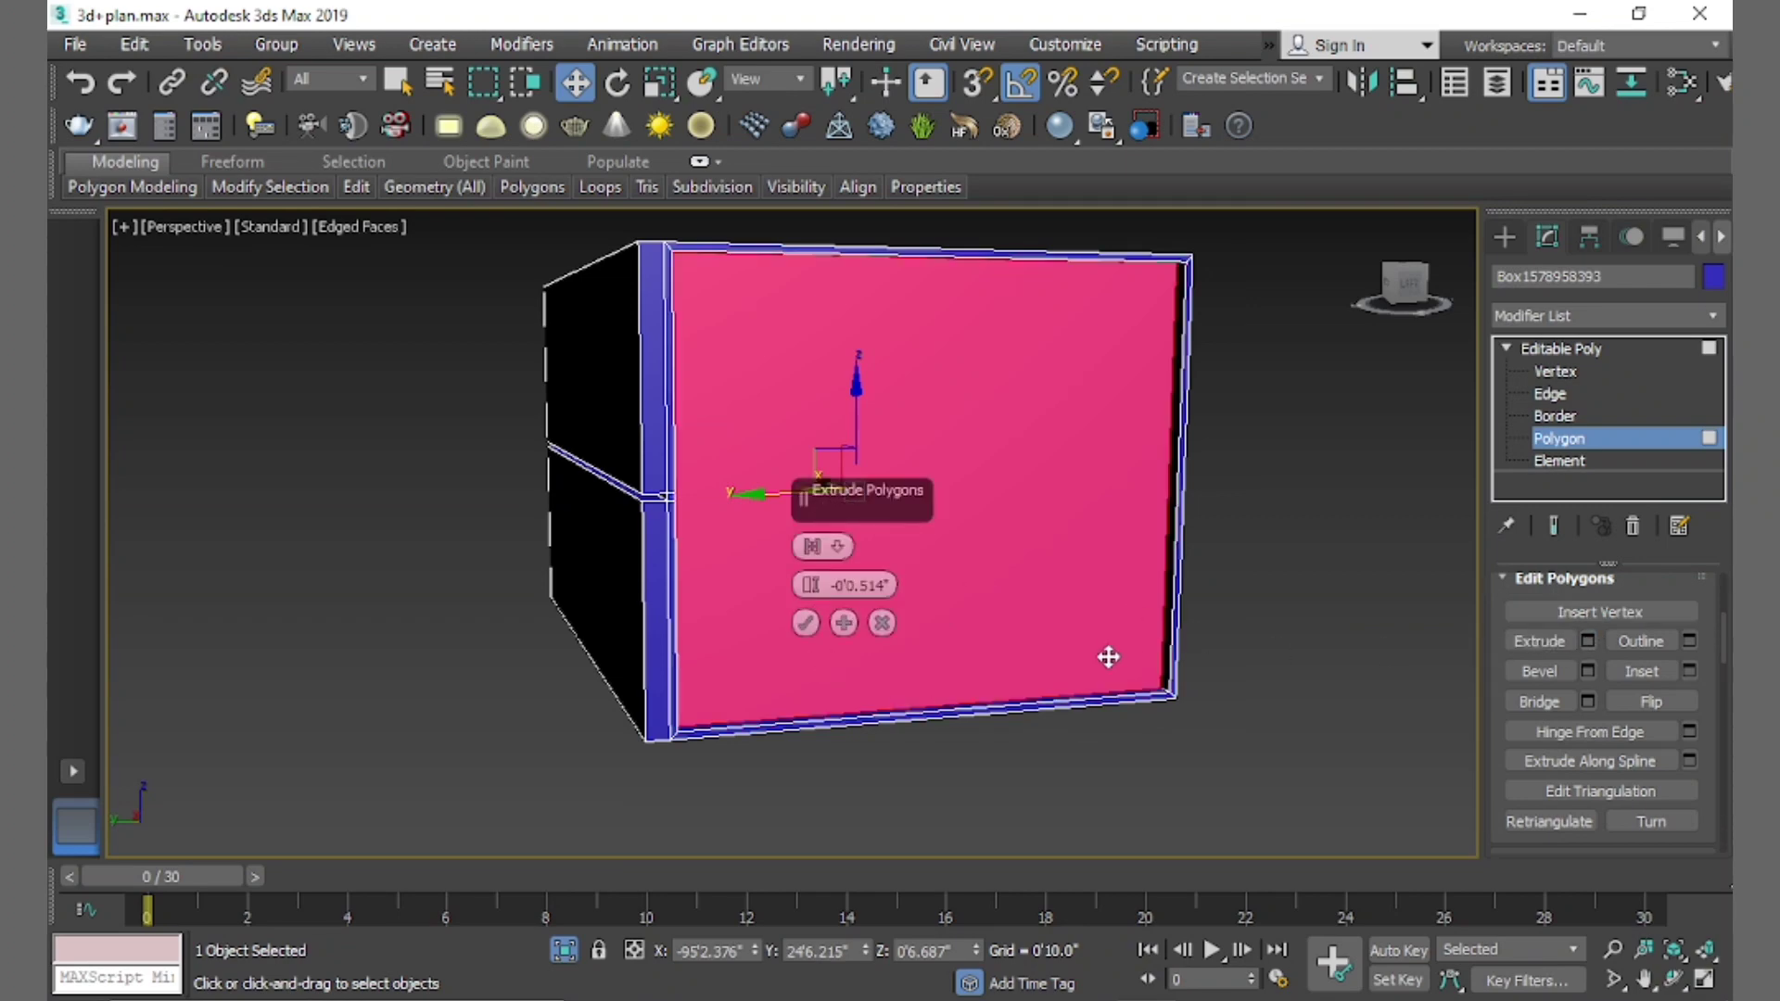
pyautogui.keyDown('alt'); pyautogui.moveTo(1109, 657); pyautogui.dragTo(1168, 699, button='middle'); pyautogui.keyUp('alt')
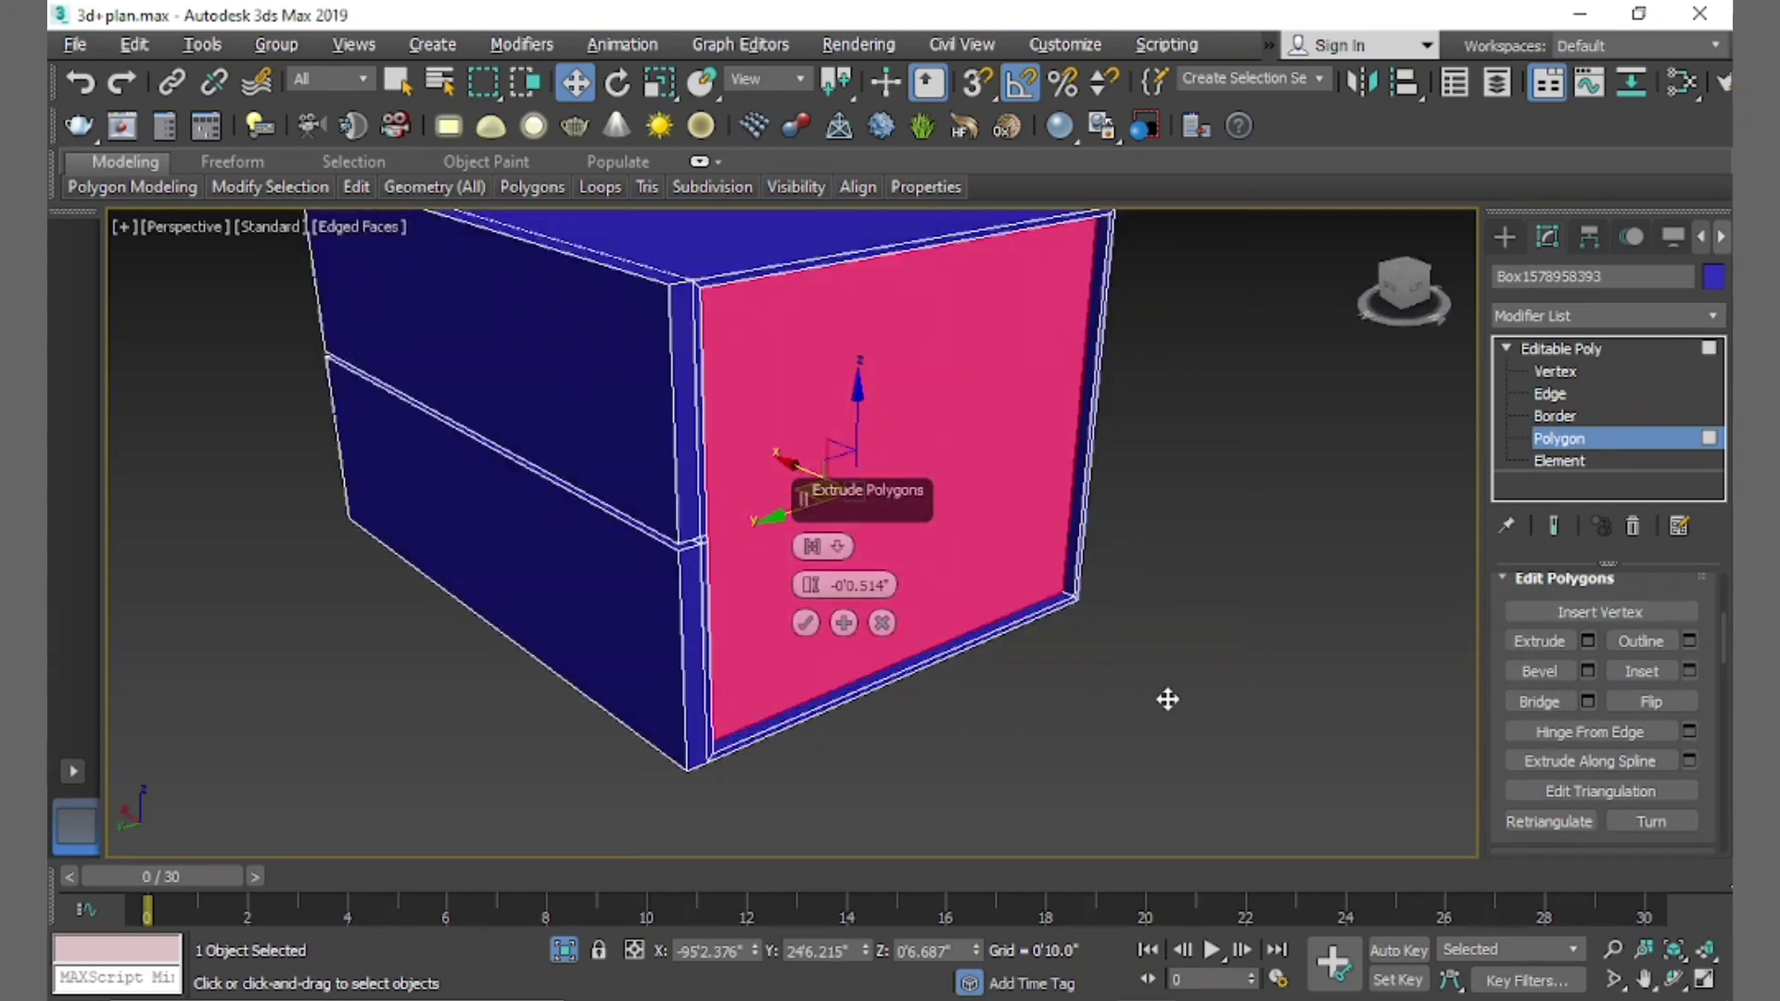
pyautogui.click(806, 623)
pyautogui.keyDown('alt'); pyautogui.moveTo(806, 623); pyautogui.dragTo(945, 596, button='middle'); pyautogui.keyUp('alt')
pyautogui.scroll(-3, 946, 596)
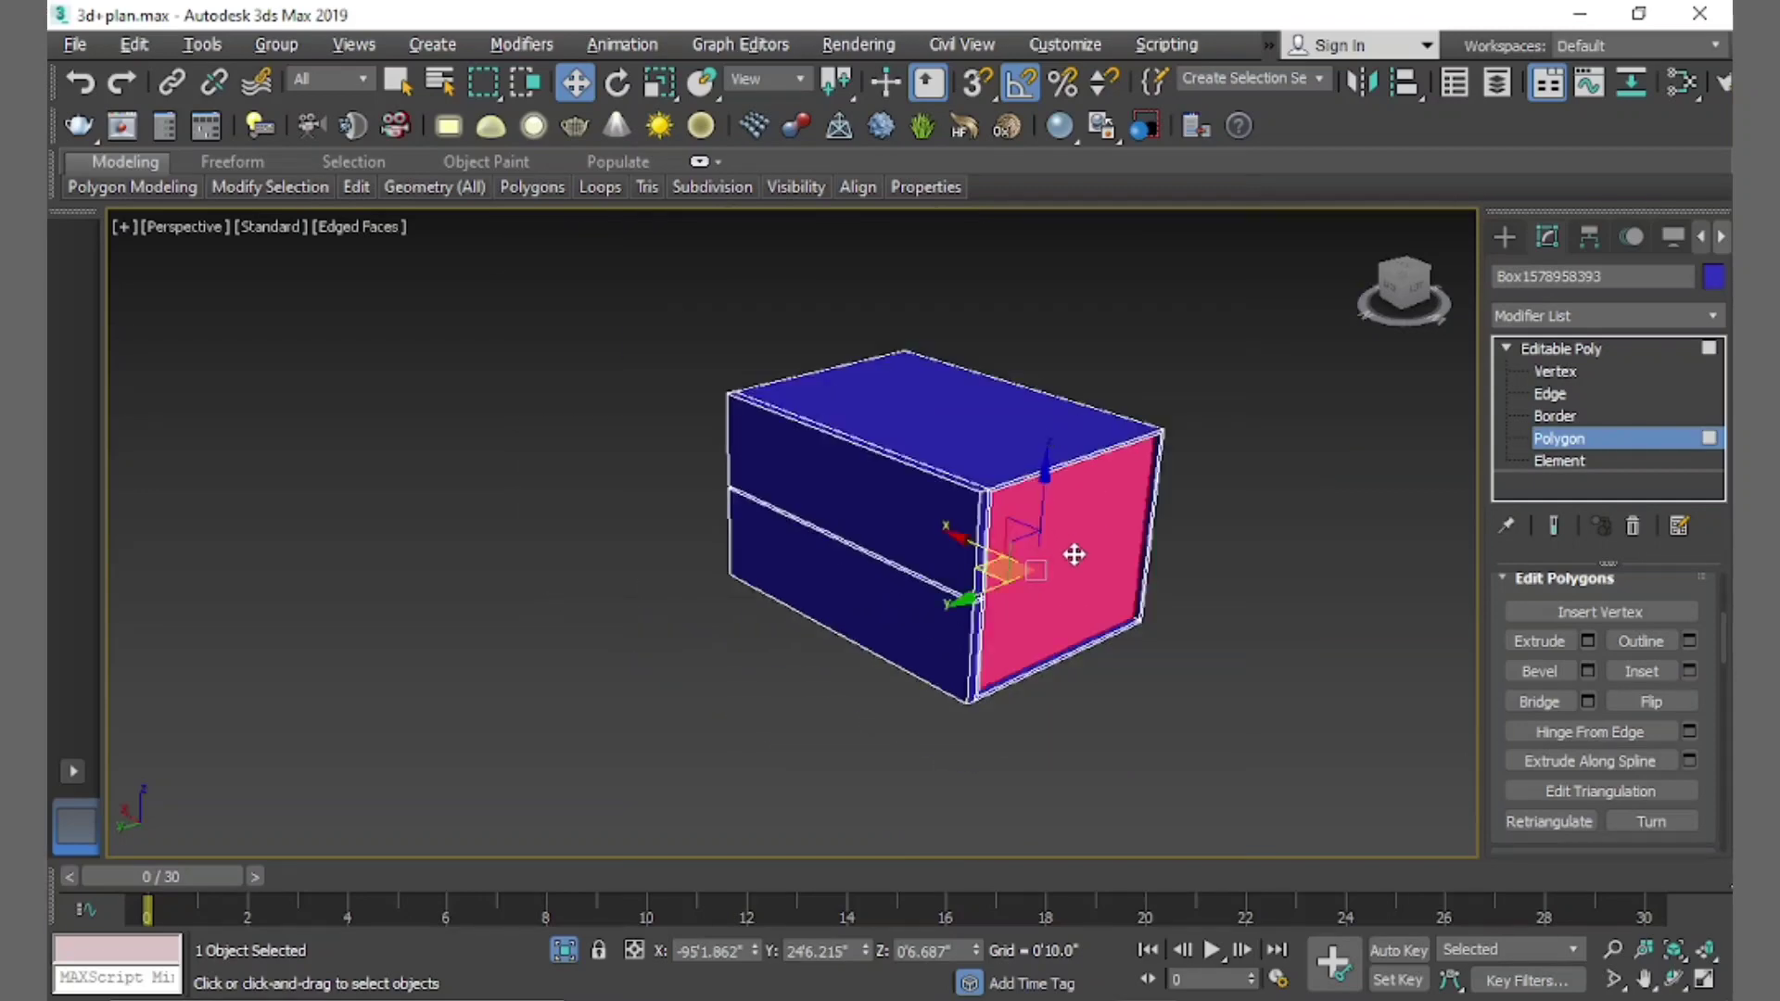
pyautogui.moveTo(1073, 556)
pyautogui.keyDown('alt'); pyautogui.mouseDown(button='middle')
pyautogui.moveTo(1323, 538)
pyautogui.moveTo(1172, 497)
pyautogui.moveTo(1252, 520)
pyautogui.mouseUp(button='middle'); pyautogui.keyUp('alt')
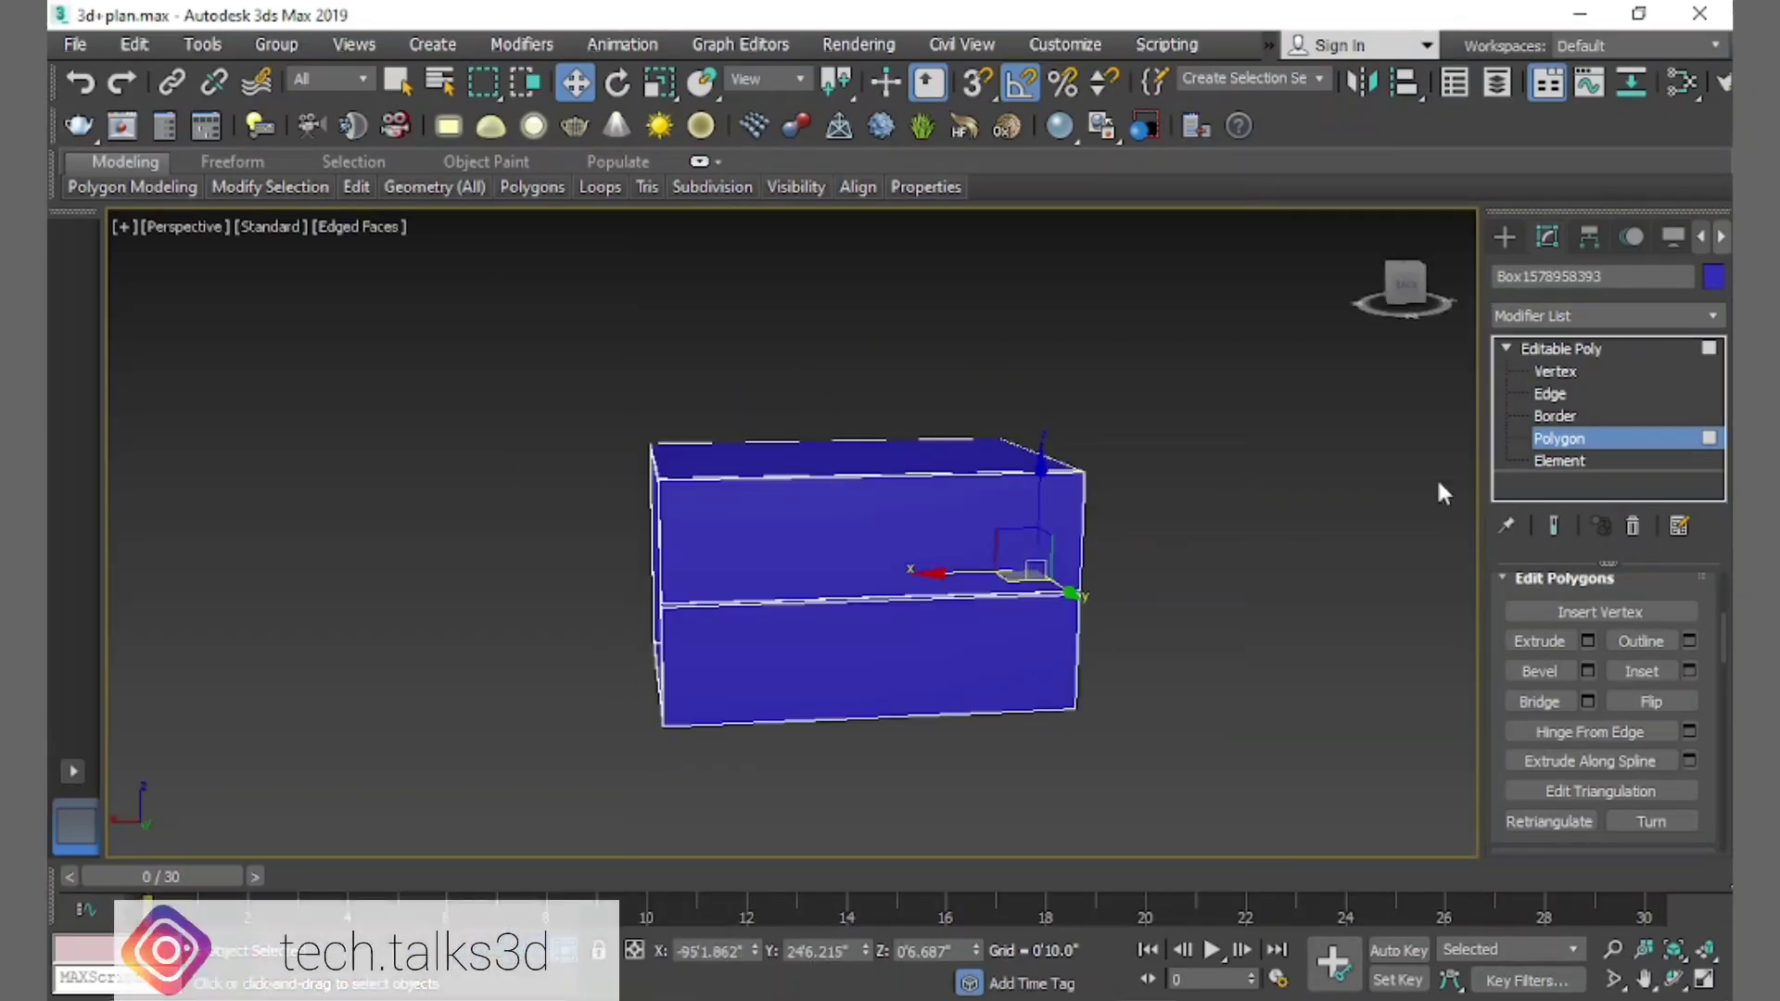
# Draw a small arc spline in the Front viewport above the drawer divider
pyautogui.click(1503, 237)
pyautogui.moveTo(950, 548)
pyautogui.keyDown('alt'); pyautogui.mouseDown(button='middle')
pyautogui.moveTo(964, 577)
pyautogui.moveTo(1045, 509)
pyautogui.moveTo(779, 624)
pyautogui.mouseUp(button='middle'); pyautogui.keyUp('alt')
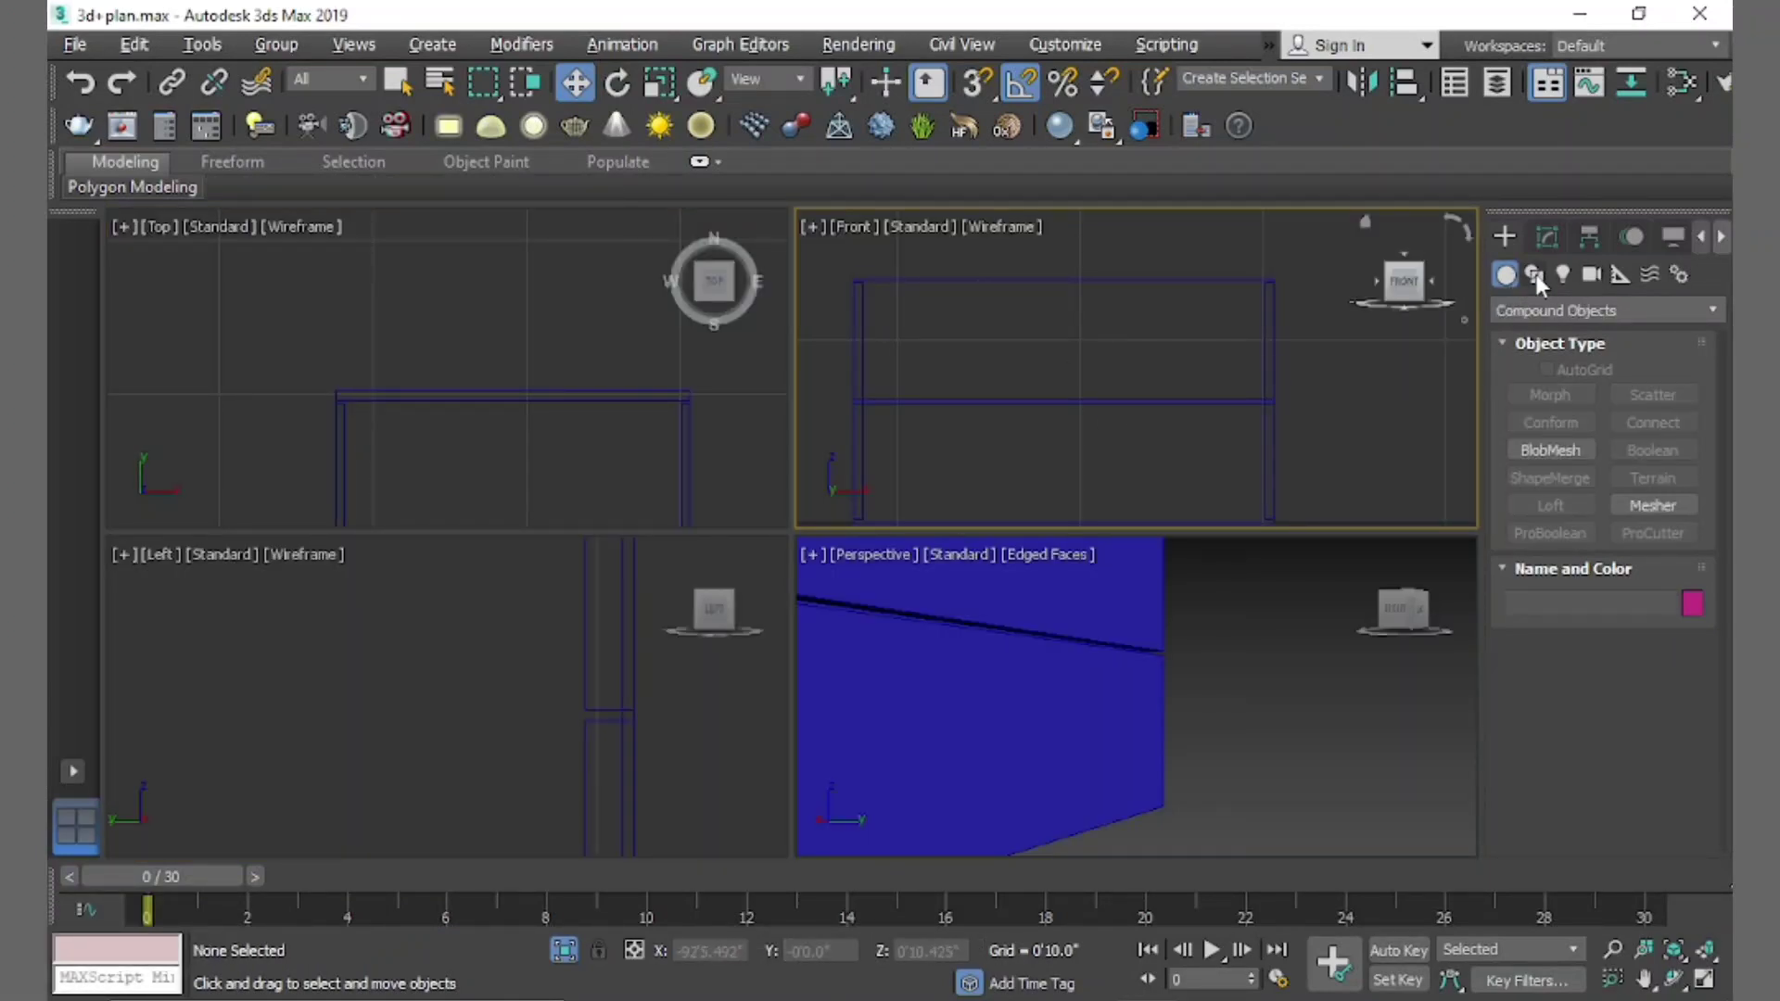
pyautogui.click(1535, 275)
pyautogui.click(1571, 470)
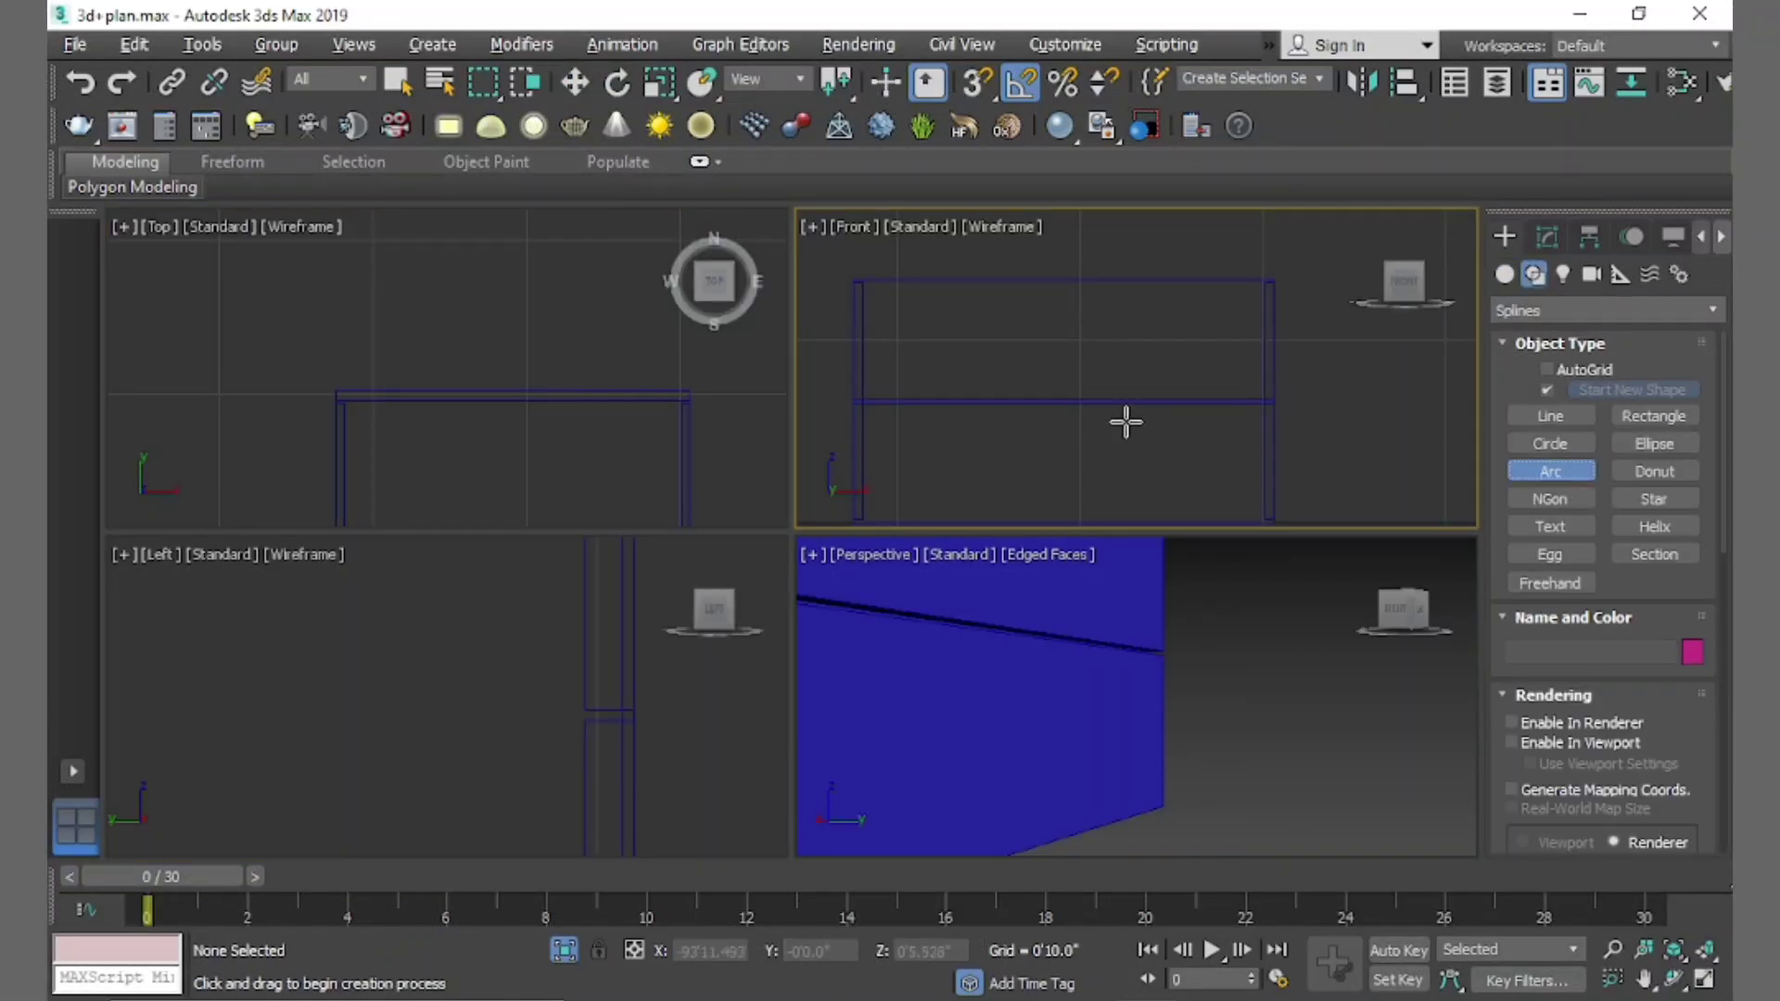
pyautogui.moveTo(1040, 391); pyautogui.dragTo(1065, 386)
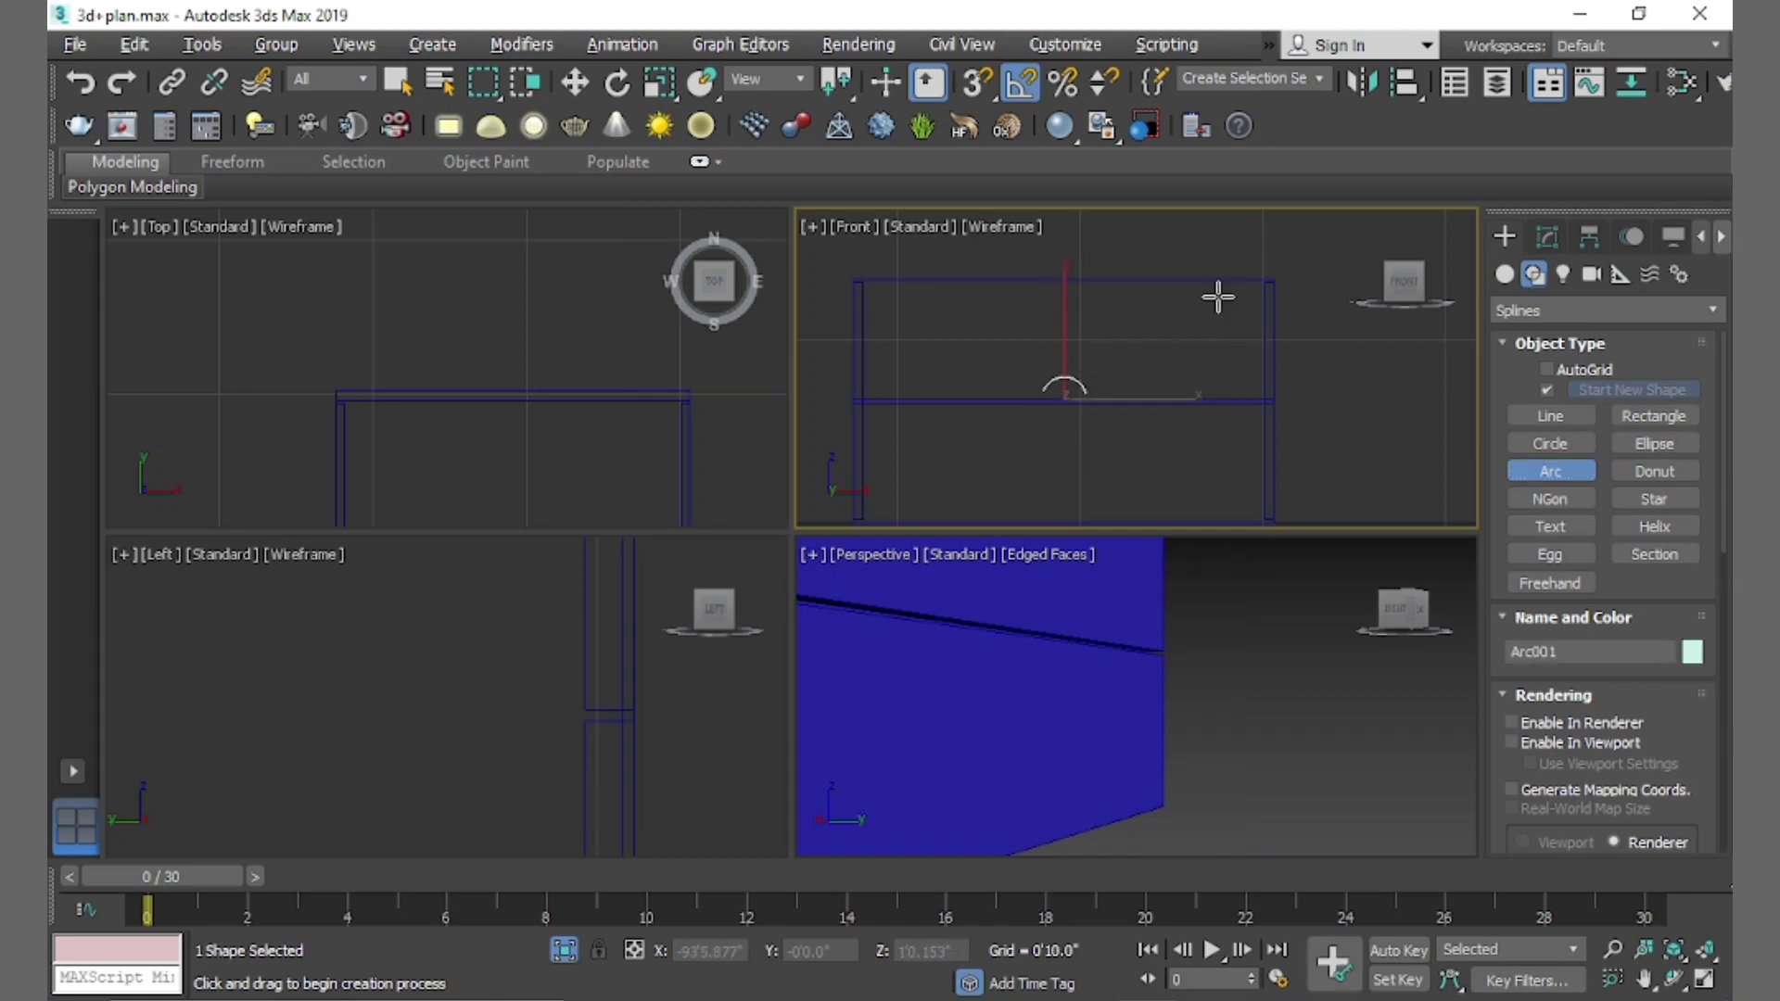
pyautogui.click(577, 83)
# Move the arc forward onto the drawer front near the seam
pyautogui.hotkey('alt', 'w')
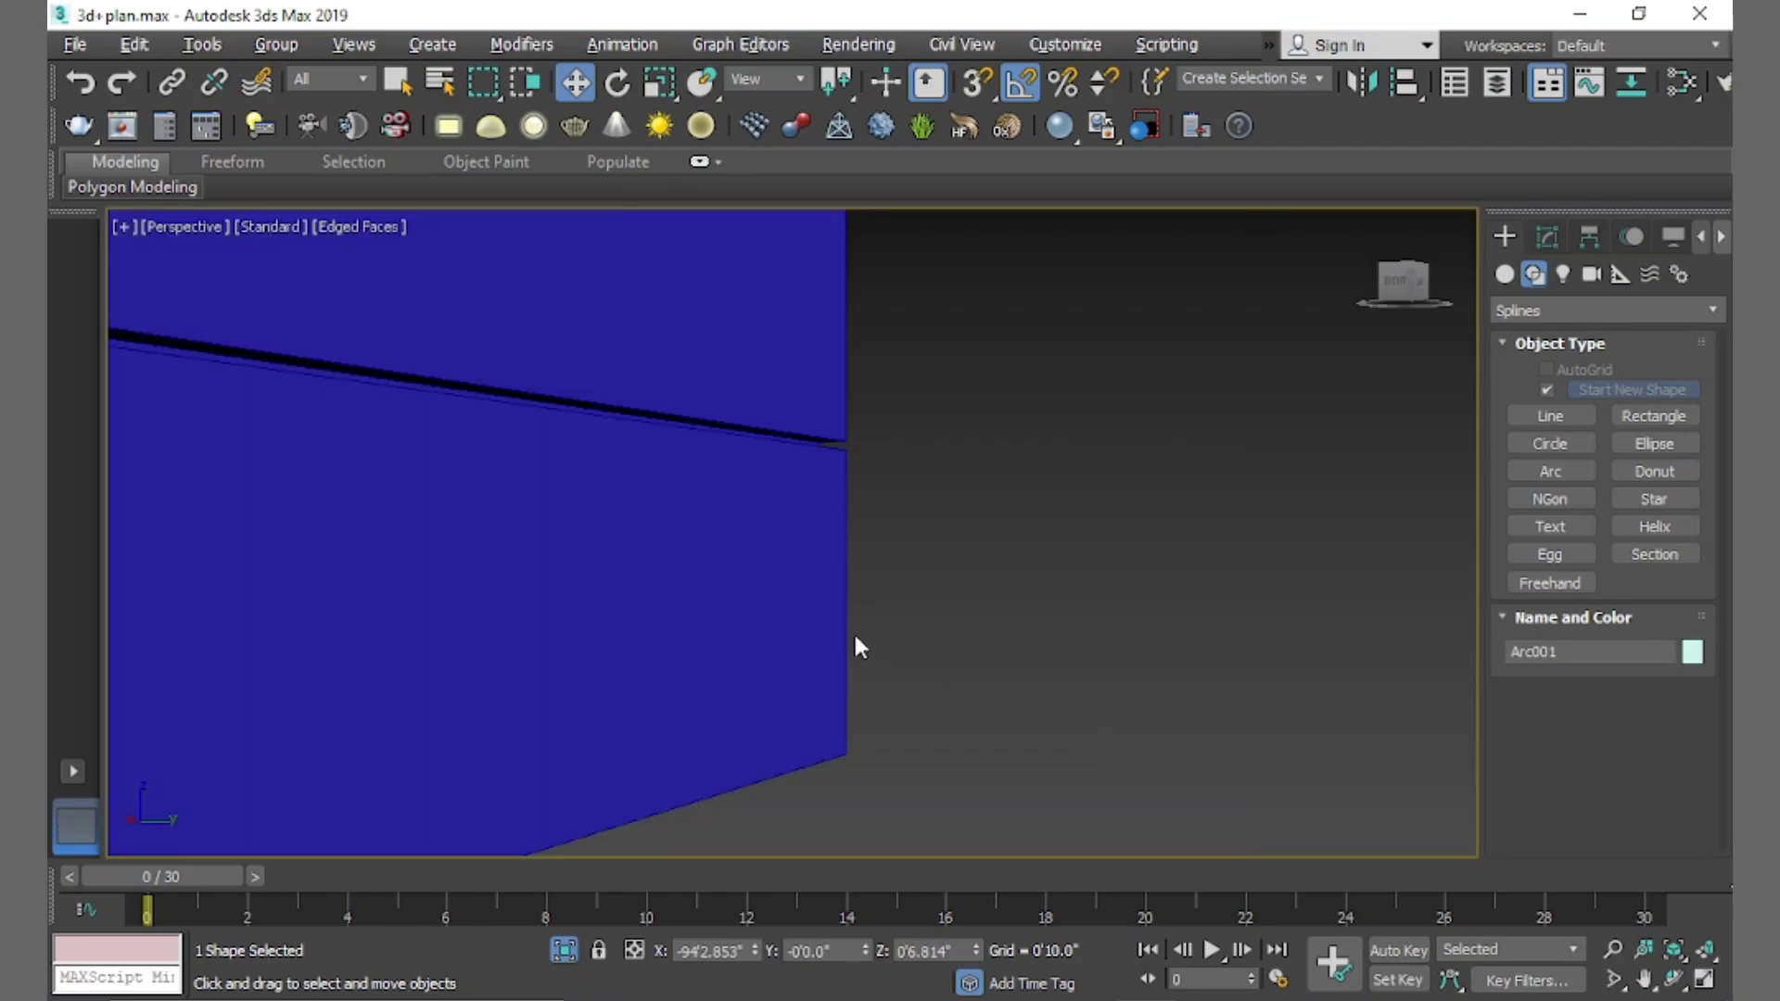
pyautogui.scroll(-3, 855, 643)
pyautogui.hotkey('alt', 'w')
pyautogui.scroll(-3, 584, 454)
pyautogui.scroll(-2, 586, 420)
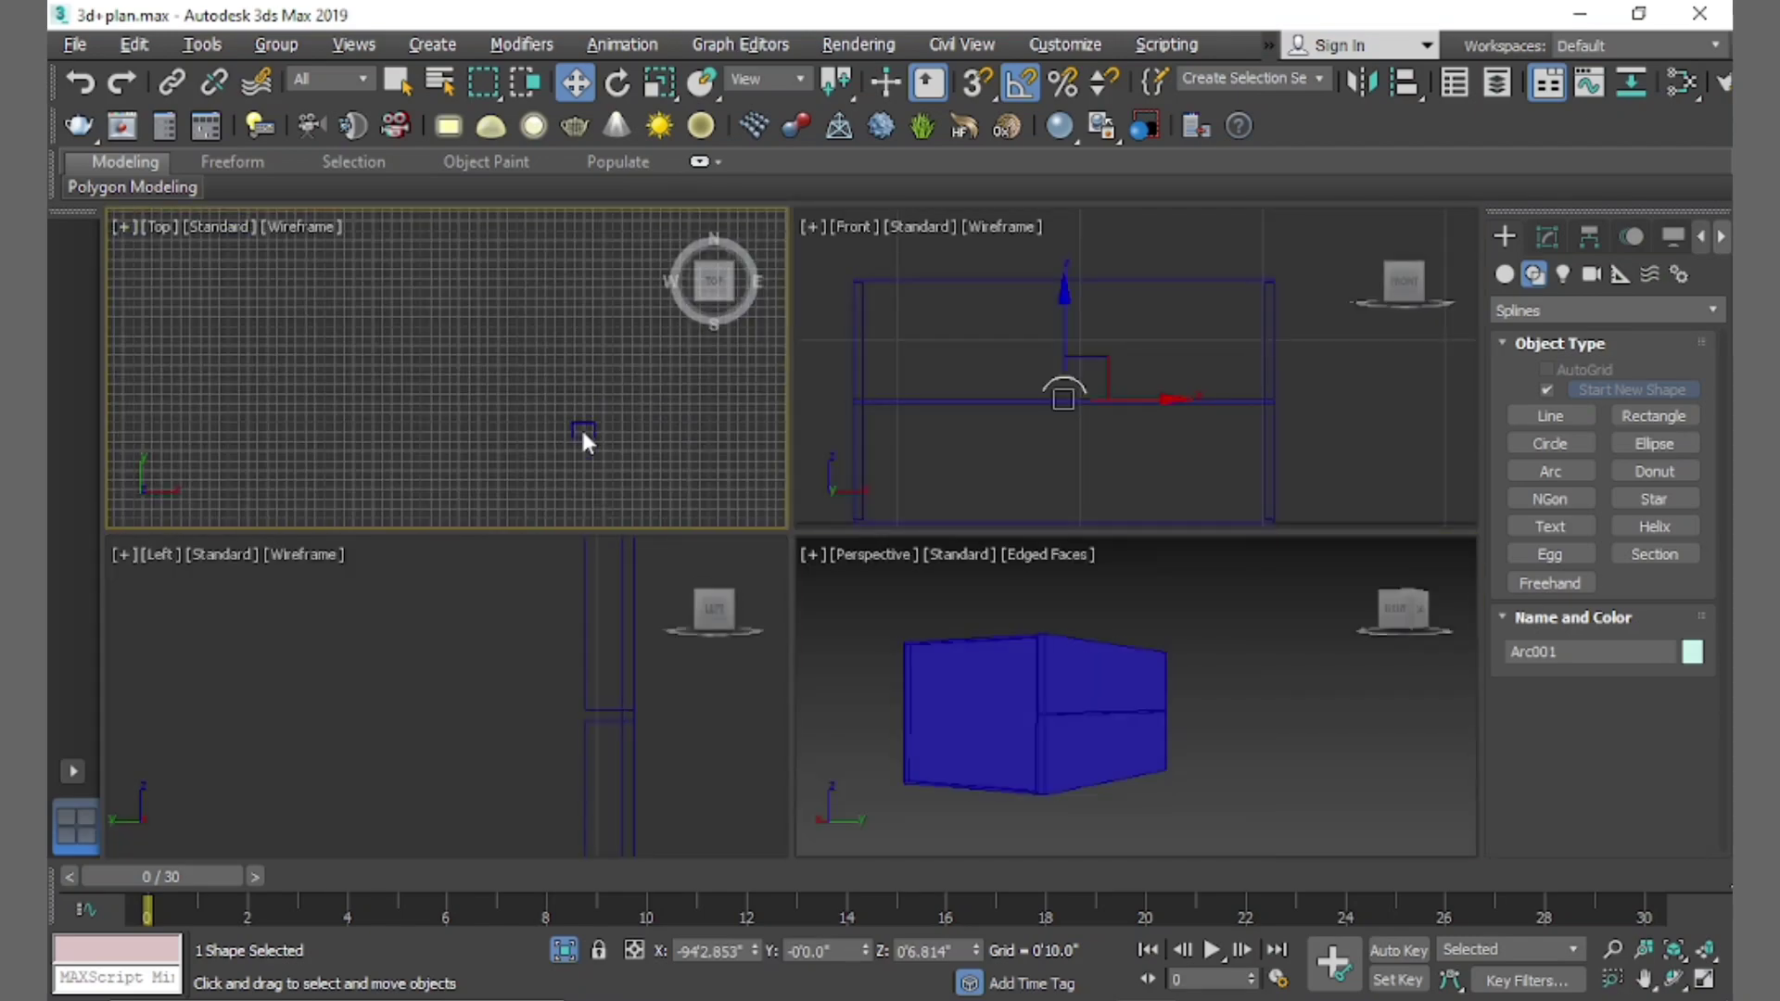
pyautogui.moveTo(581, 426); pyautogui.dragTo(552, 280, button='middle')
pyautogui.moveTo(542, 472); pyautogui.dragTo(543, 291)
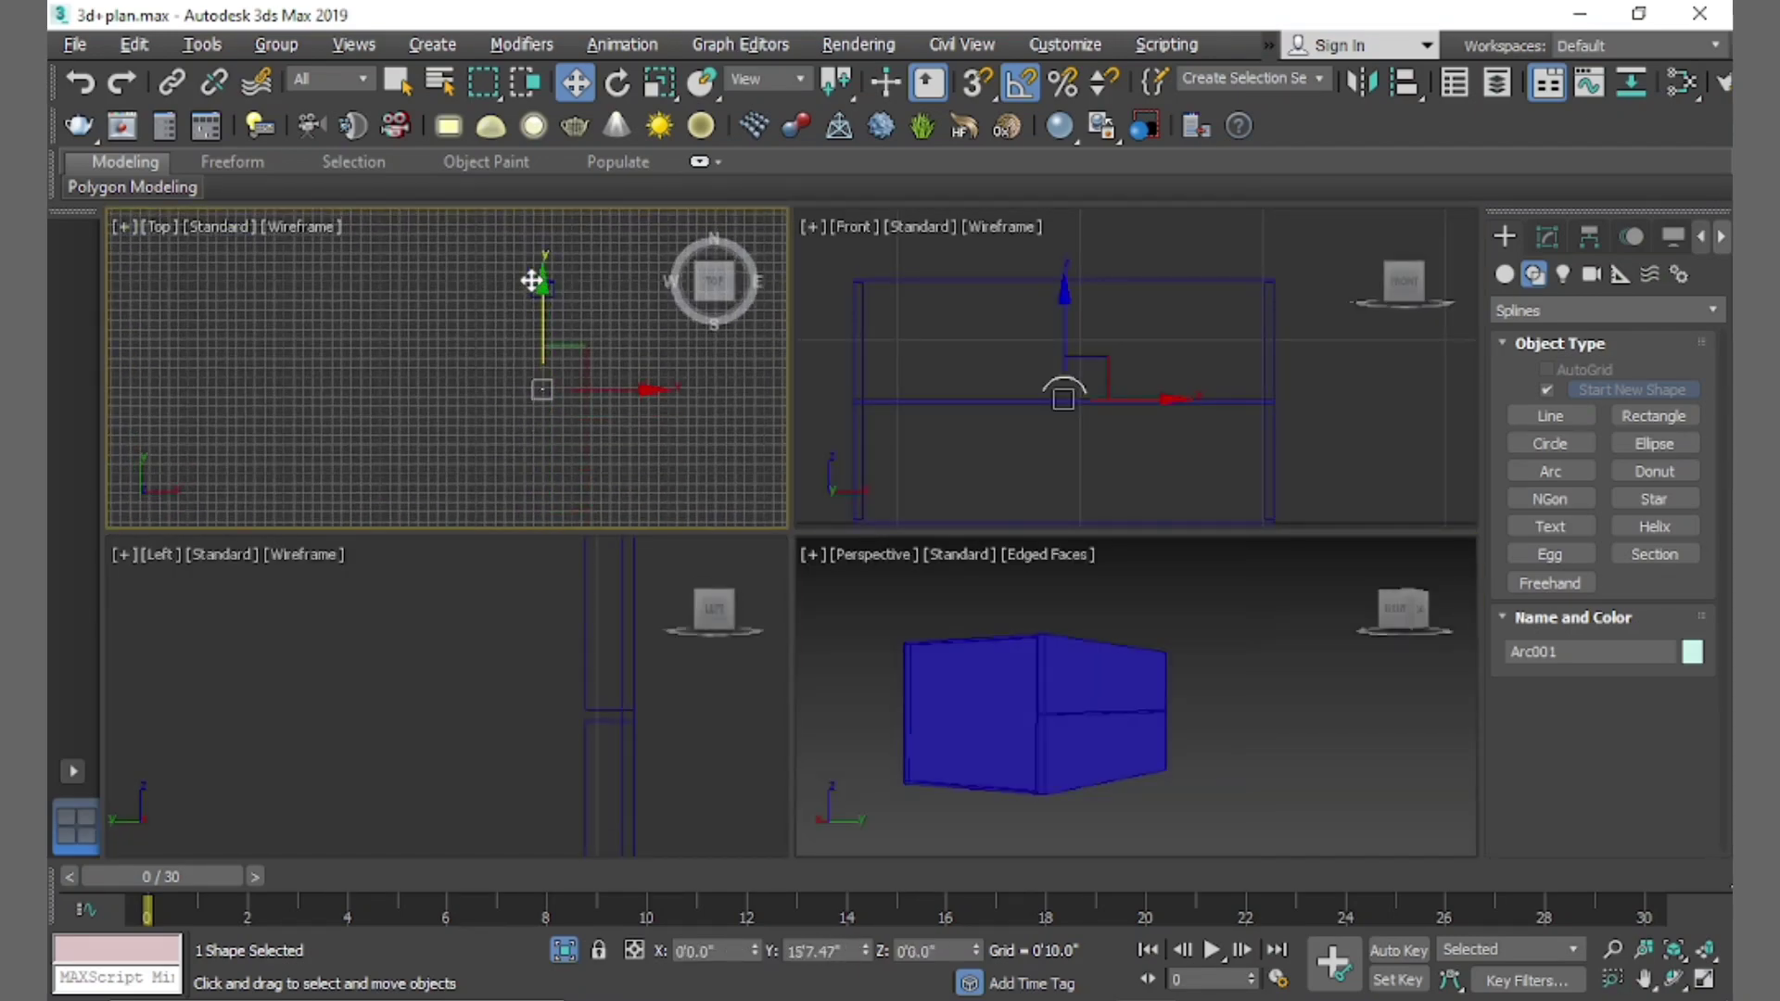
pyautogui.click(1052, 715)
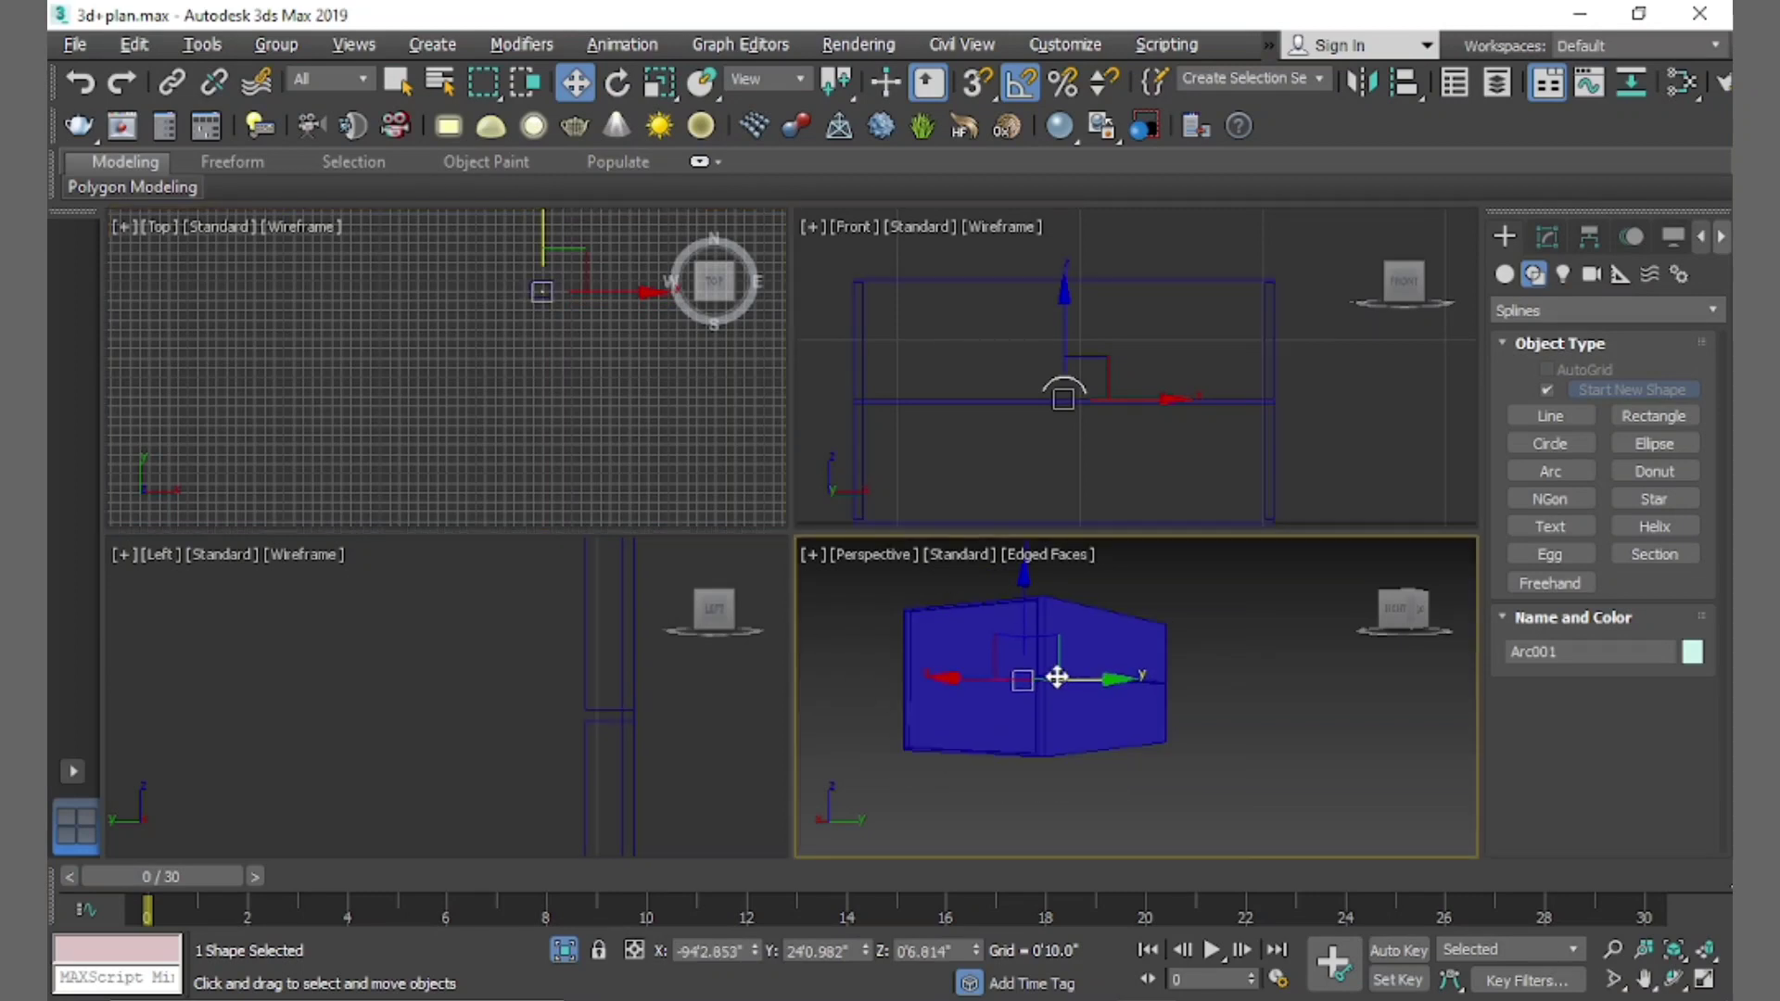
pyautogui.hotkey('alt', 'w')
pyautogui.moveTo(656, 527); pyautogui.dragTo(806, 584)
pyautogui.scroll(5, 729, 564)
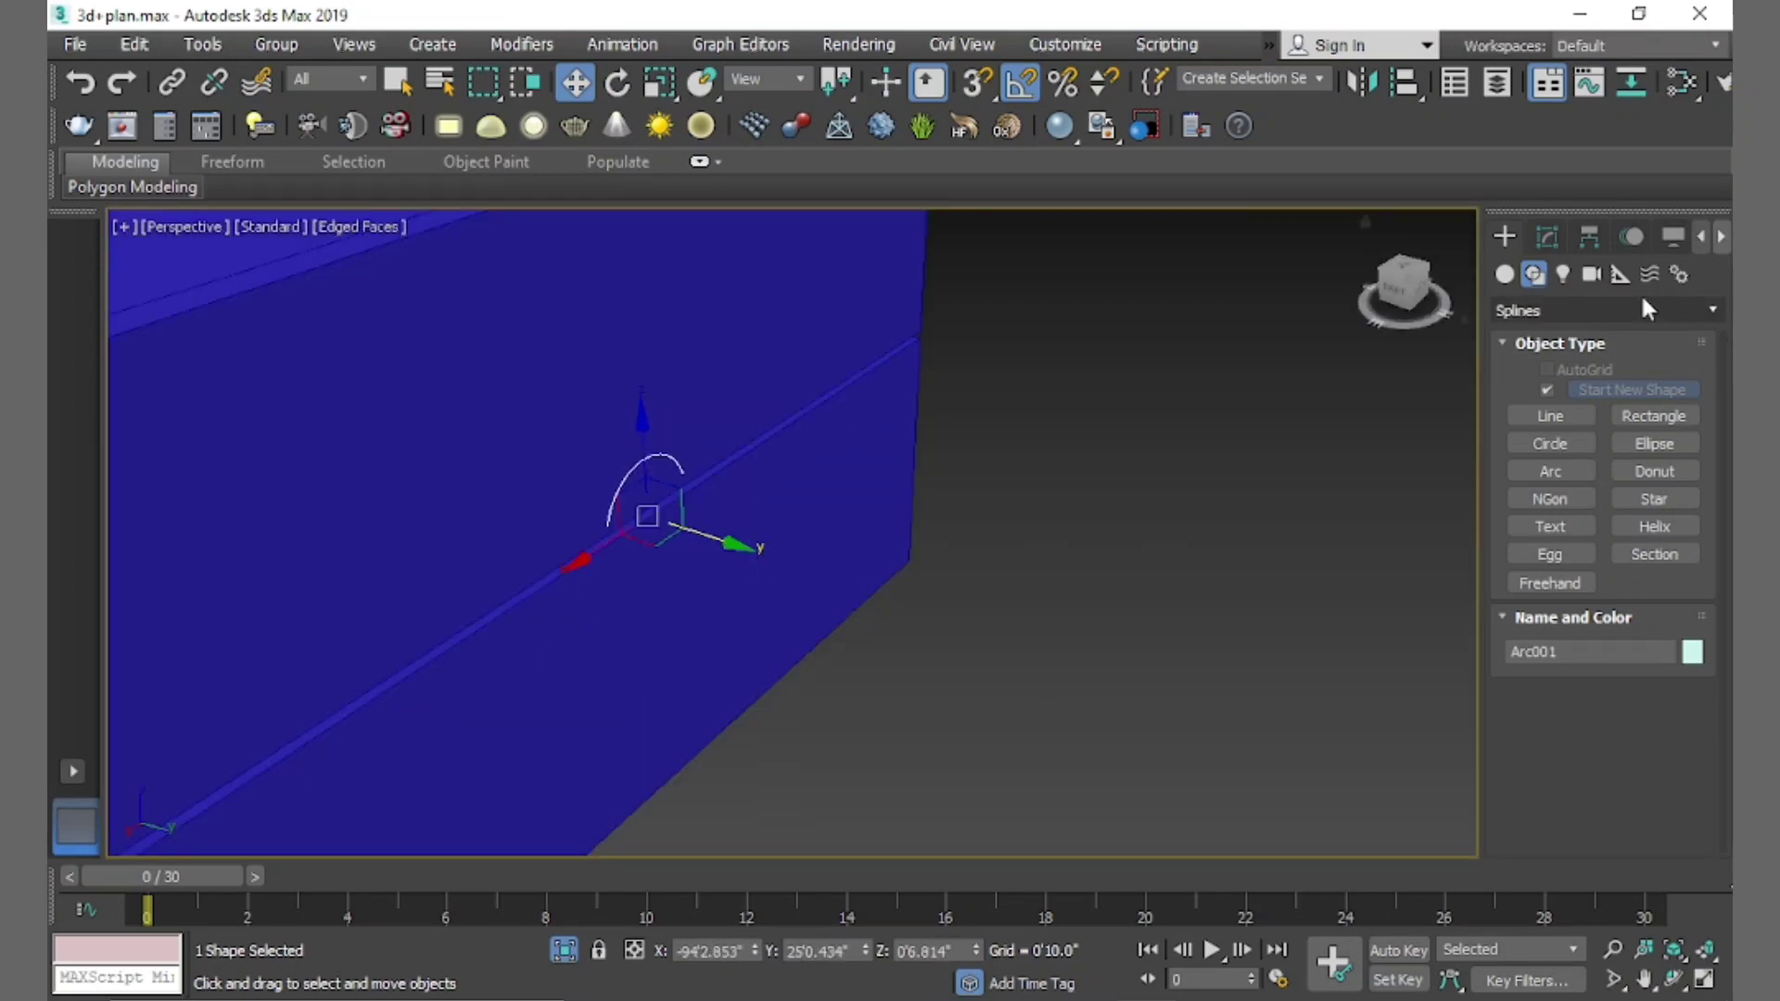
# Enable the arc in renderer and viewport with a Rectangular profile and thinner width of 0'0.105"
pyautogui.click(1548, 232)
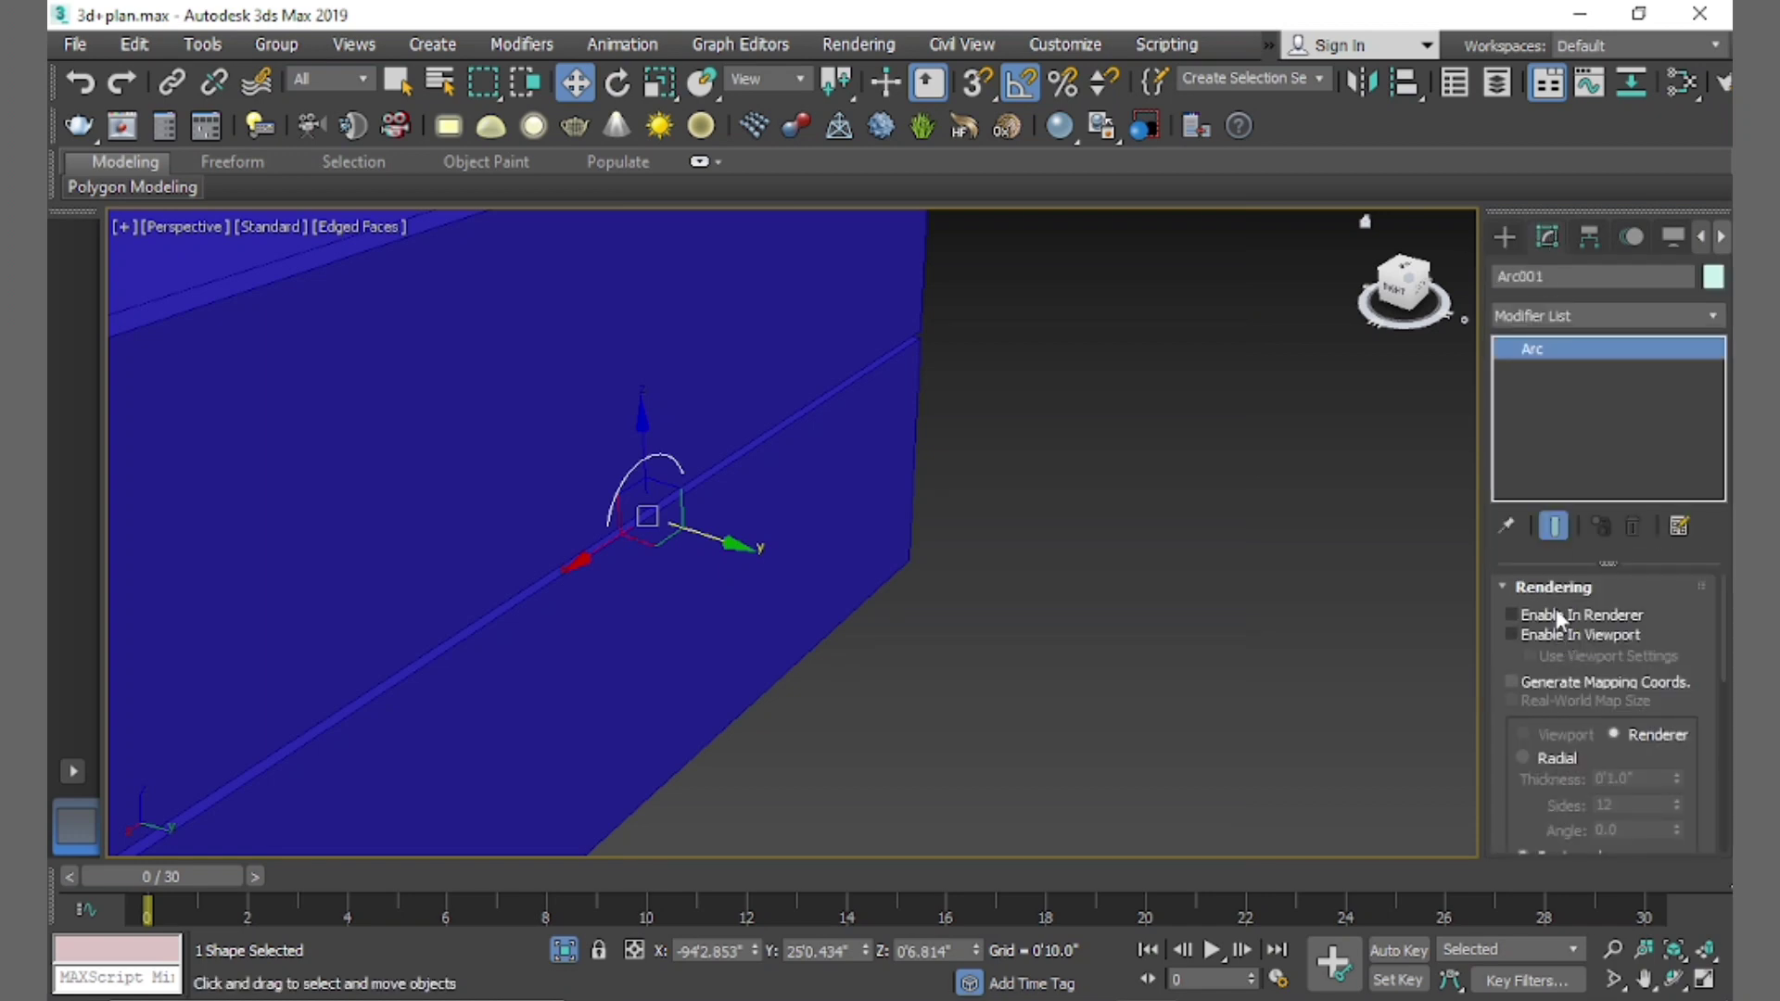
pyautogui.click(1554, 635)
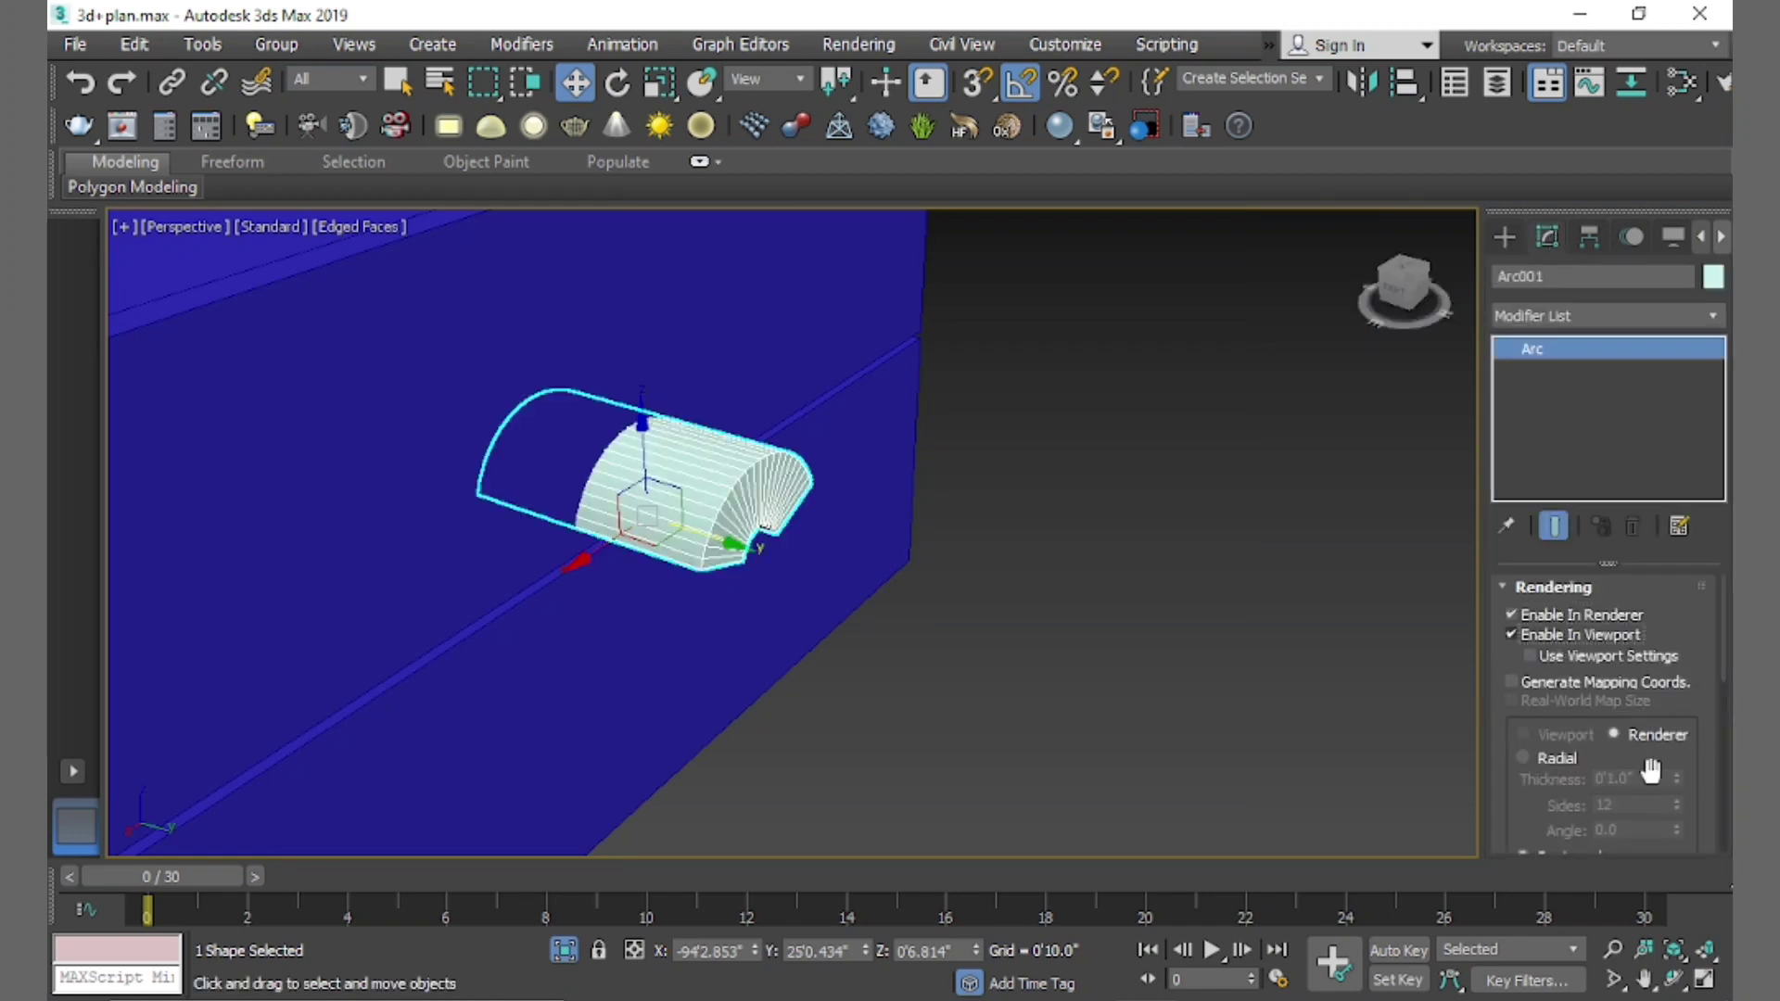
pyautogui.moveTo(1542, 777); pyautogui.dragTo(1542, 650)
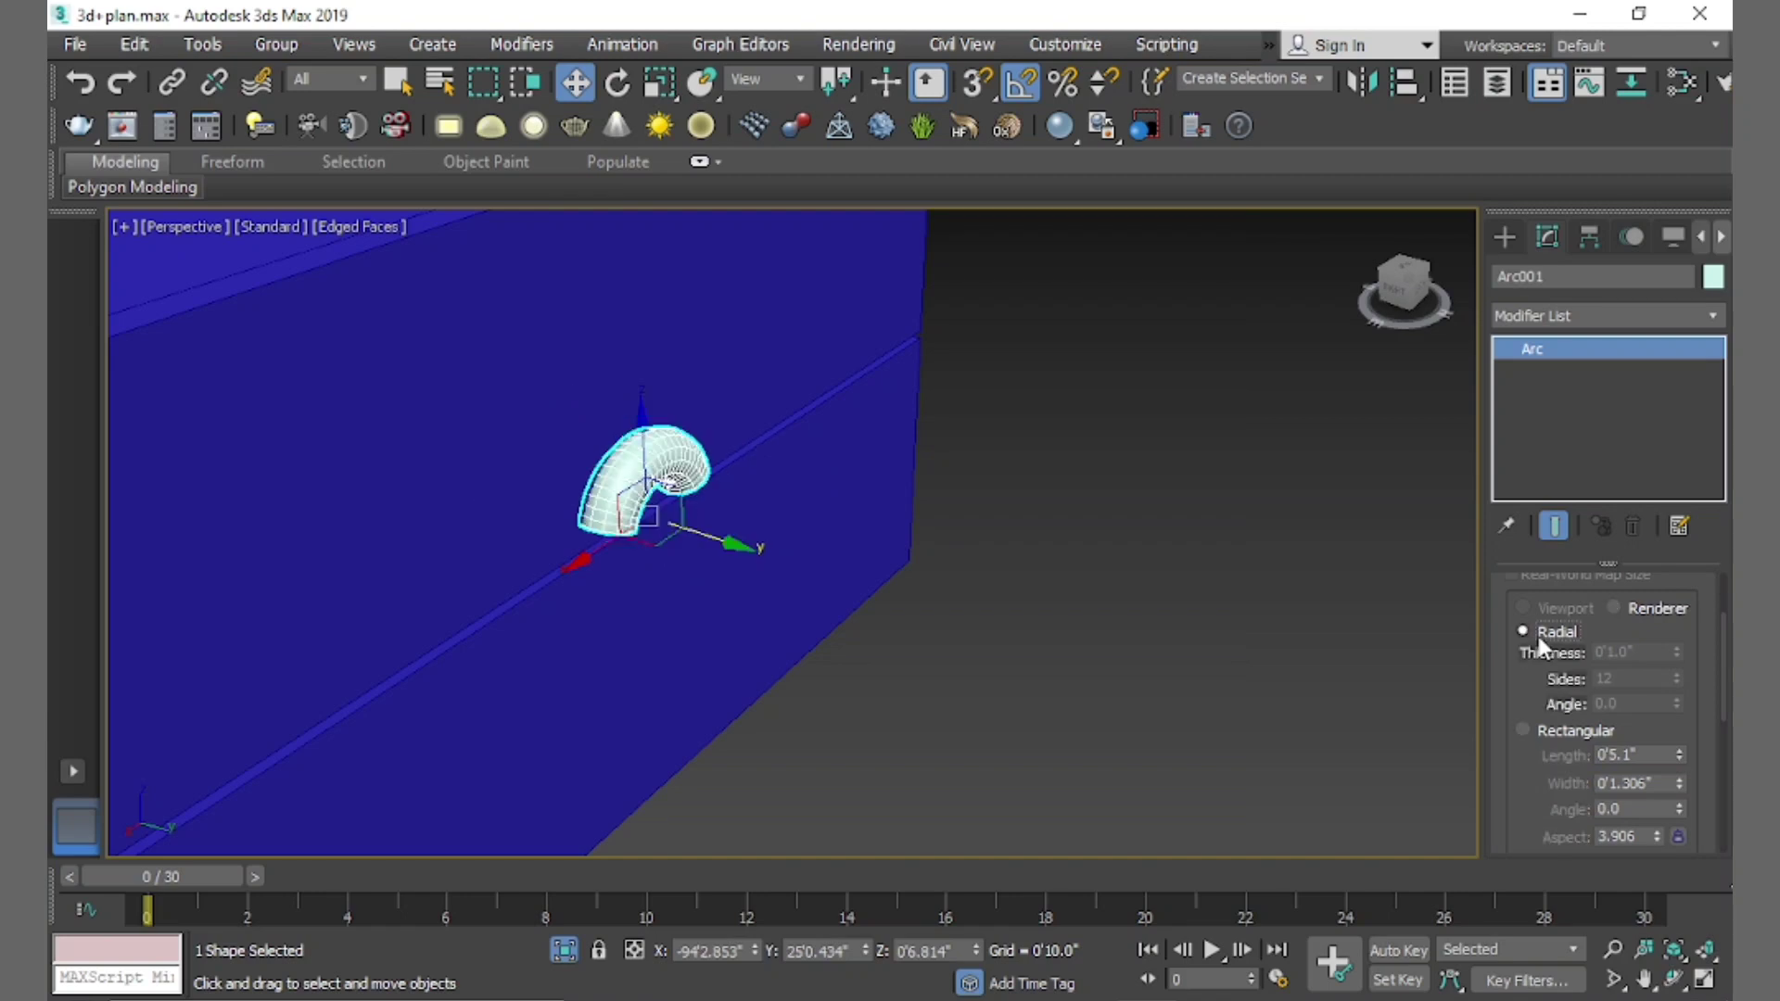
pyautogui.click(1540, 638)
pyautogui.click(1523, 731)
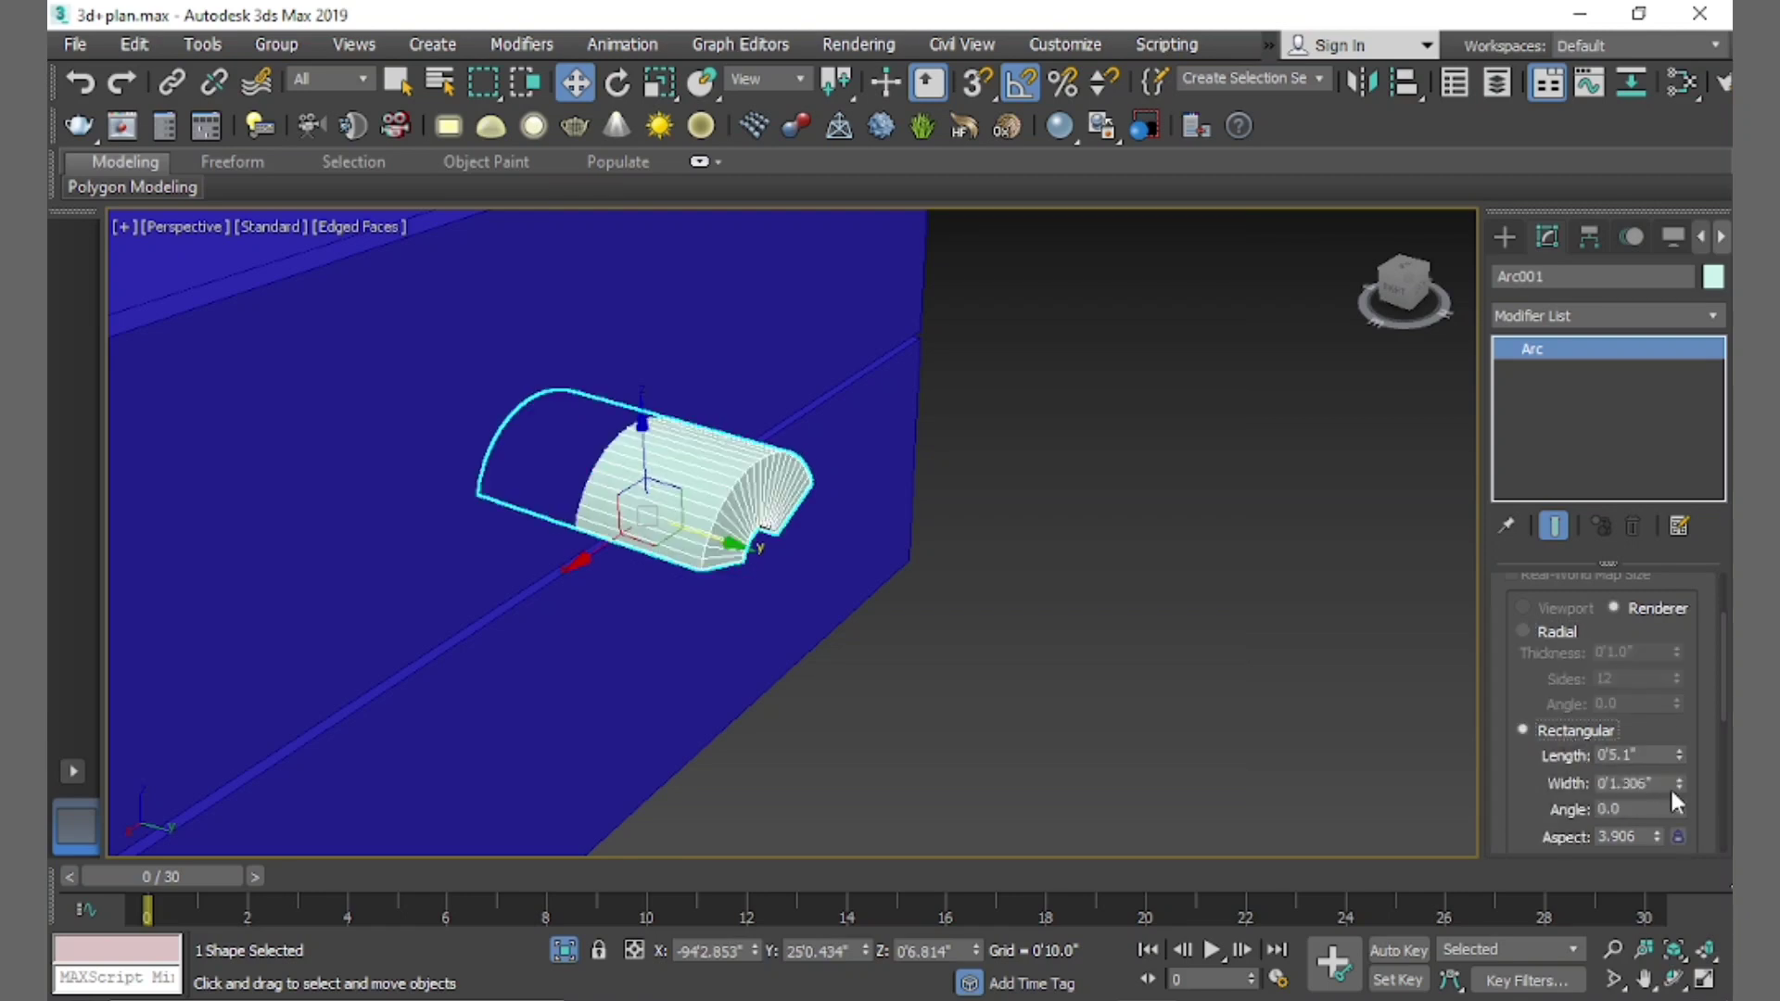
pyautogui.moveTo(1678, 785); pyautogui.dragTo(1699, 927)
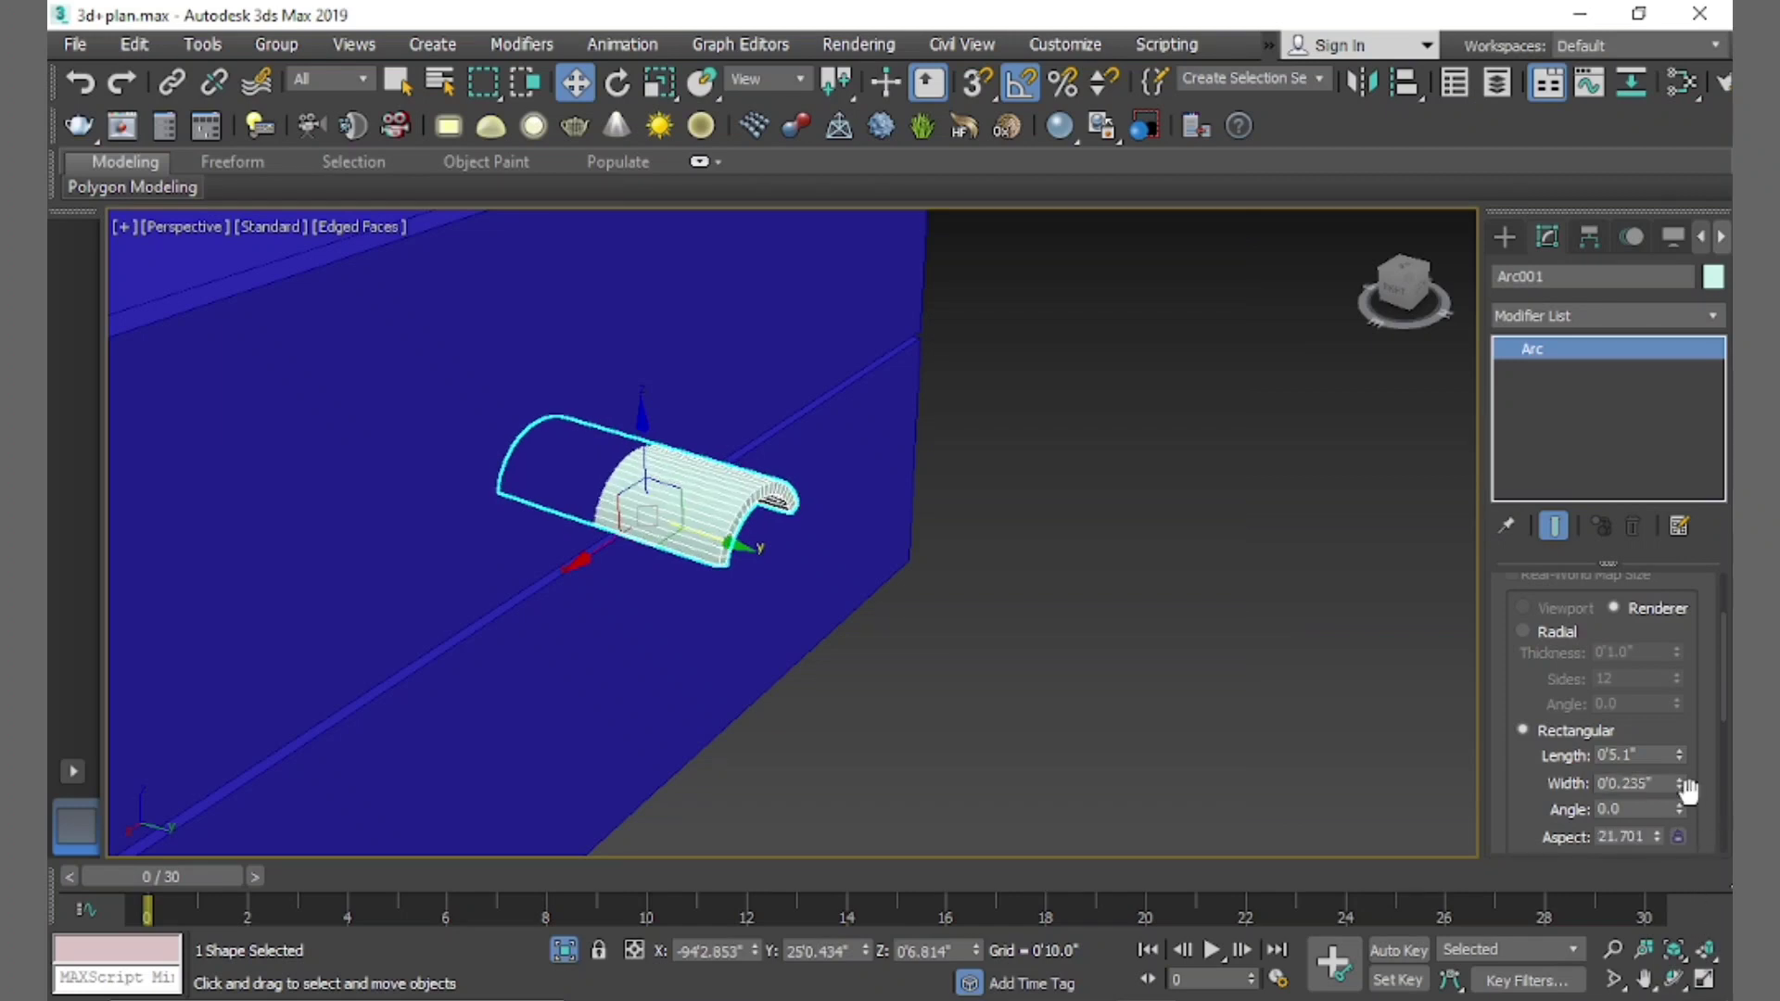
pyautogui.moveTo(1678, 760)
pyautogui.mouseDown()
pyautogui.moveTo(1702, 879)
pyautogui.moveTo(1702, 862)
pyautogui.mouseUp()
# Nudge the arc along Y and shorten its profile length to 0'0.493"
pyautogui.scroll(3, 589, 489)
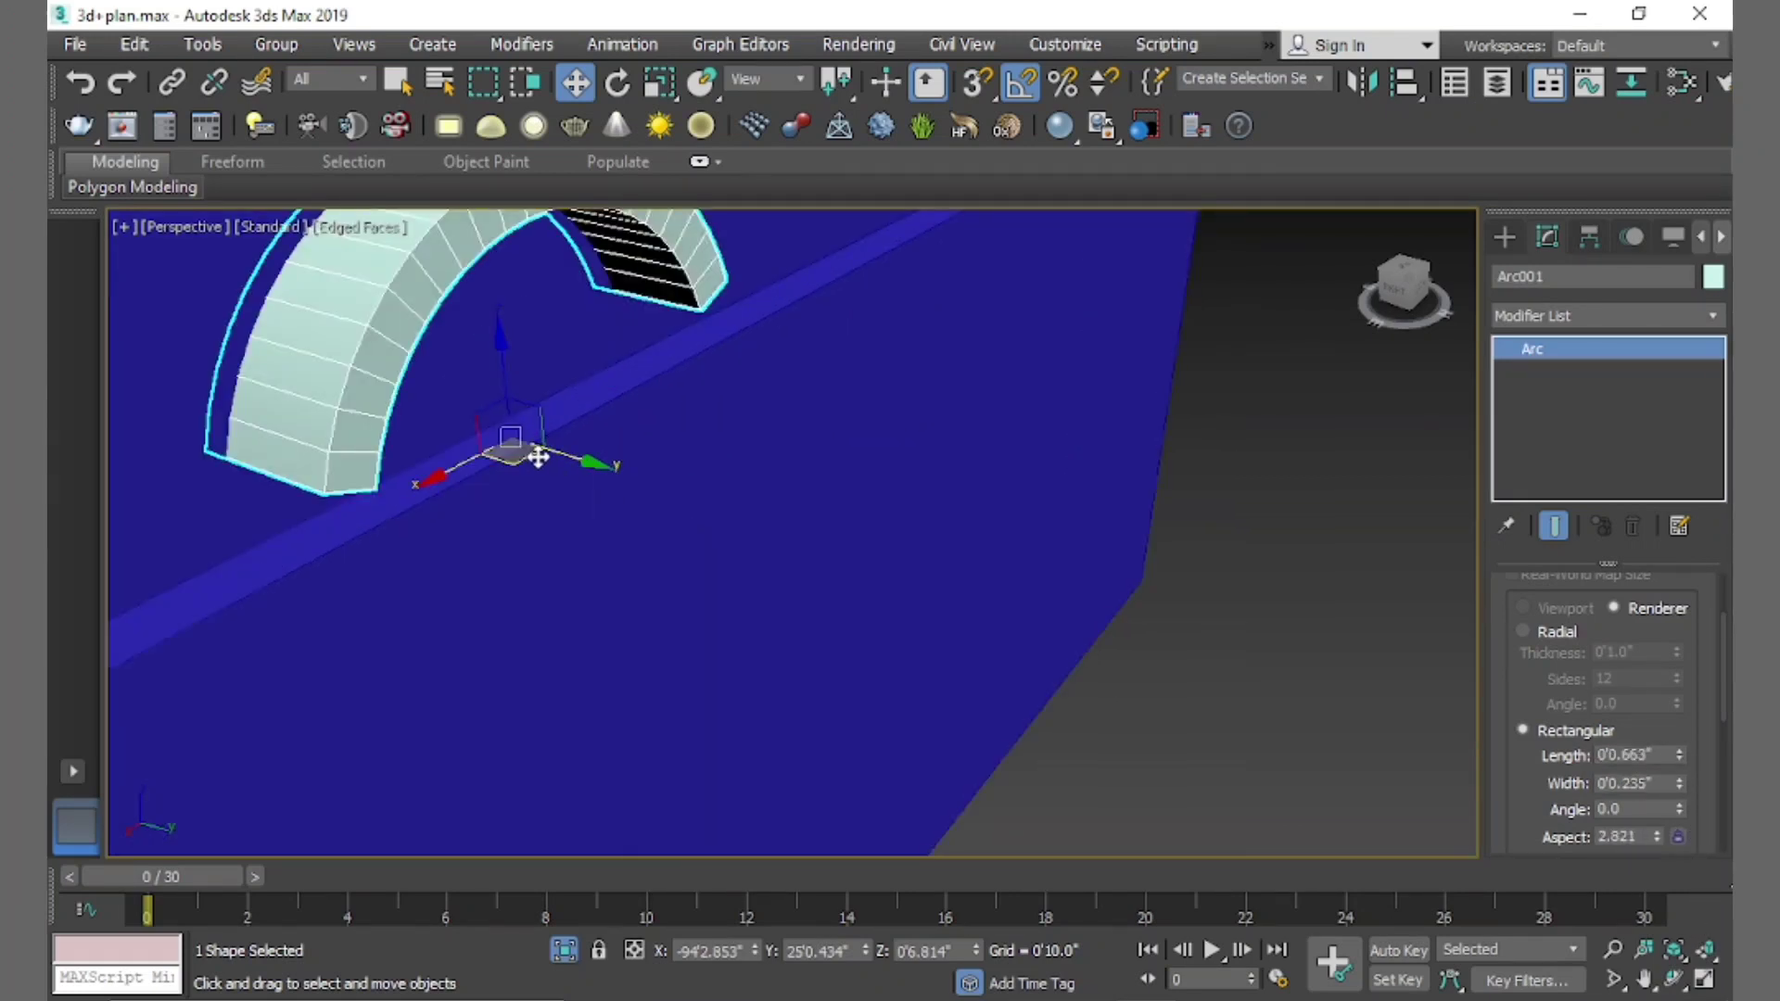
pyautogui.scroll(1, 559, 455)
pyautogui.moveTo(569, 509)
pyautogui.keyDown('alt'); pyautogui.mouseDown(button='middle')
pyautogui.moveTo(509, 457)
pyautogui.moveTo(684, 409)
pyautogui.moveTo(624, 481)
pyautogui.moveTo(700, 544)
pyautogui.moveTo(716, 425)
pyautogui.moveTo(799, 489)
pyautogui.moveTo(749, 431)
pyautogui.moveTo(847, 470)
pyautogui.mouseUp(button='middle'); pyautogui.keyUp('alt')
pyautogui.scroll(-2, 509, 466)
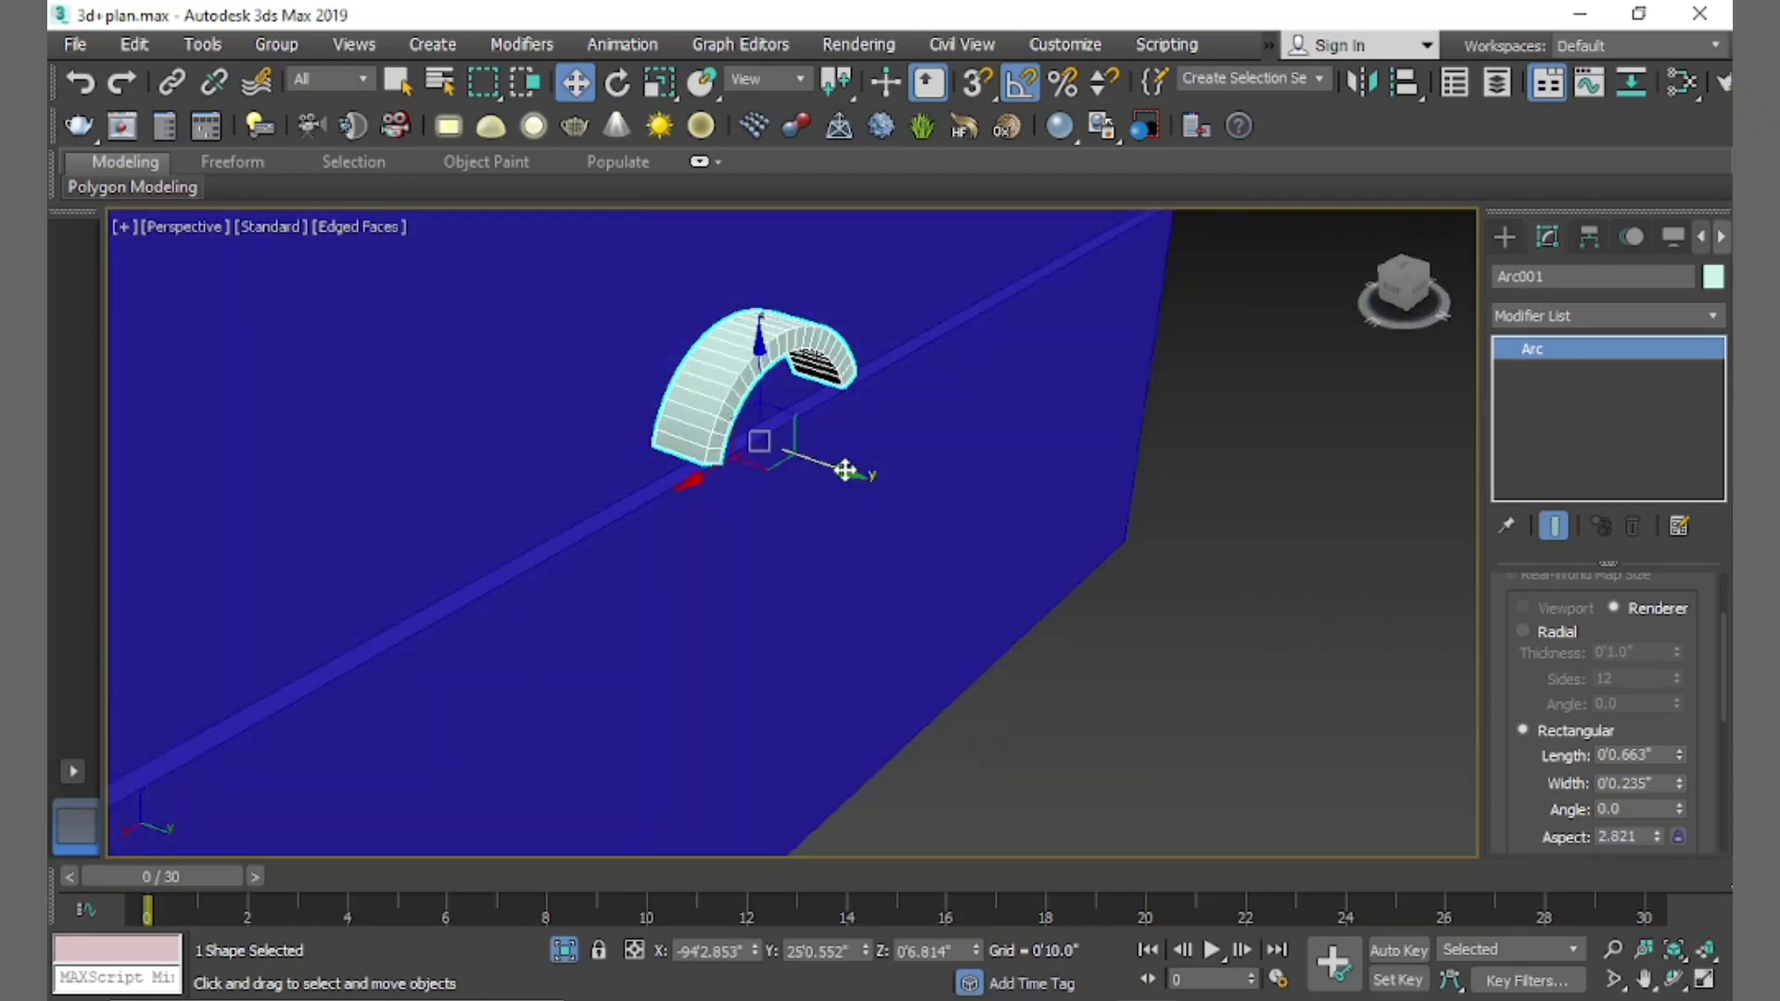
pyautogui.moveTo(846, 470); pyautogui.dragTo(868, 478)
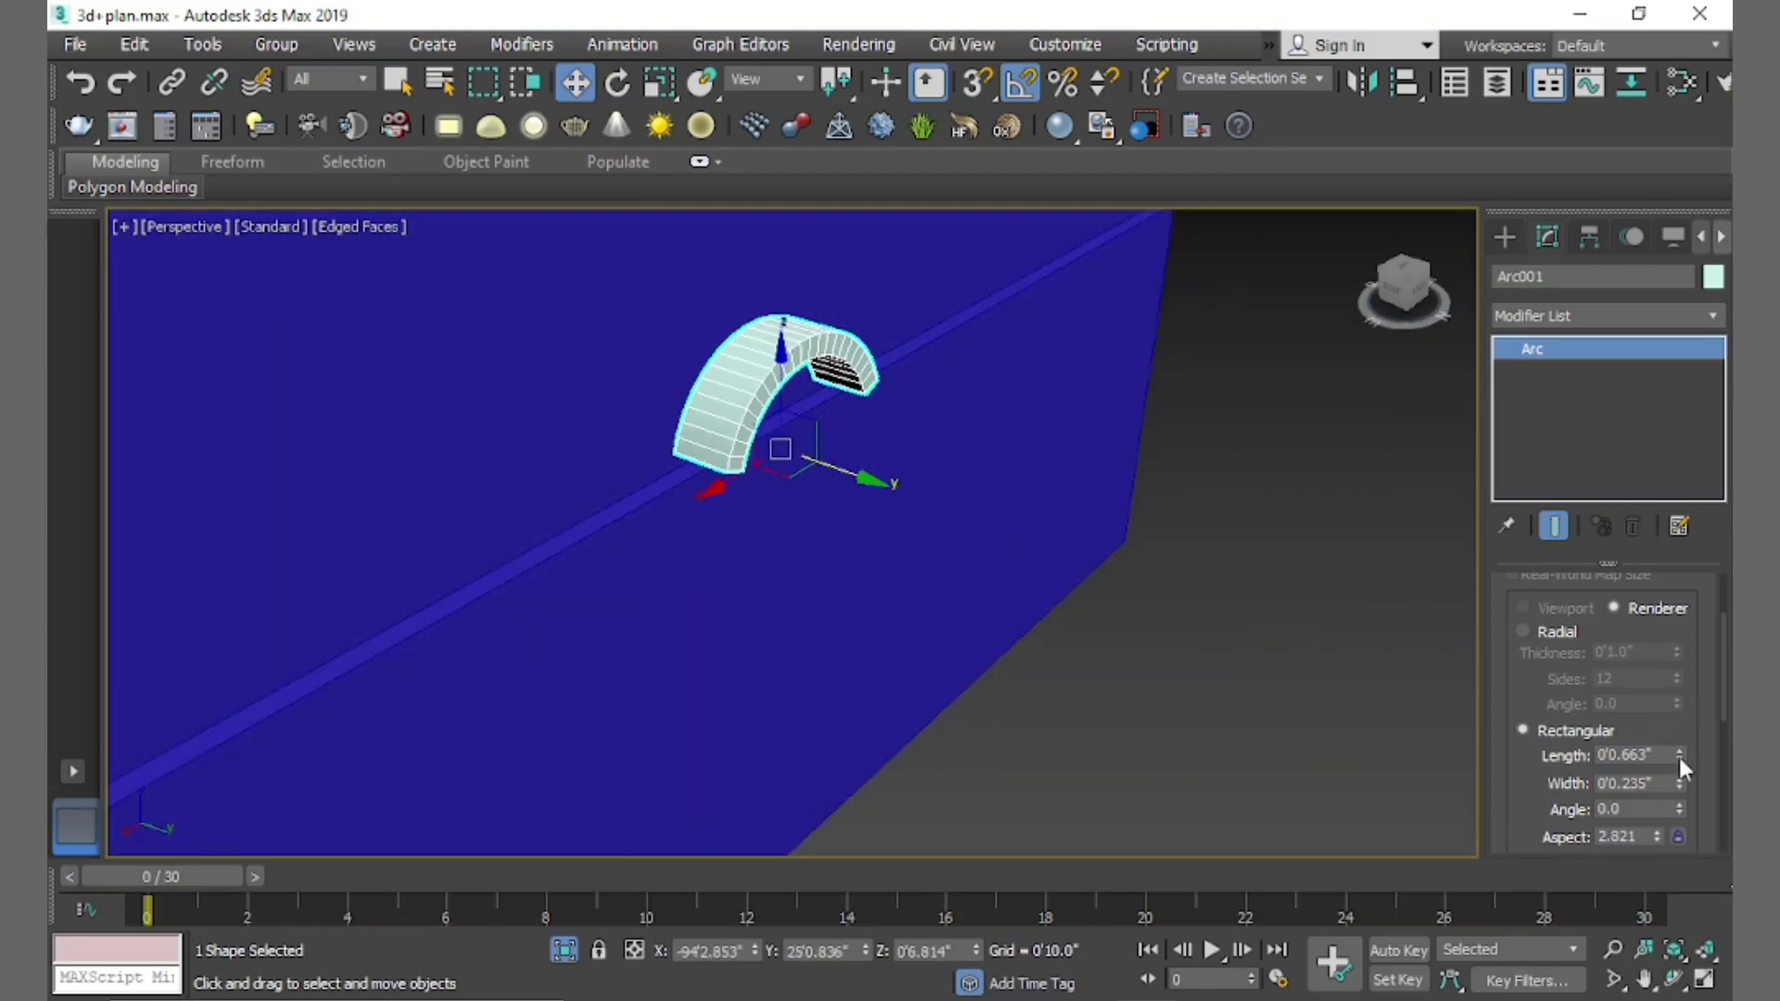
pyautogui.moveTo(1678, 758)
pyautogui.mouseDown()
pyautogui.moveTo(1697, 814)
pyautogui.moveTo(1672, 794)
pyautogui.moveTo(1711, 814)
pyautogui.mouseUp()
pyautogui.scroll(2, 926, 596)
pyautogui.scroll(3, 787, 517)
pyautogui.scroll(3, 691, 497)
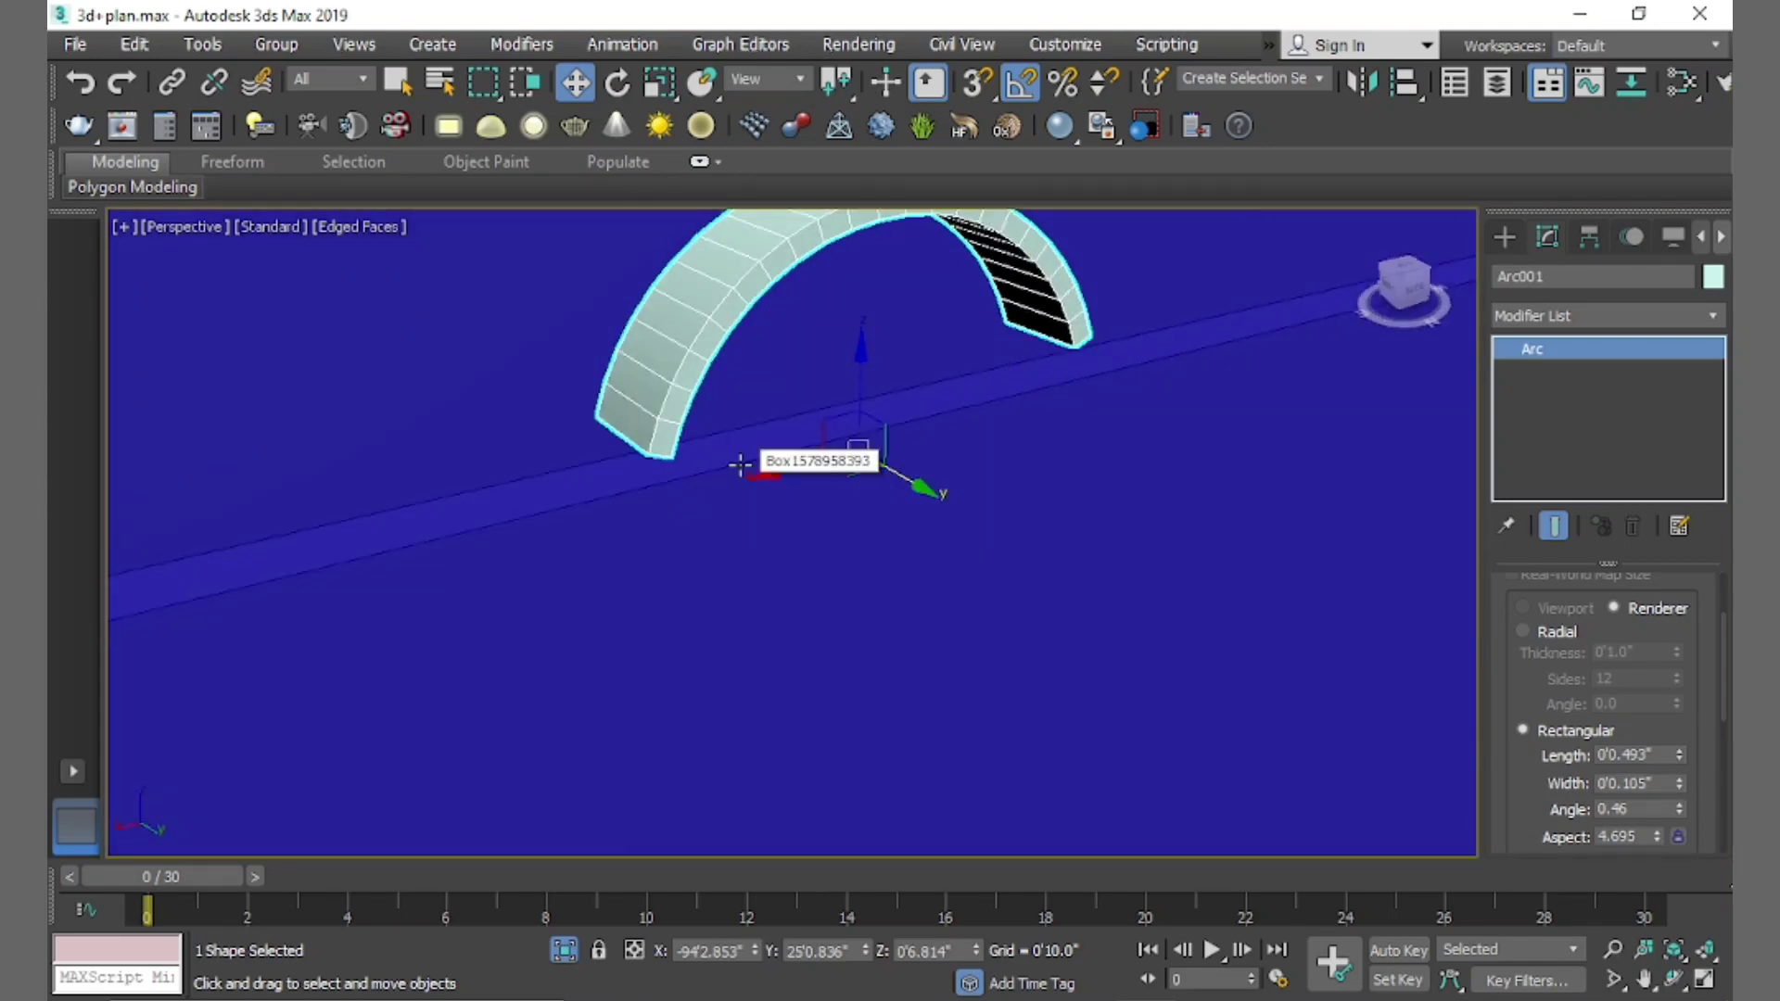
pyautogui.hotkey('alt', 'w')
pyautogui.click(1105, 331)
pyautogui.click(1505, 237)
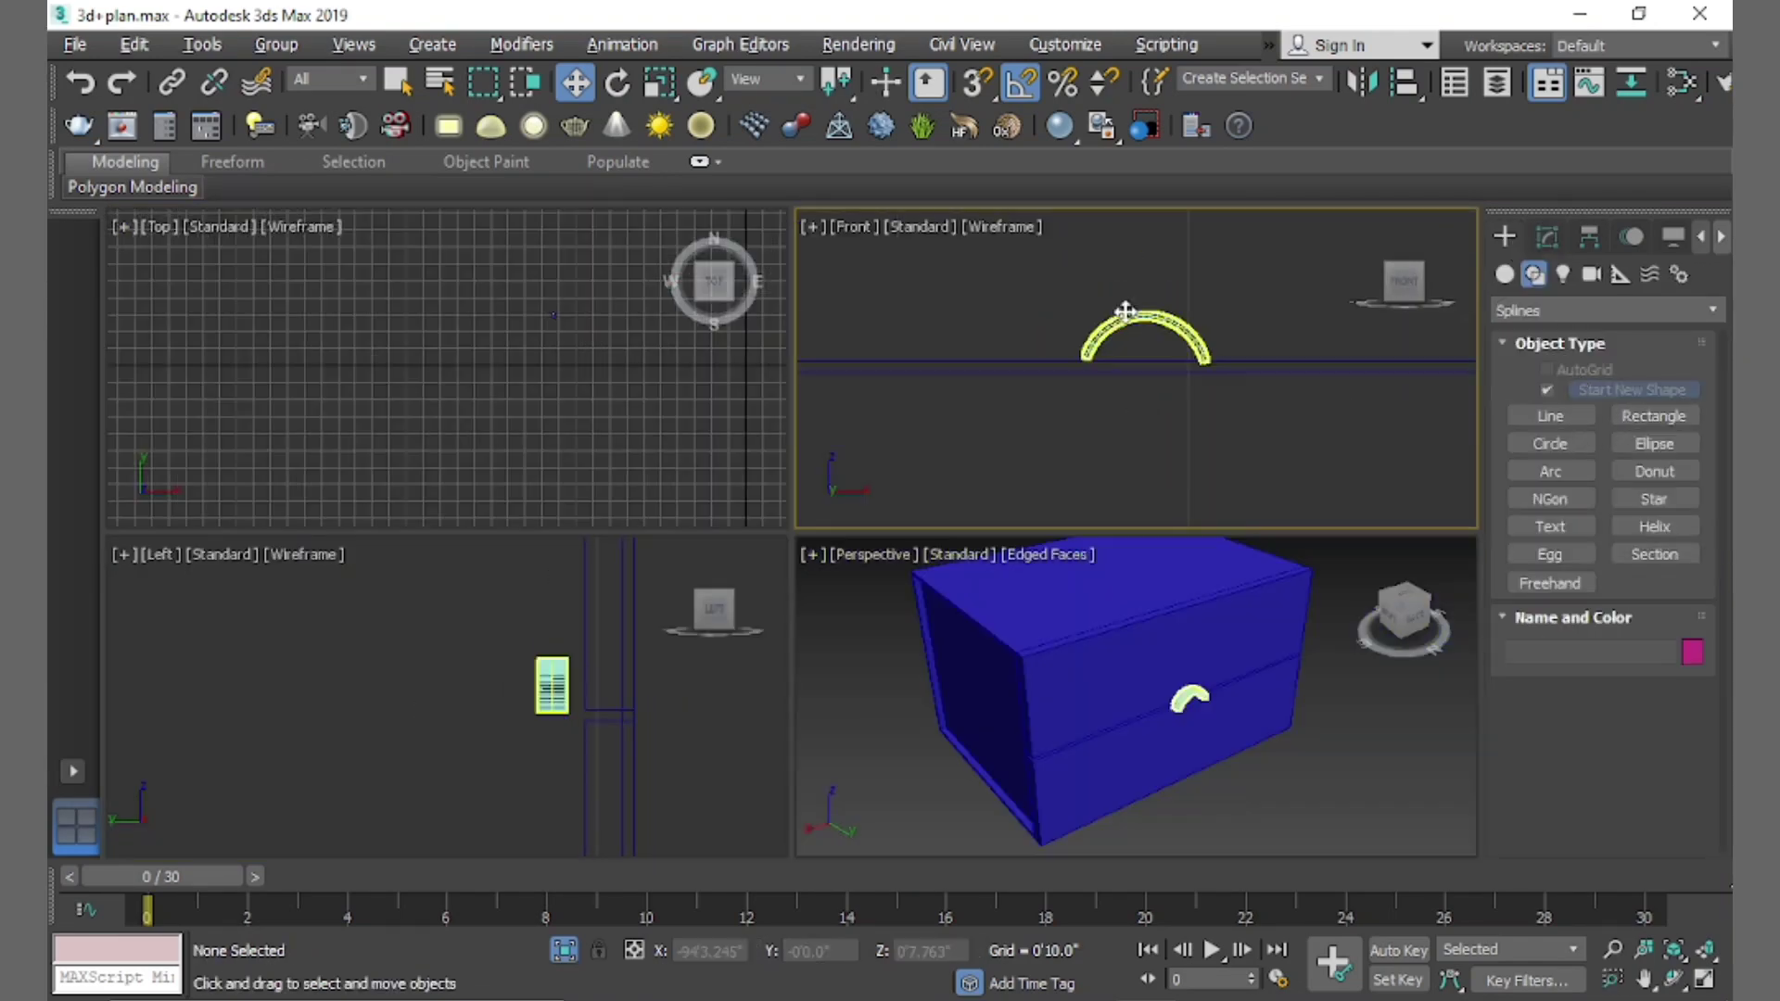
# Mirror a copy of Arc001 across Y with an offset and move it down to close the ring
pyautogui.click(1125, 312)
pyautogui.click(1371, 82)
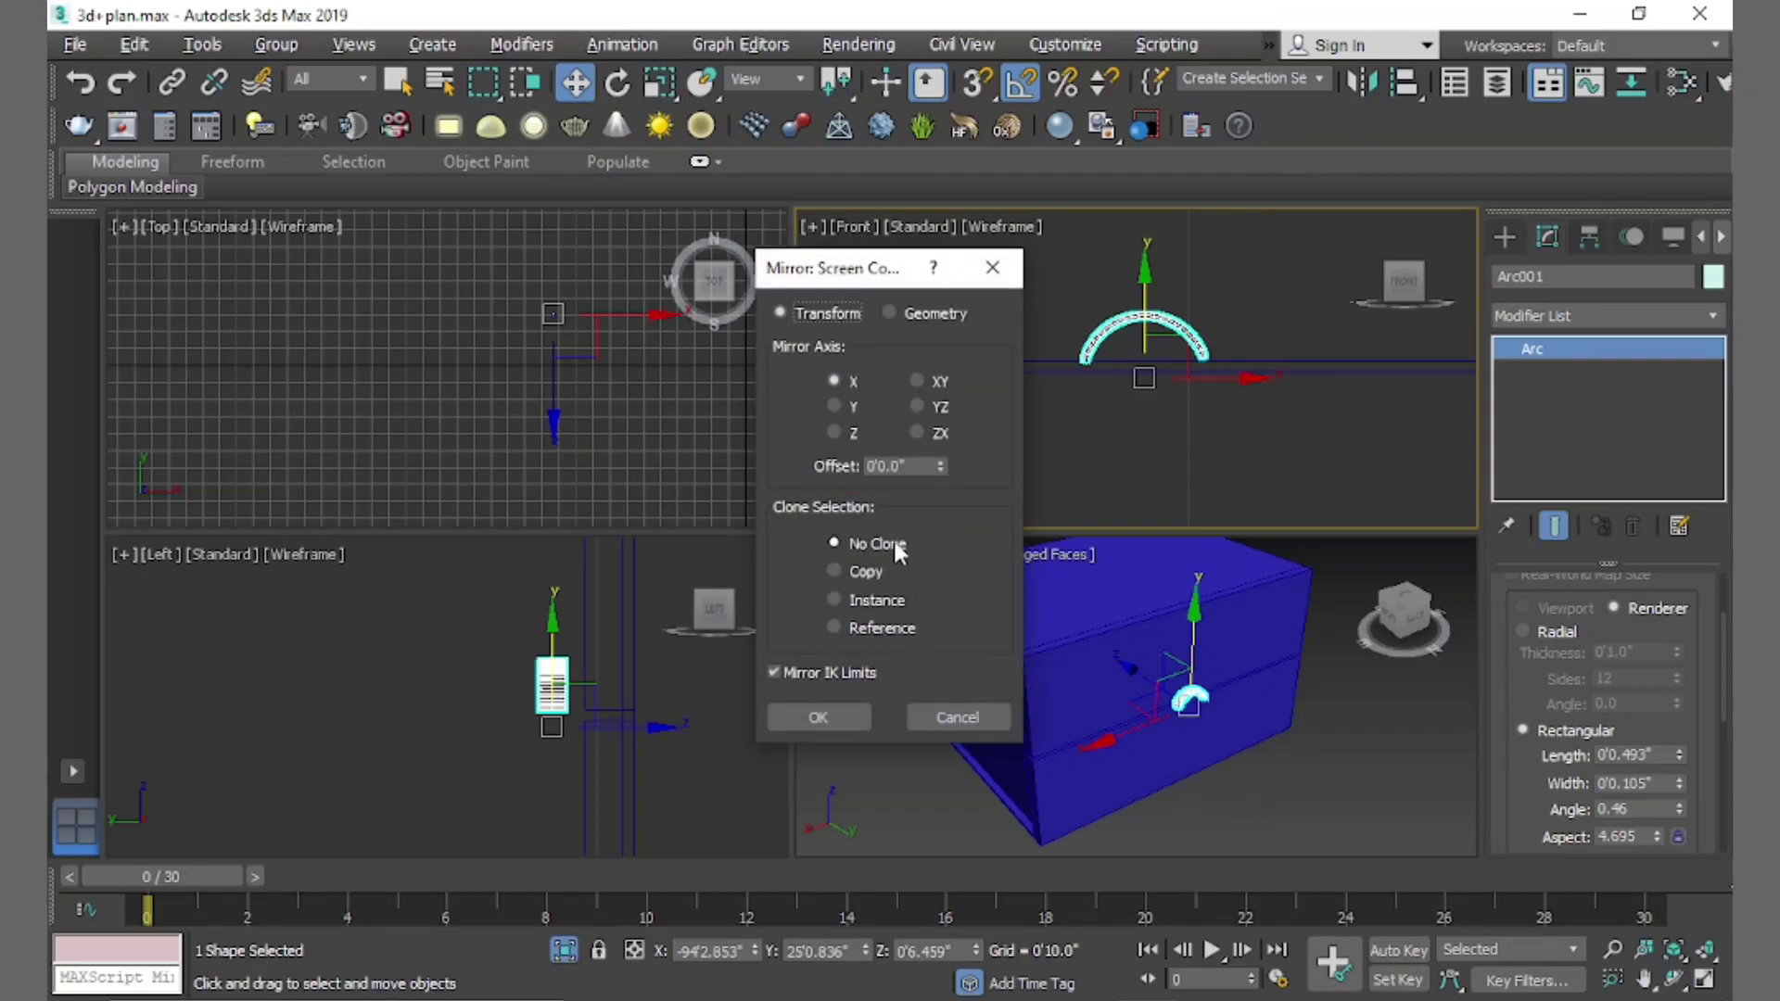
pyautogui.click(864, 572)
pyautogui.click(847, 434)
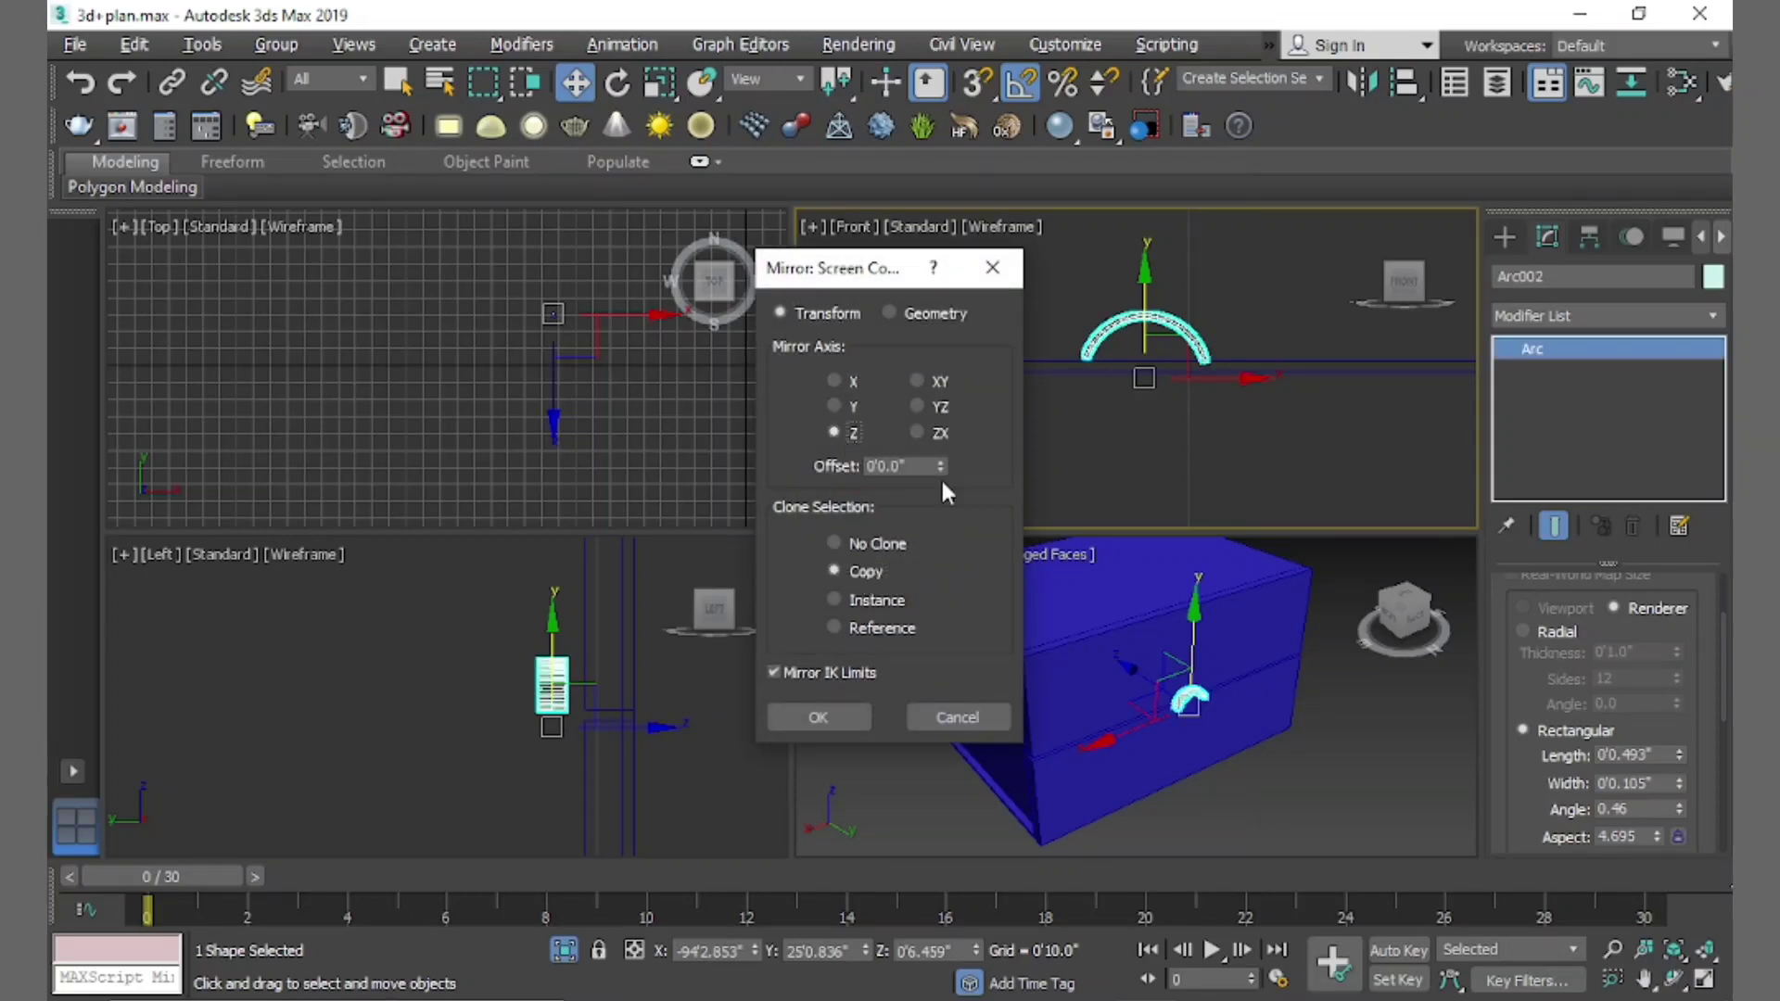
pyautogui.moveTo(939, 462); pyautogui.dragTo(1484, 128)
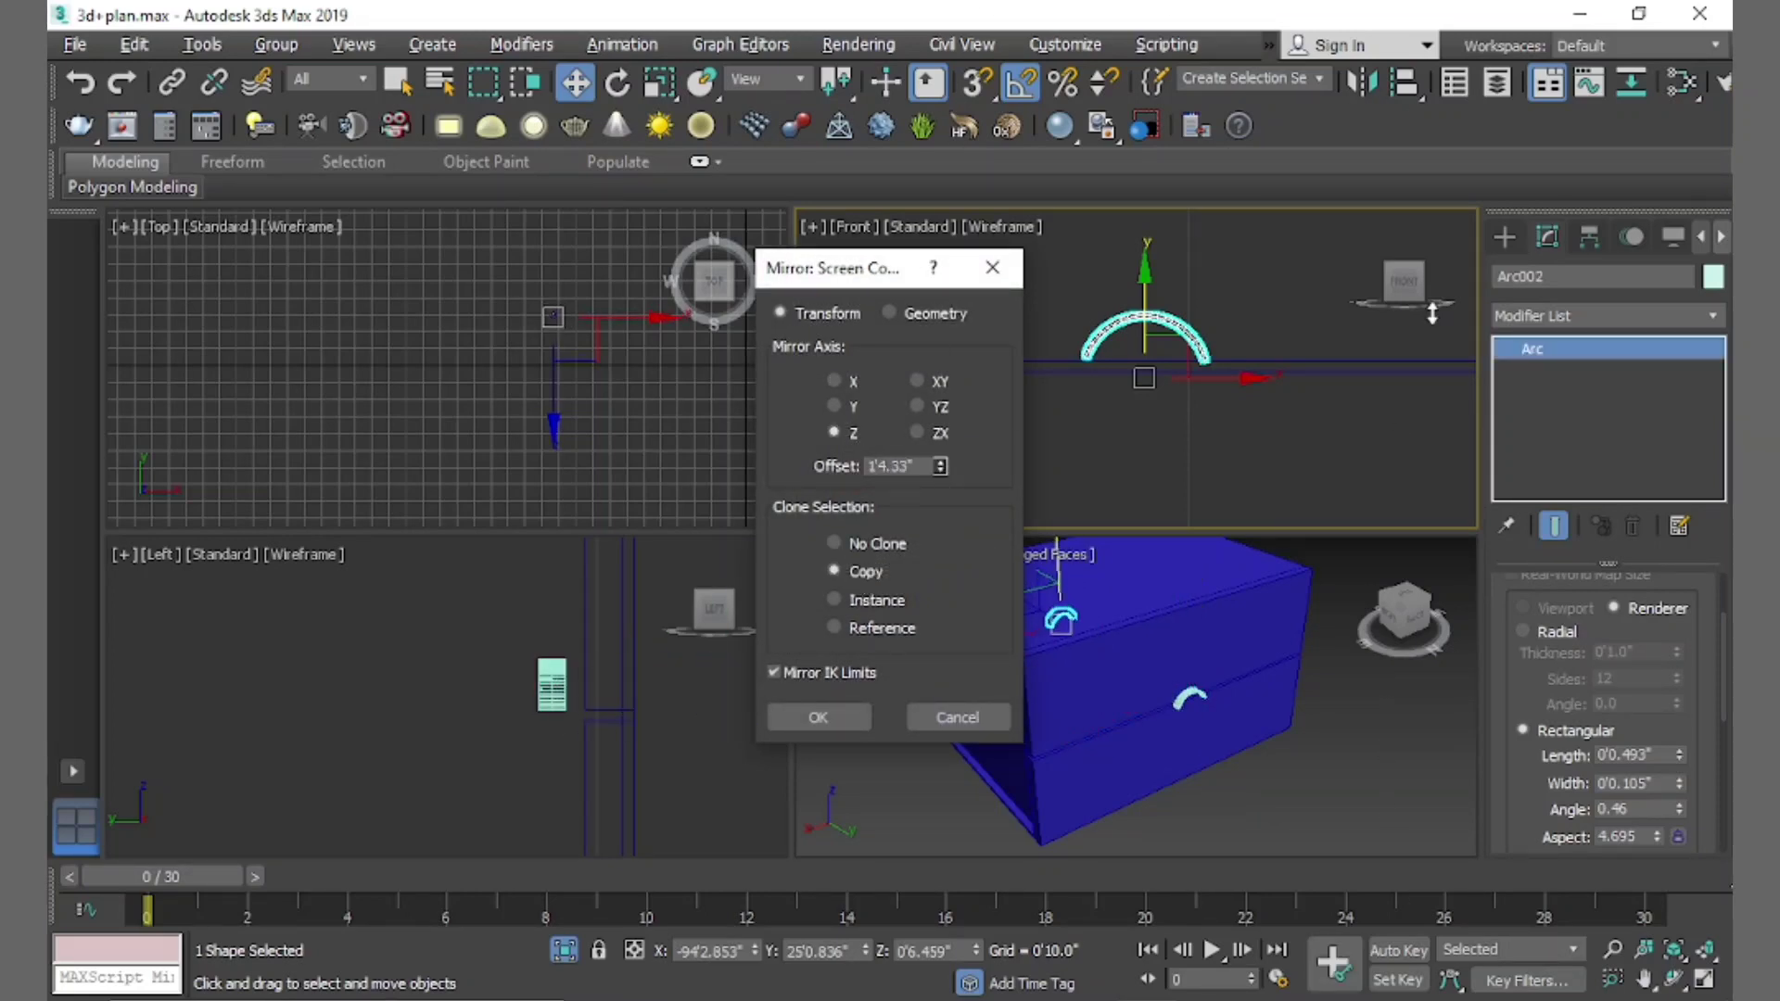
pyautogui.click(855, 408)
pyautogui.click(843, 723)
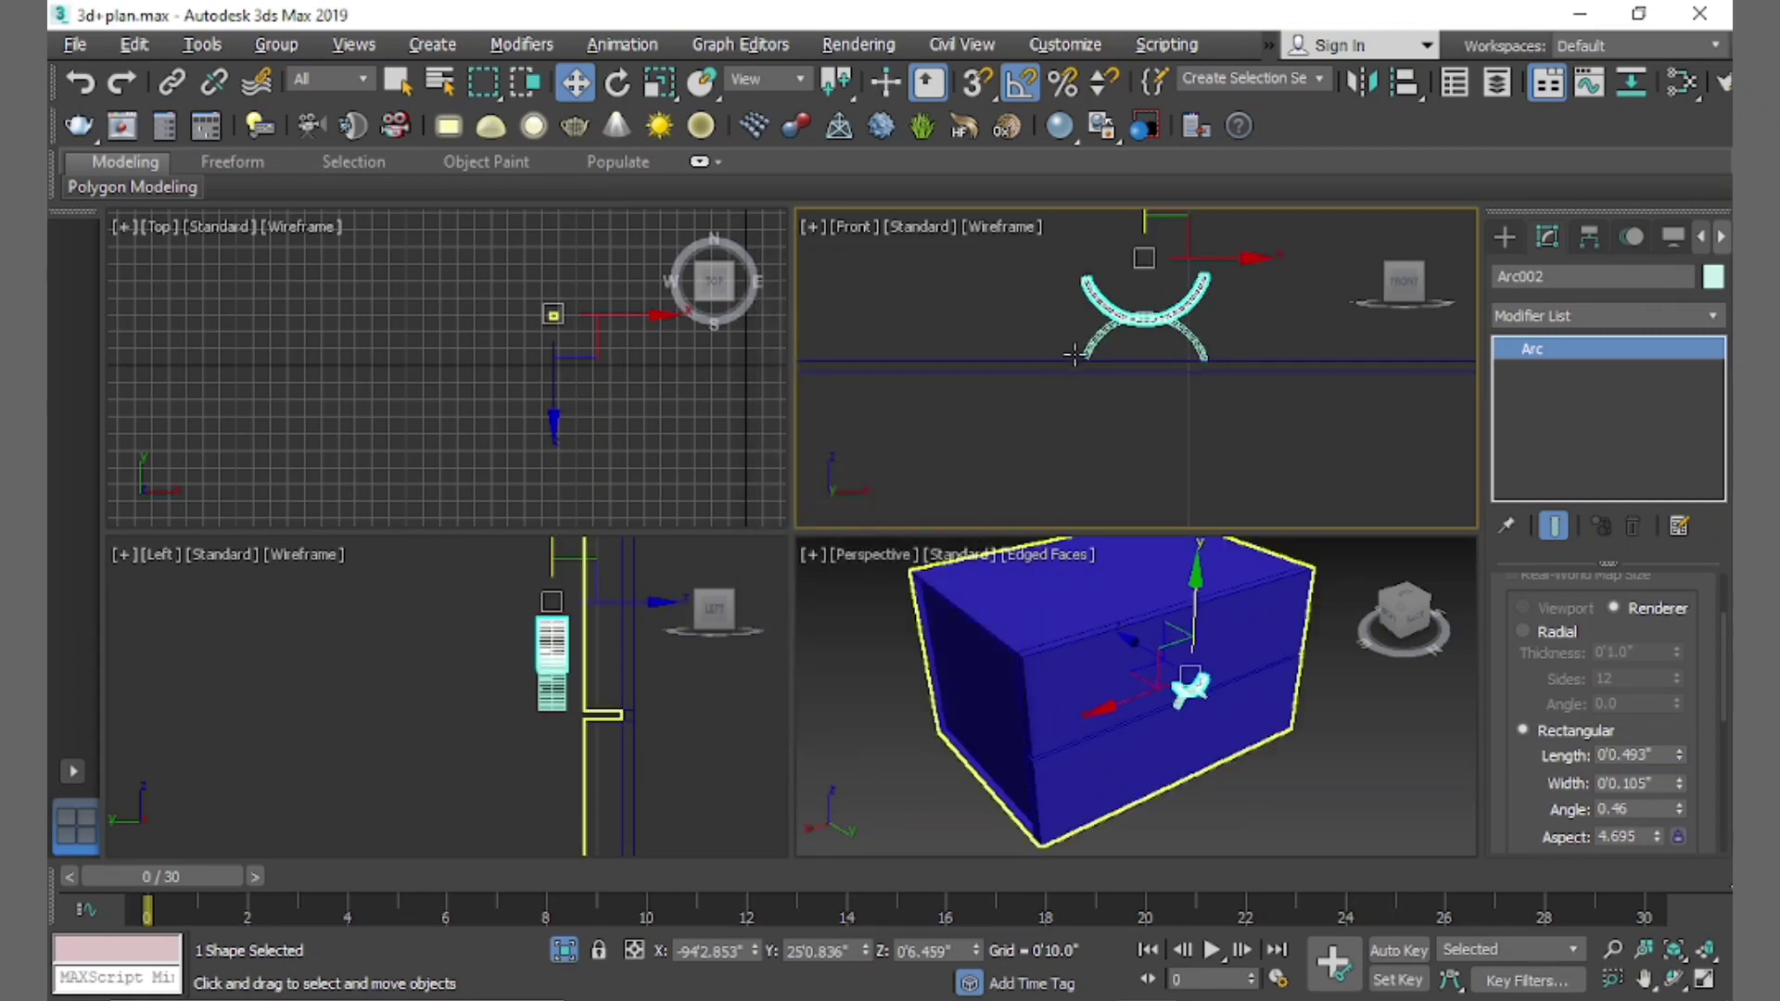
pyautogui.moveTo(1144, 225); pyautogui.dragTo(1145, 320)
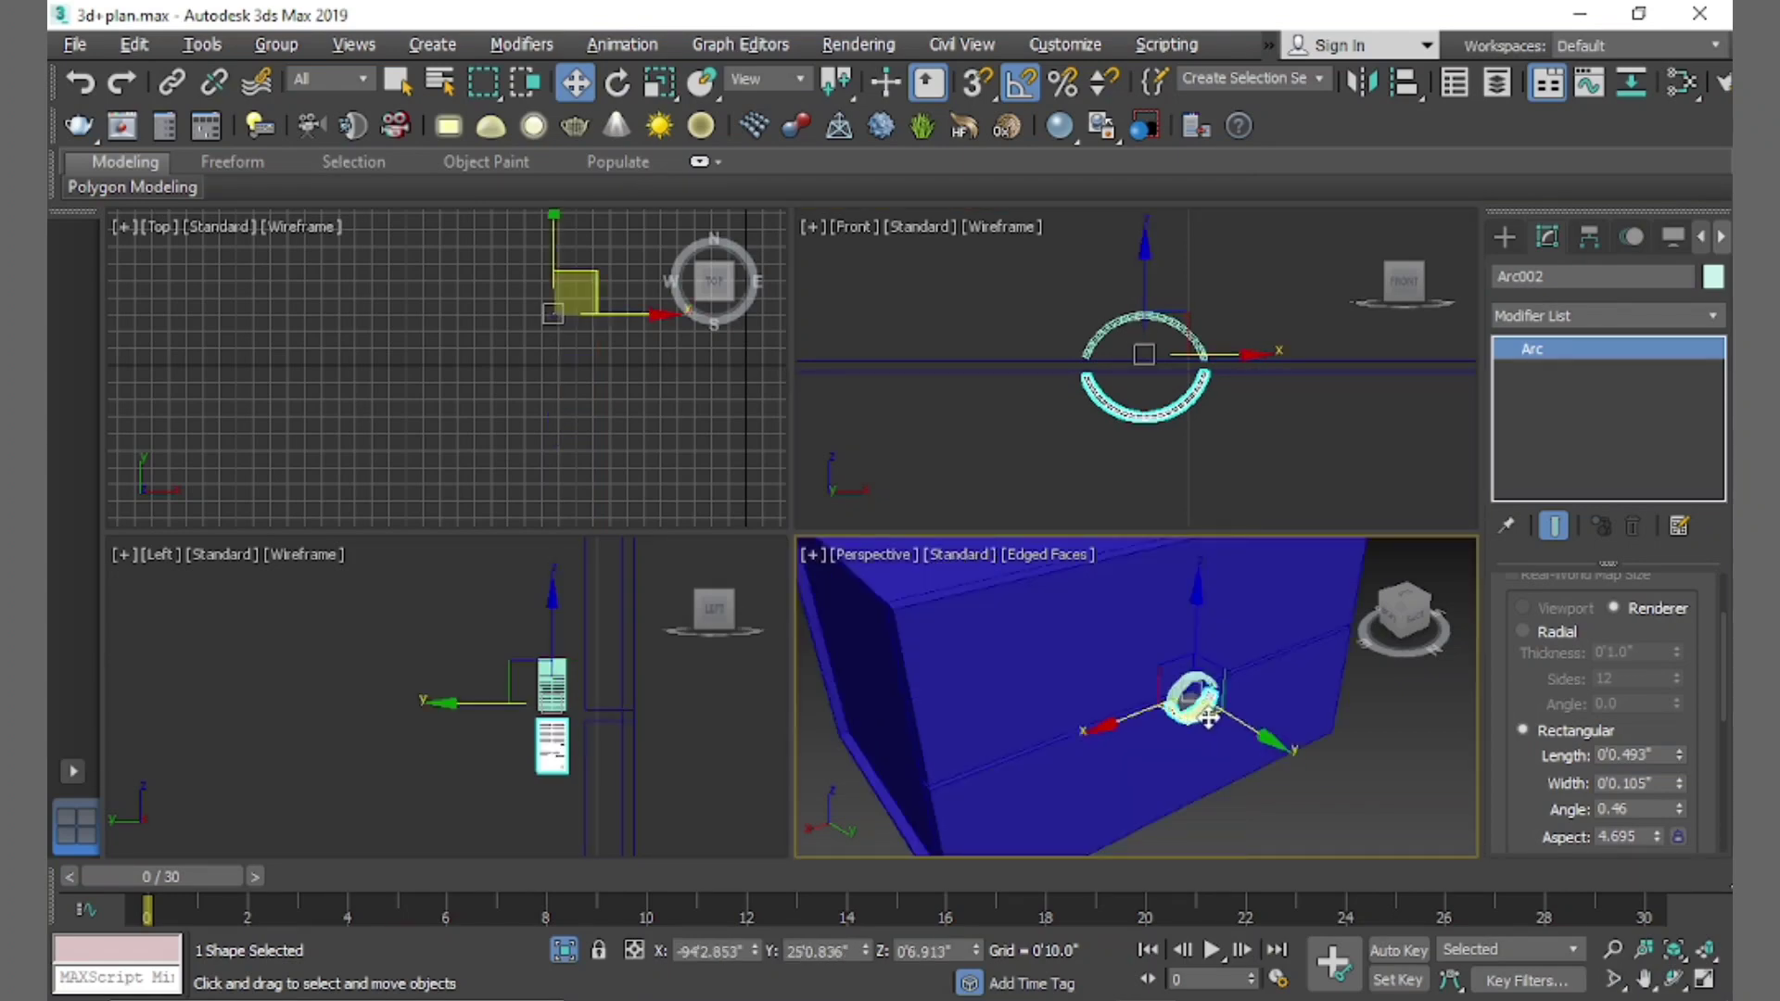
pyautogui.hotkey('alt', 'w')
pyautogui.moveTo(1021, 648)
pyautogui.keyDown('alt'); pyautogui.mouseDown(button='middle')
pyautogui.moveTo(854, 583)
pyautogui.moveTo(1175, 584)
pyautogui.moveTo(906, 556)
pyautogui.moveTo(965, 624)
pyautogui.moveTo(682, 592)
pyautogui.moveTo(719, 655)
pyautogui.moveTo(735, 544)
pyautogui.mouseUp(button='middle'); pyautogui.keyUp('alt')
pyautogui.scroll(-5, 905, 573)
# Draw Cone001 in front of the box, 0'9.397" tall with radii 0'1.031" and 0'2.489"
pyautogui.hotkey('alt', 'w')
pyautogui.hotkey('alt', 'w')
pyautogui.click(1505, 236)
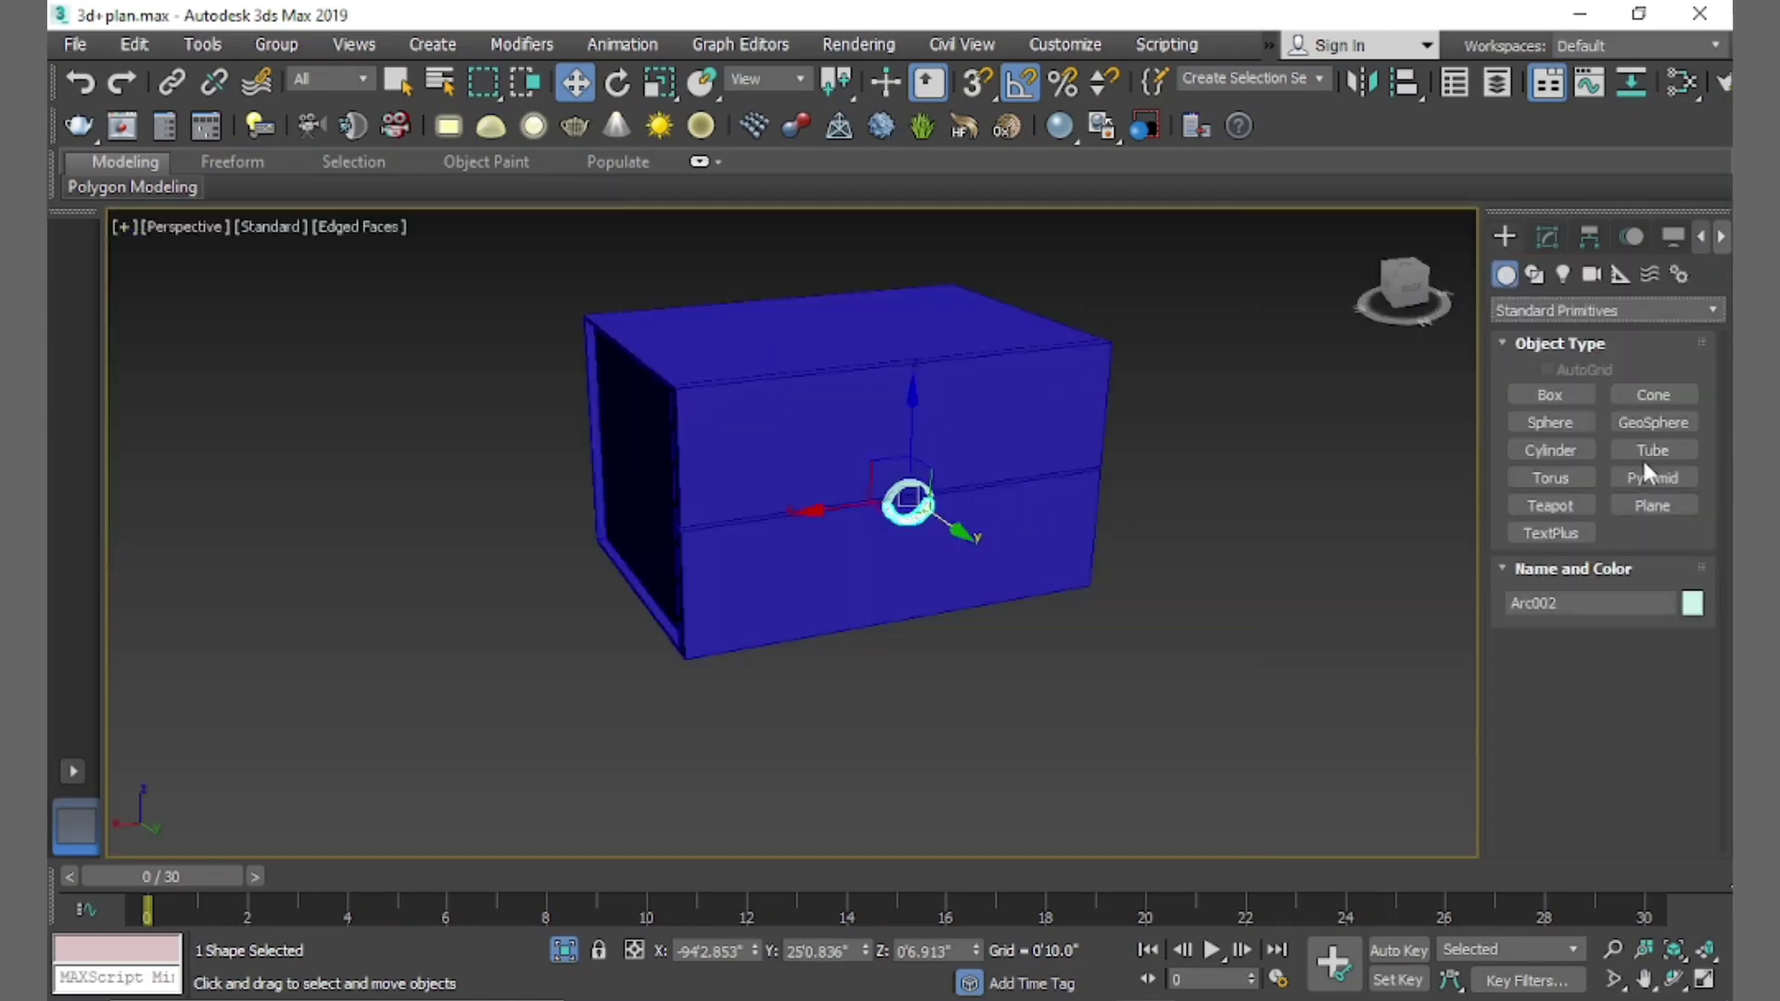
pyautogui.click(1653, 395)
pyautogui.moveTo(790, 771); pyautogui.dragTo(807, 777)
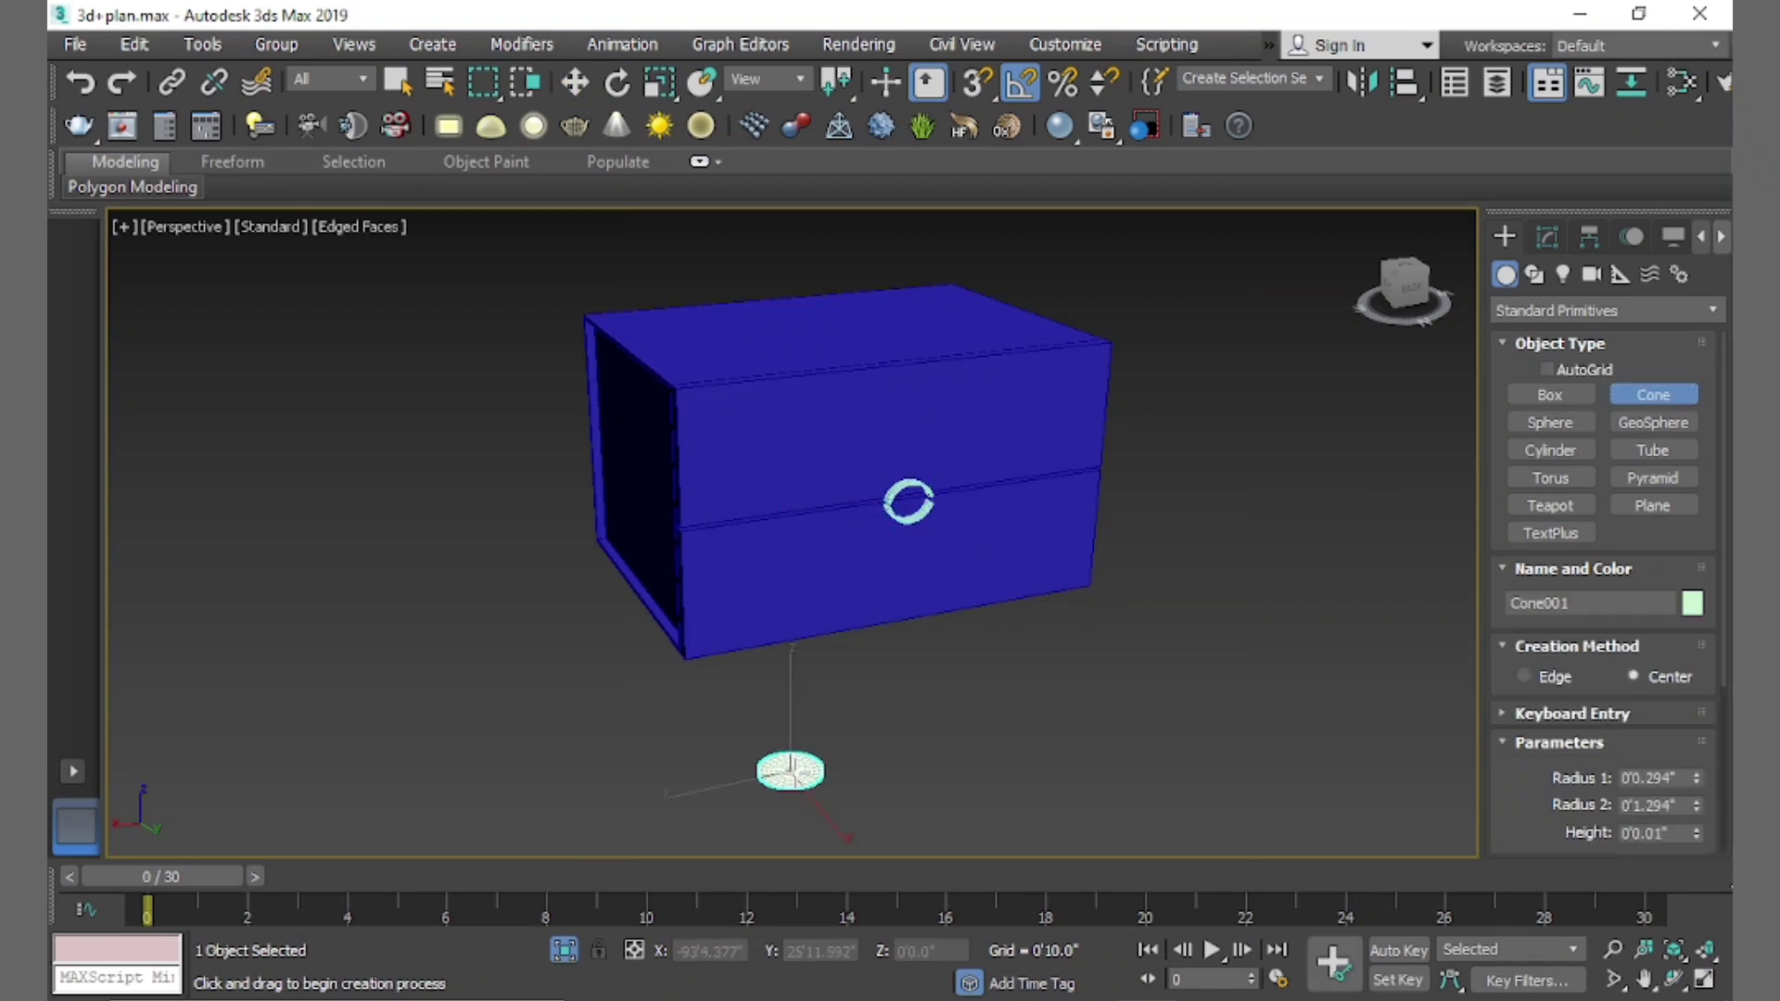
pyautogui.rightClick(790, 771)
pyautogui.scroll(-5, 844, 752)
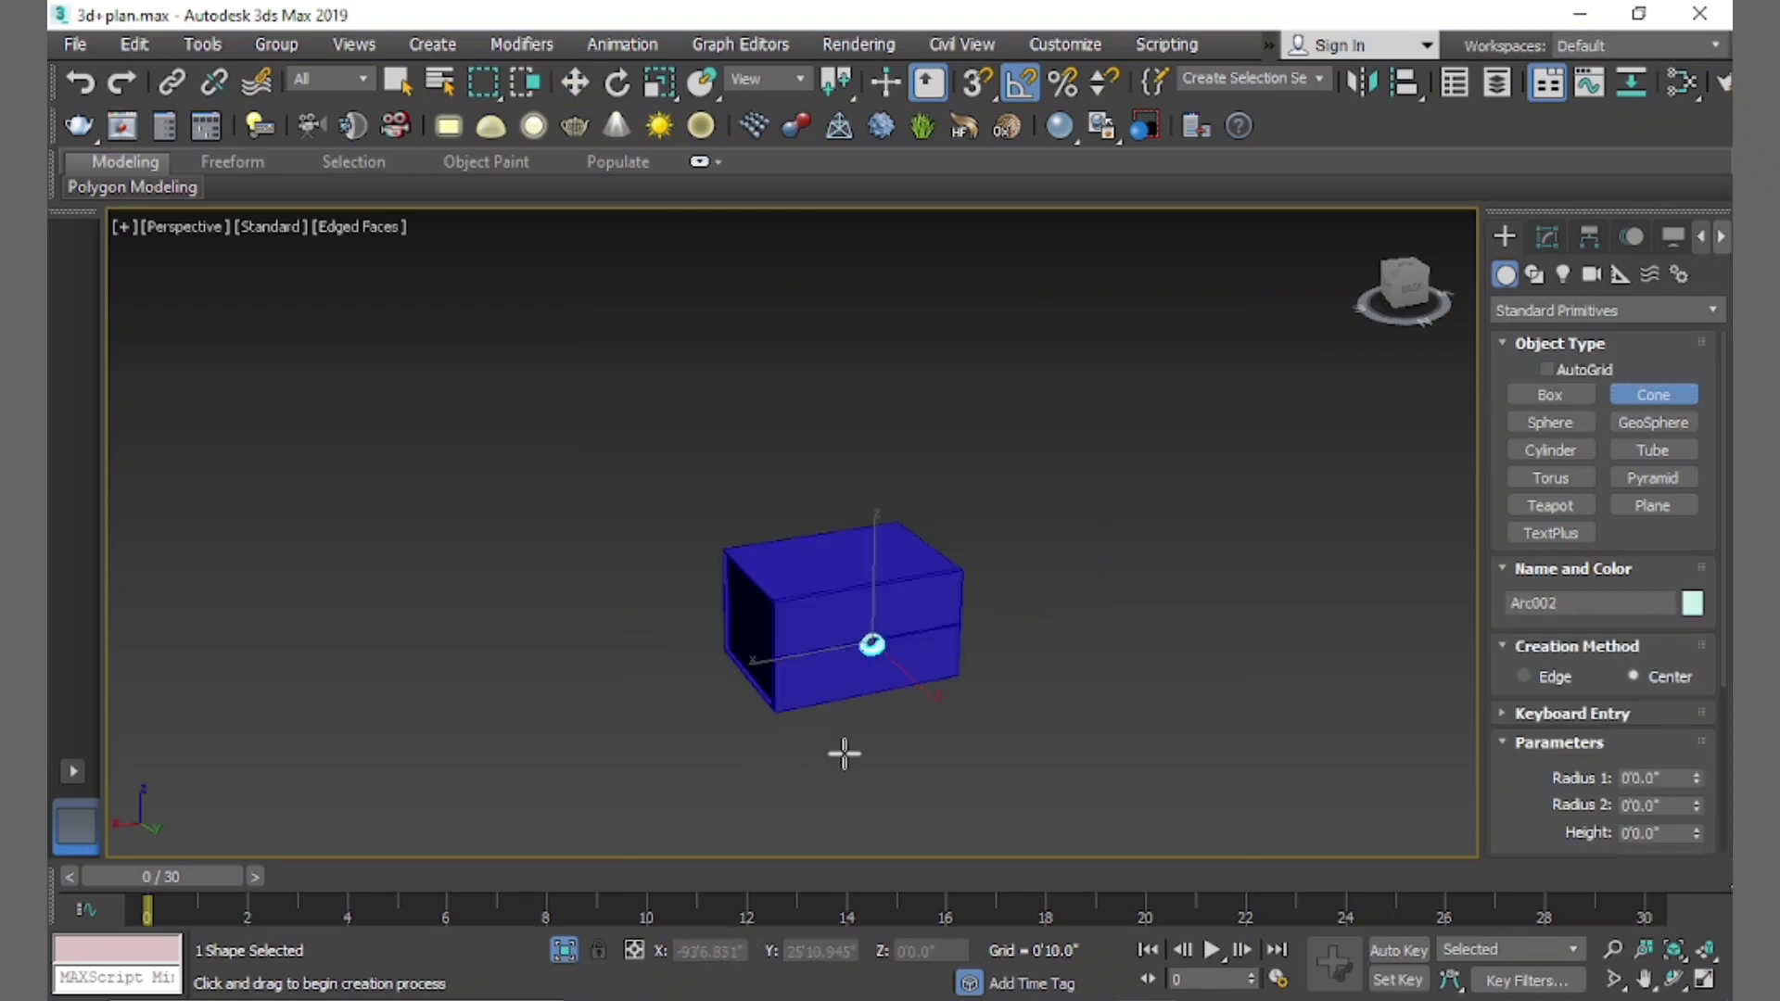
pyautogui.scroll(10, 842, 751)
pyautogui.scroll(-5, 837, 705)
pyautogui.scroll(-5, 837, 705)
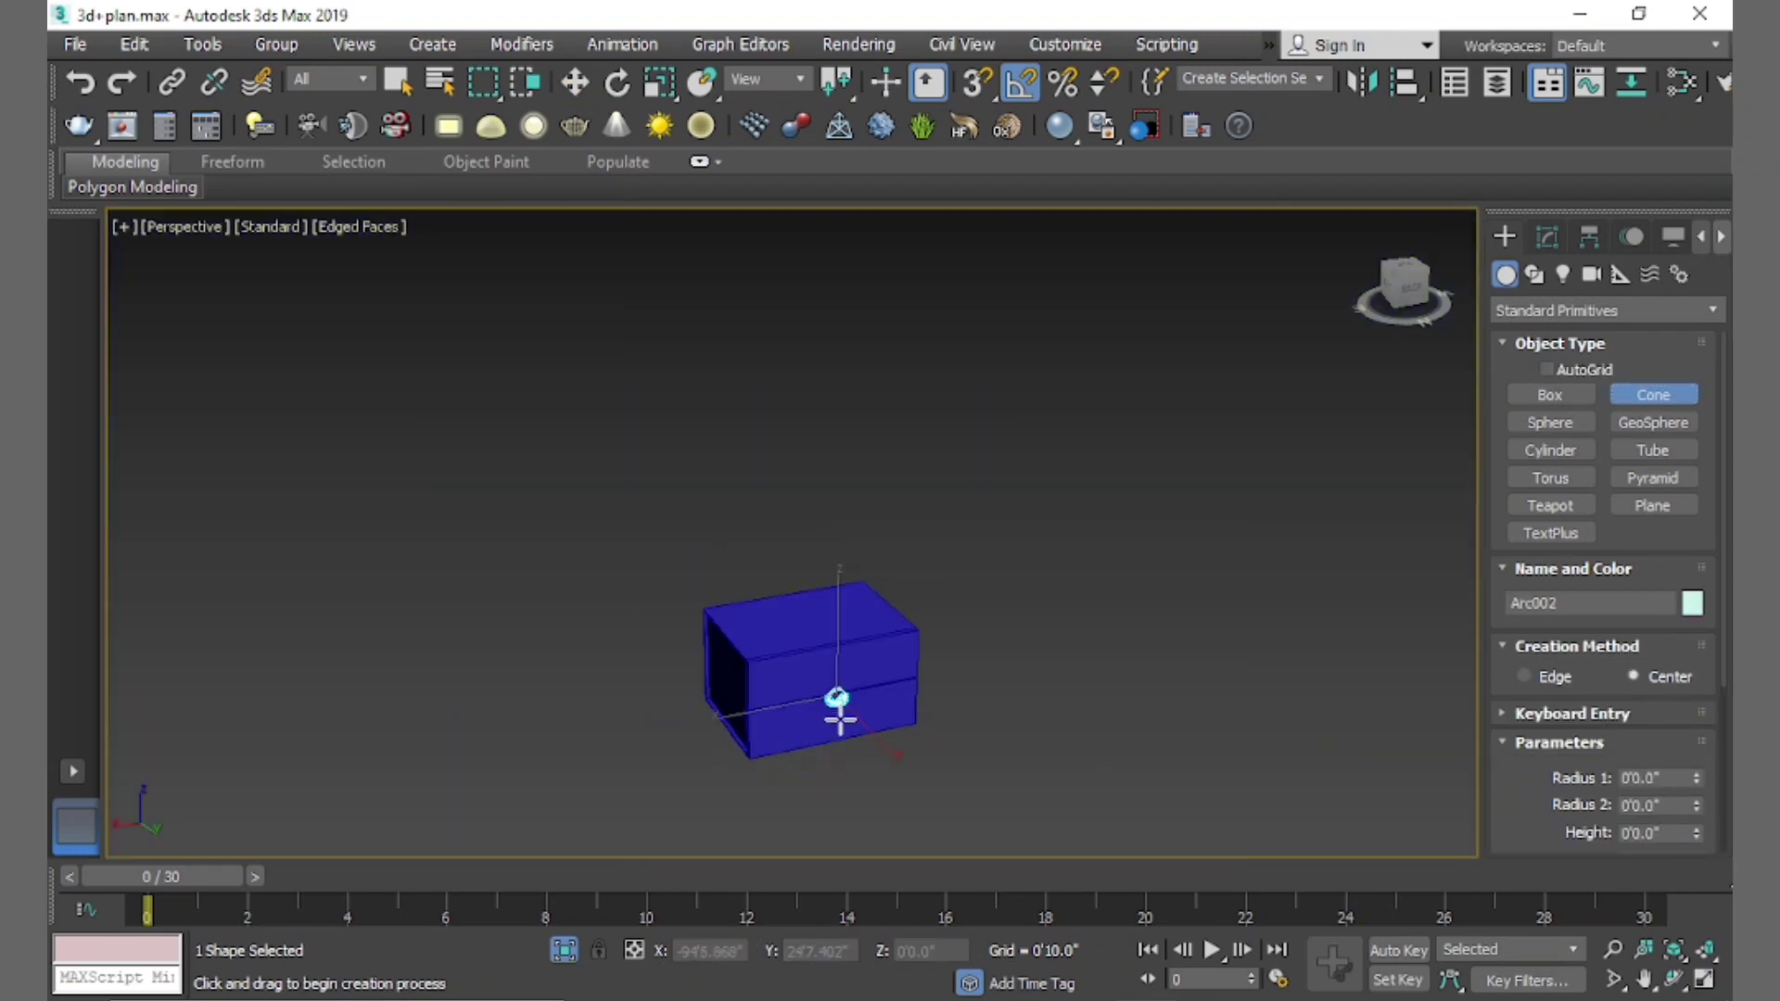
pyautogui.moveTo(838, 771); pyautogui.dragTo(842, 775)
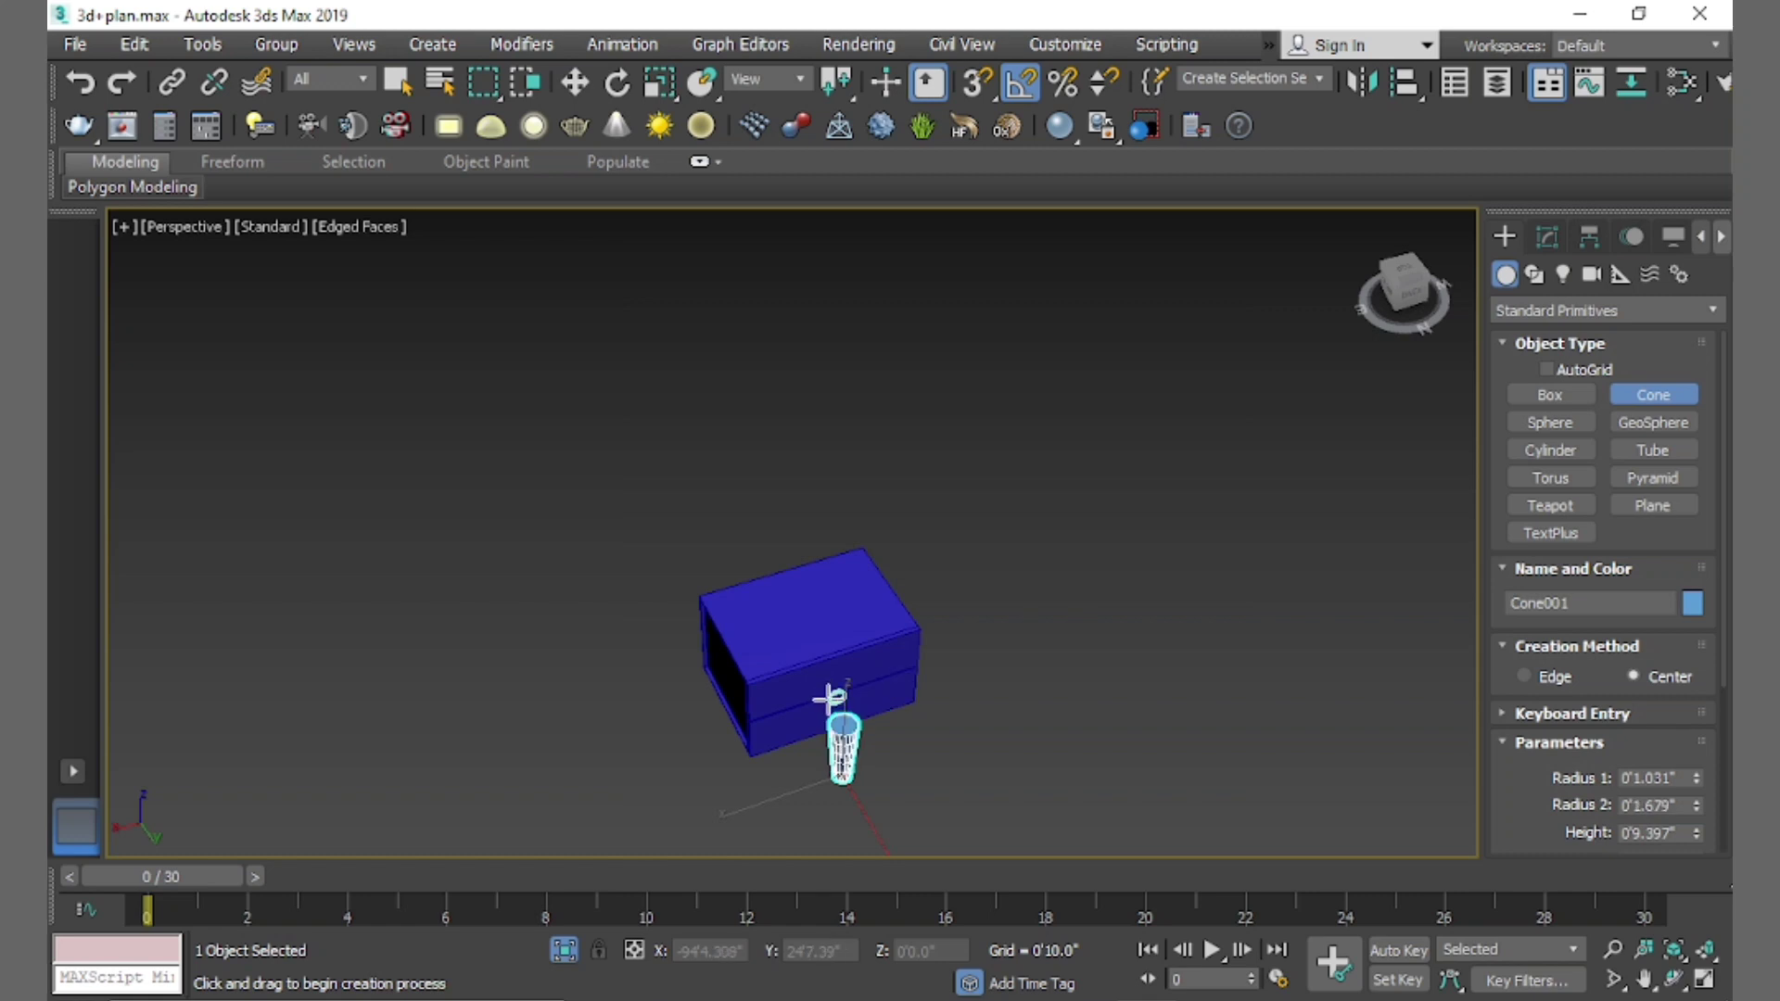
pyautogui.scroll(3, 818, 723)
pyautogui.scroll(5, 814, 686)
pyautogui.keyDown('alt'); pyautogui.moveTo(814, 608); pyautogui.dragTo(978, 800, button='middle'); pyautogui.keyUp('alt')
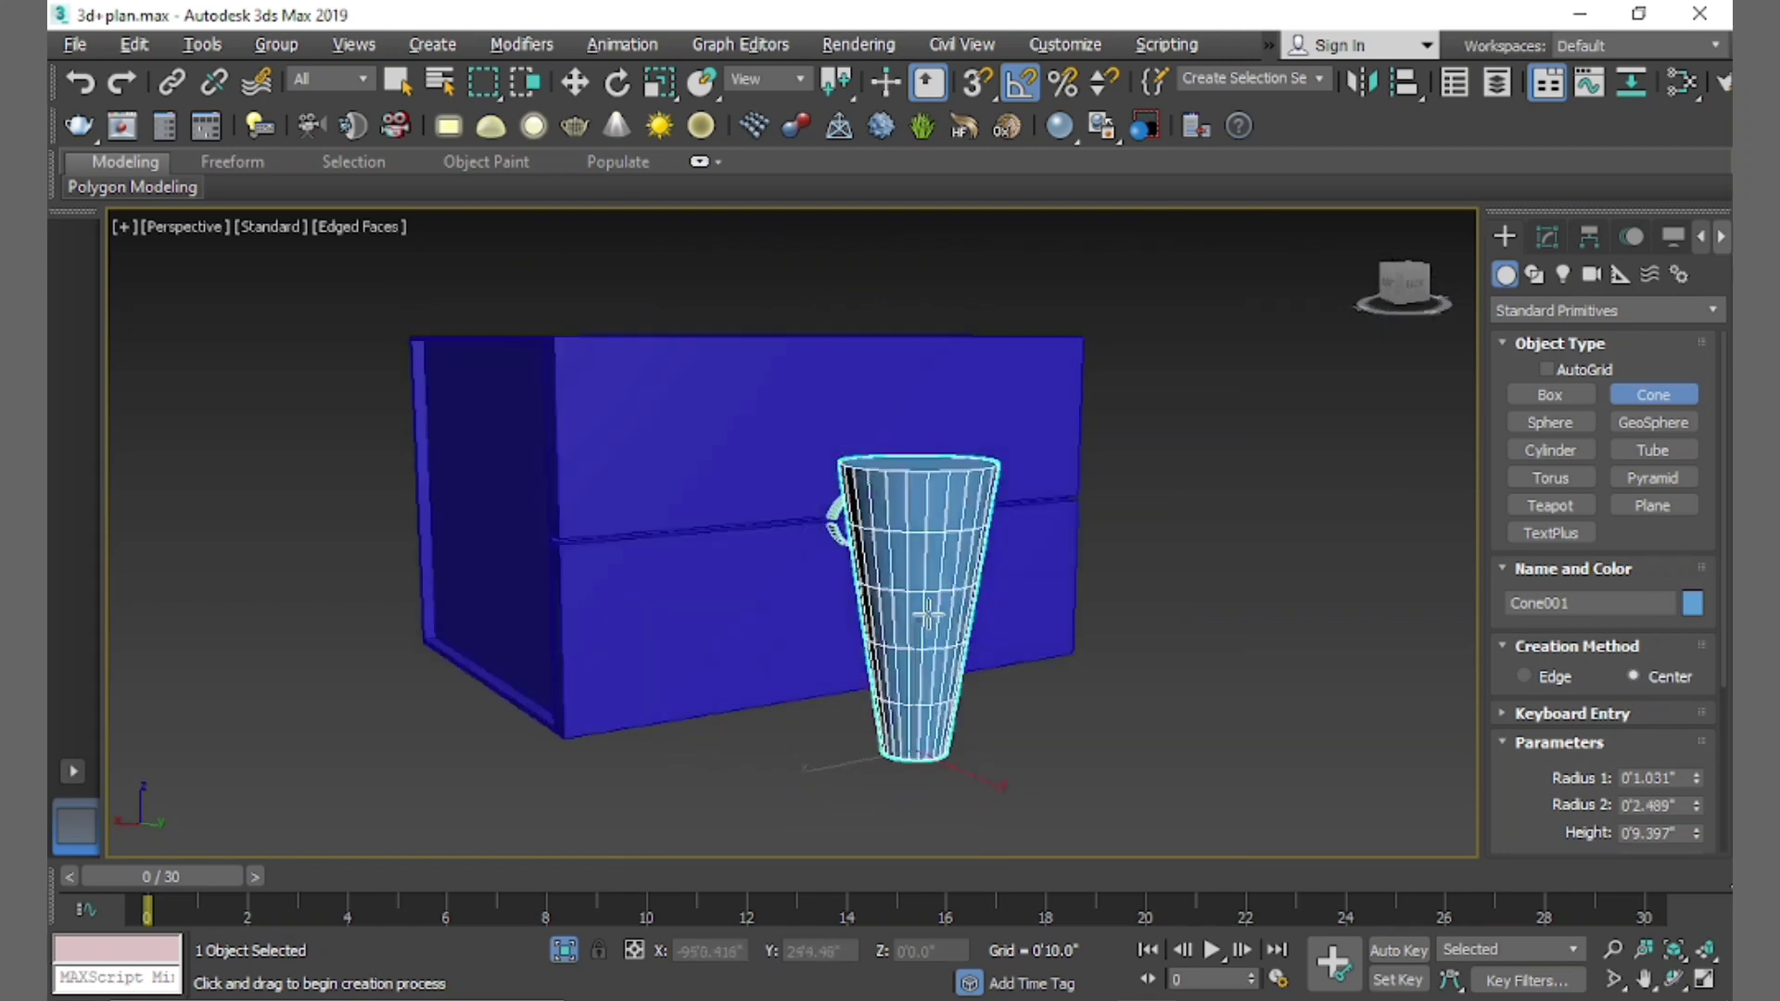
# Finish creating cones and shift Cone001 sideways in the Left view
pyautogui.click(569, 85)
pyautogui.hotkey('alt', 'w')
pyautogui.rightClick(524, 357)
pyautogui.scroll(-3, 524, 359)
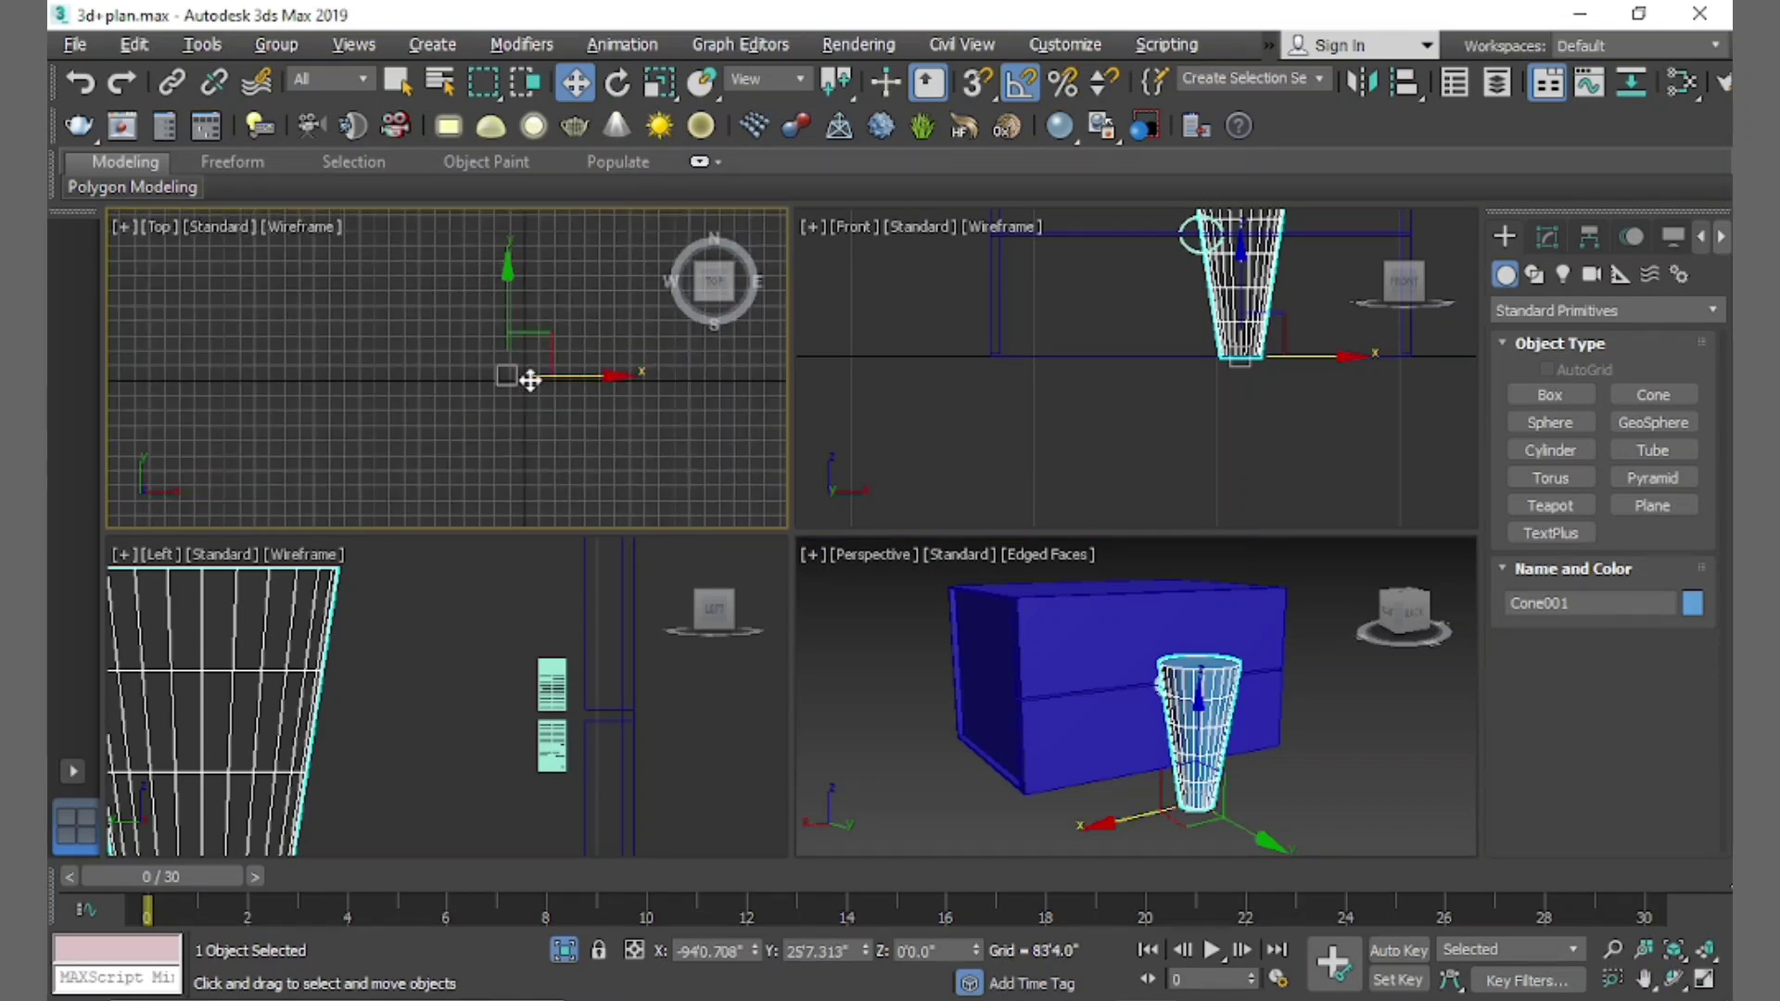
pyautogui.scroll(-3, 527, 370)
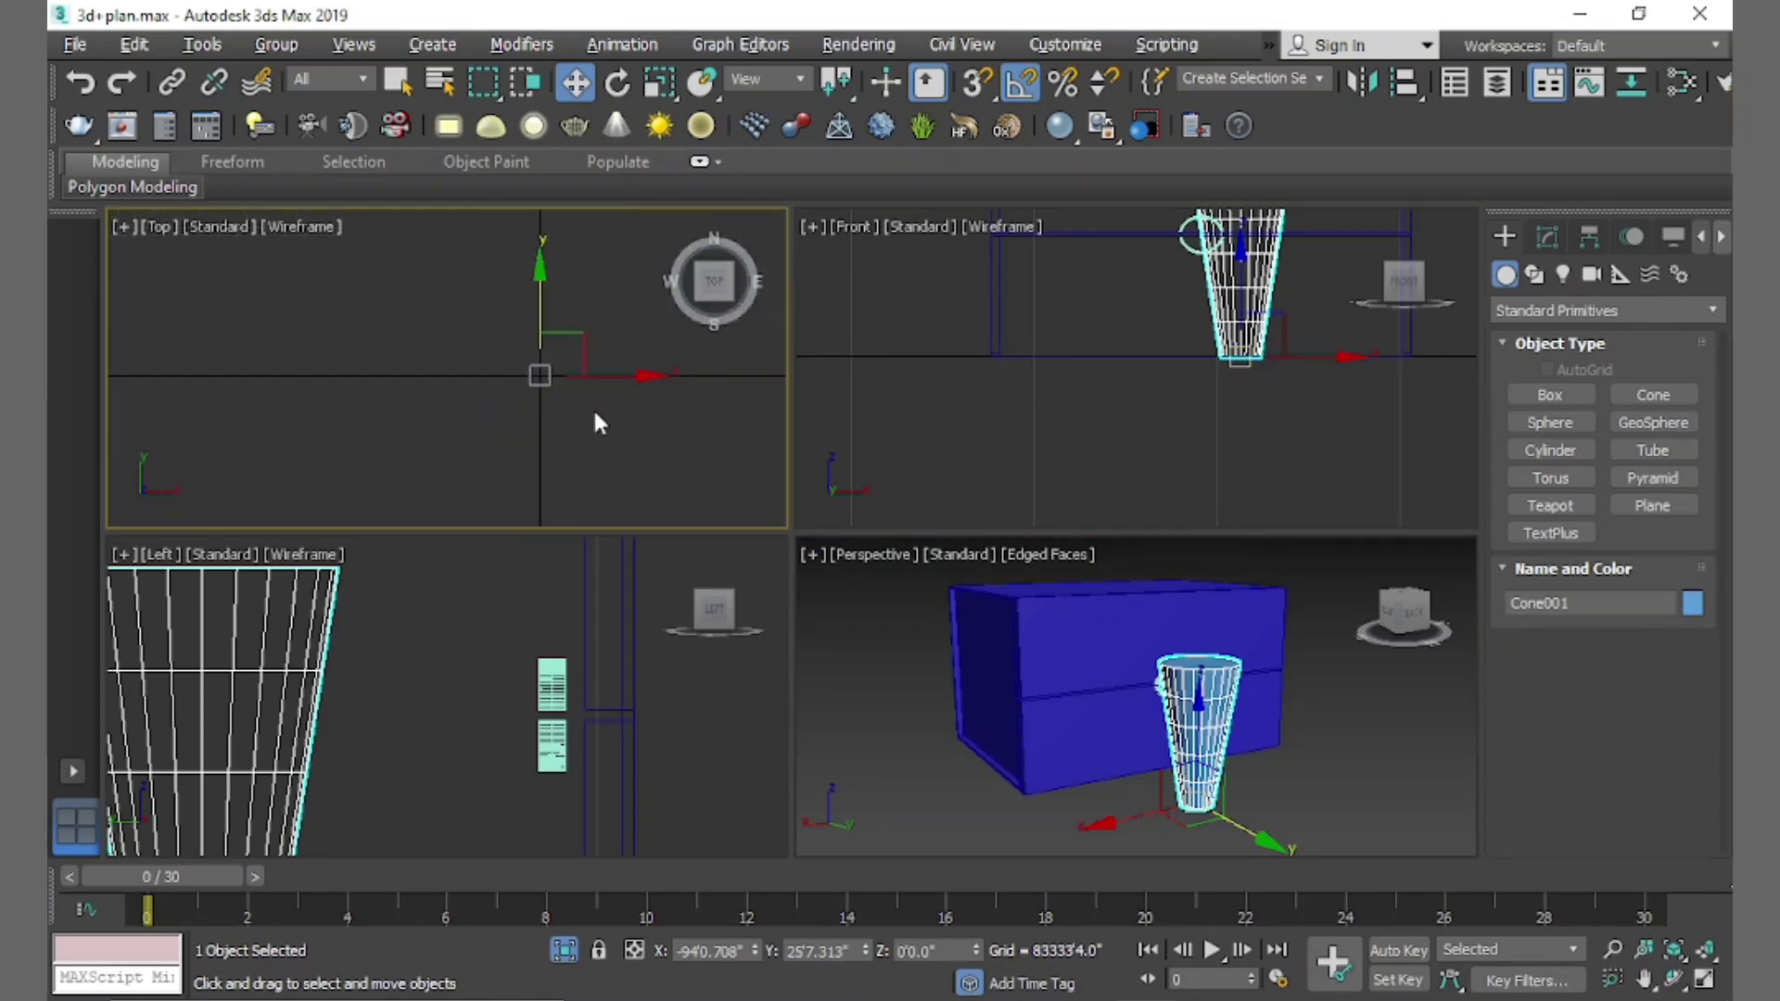
pyautogui.scroll(5, 556, 380)
pyautogui.scroll(-5, 530, 698)
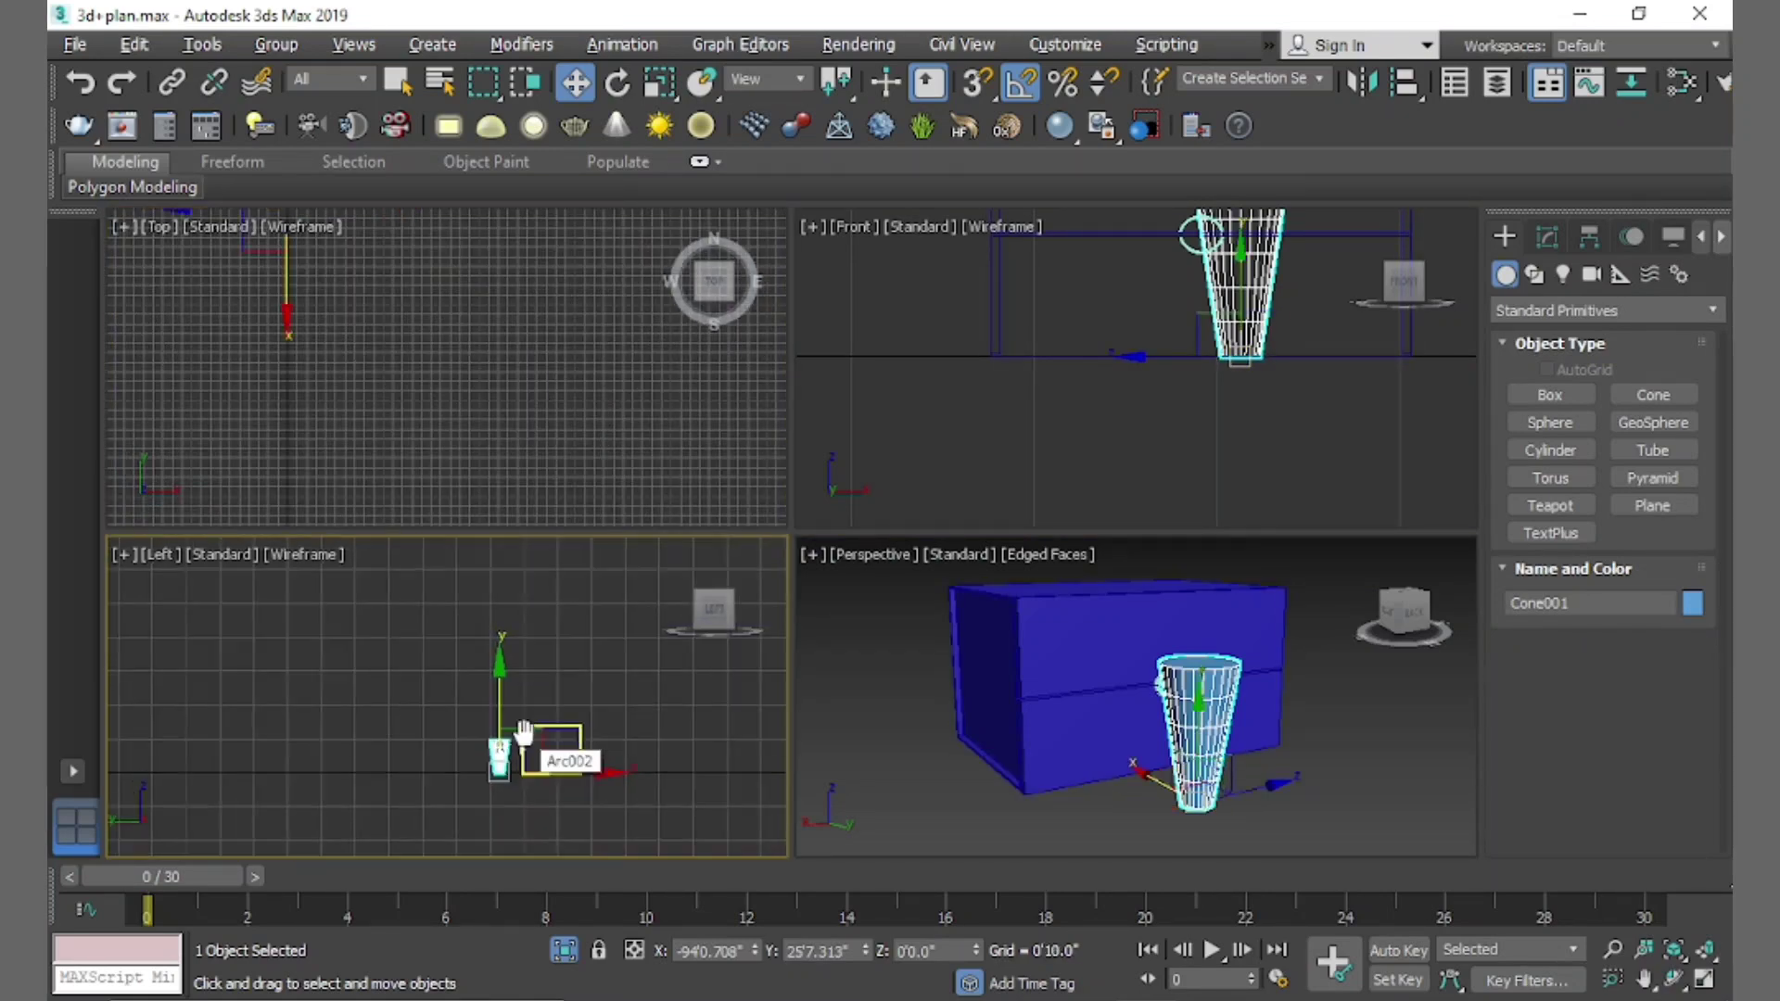
pyautogui.moveTo(556, 733); pyautogui.dragTo(627, 719)
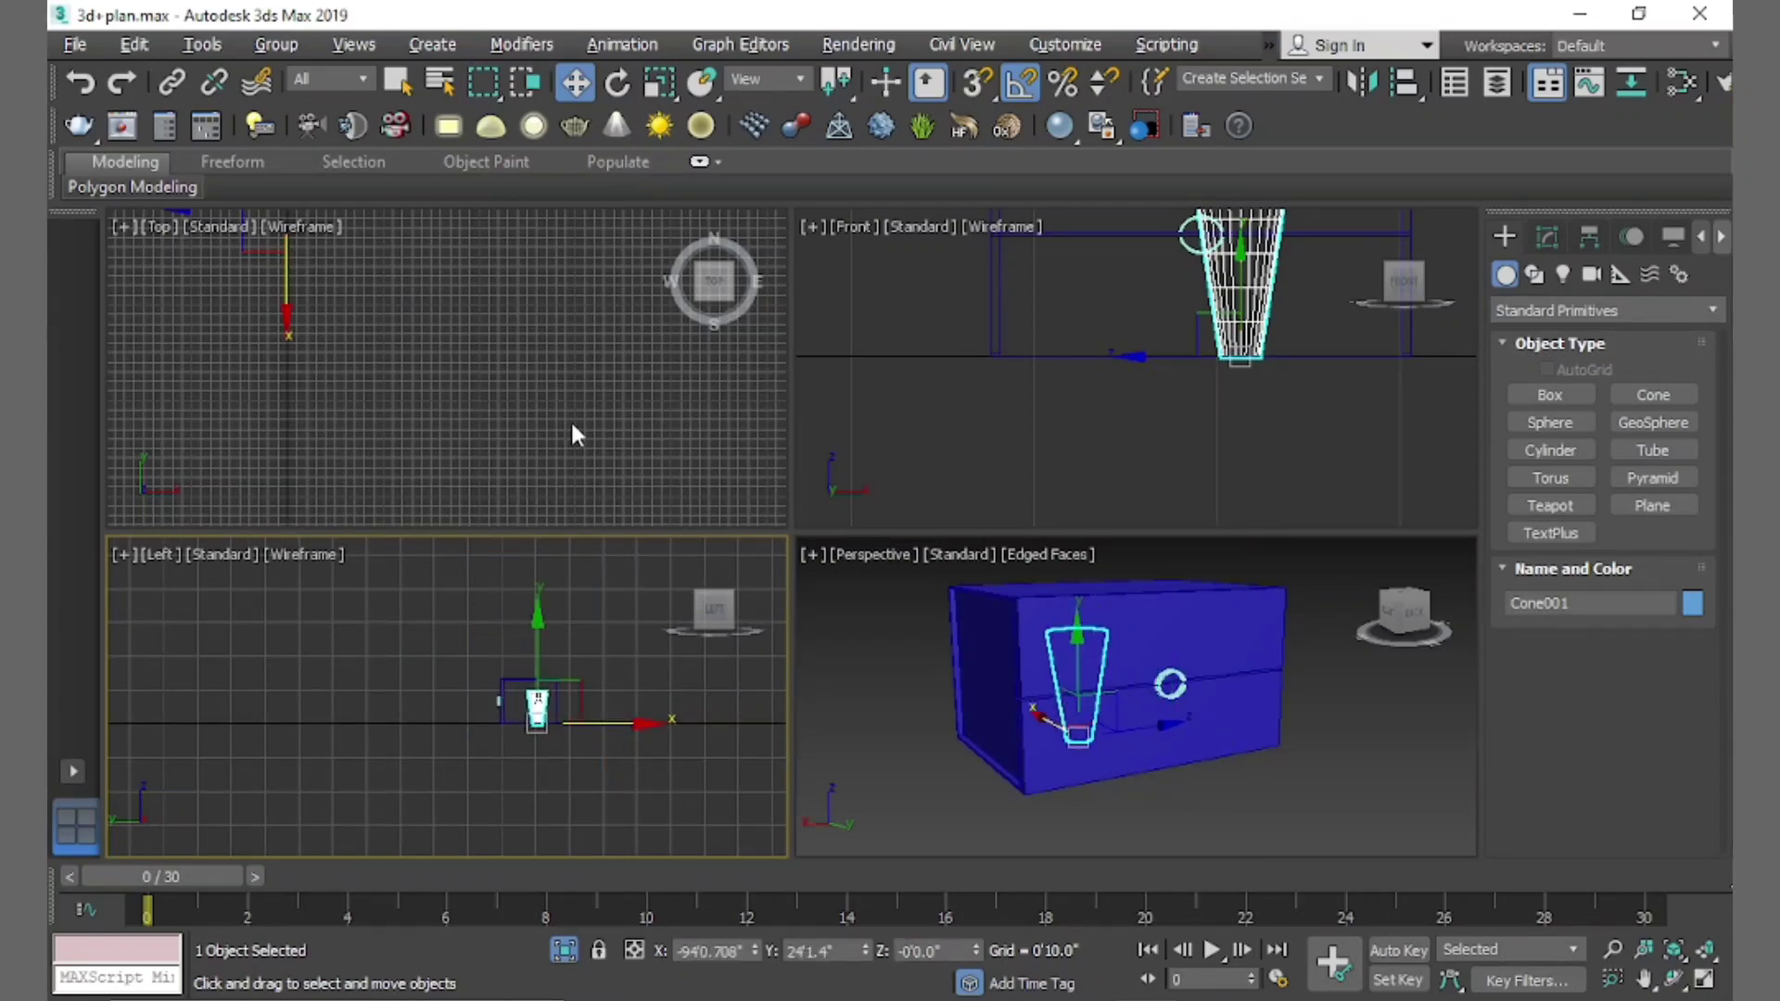
# Move the cone along X and Y in the Top view toward the box corner
pyautogui.scroll(-3, 570, 419)
pyautogui.scroll(3, 263, 387)
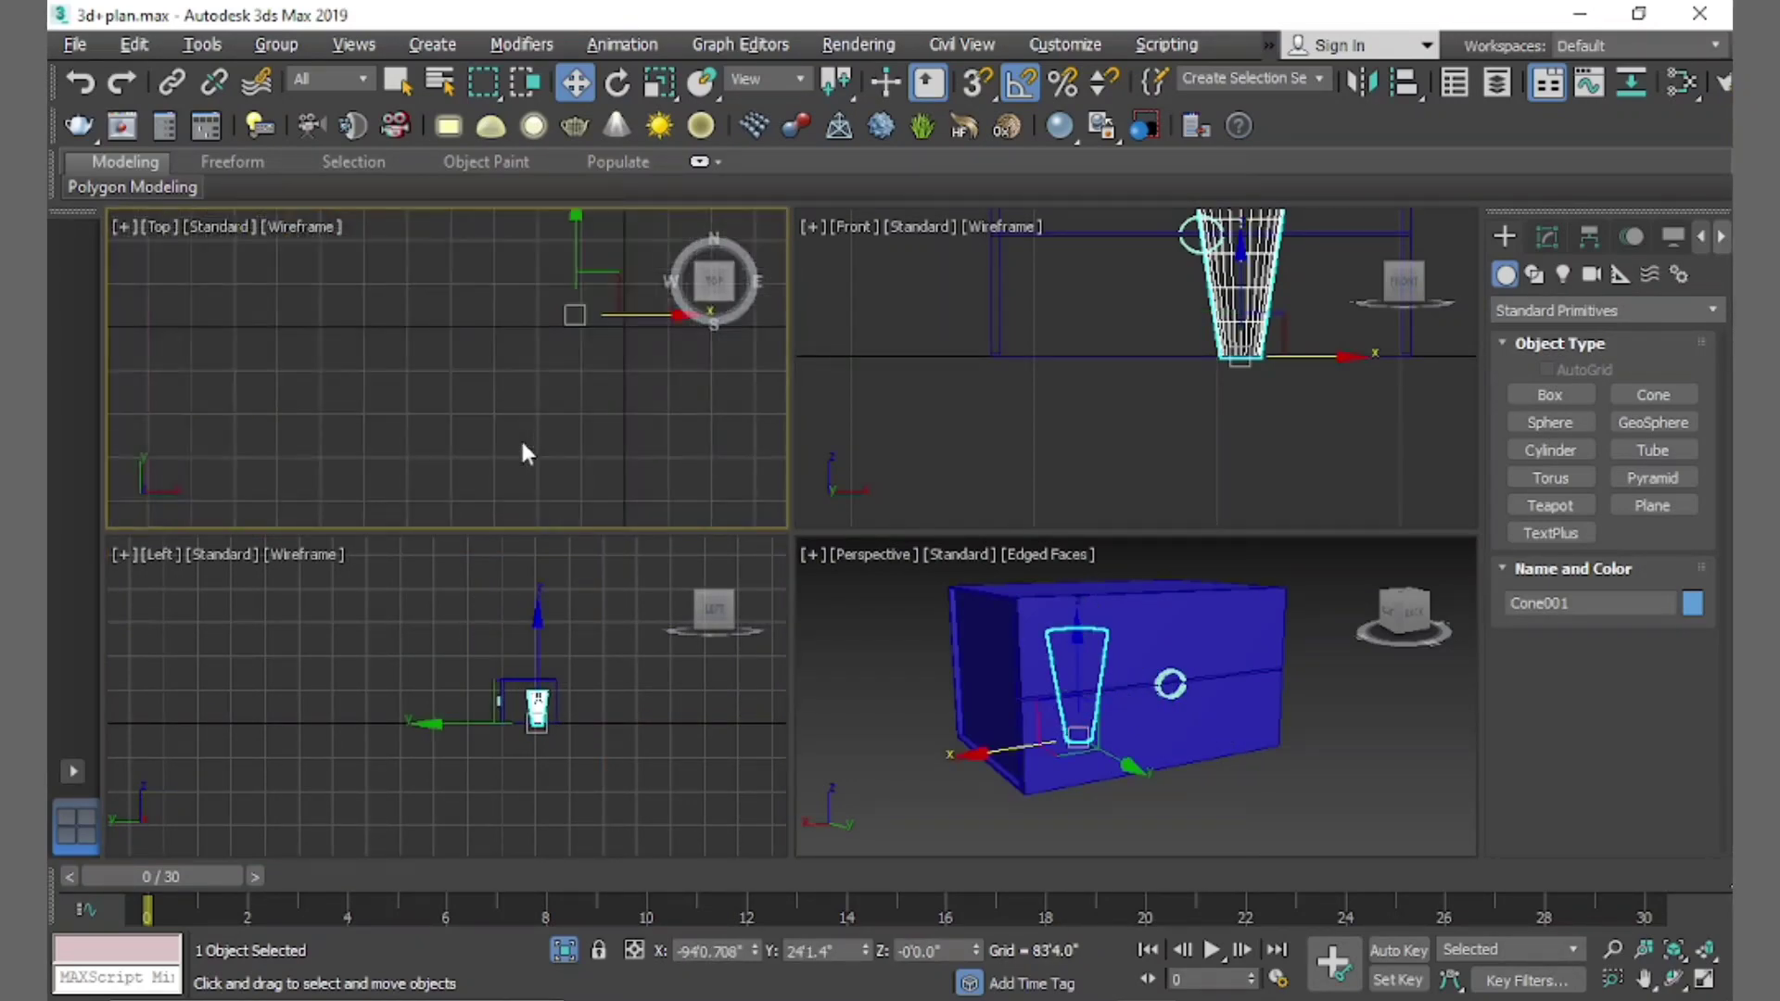
pyautogui.scroll(5, 586, 263)
pyautogui.scroll(5, 509, 450)
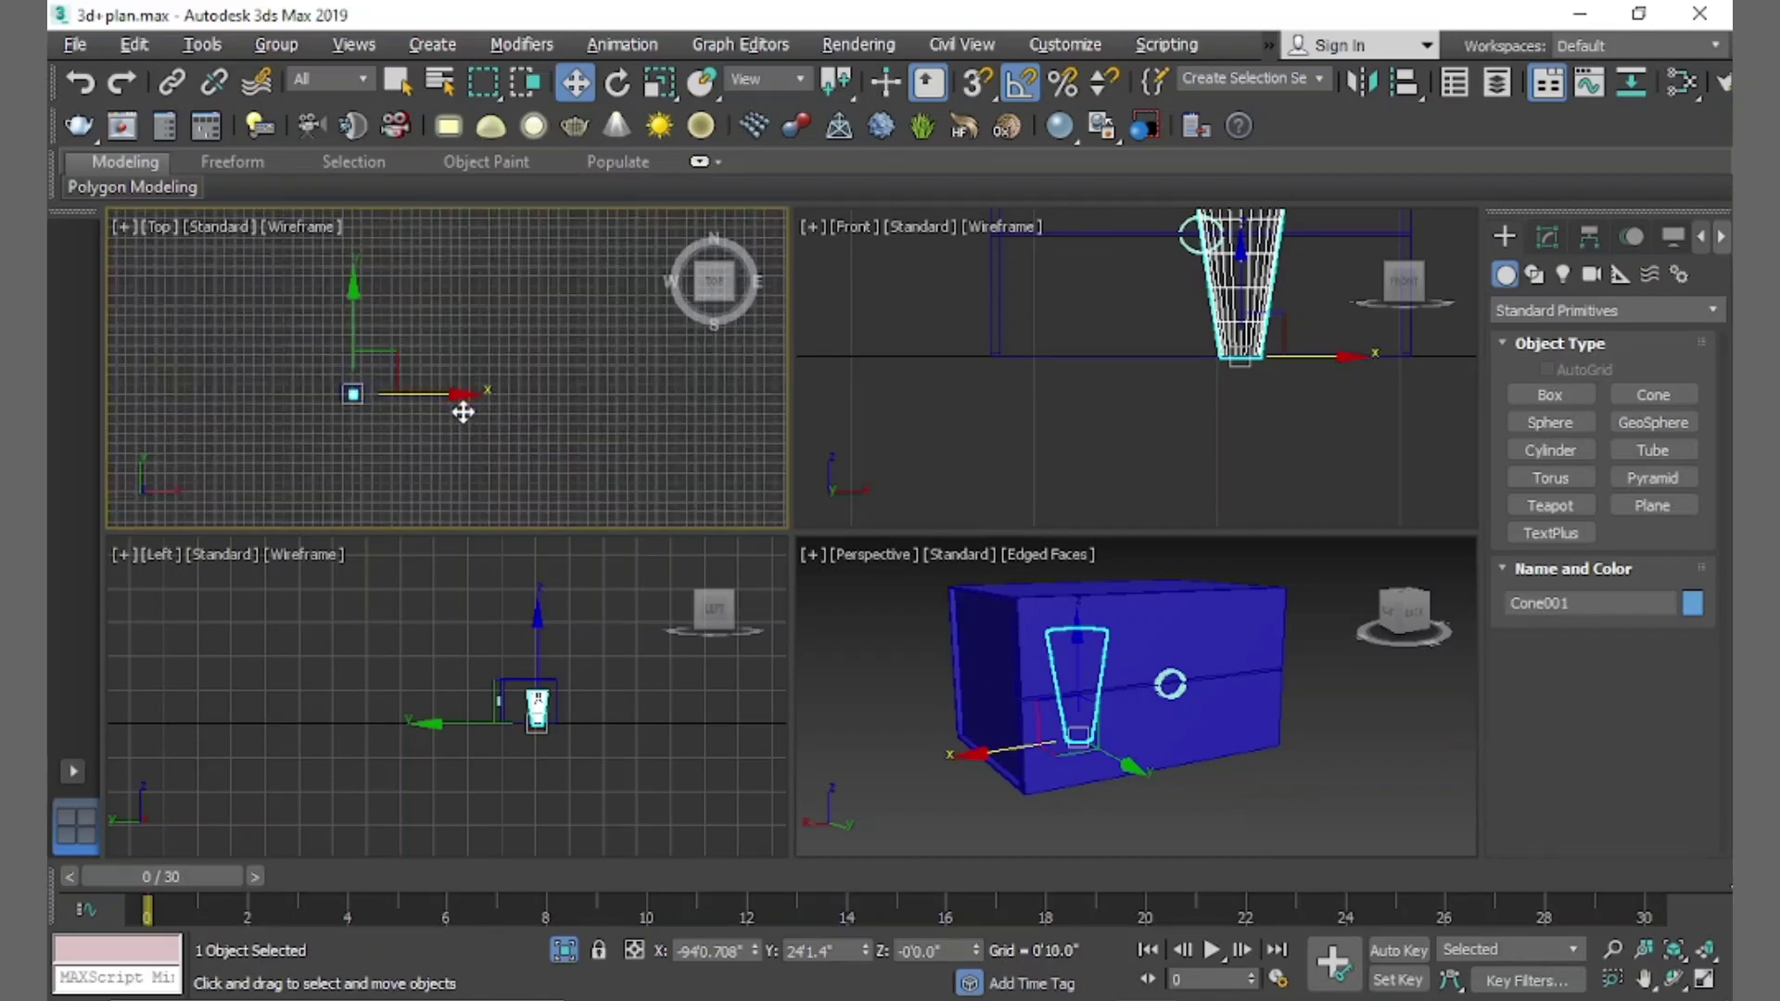
pyautogui.scroll(5, 342, 414)
pyautogui.moveTo(343, 414); pyautogui.dragTo(586, 420, button='middle')
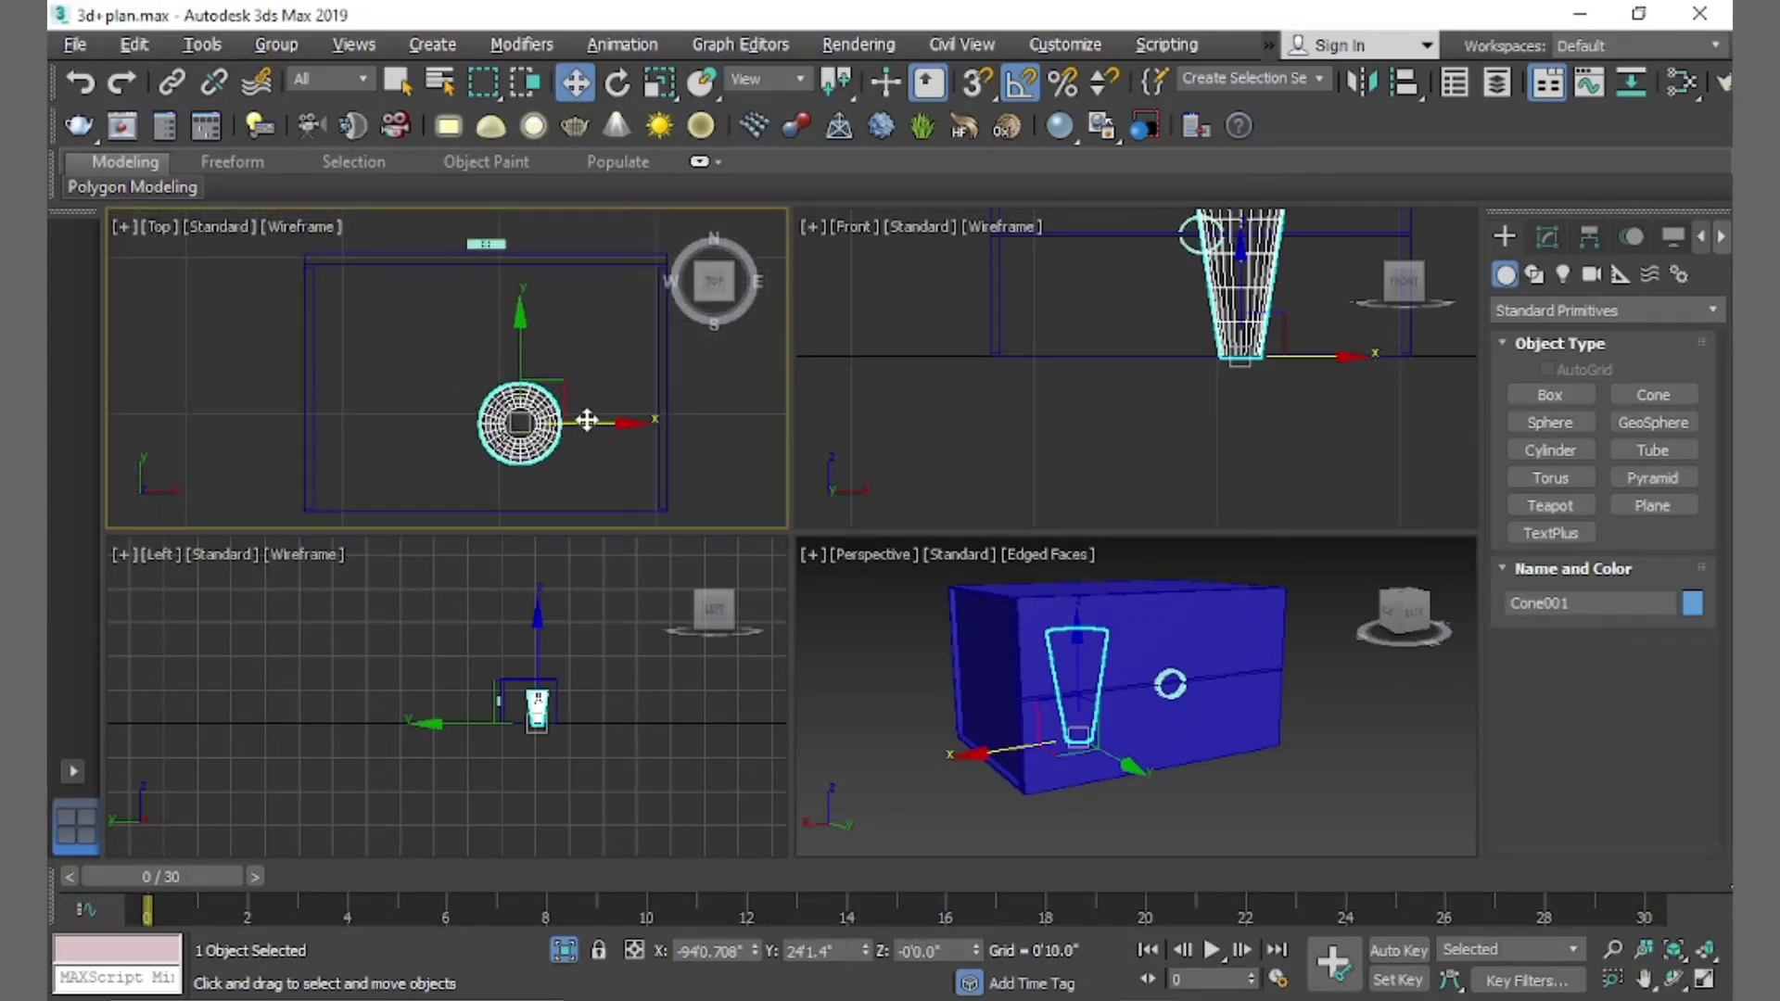
pyautogui.moveTo(586, 420); pyautogui.dragTo(438, 420)
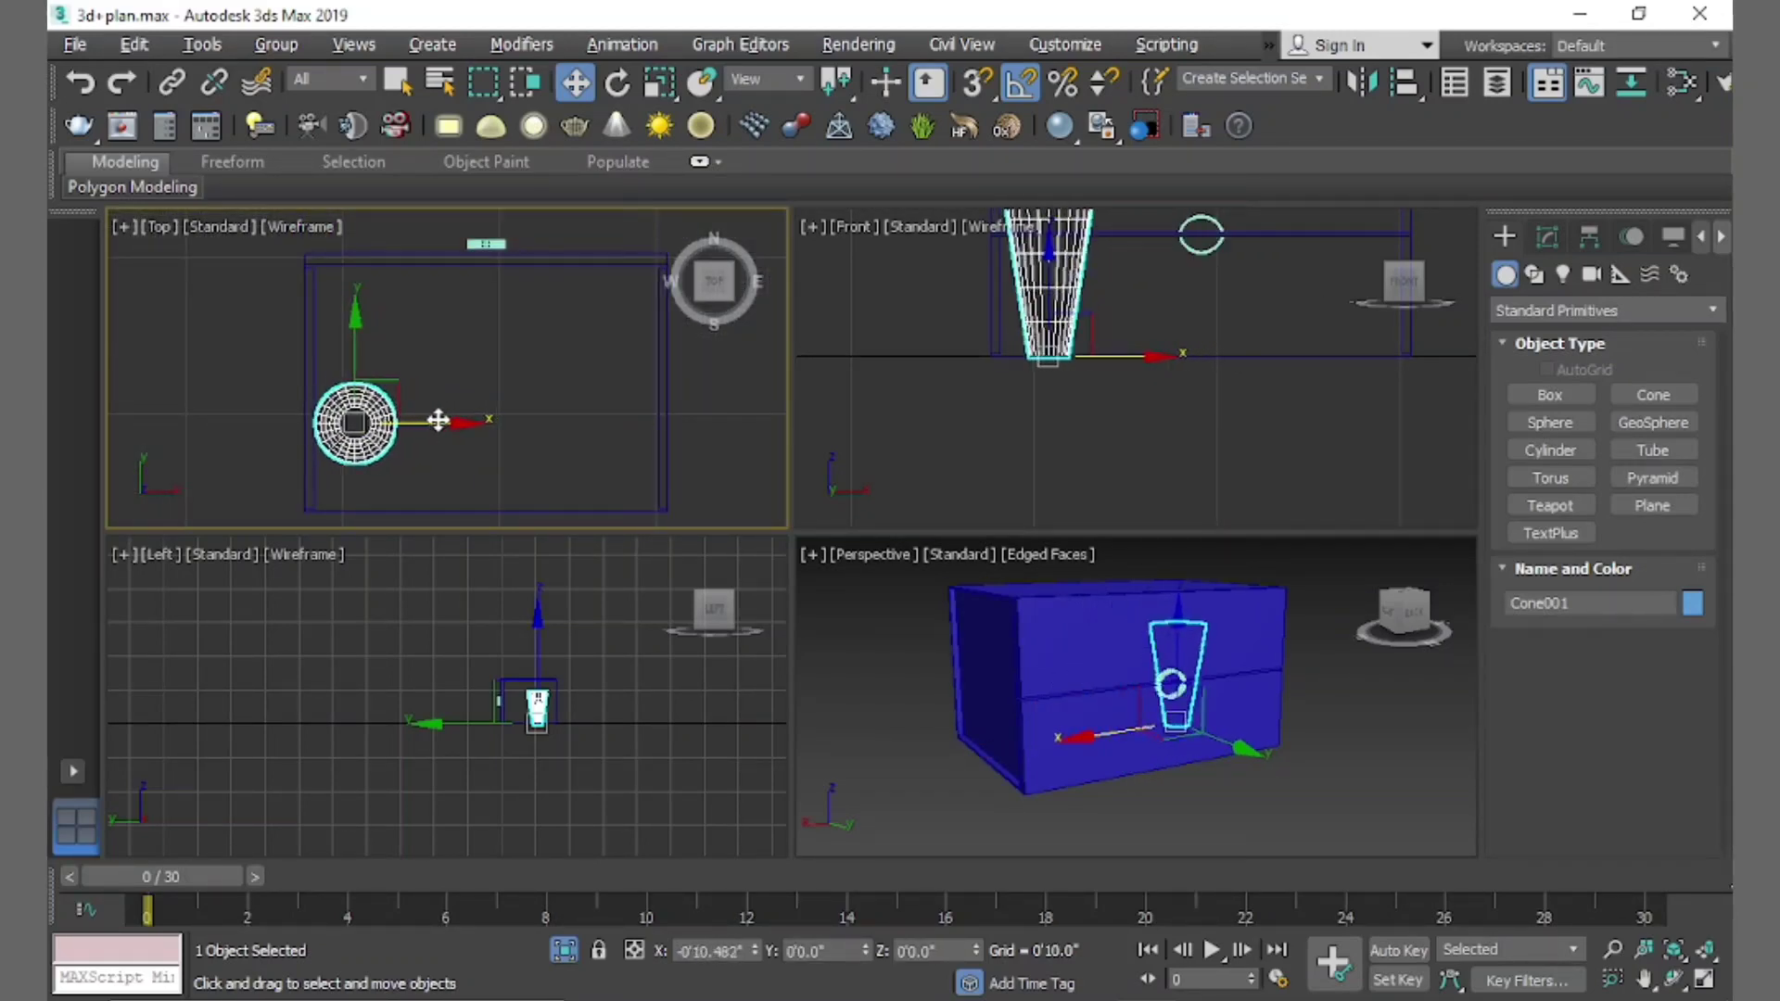
pyautogui.moveTo(339, 329); pyautogui.dragTo(345, 212)
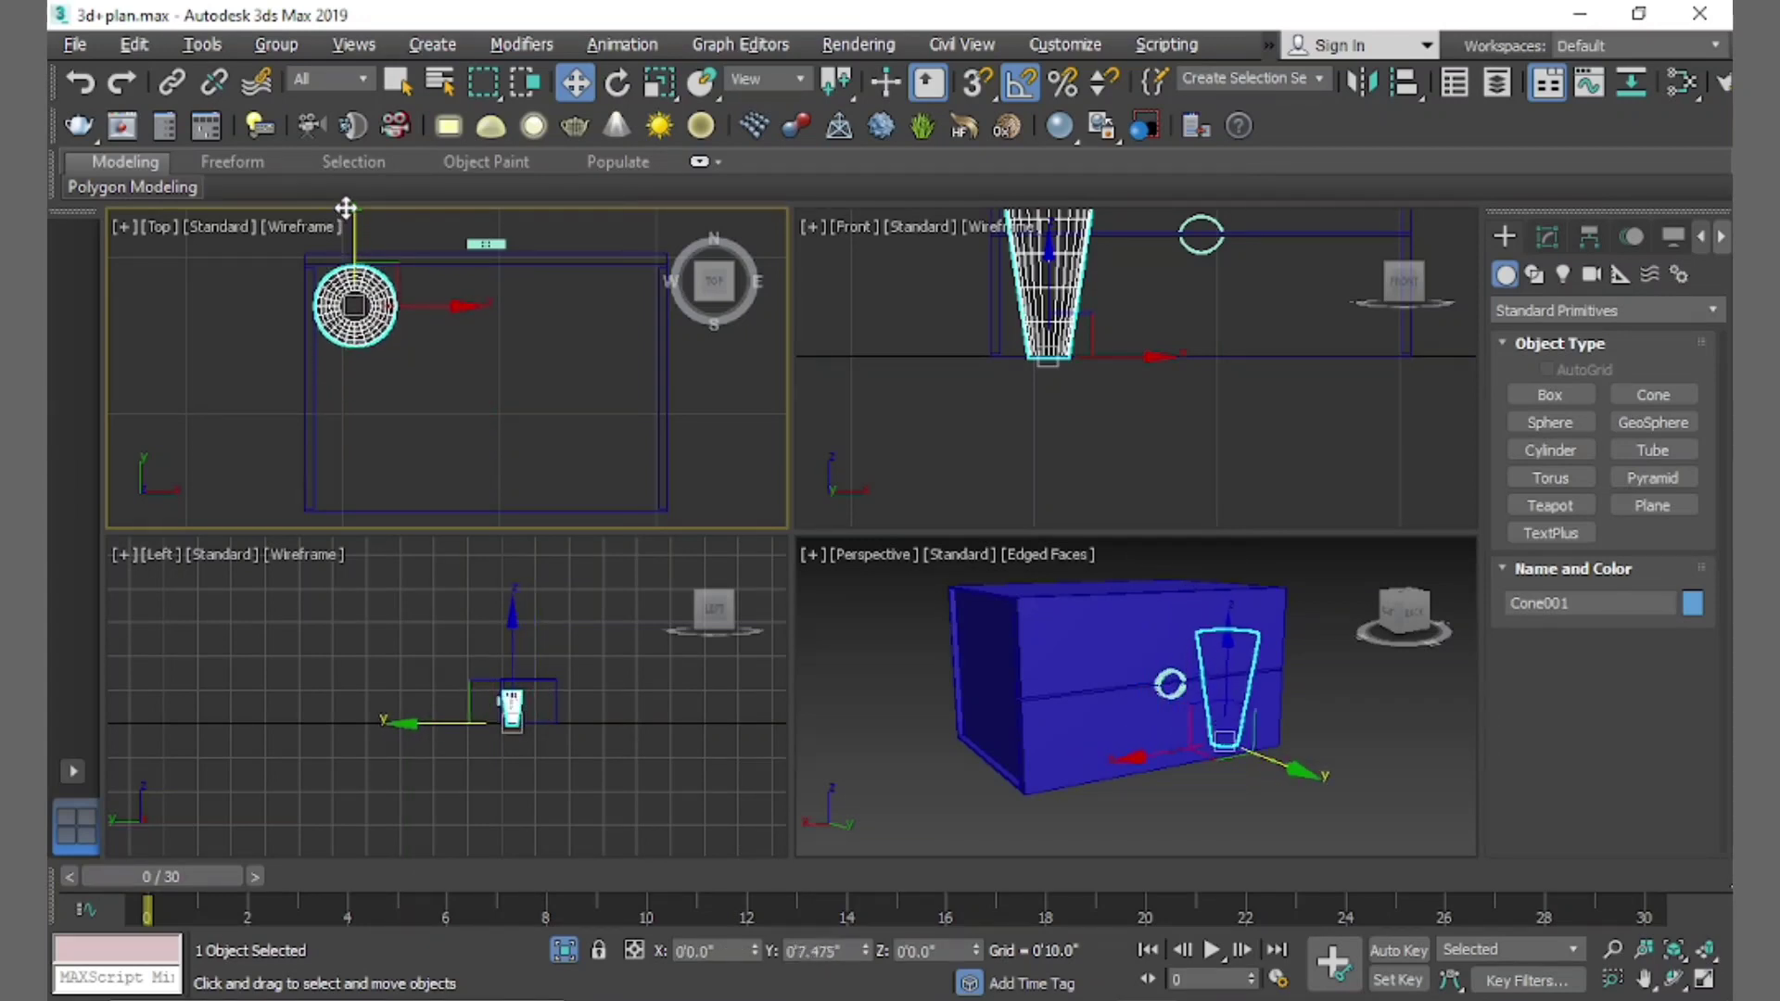
# Lower the cone along Z so it hangs below the box bottom
pyautogui.scroll(-3, 1062, 422)
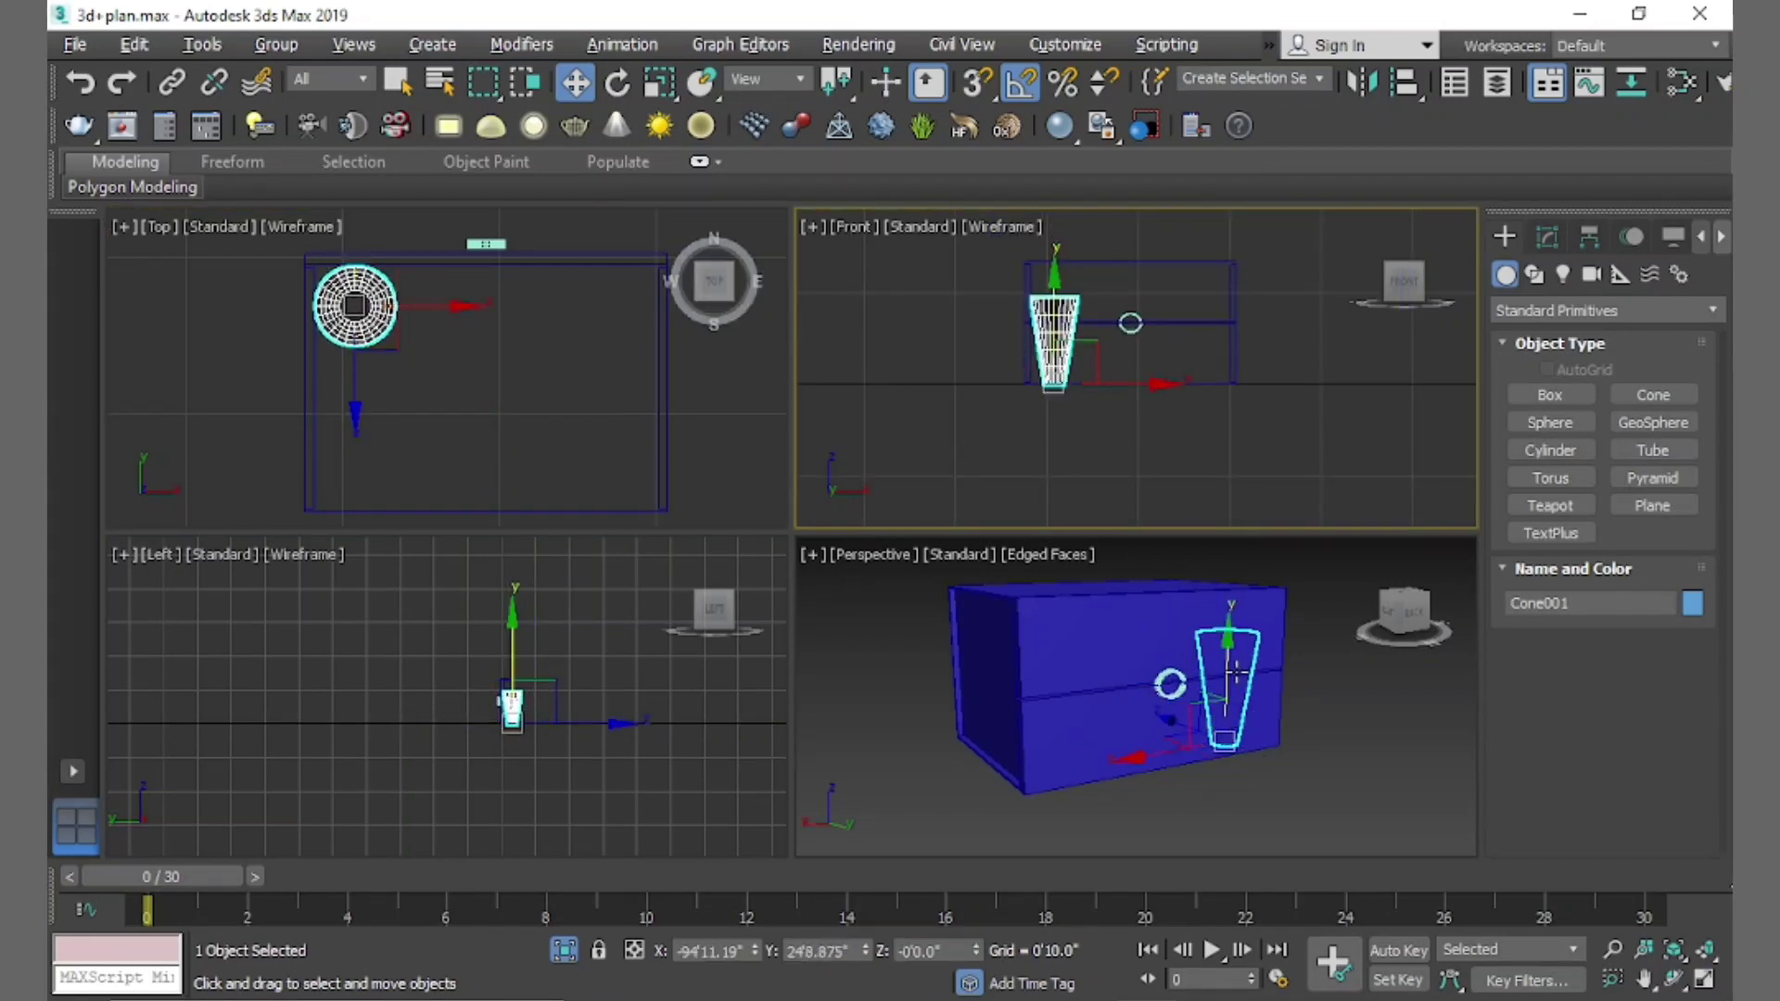
pyautogui.scroll(2, 599, 729)
pyautogui.scroll(1, 586, 640)
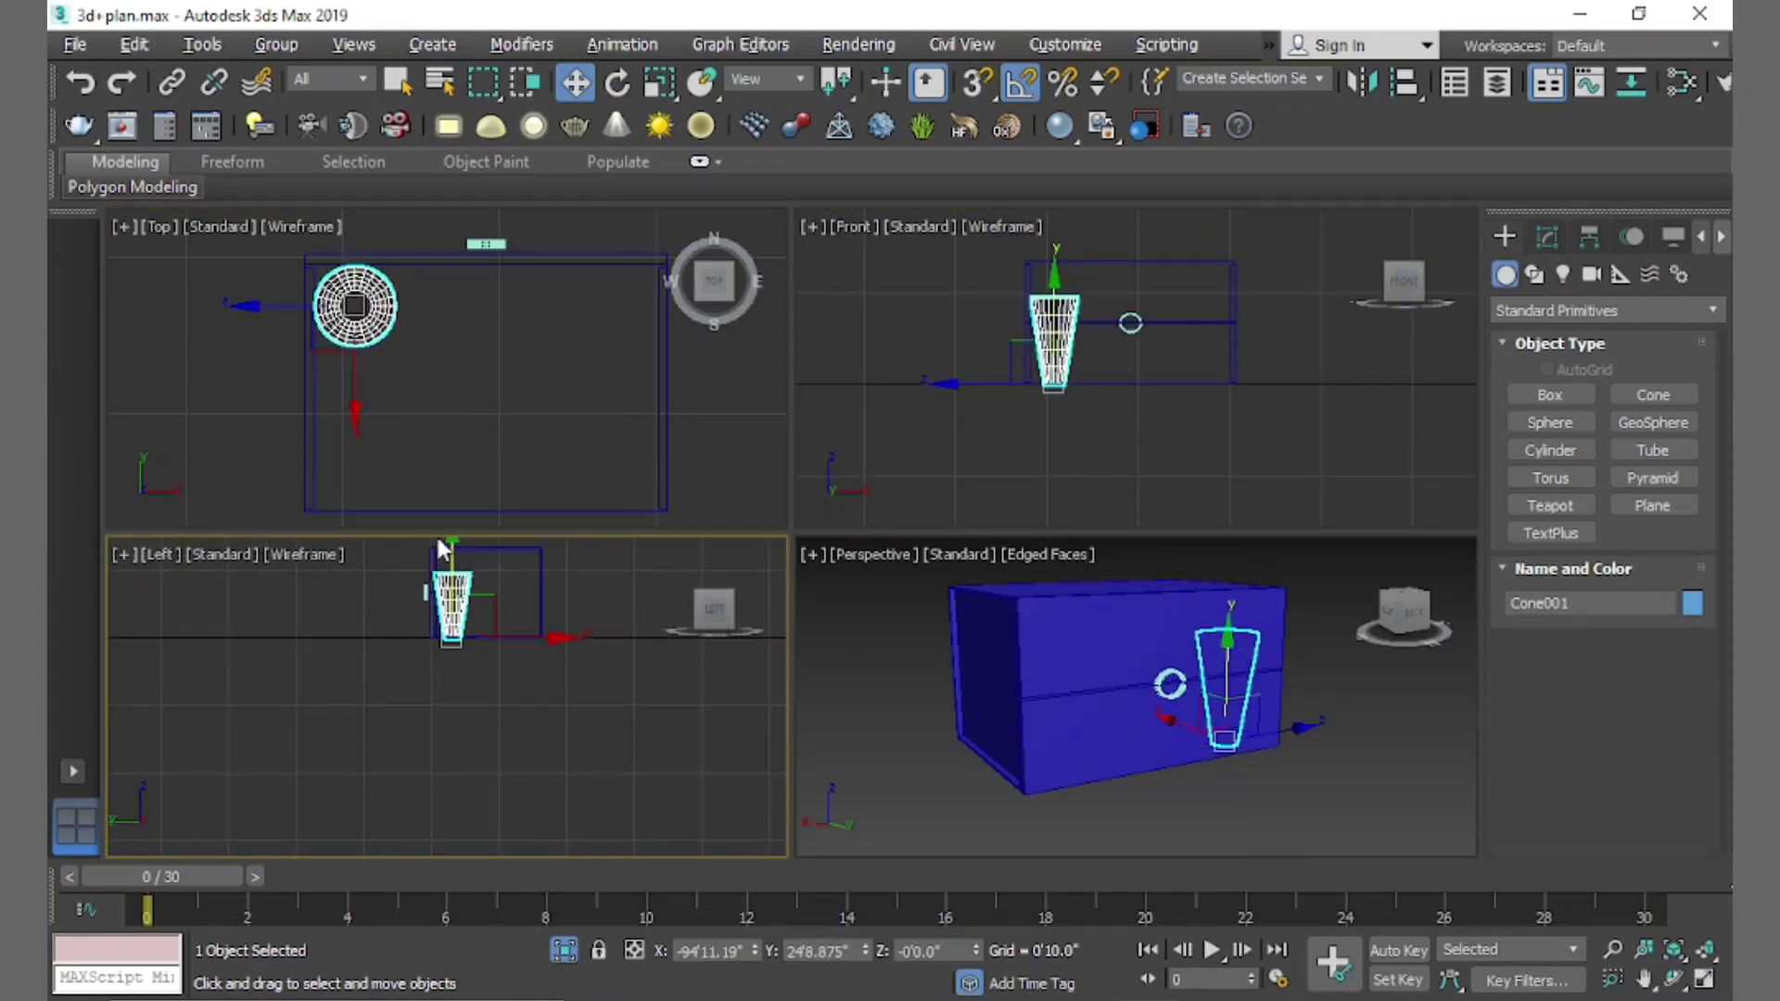
pyautogui.moveTo(446, 547); pyautogui.dragTo(451, 614)
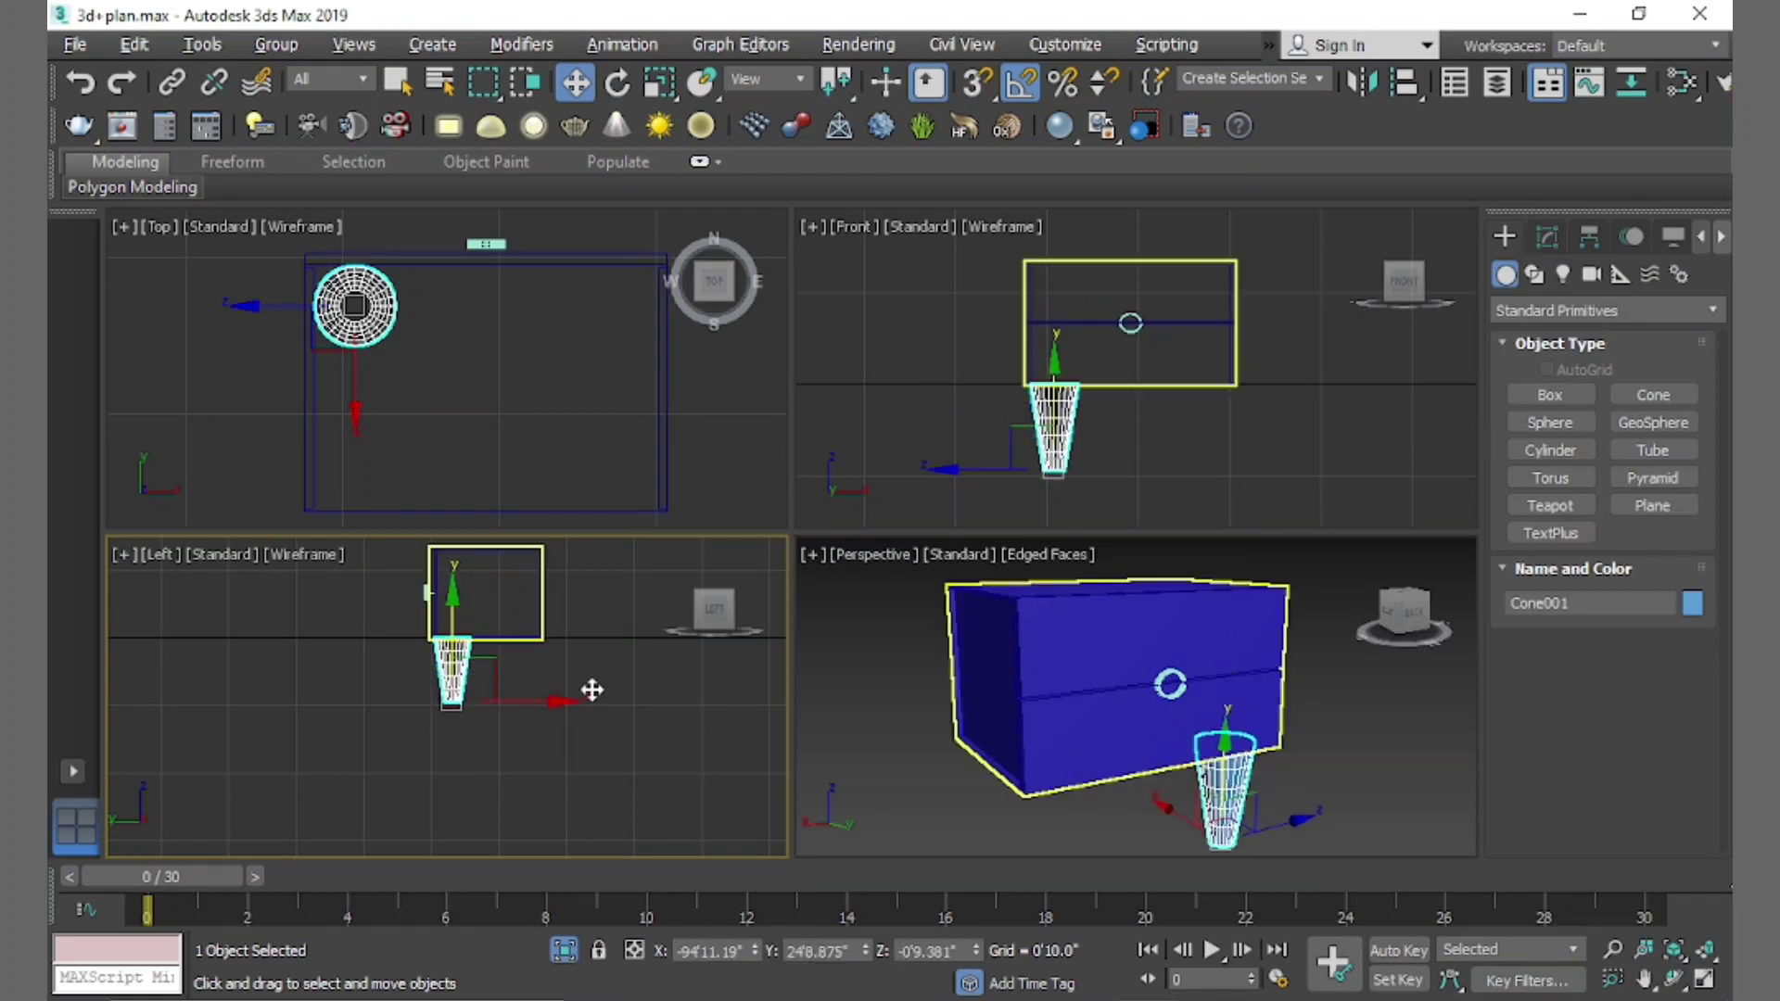
pyautogui.moveTo(1203, 809)
pyautogui.mouseDown(button='middle')
pyautogui.moveTo(1203, 772)
pyautogui.moveTo(1037, 692)
pyautogui.mouseUp(button='middle')
pyautogui.hotkey('alt', 'w')
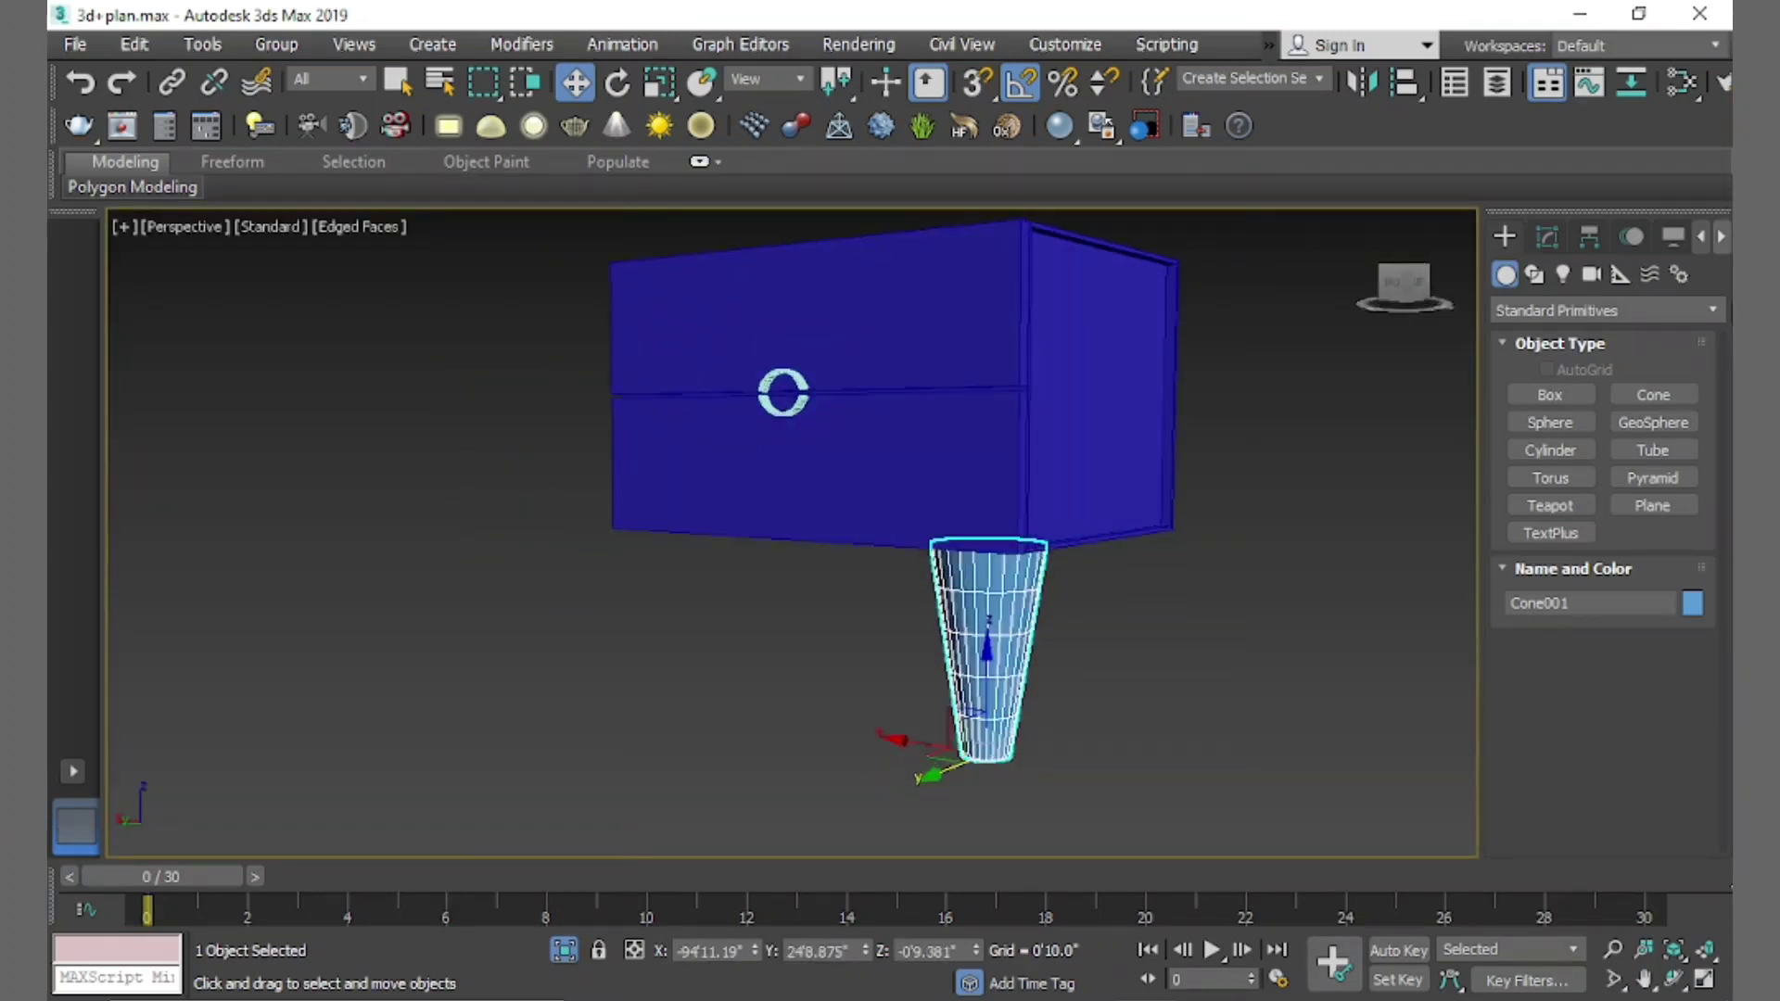
# In the Modify panel, set Cone001 to Radius 1 0'0.254" and Radius 2 0'0.497"
pyautogui.click(1548, 237)
pyautogui.scroll(2, 1530, 664)
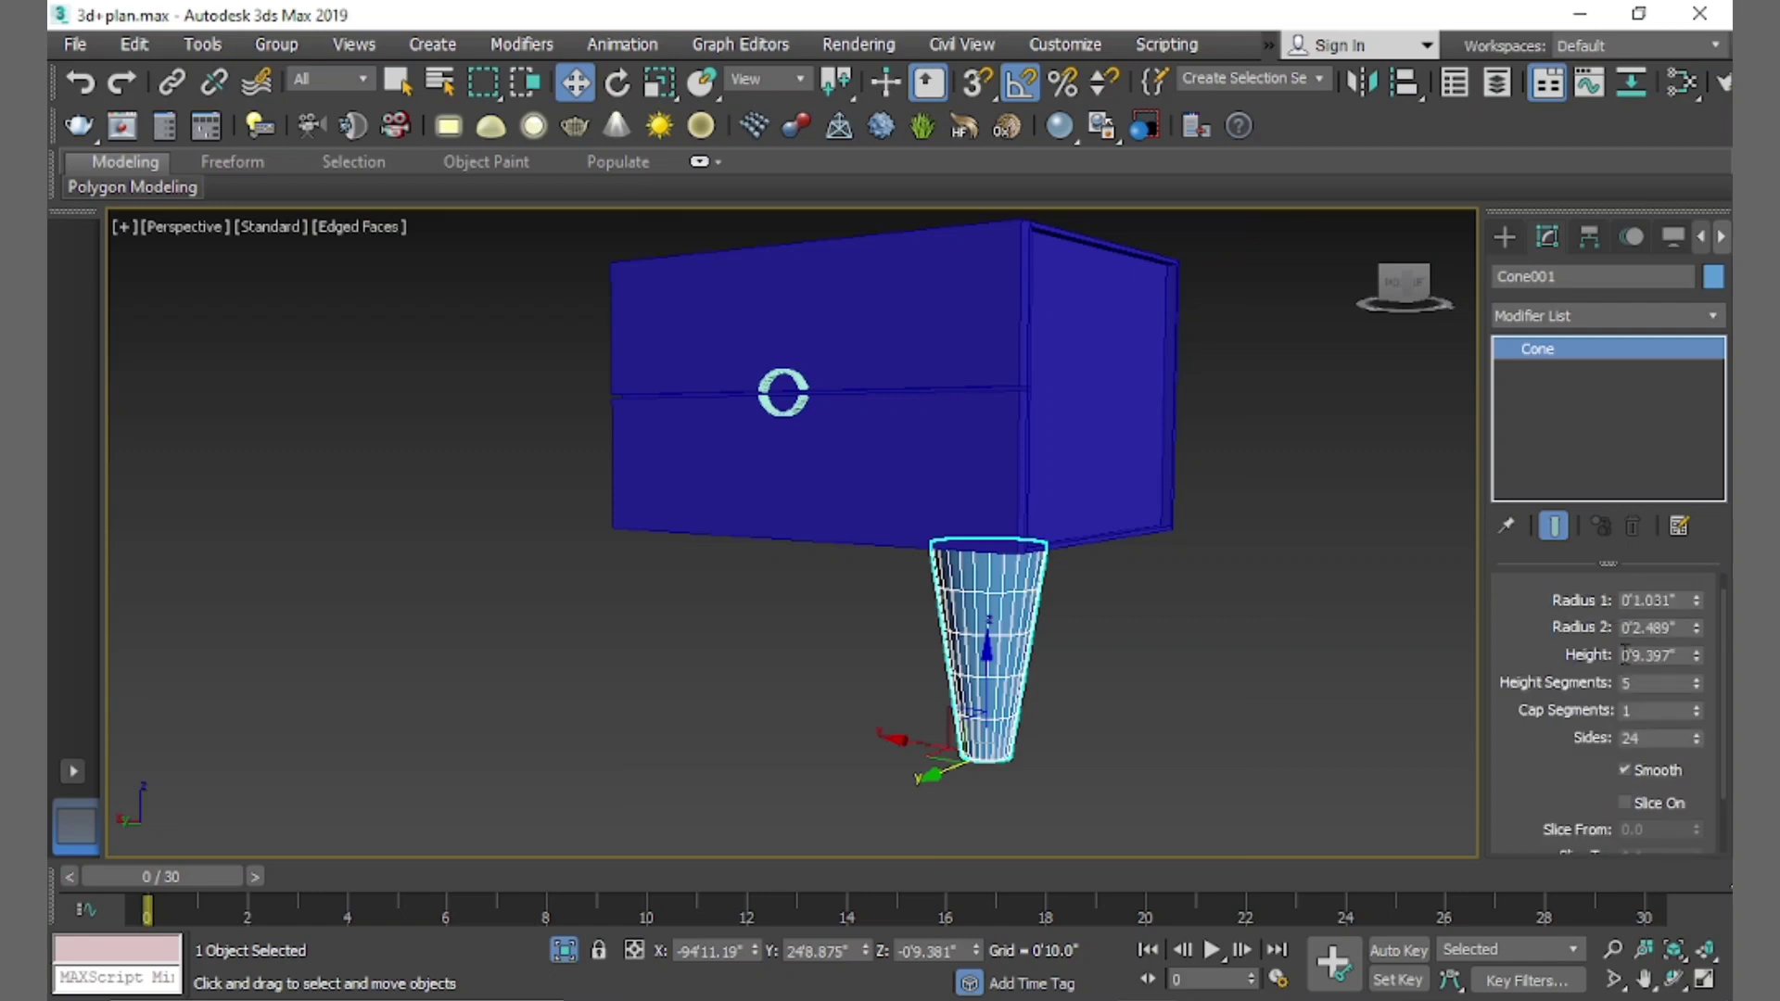
pyautogui.moveTo(1697, 601)
pyautogui.mouseDown()
pyautogui.moveTo(1715, 676)
pyautogui.moveTo(1699, 725)
pyautogui.mouseUp()
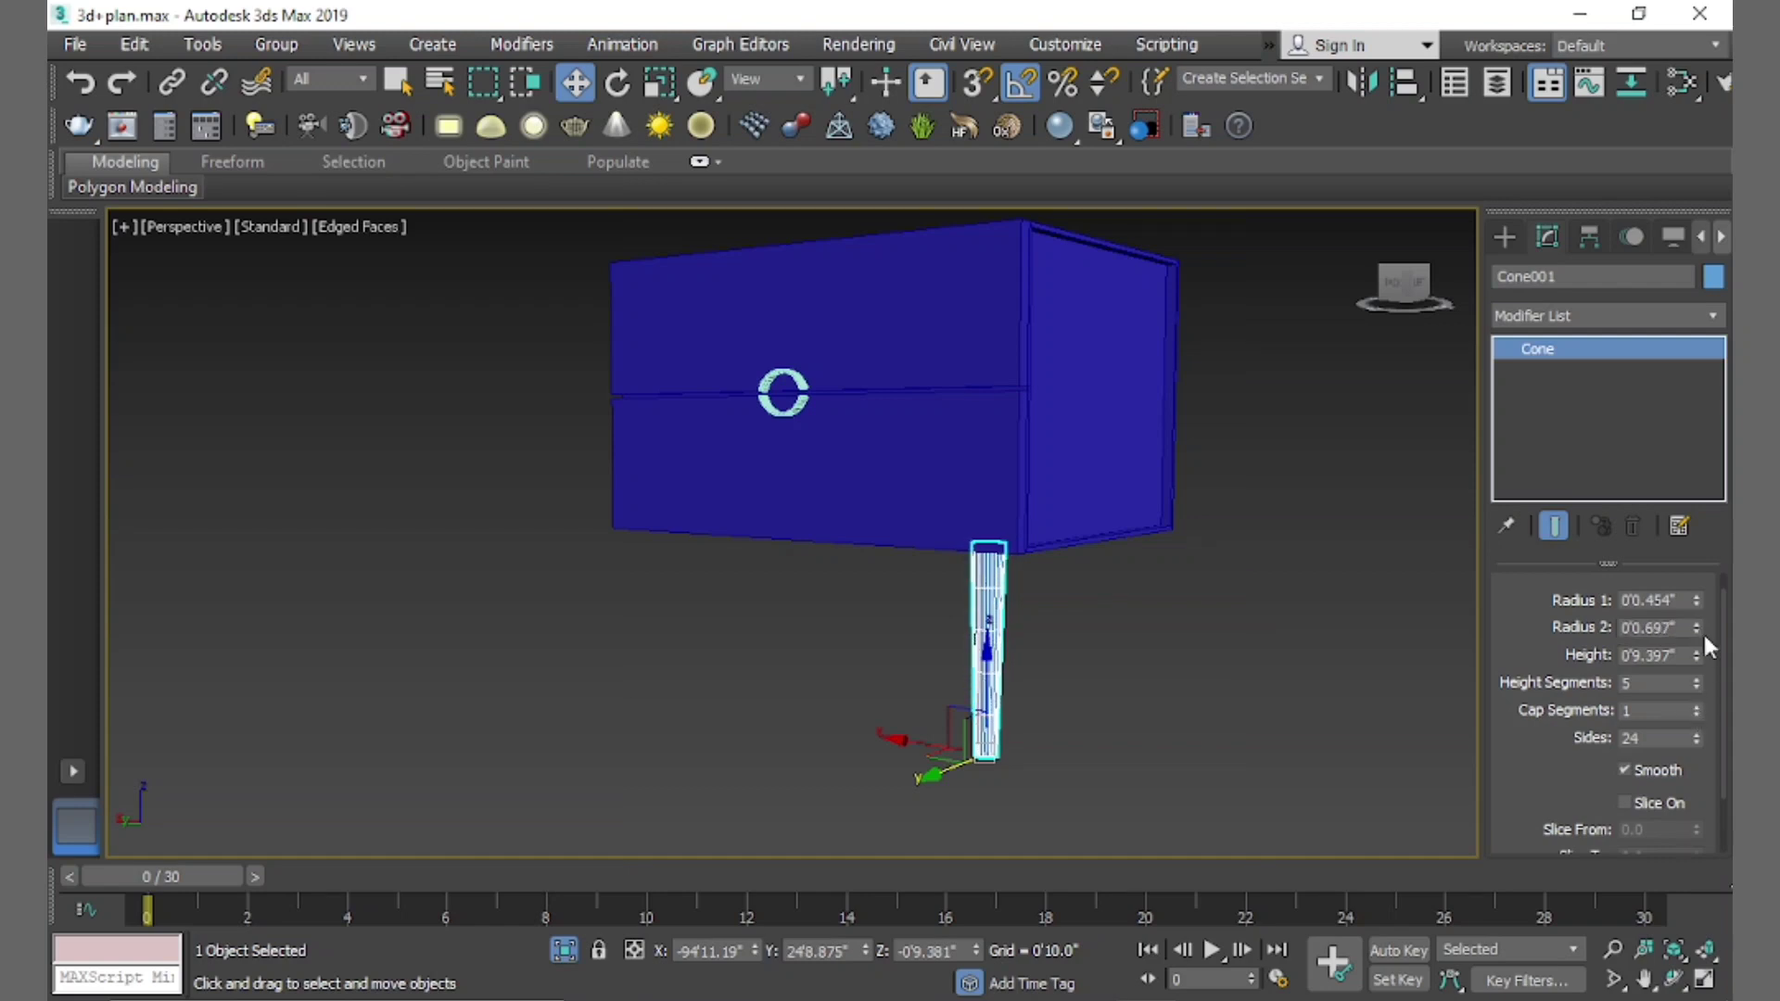
pyautogui.moveTo(1696, 600); pyautogui.dragTo(1701, 627)
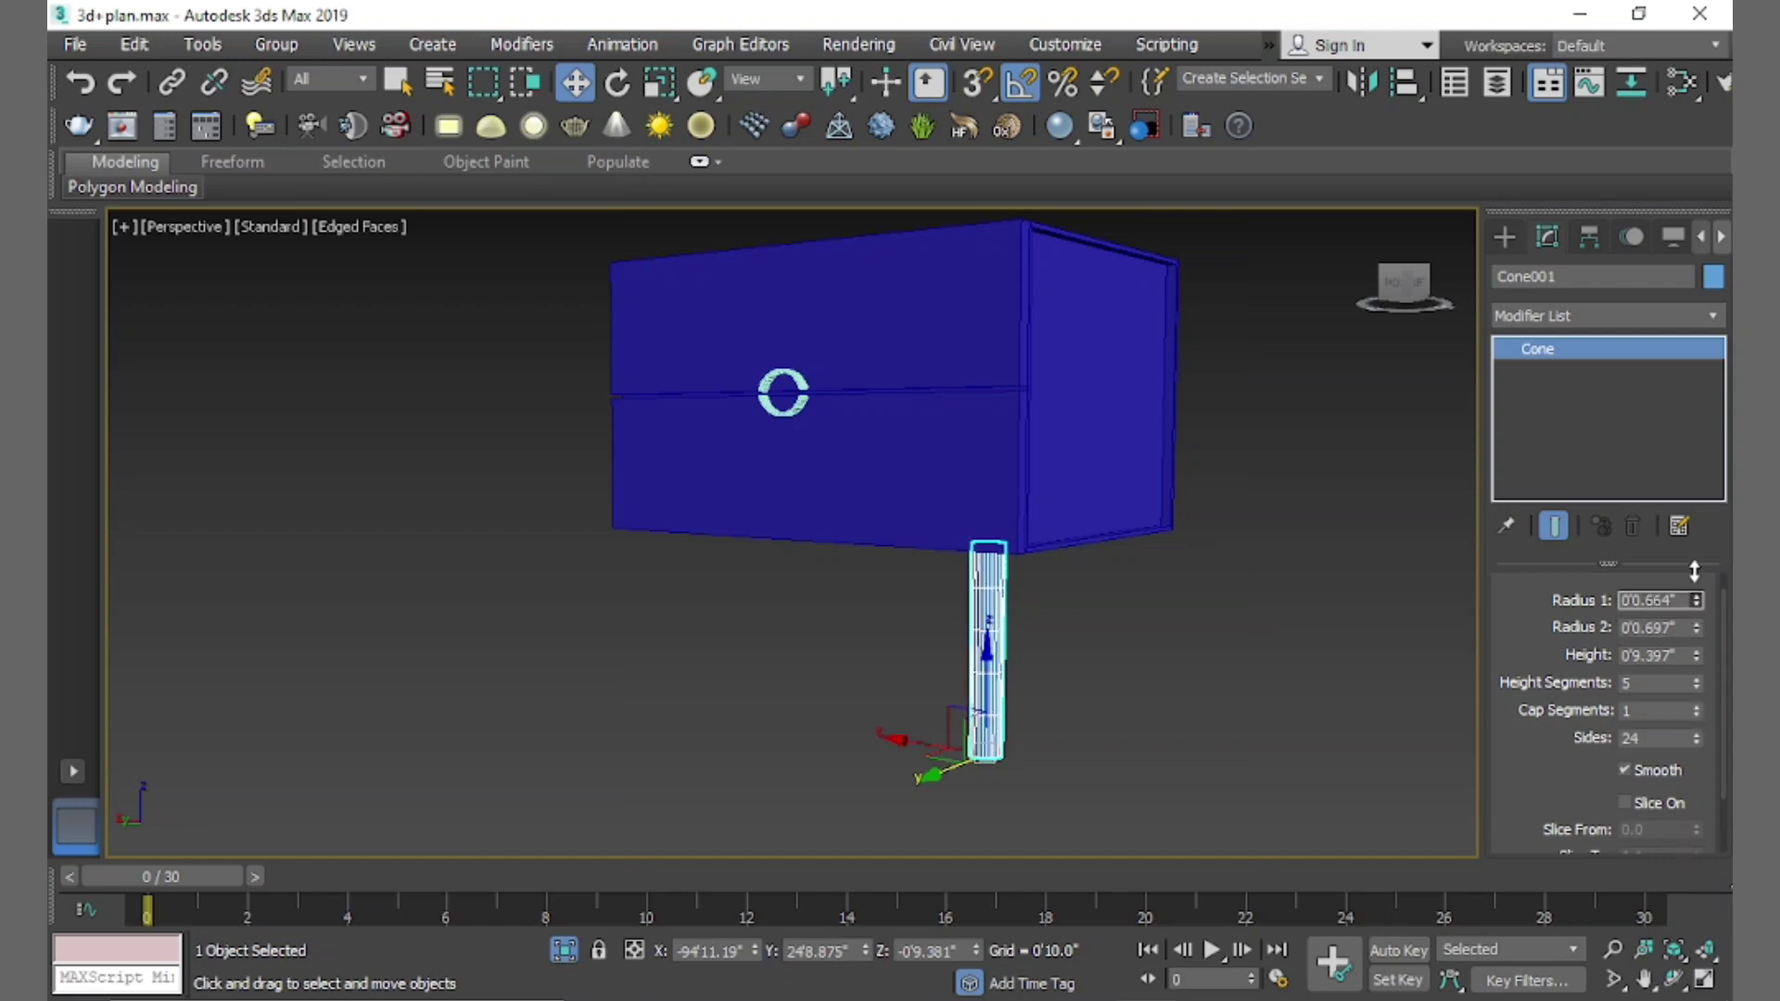
pyautogui.moveTo(1698, 630); pyautogui.dragTo(1700, 657)
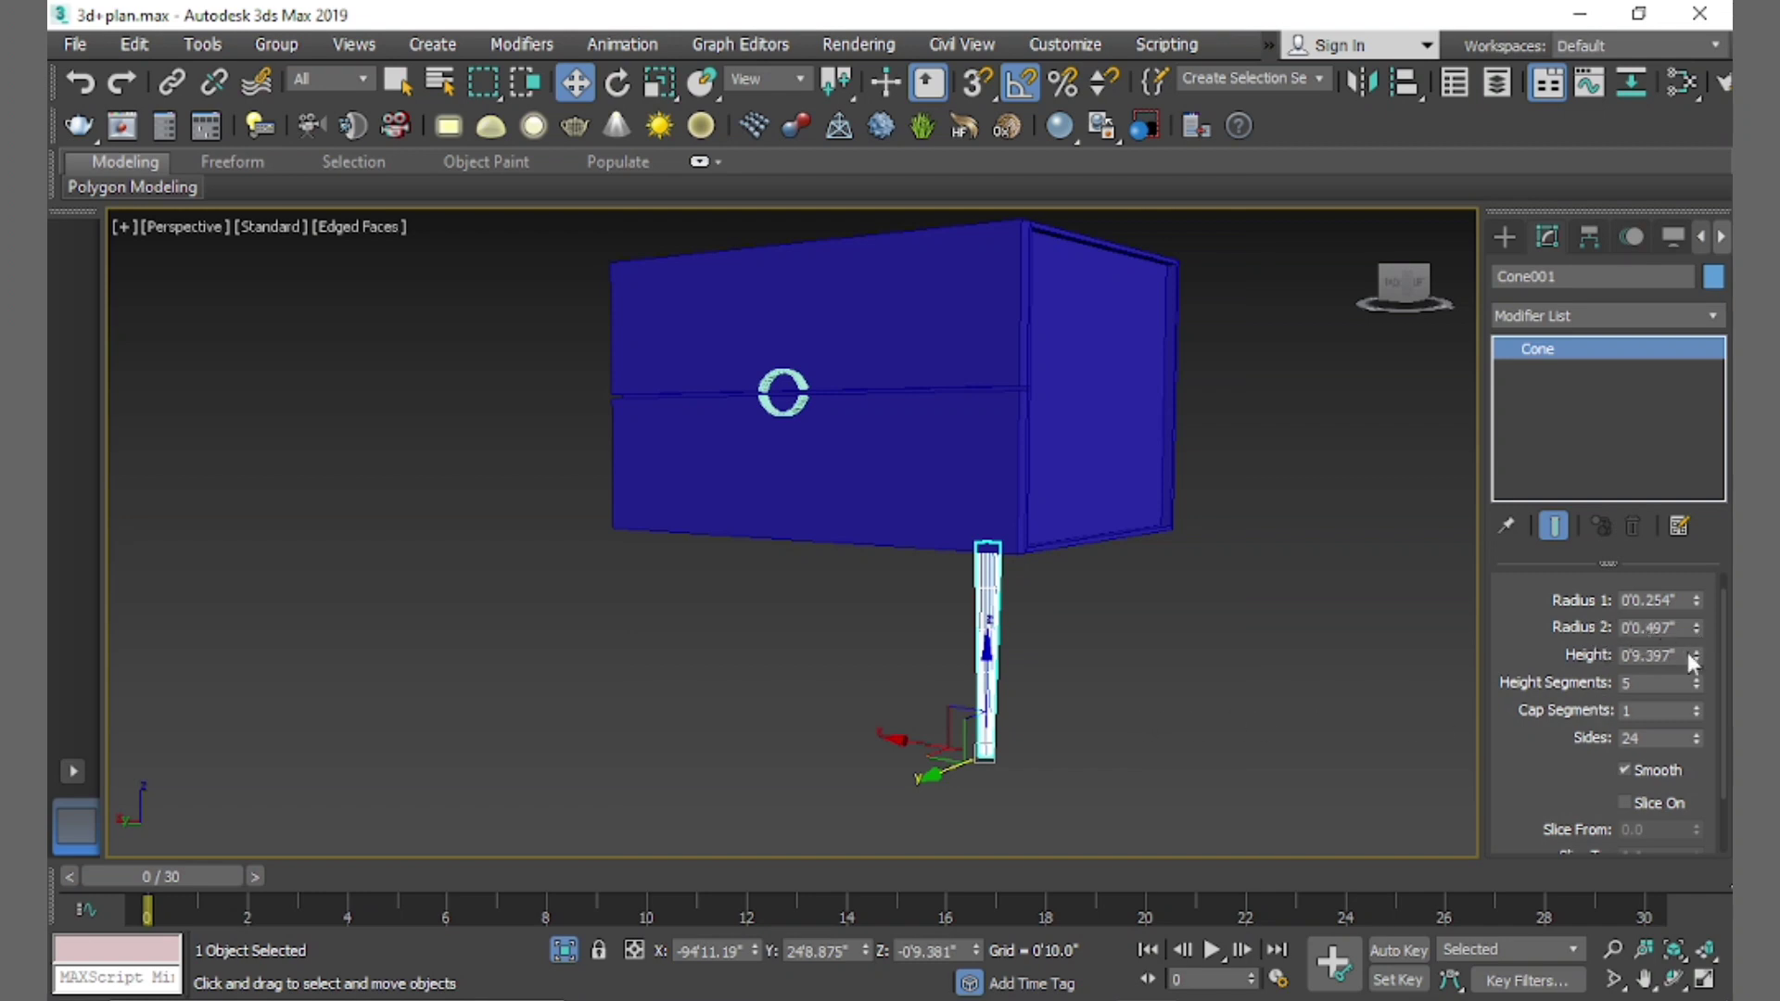
pyautogui.hotkey('alt', 'w')
# Rotate the cone leg to tilt it outward in the Front view
pyautogui.scroll(3, 1050, 471)
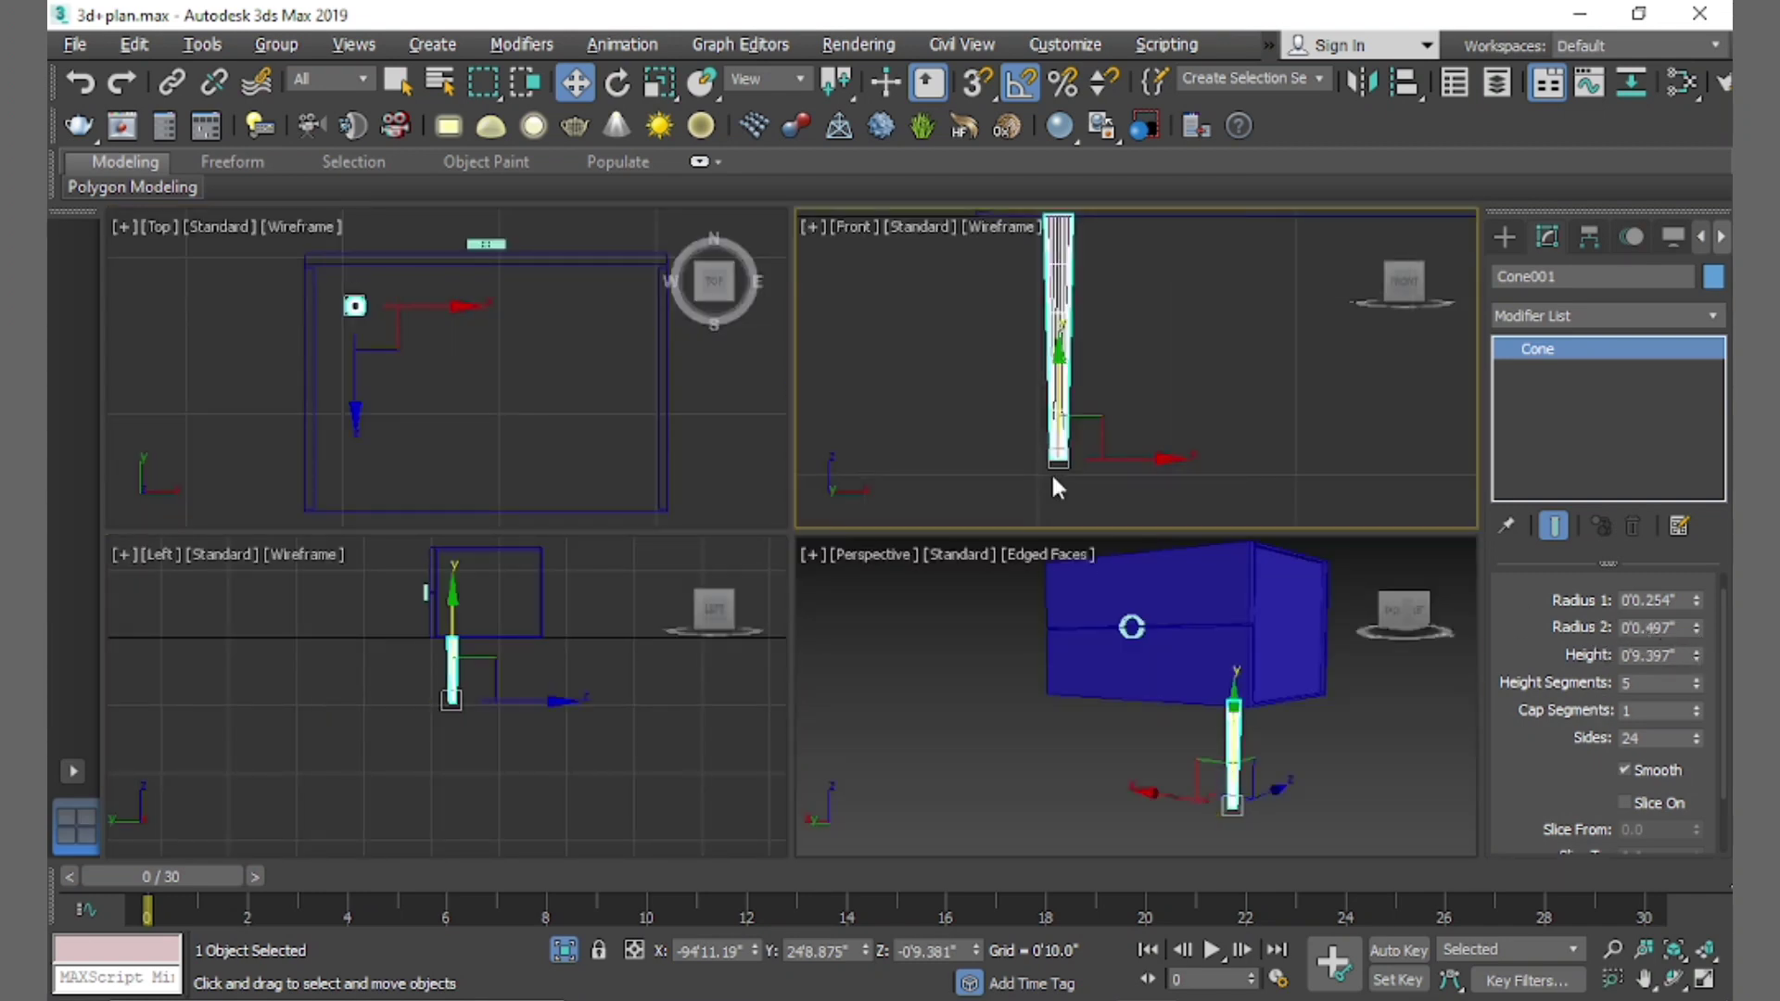
pyautogui.moveTo(1023, 371); pyautogui.dragTo(1022, 380, button='middle')
pyautogui.click(617, 82)
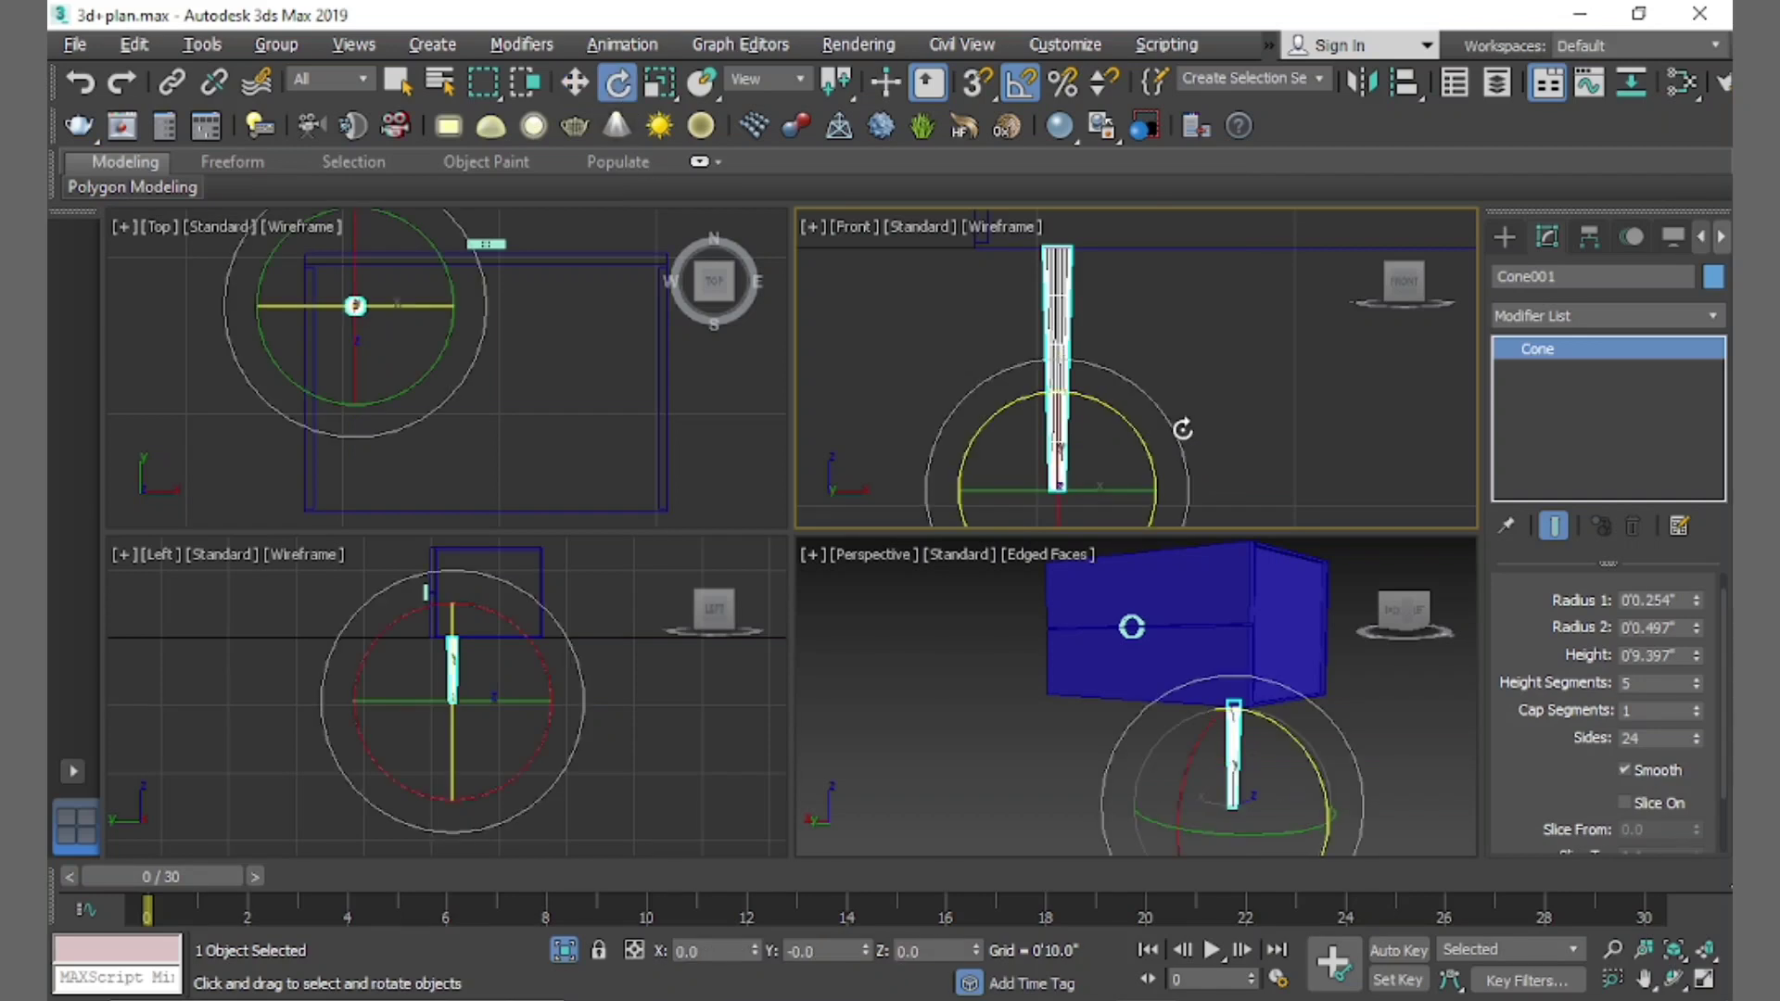
pyautogui.moveTo(1158, 453); pyautogui.dragTo(1158, 453)
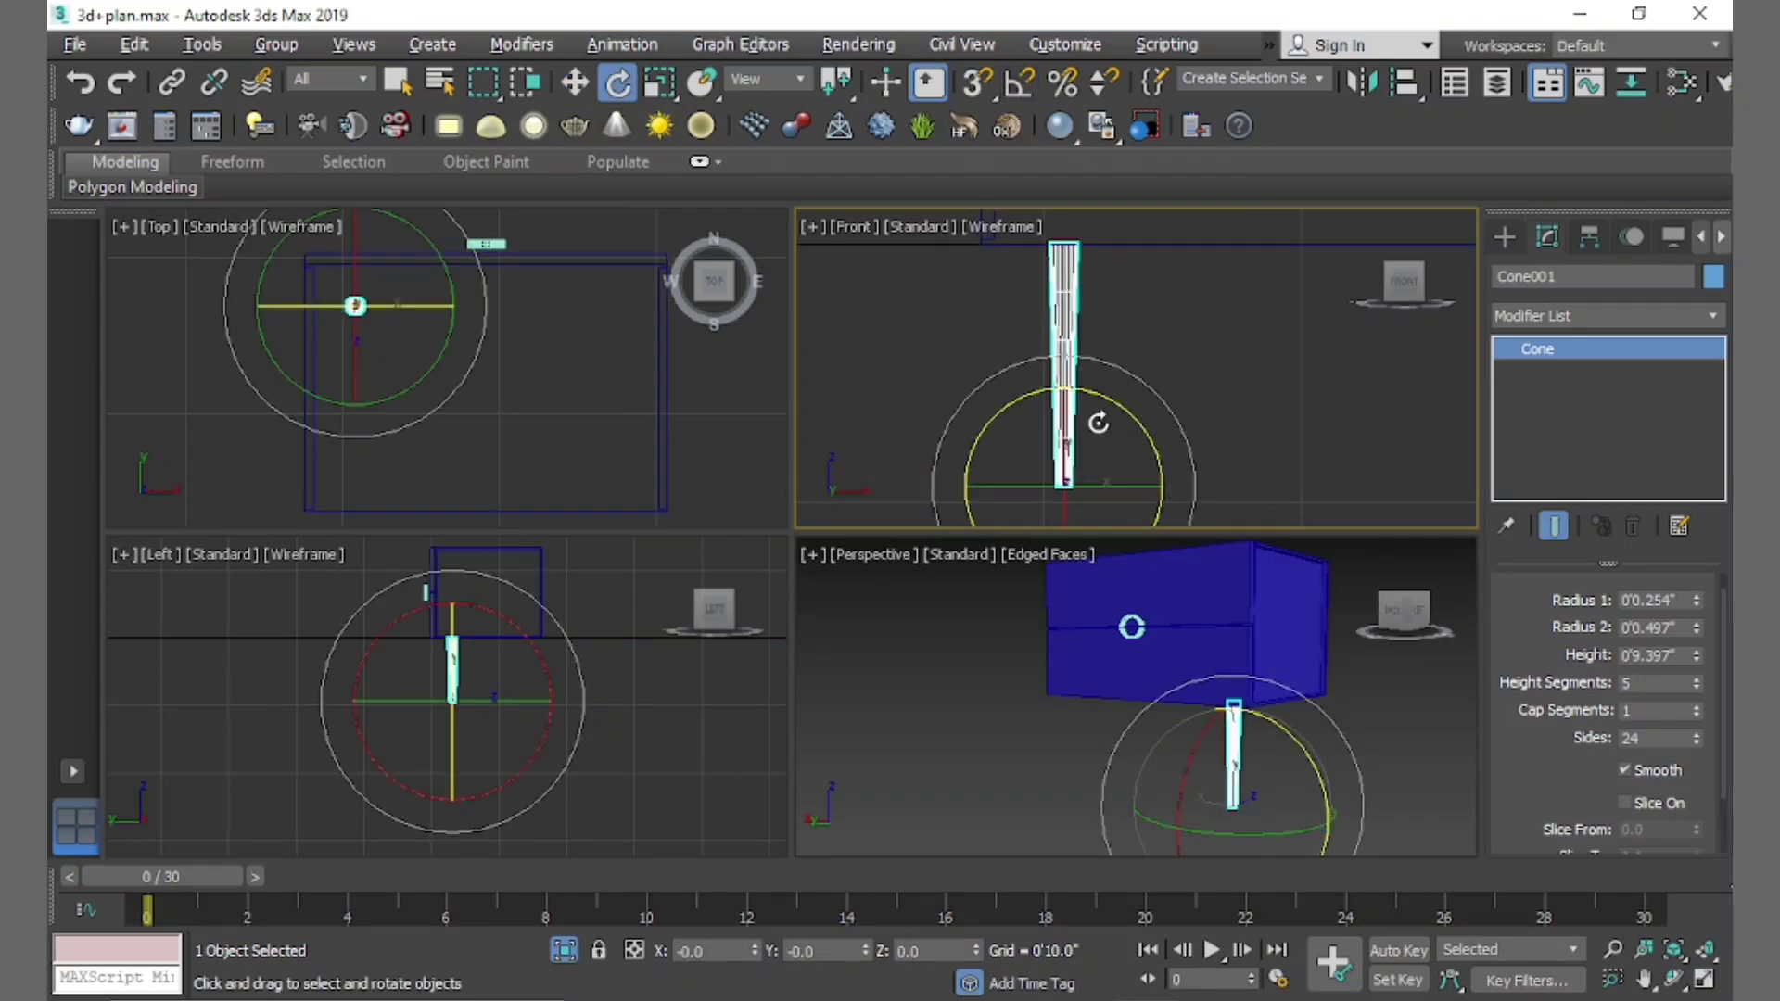
pyautogui.moveTo(1150, 439); pyautogui.dragTo(1197, 374)
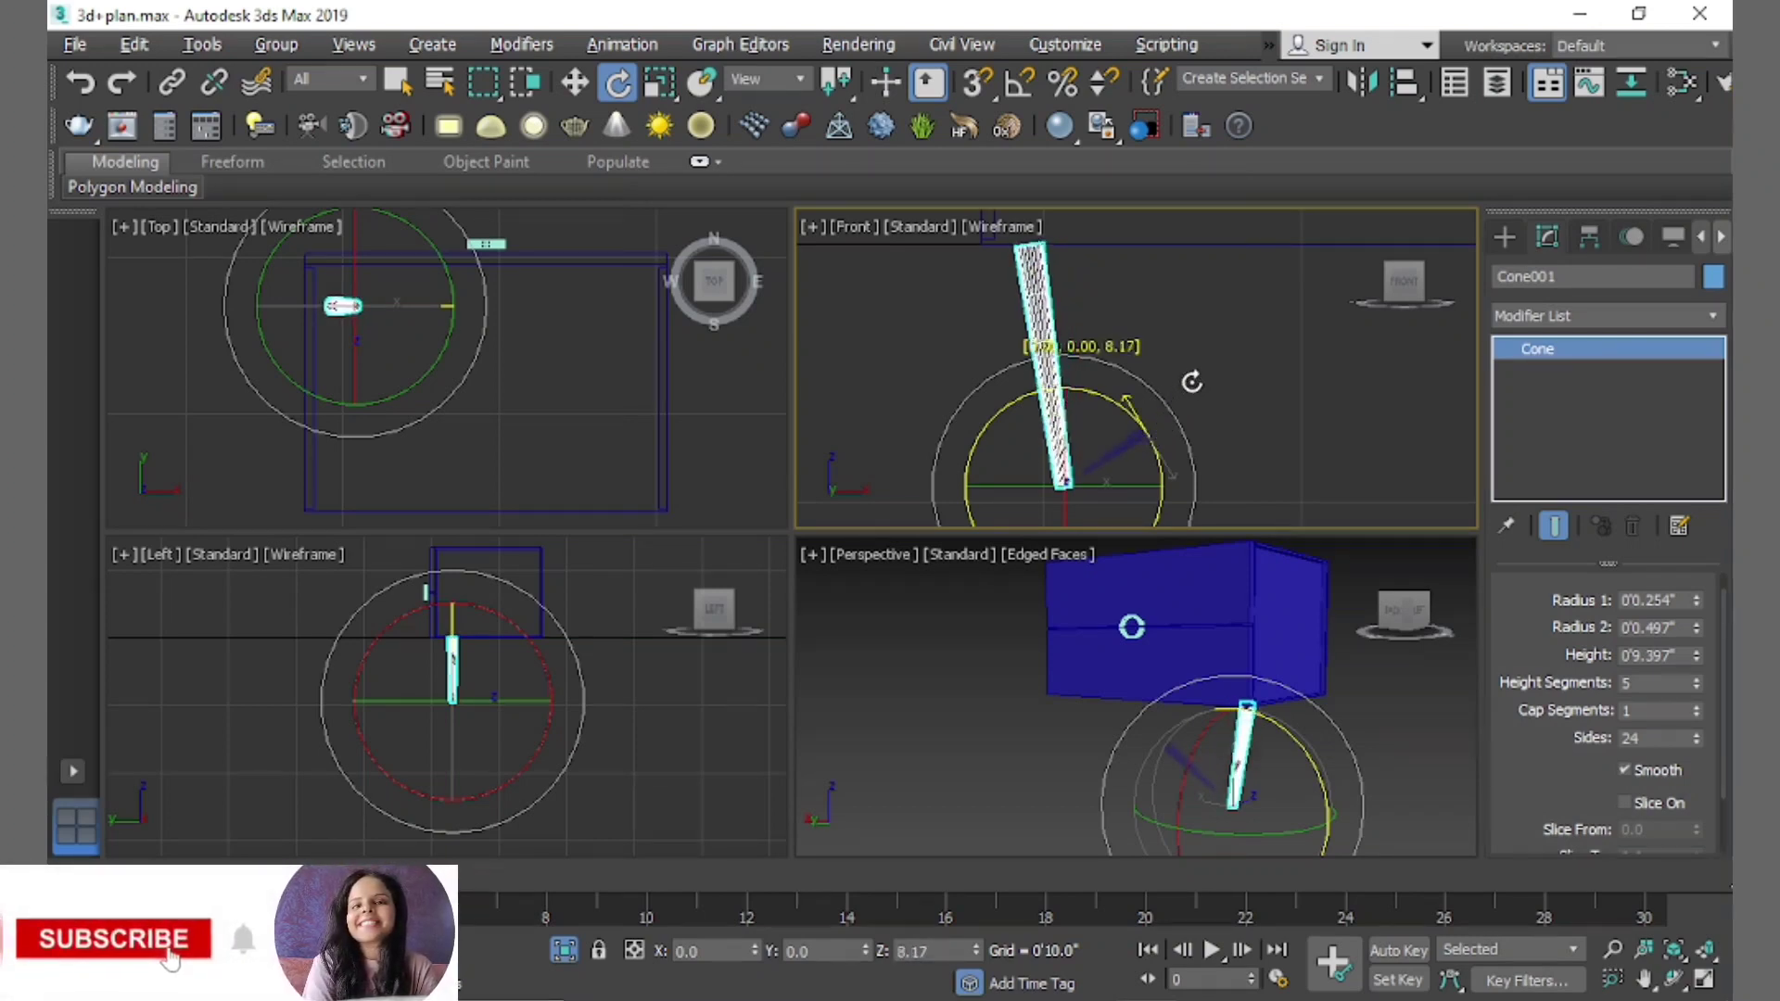
pyautogui.moveTo(1197, 373); pyautogui.dragTo(1164, 350)
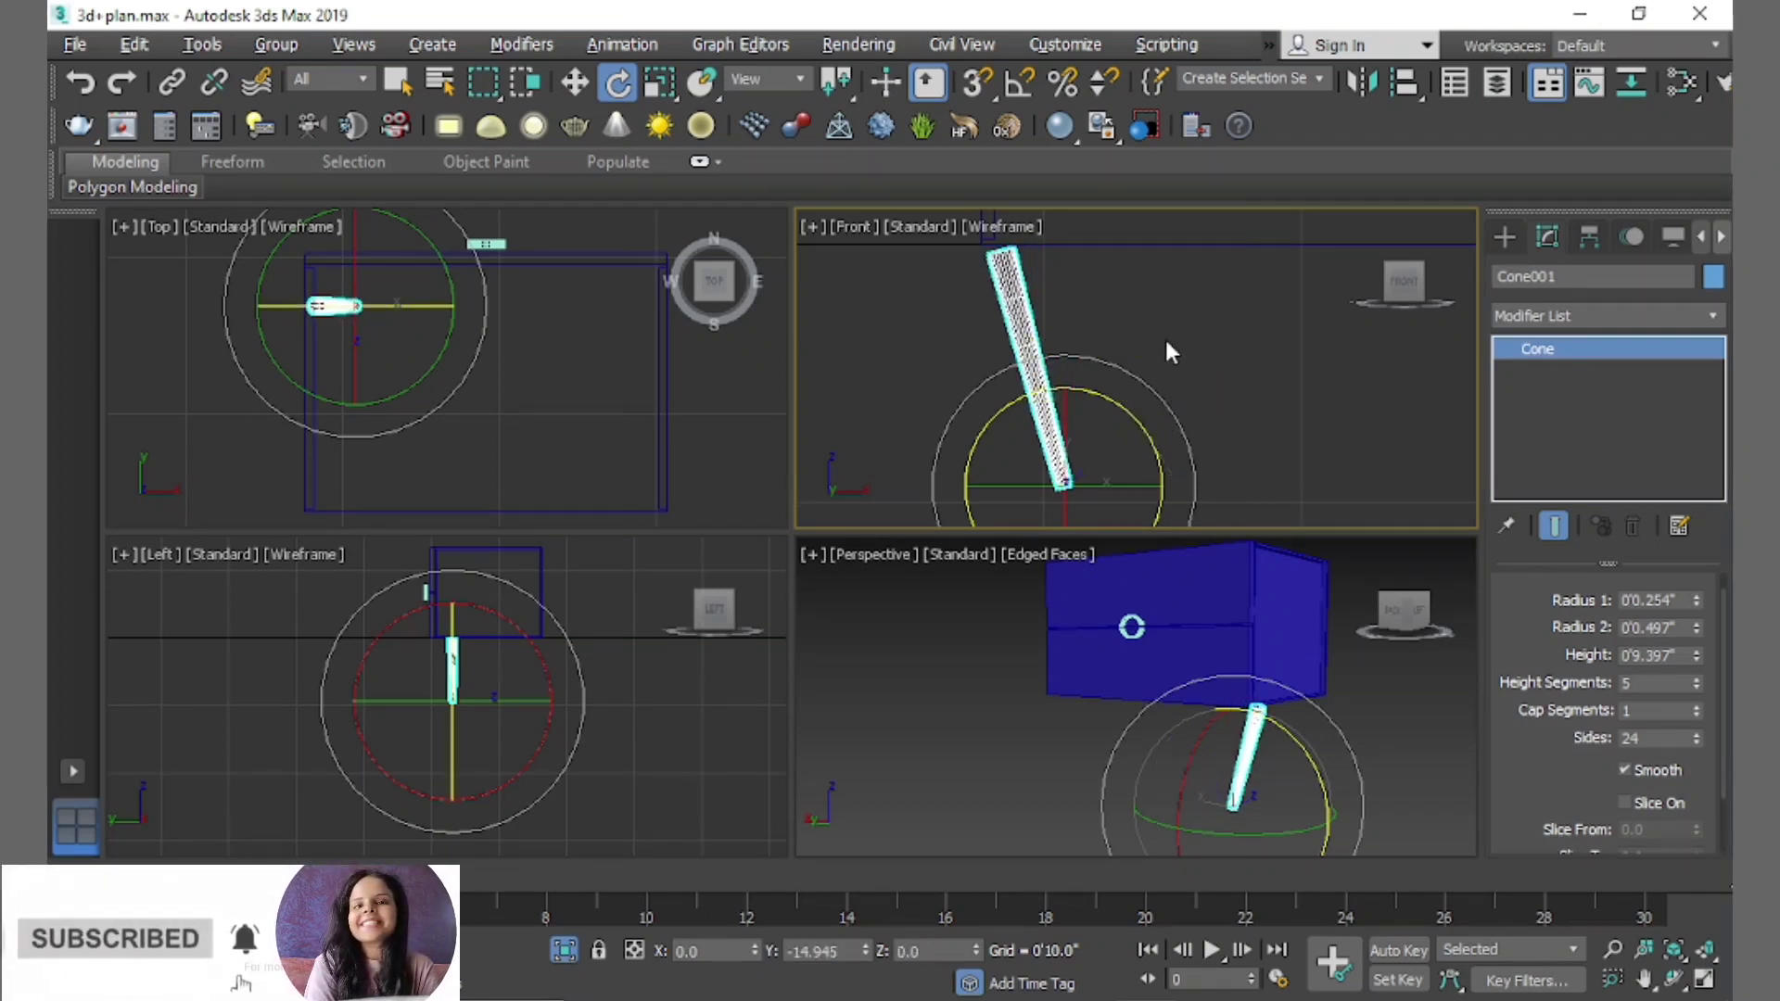
# Nudge the leg with Move, then undo so it stands upright again
pyautogui.press('w')
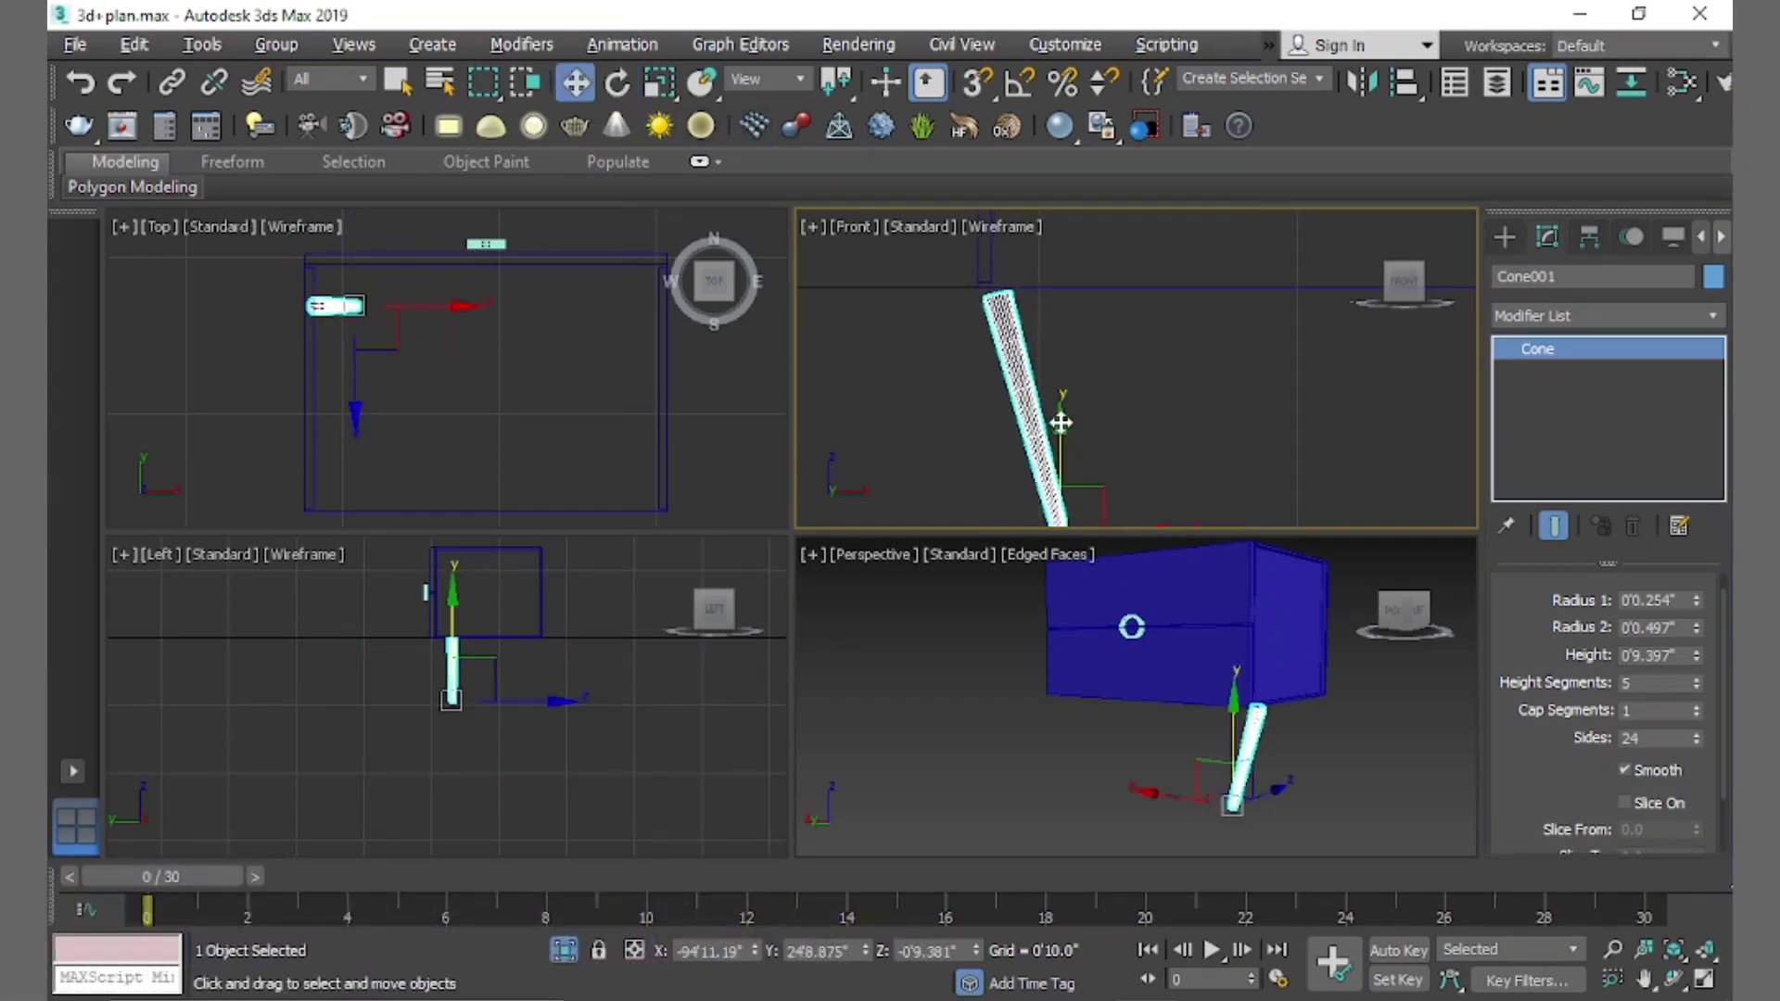
pyautogui.moveTo(1063, 426); pyautogui.dragTo(1063, 420)
pyautogui.hotkey('ctrl', 'z')
pyautogui.hotkey('ctrl', 'z')
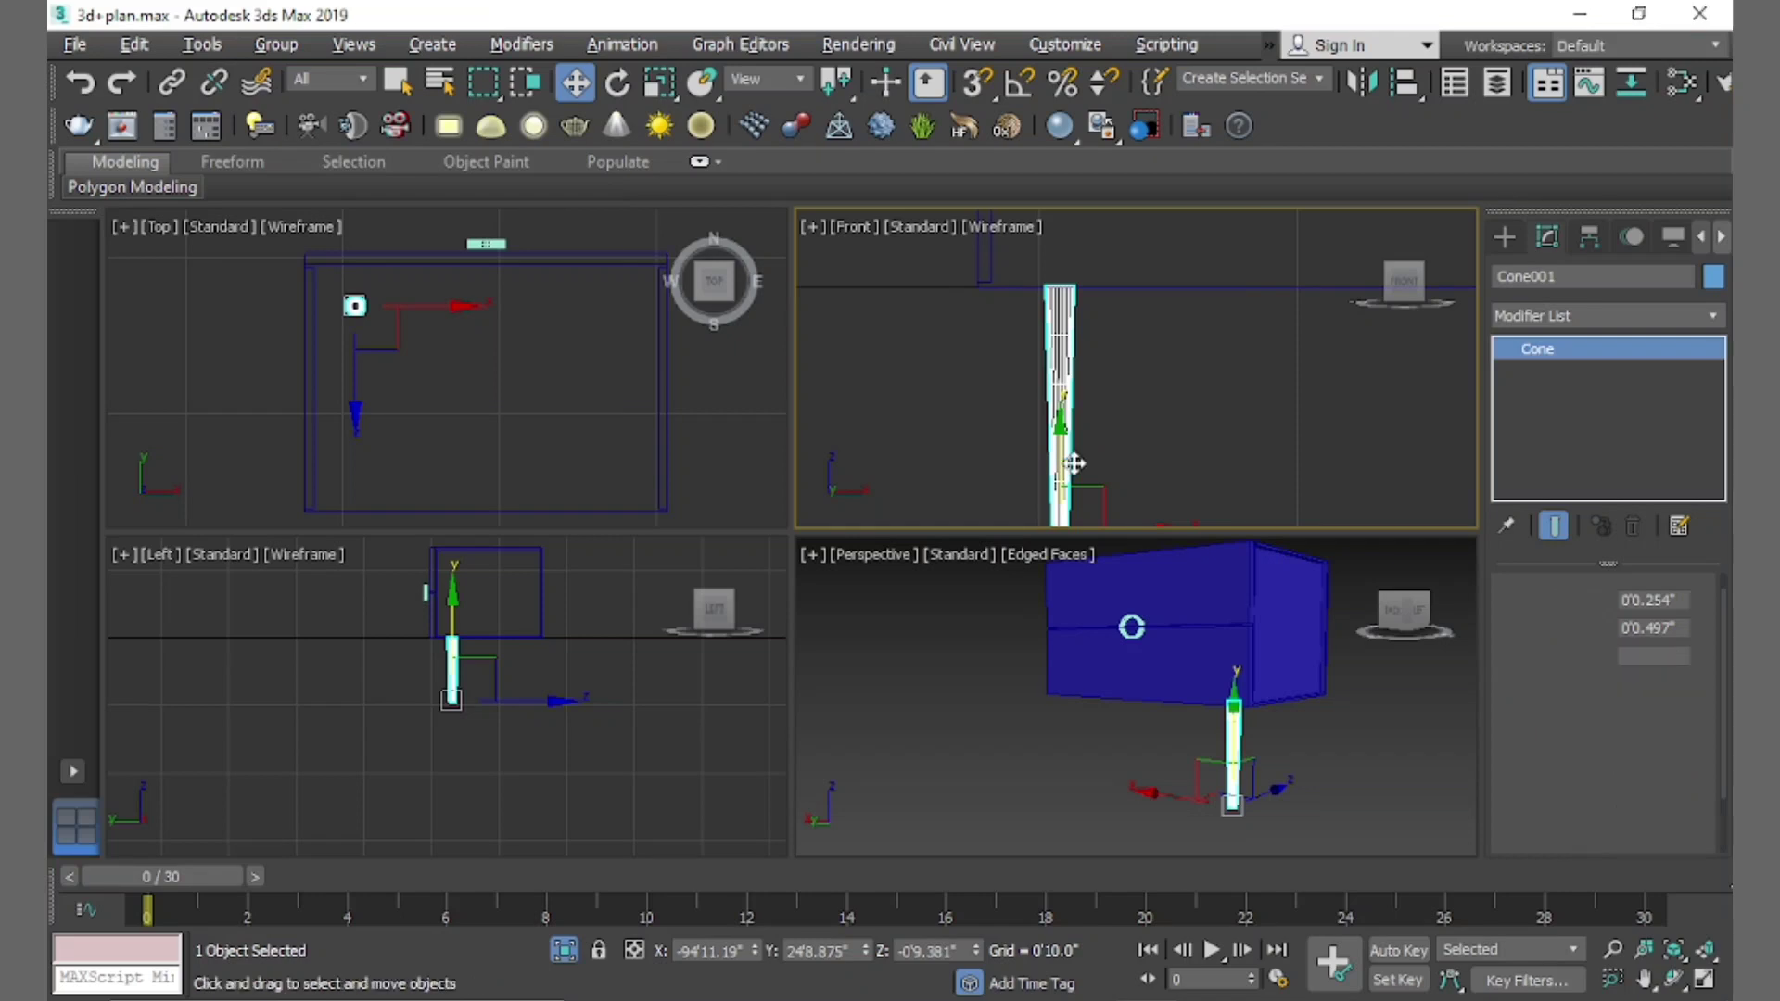
# Add a Skew modifier to the cone and increase its Amount to slant the leg
pyautogui.click(1713, 316)
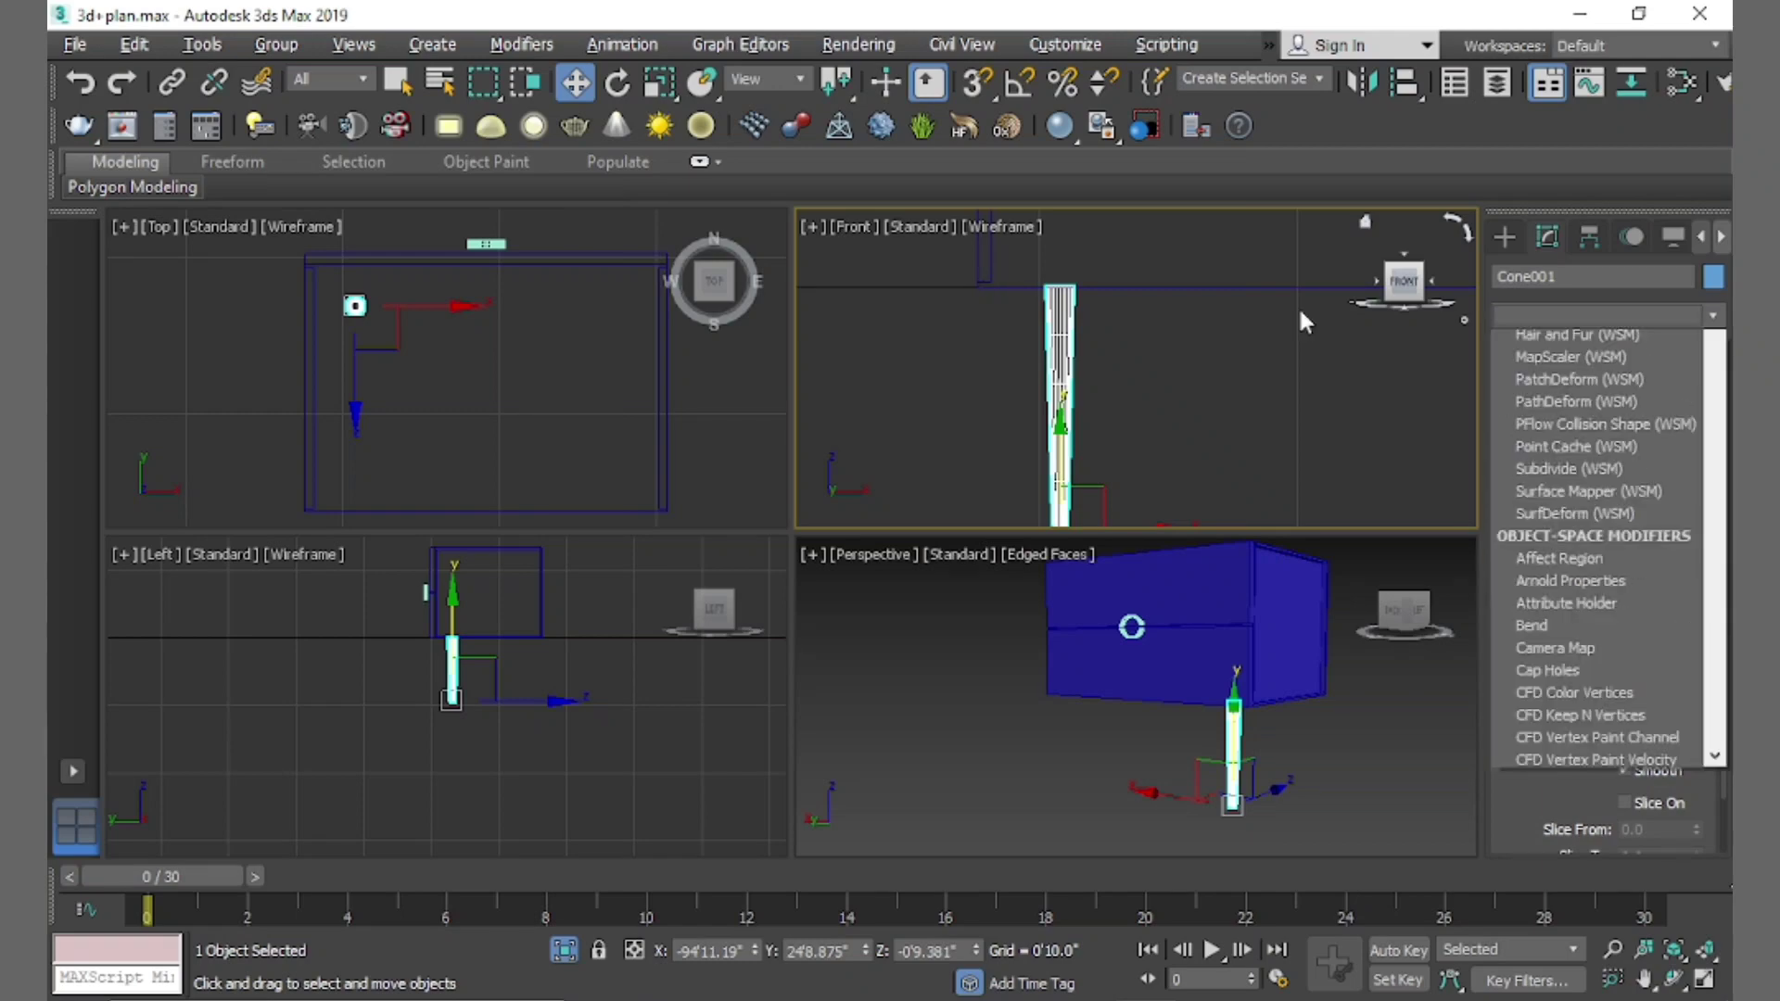
pyautogui.click(1712, 313)
pyautogui.scroll(-5, 1594, 463)
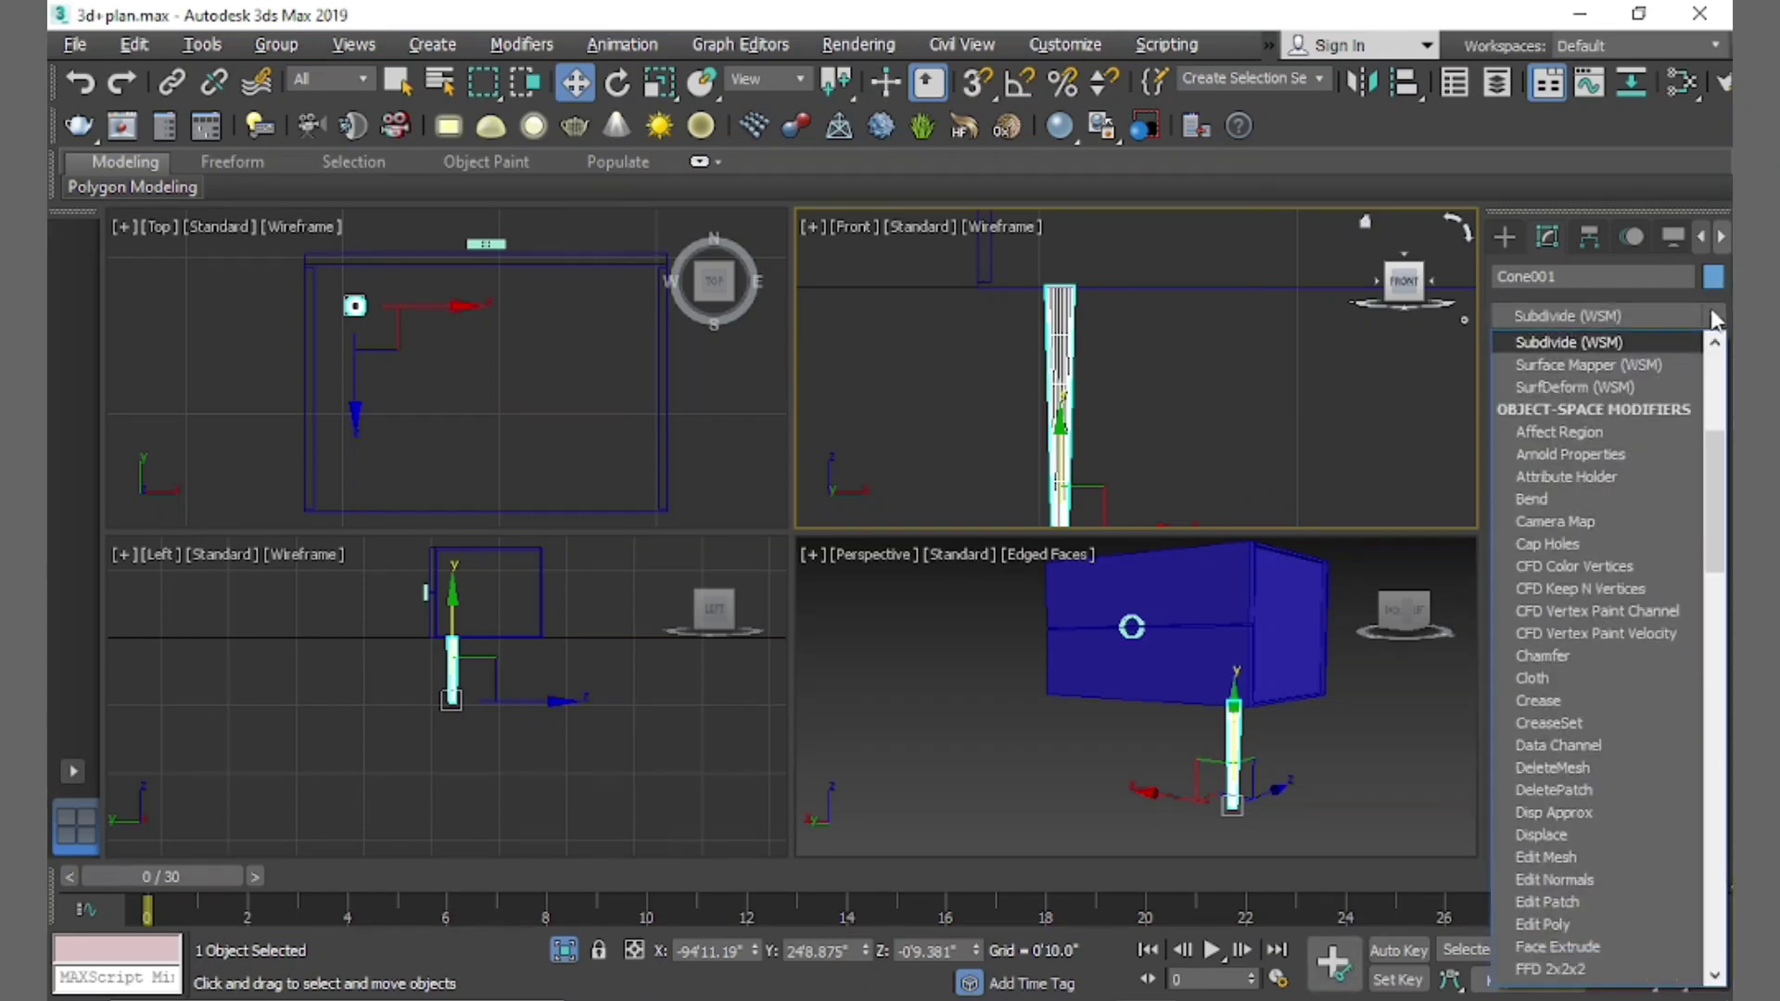
pyautogui.scroll(-15, 1589, 350)
pyautogui.click(1589, 341)
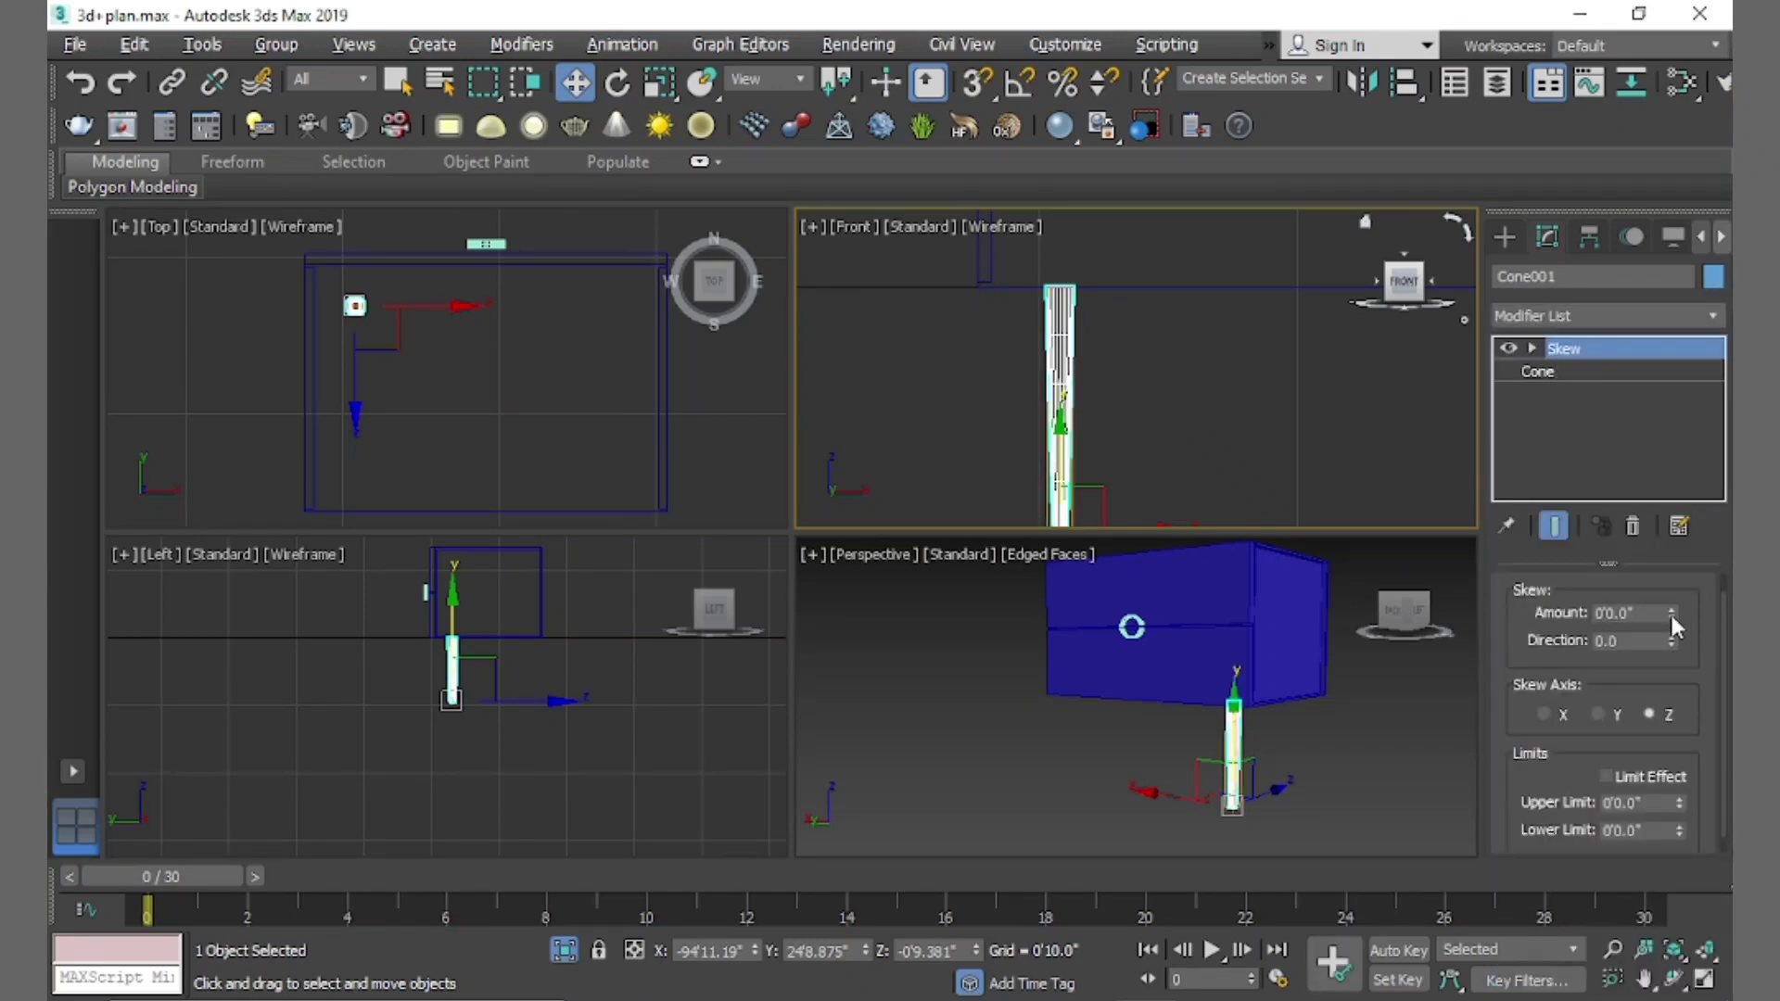
pyautogui.moveTo(1671, 613); pyautogui.dragTo(1607, 904)
pyautogui.moveTo(1132, 501)
pyautogui.mouseDown(button='middle')
pyautogui.moveTo(1025, 318)
pyautogui.moveTo(953, 298)
pyautogui.mouseUp(button='middle')
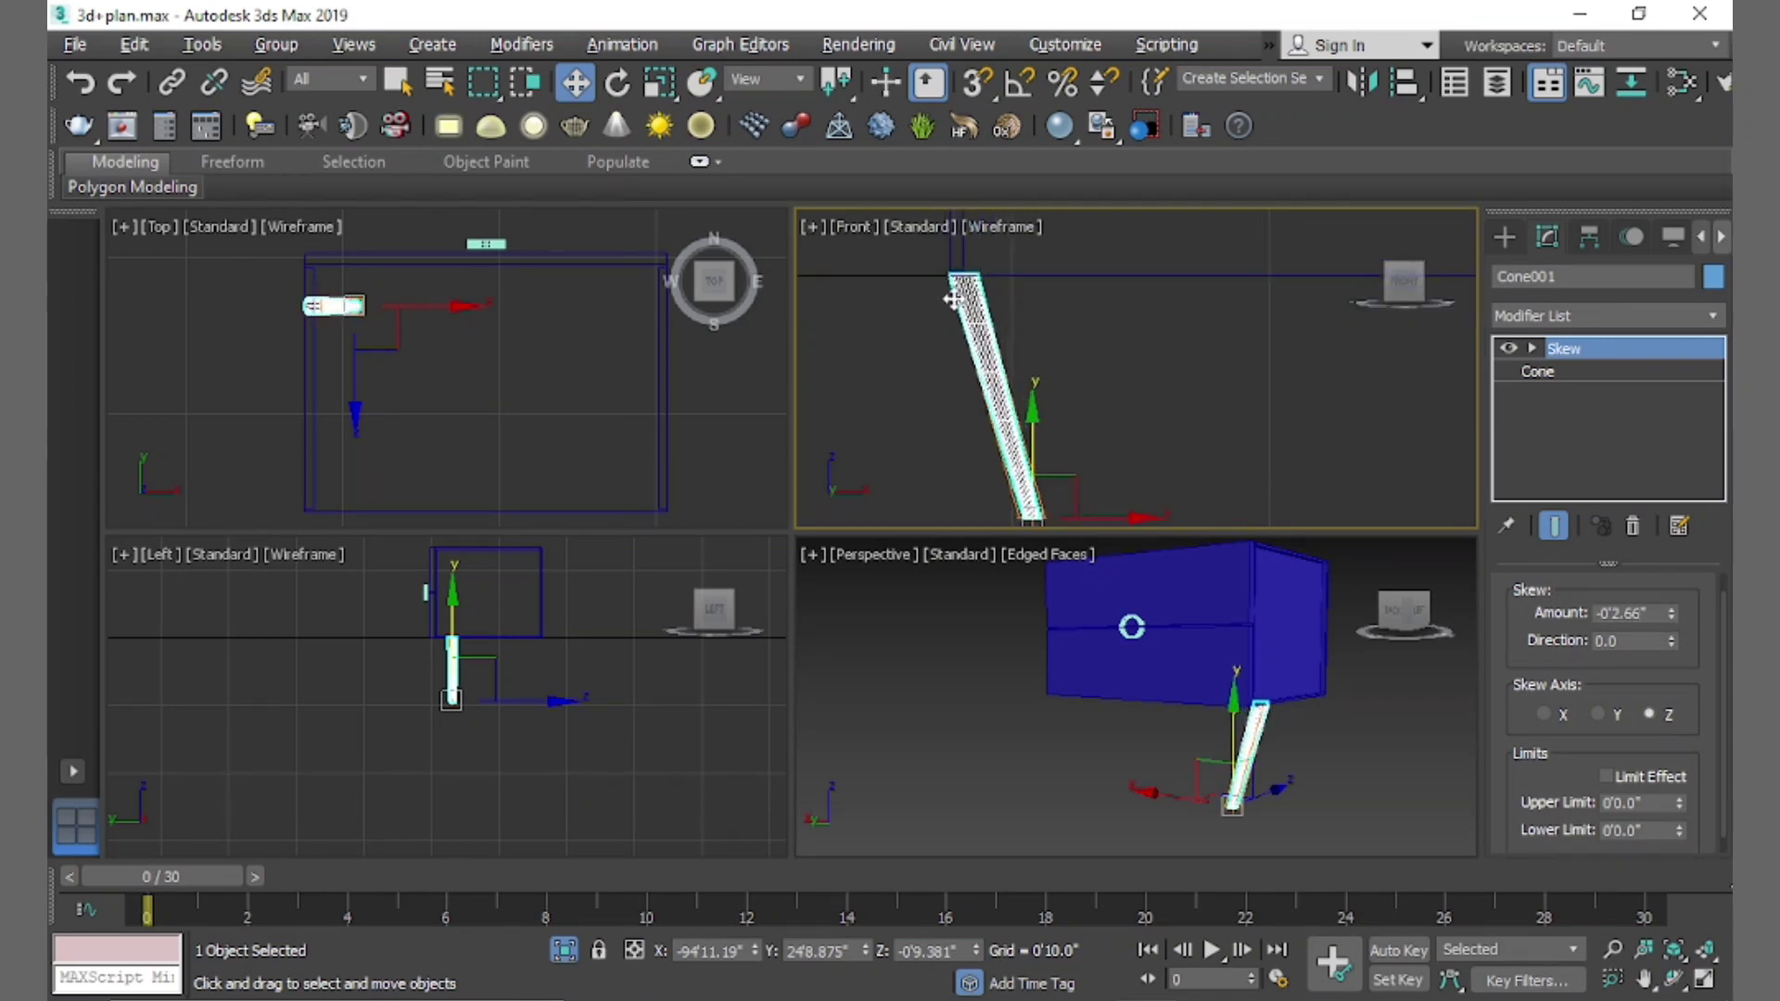
# Rotate the skewed leg in the Front view to lean the other way
pyautogui.moveTo(1087, 430)
pyautogui.mouseDown(button='middle')
pyautogui.moveTo(1326, 449)
pyautogui.moveTo(1177, 398)
pyautogui.mouseUp(button='middle')
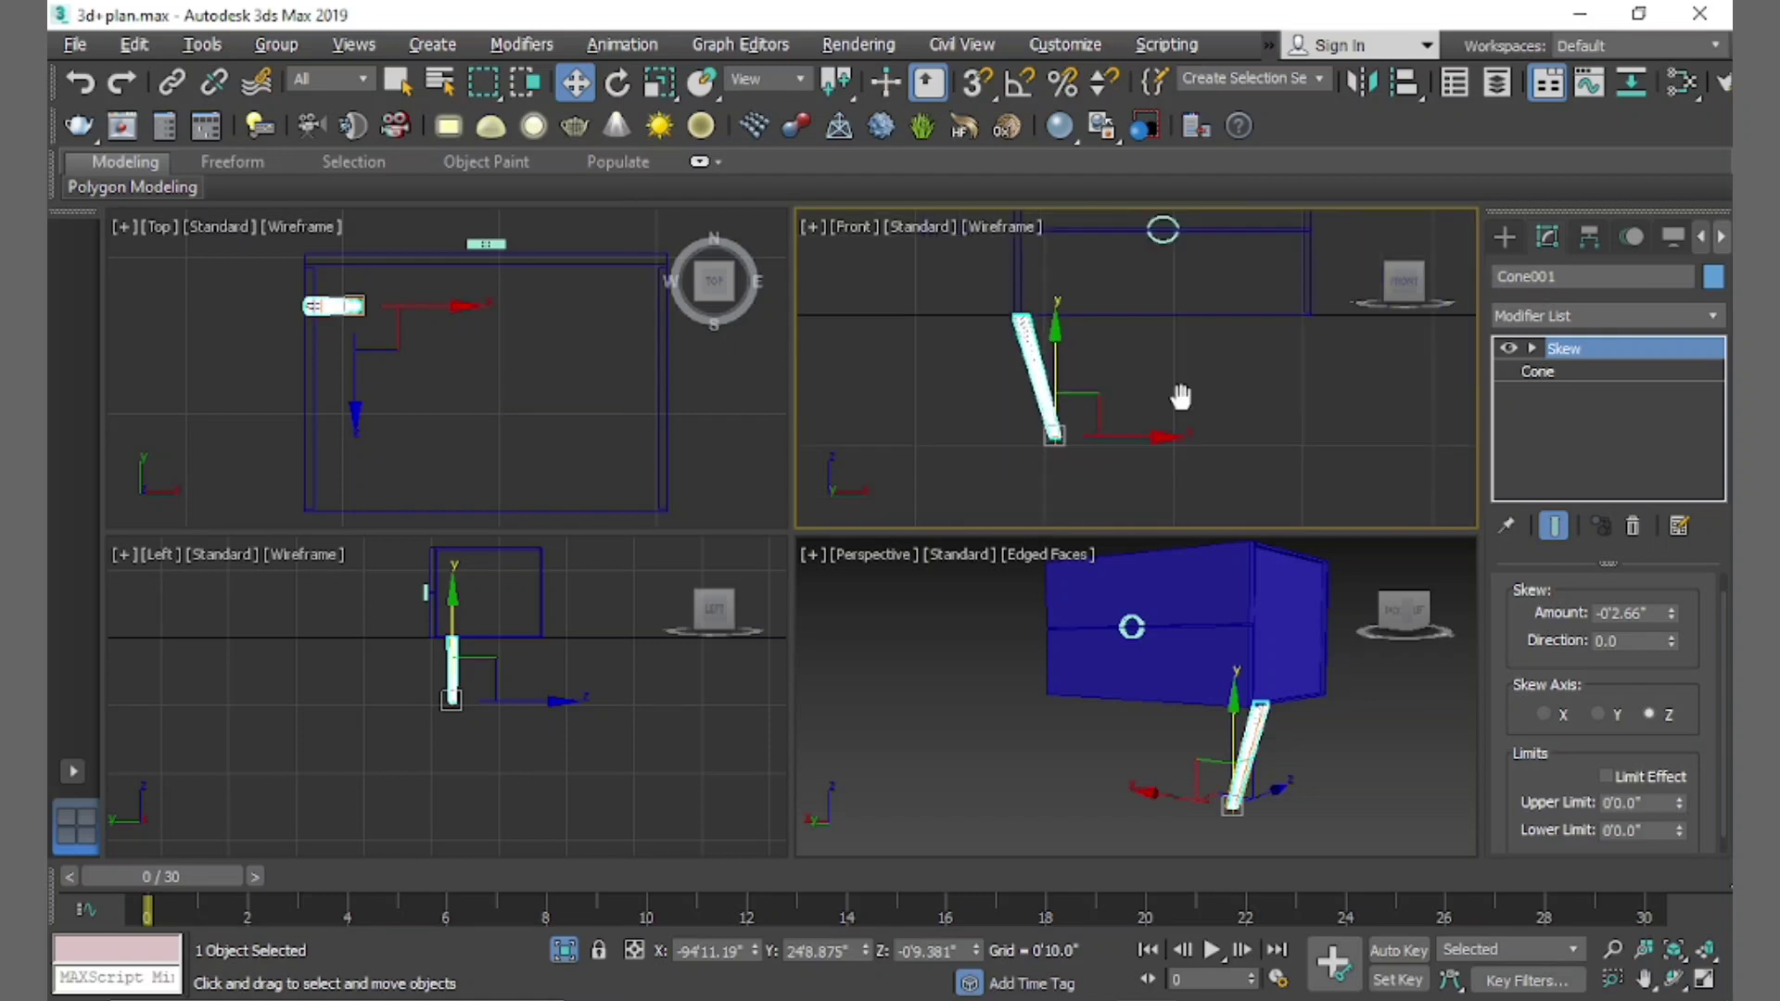
pyautogui.press('e')
pyautogui.moveTo(1129, 492)
pyautogui.mouseDown()
pyautogui.moveTo(1133, 376)
pyautogui.moveTo(1073, 432)
pyautogui.moveTo(1092, 433)
pyautogui.mouseUp()
pyautogui.press('w')
pyautogui.press('e')
pyautogui.press('w')
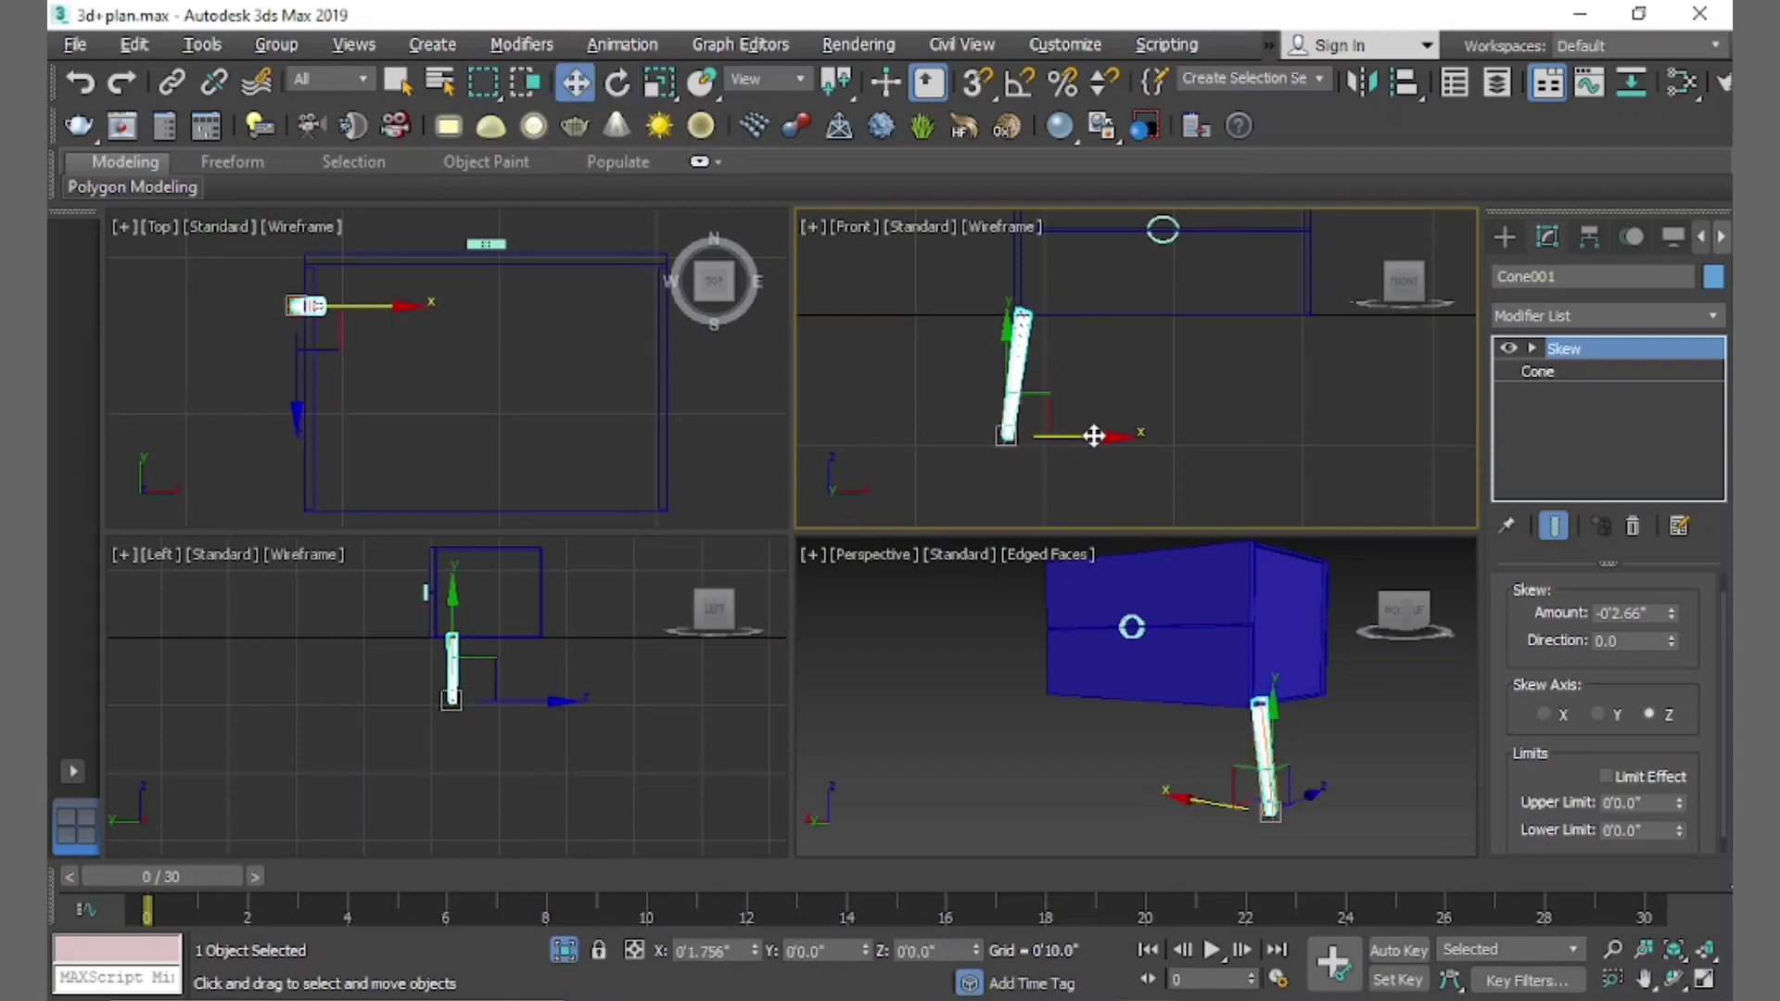
pyautogui.scroll(4, 1171, 375)
# Set Skew to -0'1.843" at direction -18.5 and move the leg under the cabinet corner
pyautogui.moveTo(1673, 615)
pyautogui.mouseDown()
pyautogui.moveTo(1673, 594)
pyautogui.moveTo(1680, 697)
pyautogui.mouseUp()
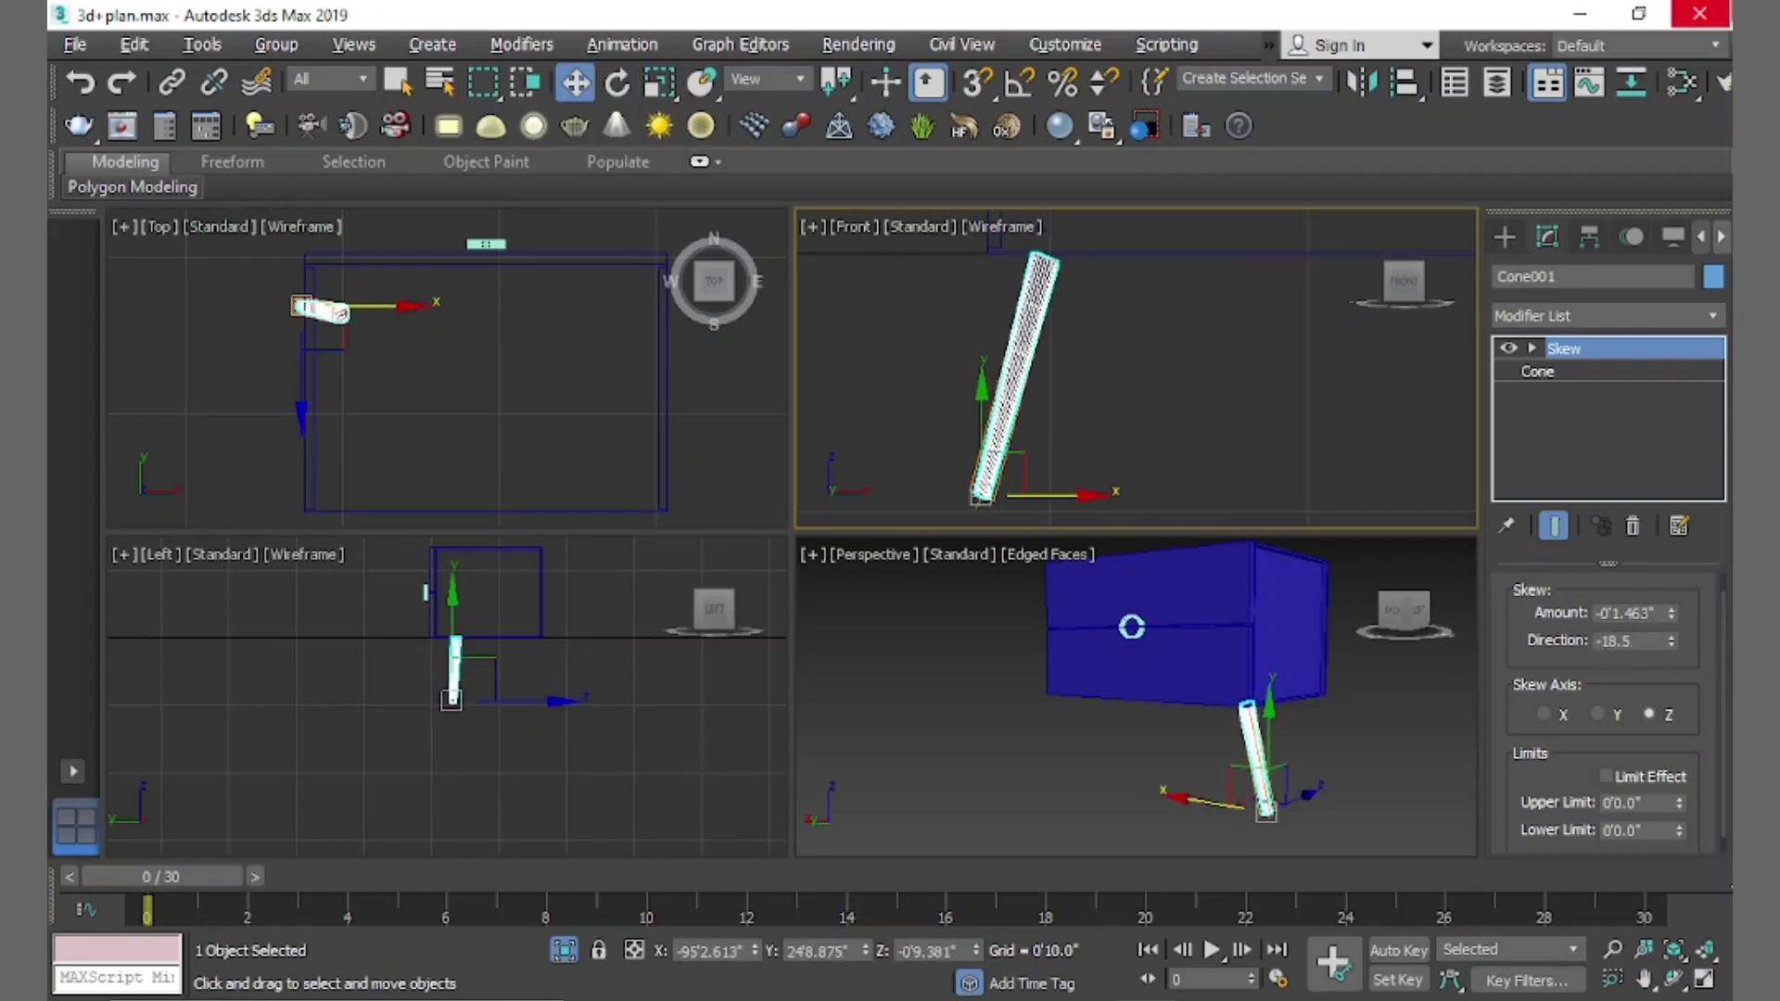
pyautogui.moveTo(1075, 370); pyautogui.dragTo(1081, 516)
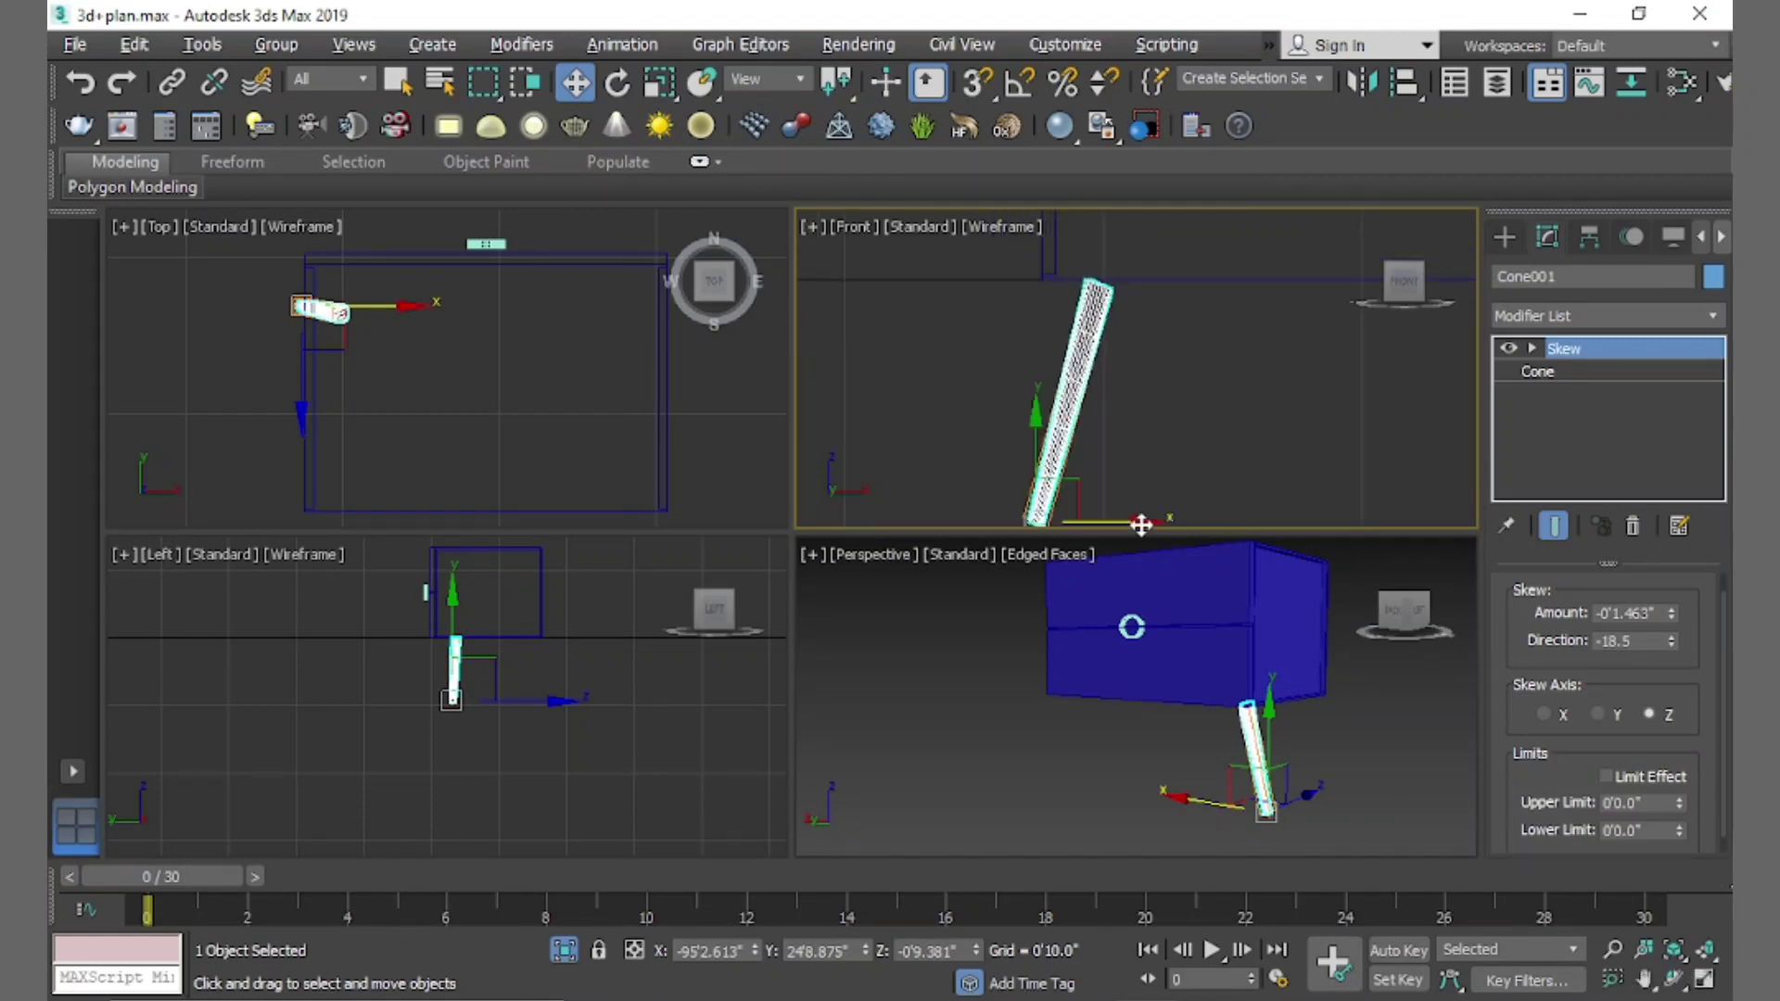
pyautogui.moveTo(1672, 612); pyautogui.dragTo(1672, 630)
pyautogui.moveTo(1131, 704); pyautogui.dragTo(1131, 640, button='middle')
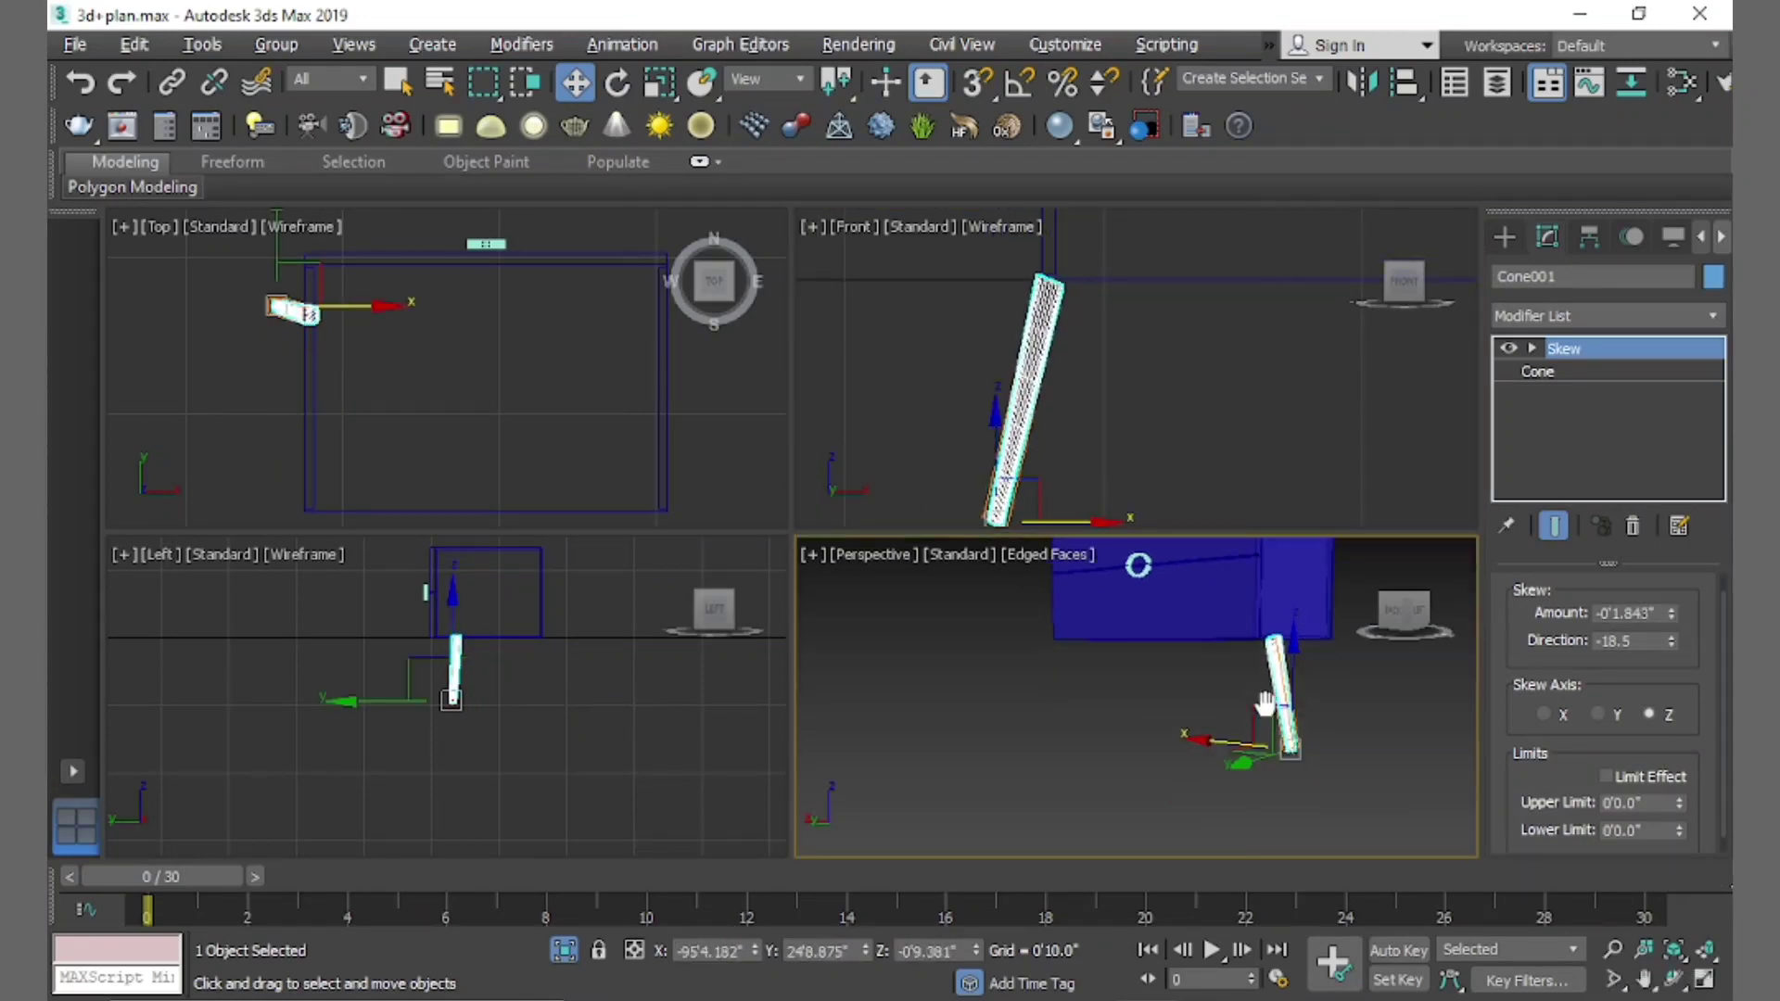
pyautogui.moveTo(1076, 505); pyautogui.dragTo(1129, 468)
pyautogui.click(1272, 765)
# Frame the cone leg in a maximized Perspective view and convert it to Editable Poly
pyautogui.hotkey('alt', 'w')
pyautogui.scroll(3, 1074, 710)
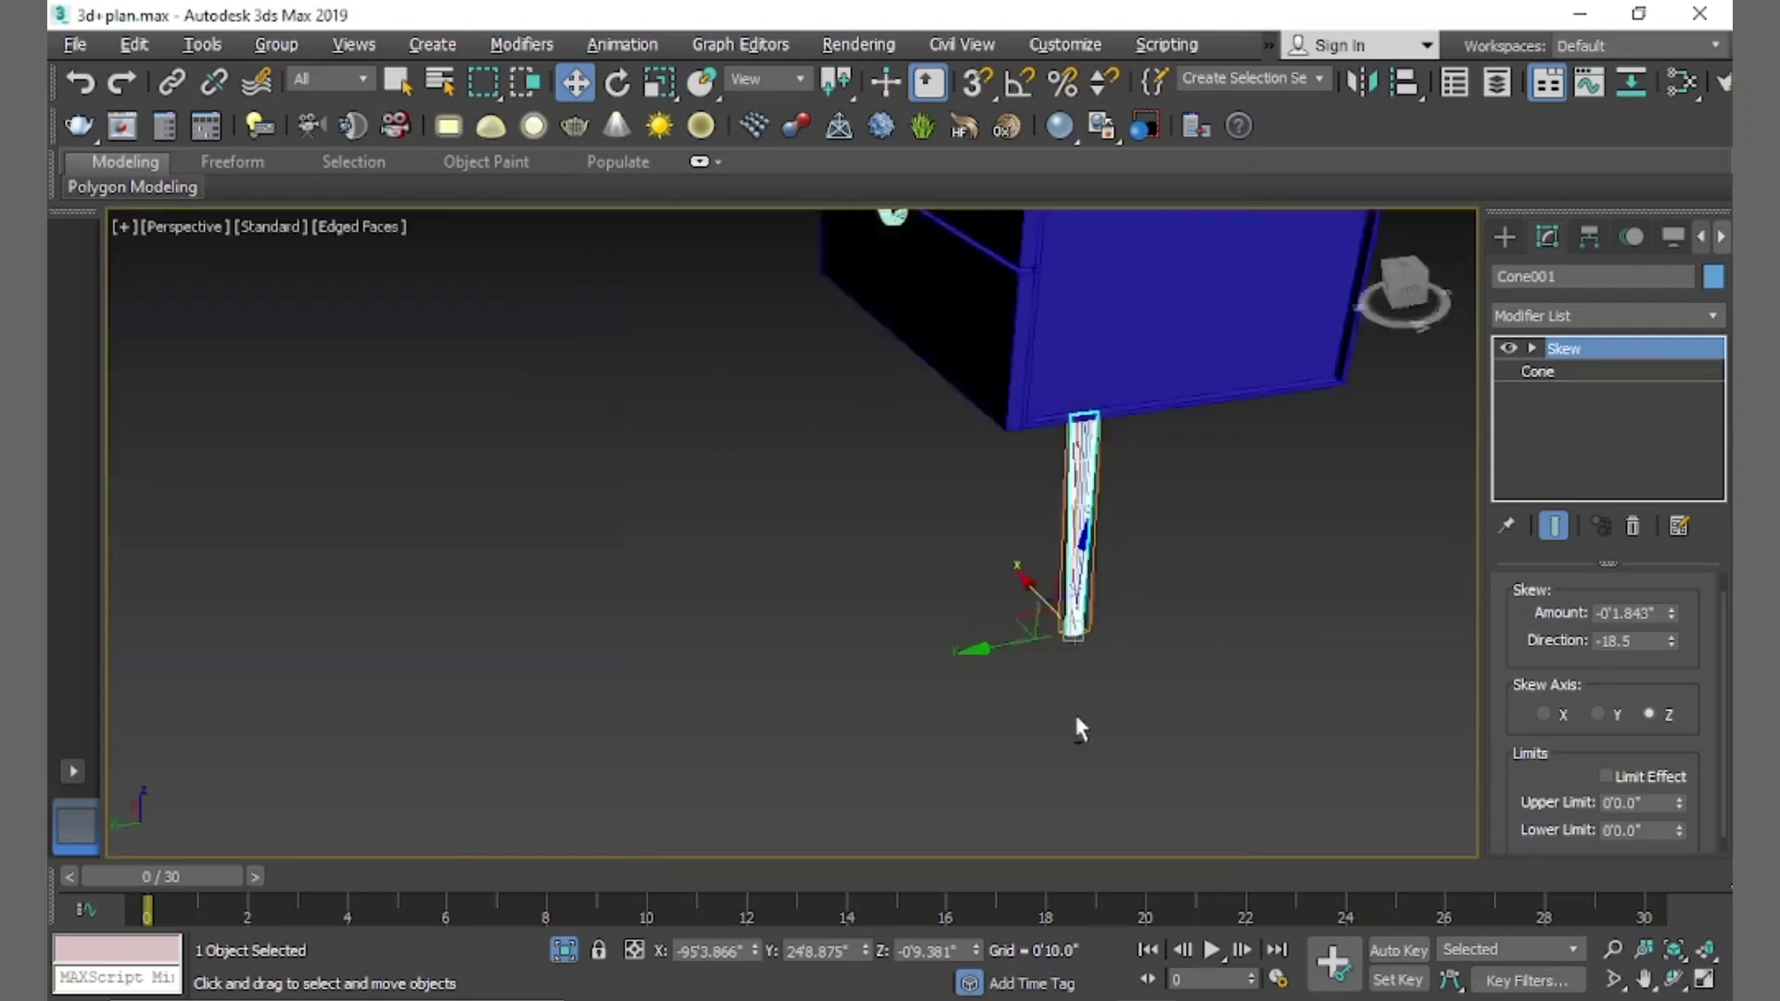
pyautogui.moveTo(1074, 711); pyautogui.dragTo(1071, 649)
pyautogui.scroll(2, 1071, 649)
pyautogui.moveTo(1070, 642)
pyautogui.keyDown('alt'); pyautogui.mouseDown(button='middle')
pyautogui.moveTo(1117, 616)
pyautogui.moveTo(1106, 675)
pyautogui.mouseUp(button='middle'); pyautogui.keyUp('alt')
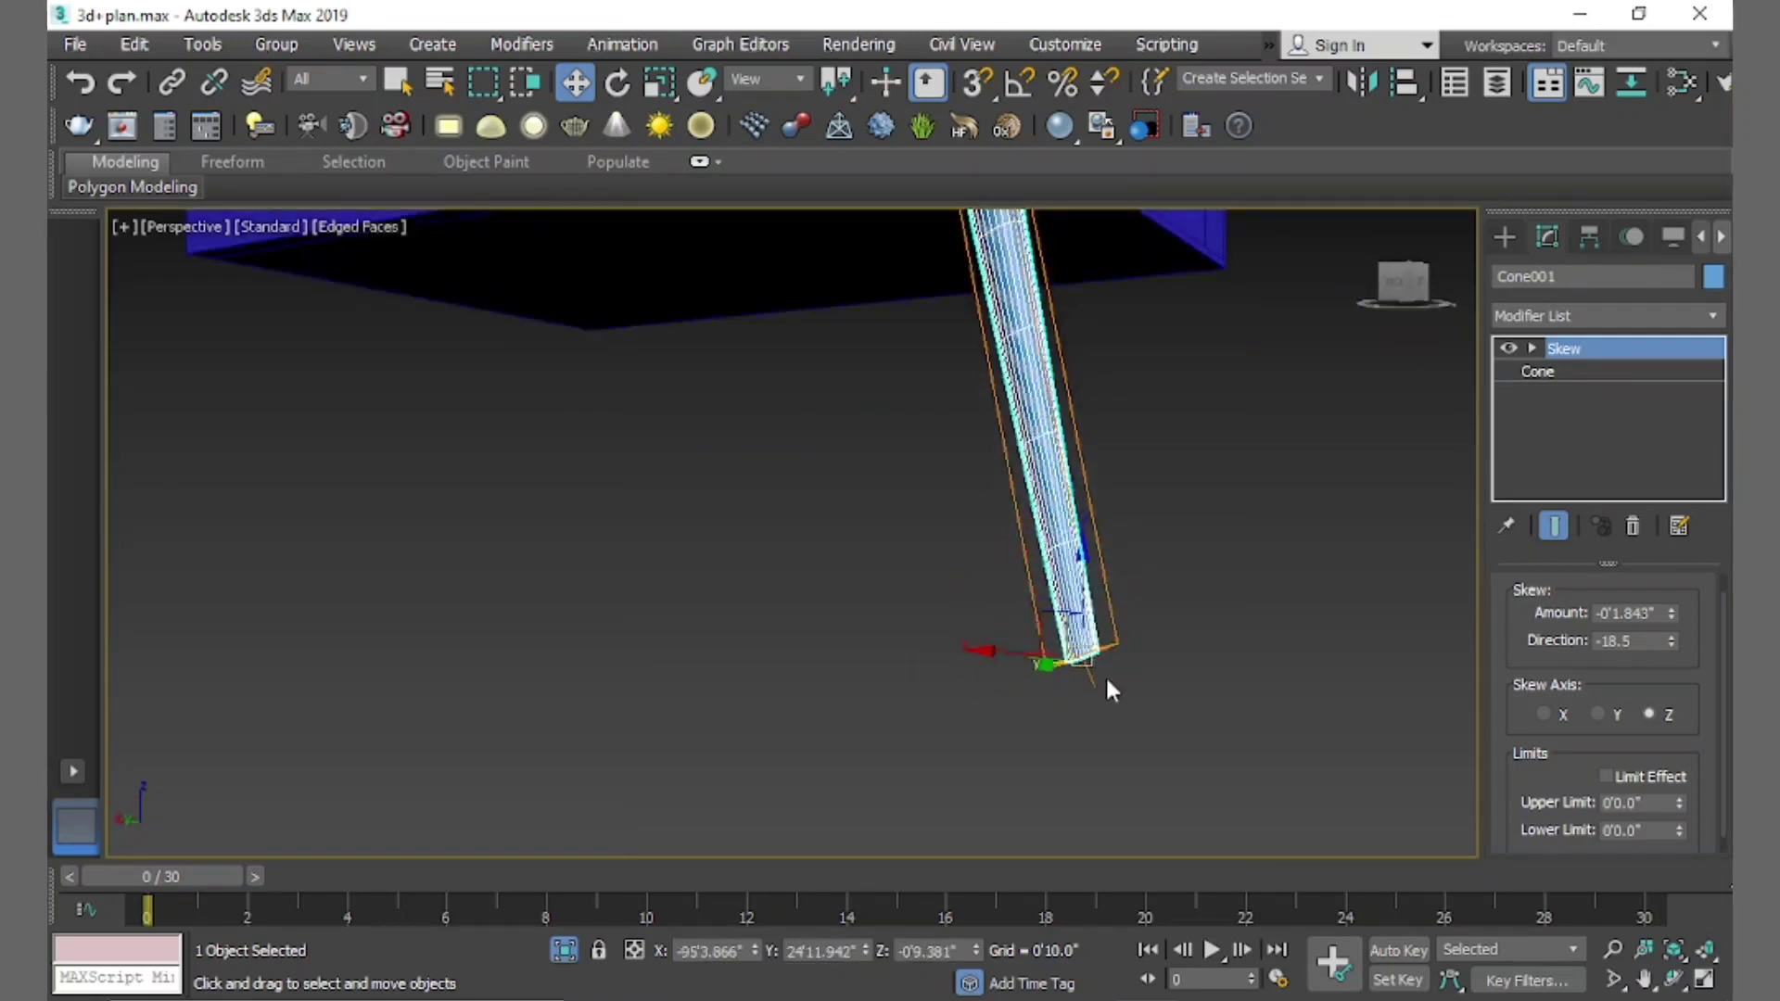
pyautogui.scroll(5, 1073, 636)
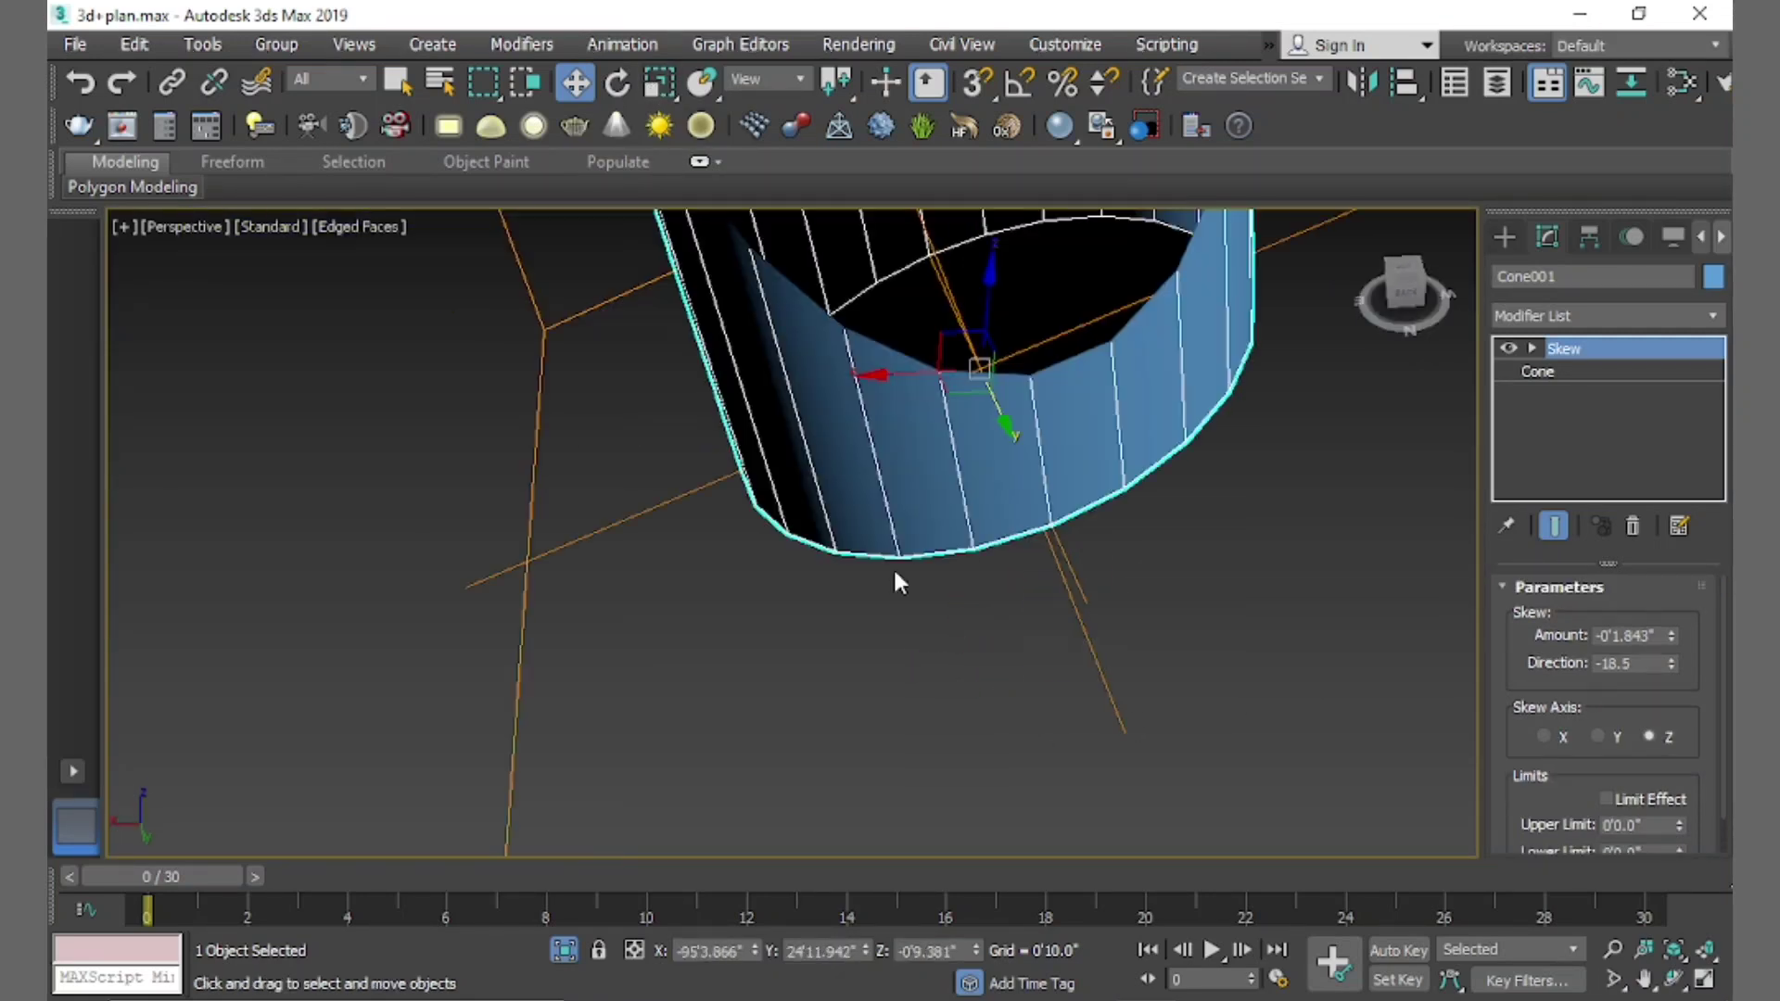
pyautogui.rightClick(882, 486)
pyautogui.moveTo(960, 755)
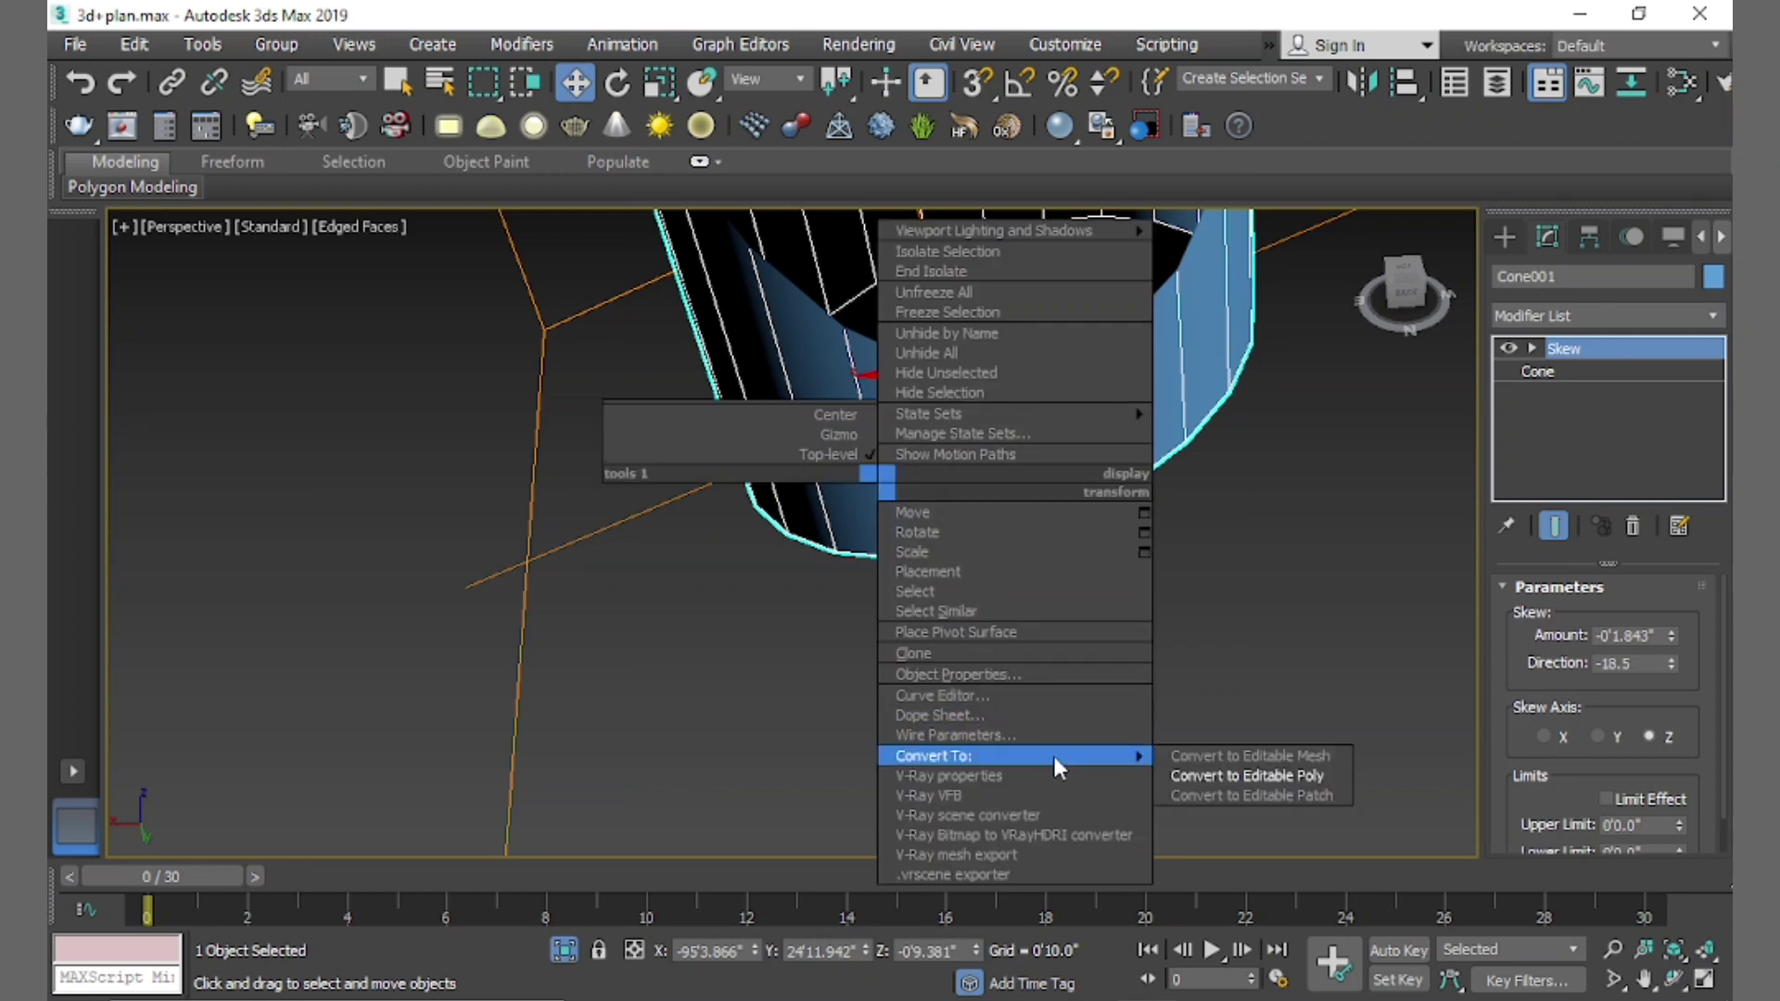
pyautogui.click(1202, 775)
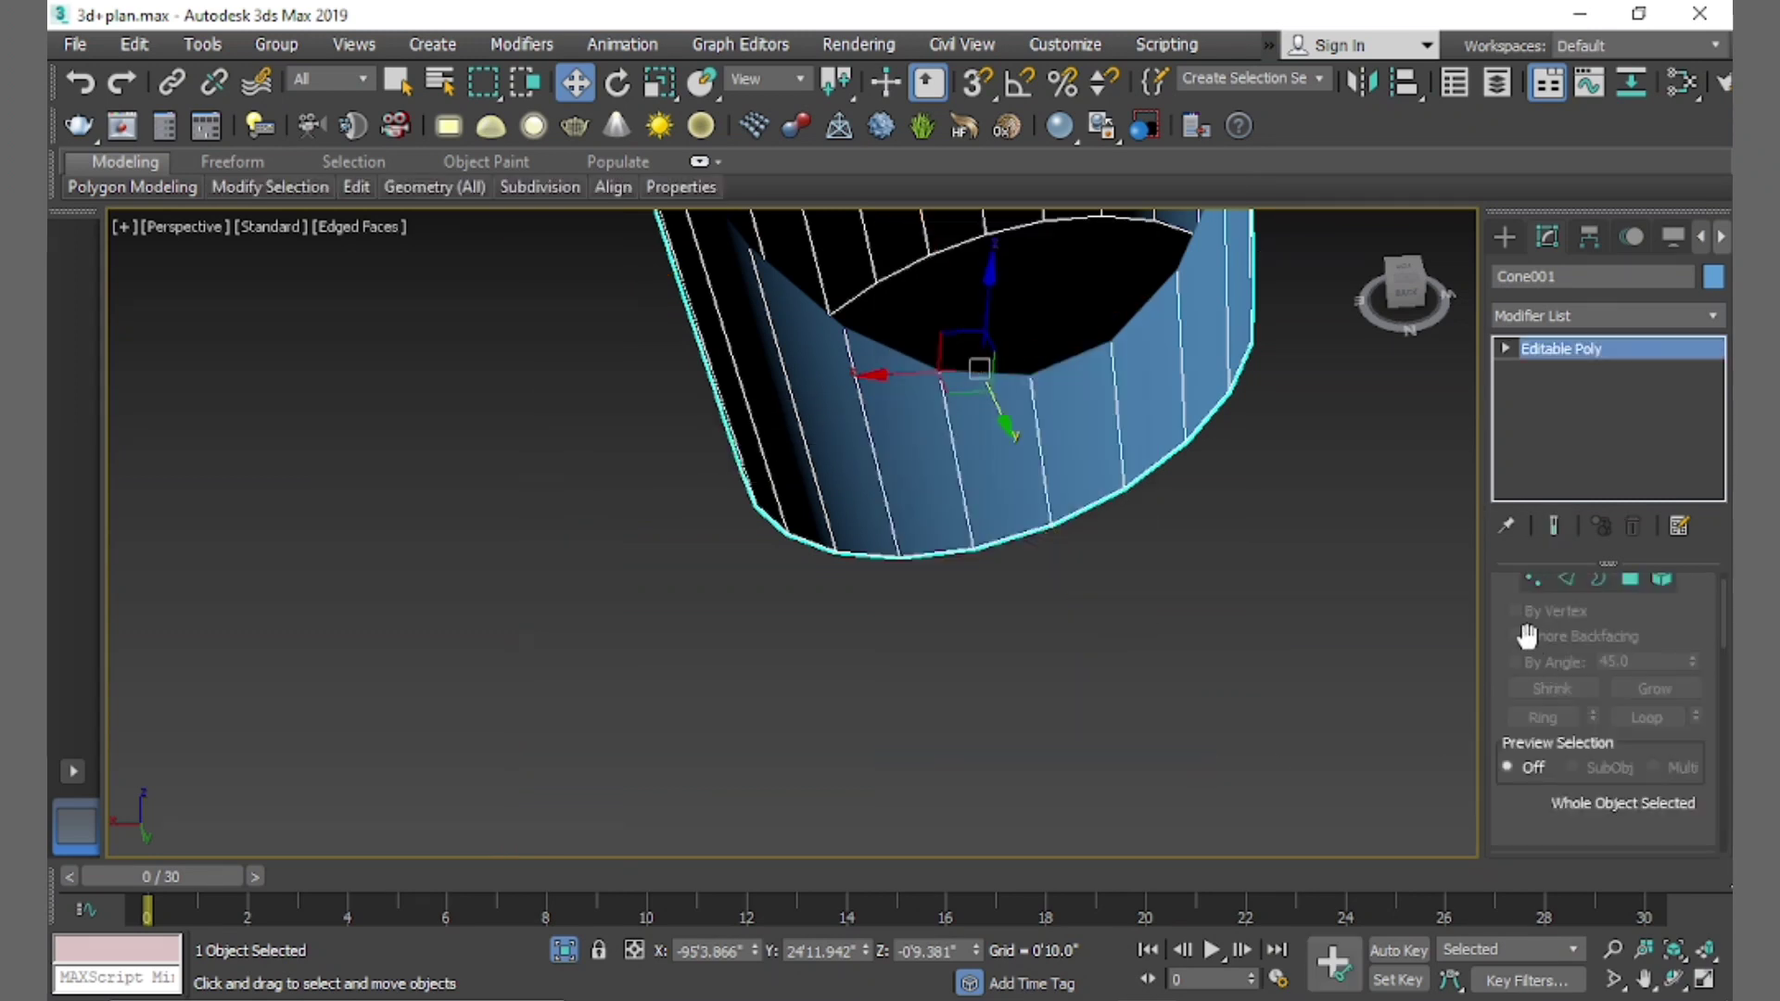
# In Edge mode, select the first edges along the leg's bottom rim
pyautogui.click(1568, 584)
pyautogui.click(1023, 531)
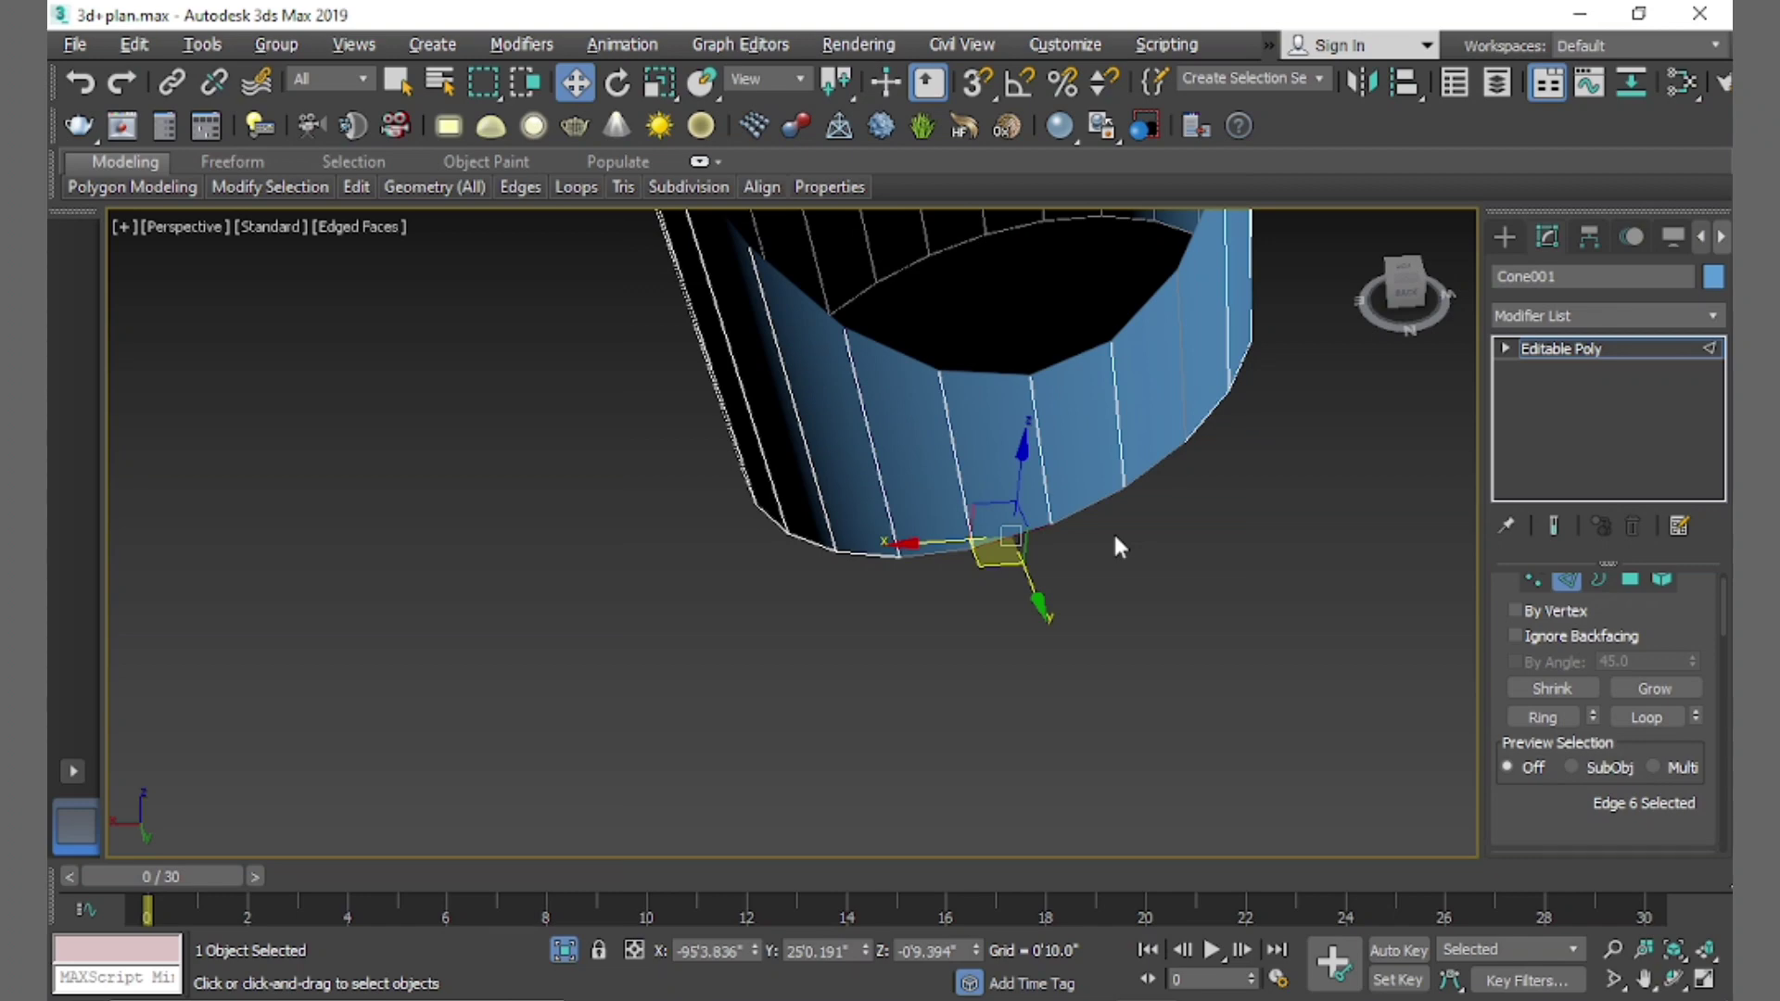
pyautogui.moveTo(1115, 544)
pyautogui.keyDown('alt'); pyautogui.mouseDown(button='middle')
pyautogui.moveTo(1092, 477)
pyautogui.moveTo(1125, 338)
pyautogui.moveTo(1119, 384)
pyautogui.mouseUp(button='middle'); pyautogui.keyUp('alt')
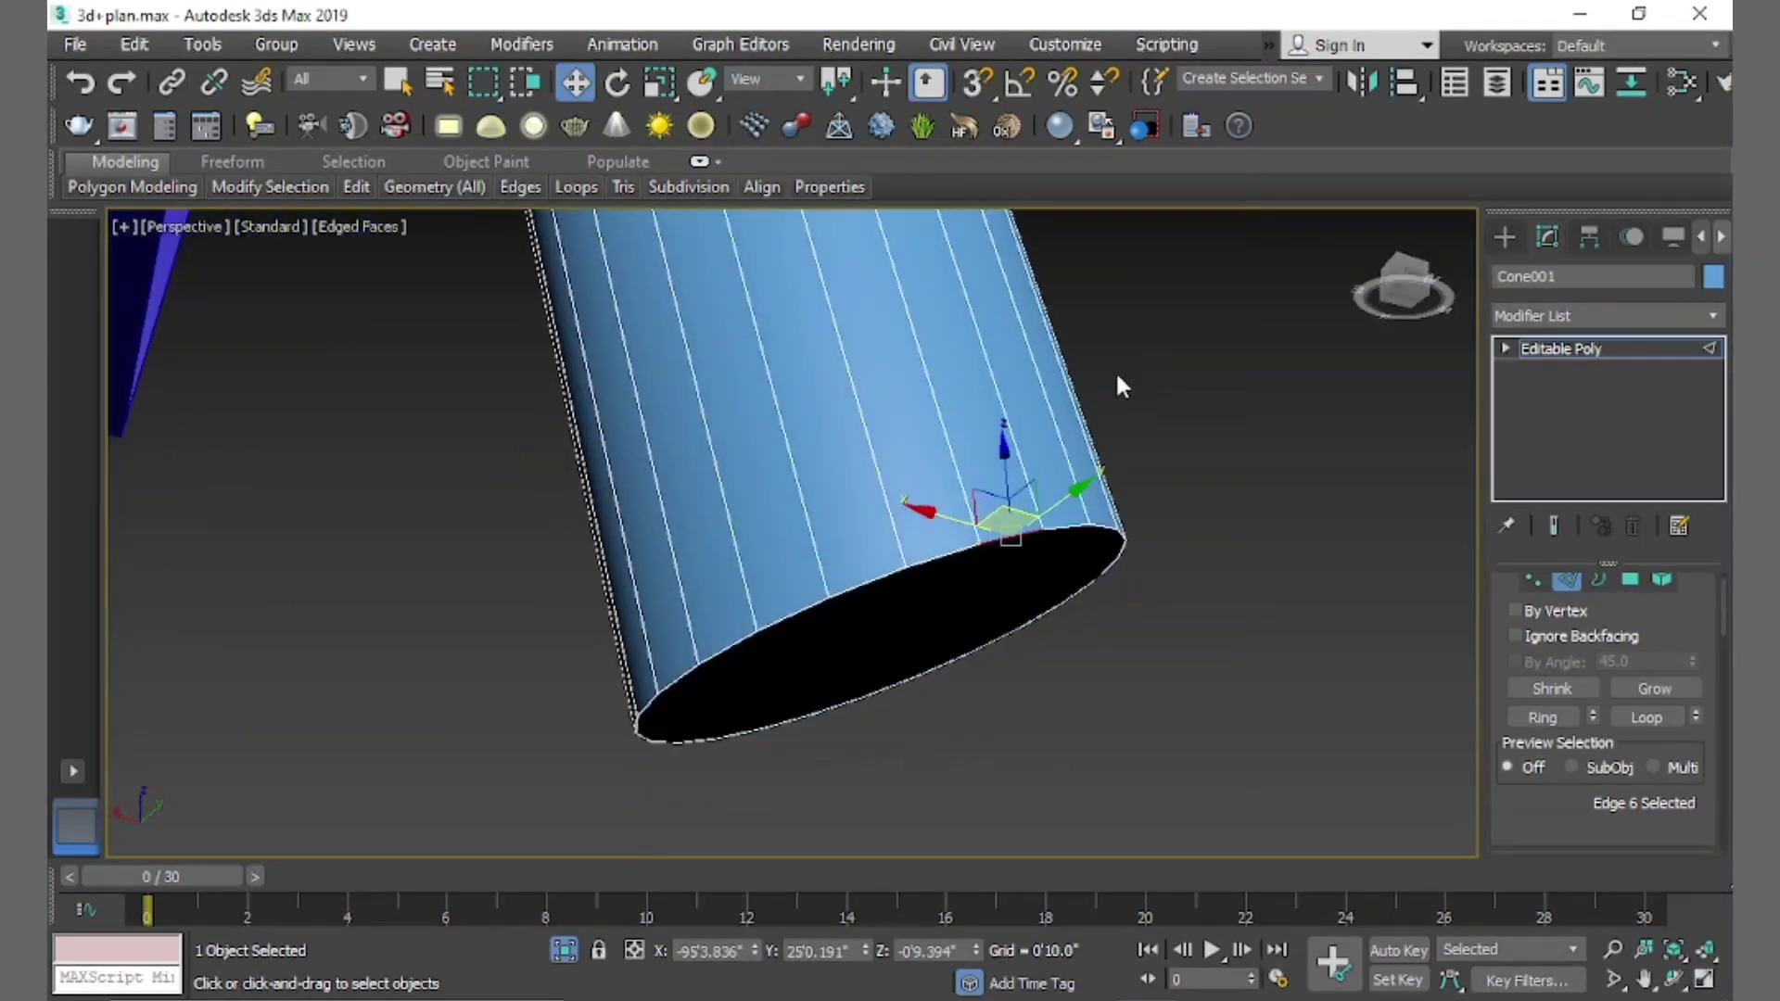
pyautogui.keyDown('ctrl'); pyautogui.click(931, 560); pyautogui.keyUp('ctrl')
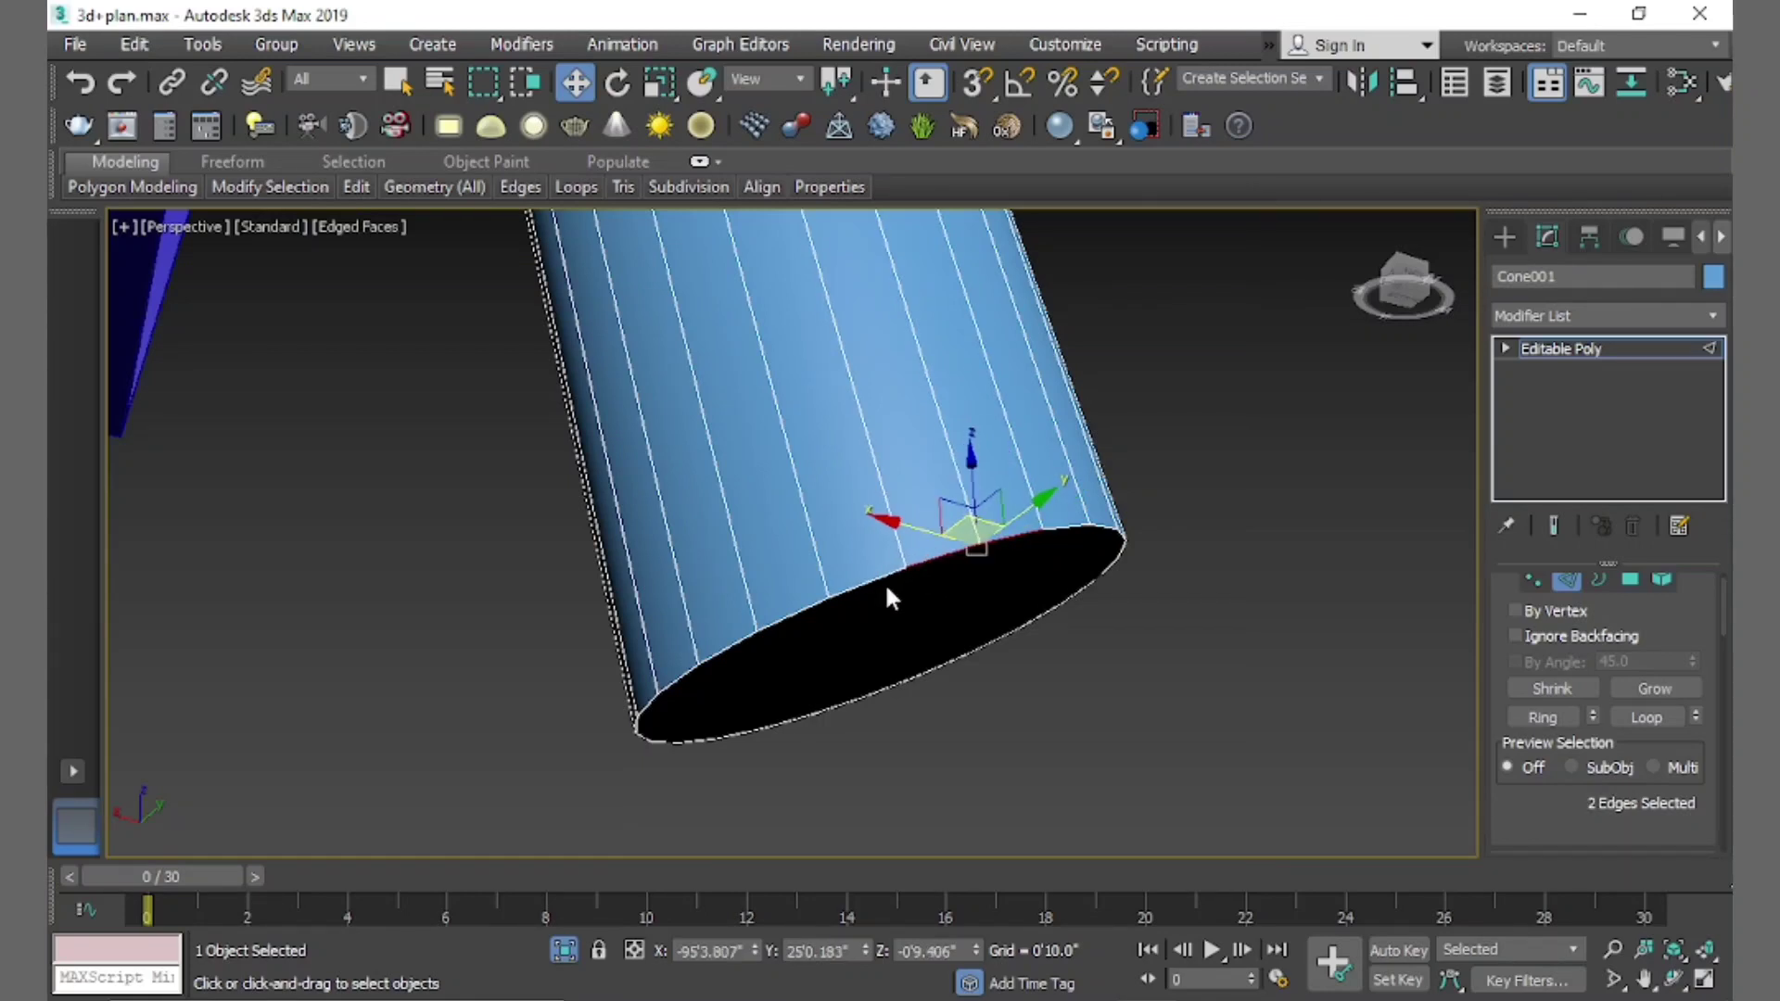
pyautogui.keyDown('ctrl'); pyautogui.click(880, 584); pyautogui.keyUp('ctrl')
pyautogui.keyDown('ctrl'); pyautogui.click(788, 618); pyautogui.keyUp('ctrl')
pyautogui.keyDown('ctrl'); pyautogui.click(711, 653); pyautogui.keyUp('ctrl')
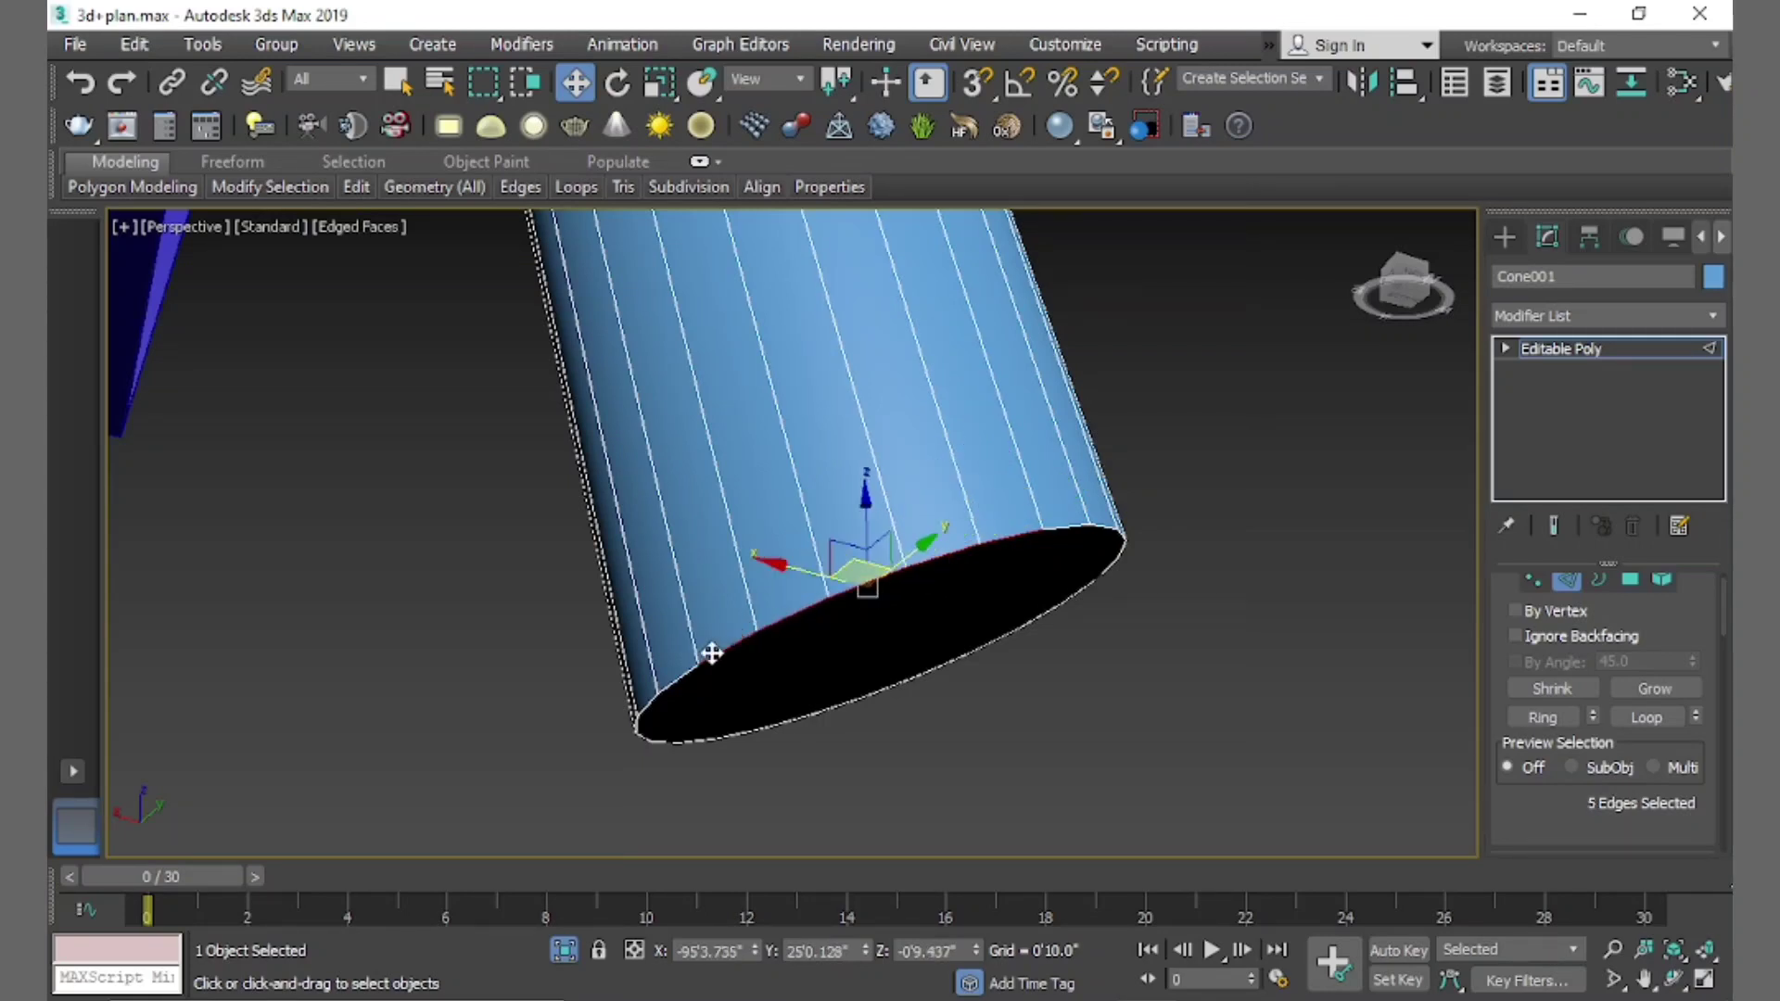
pyautogui.keyDown('ctrl'); pyautogui.click(674, 683); pyautogui.keyUp('ctrl')
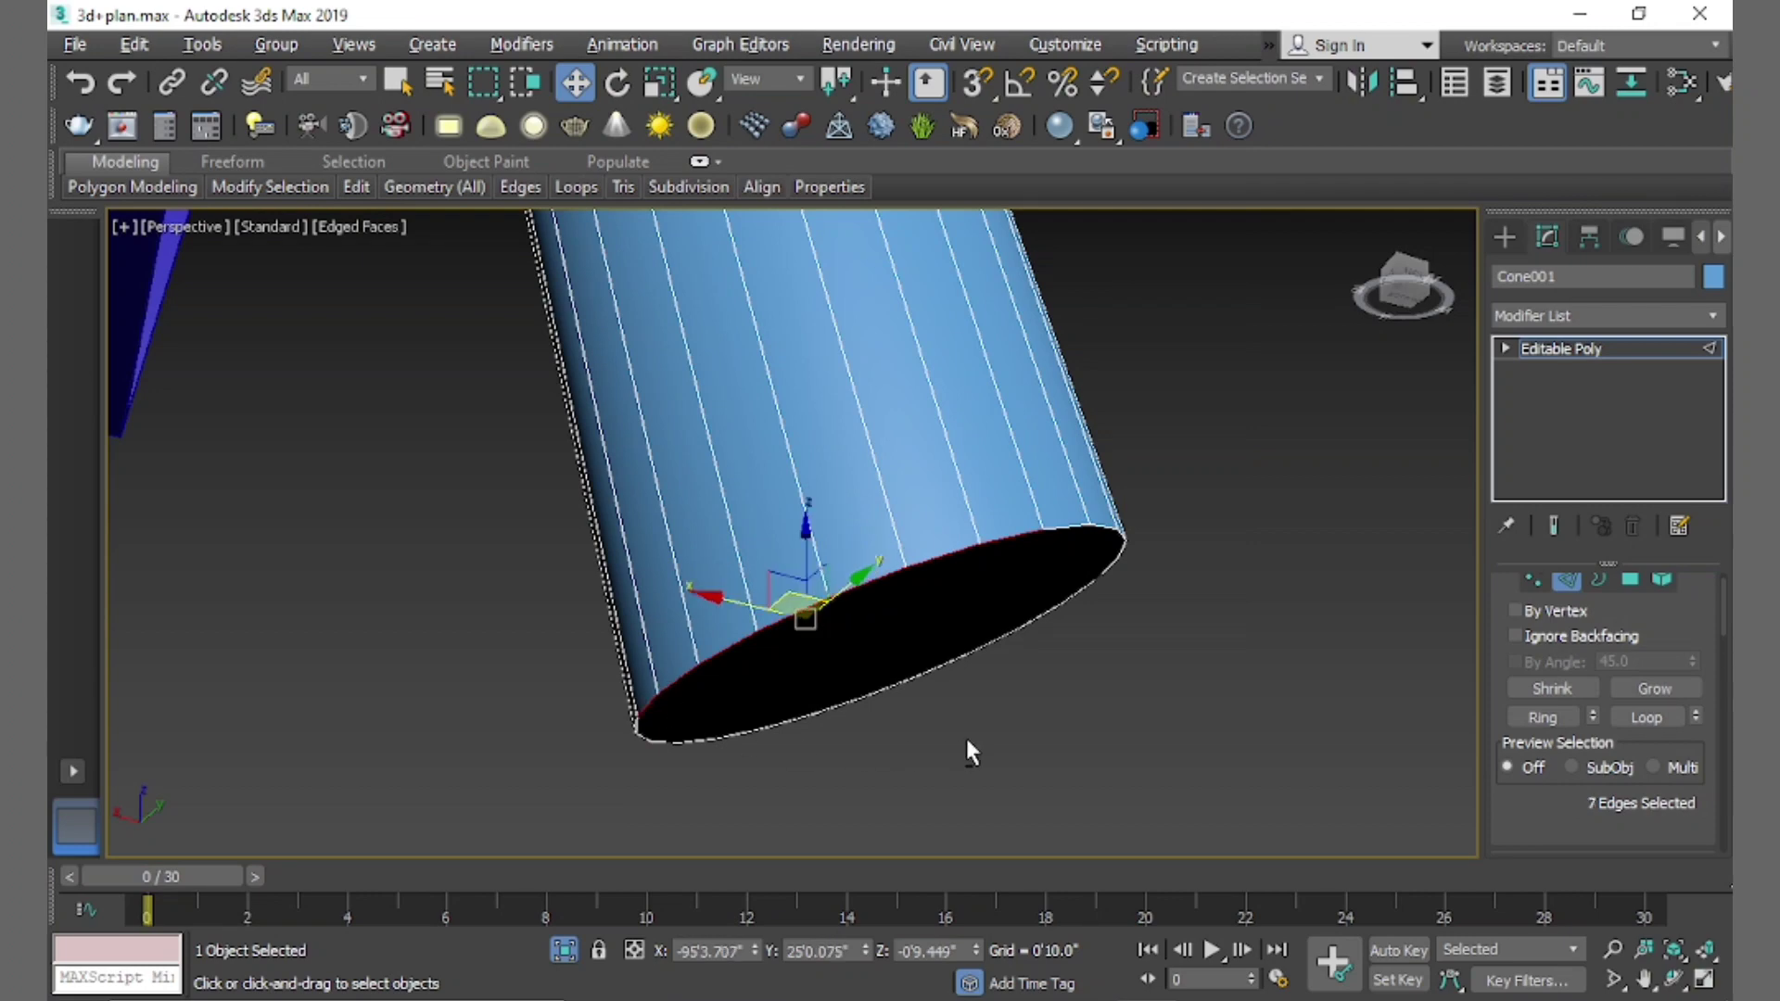
pyautogui.keyDown('alt'); pyautogui.moveTo(966, 738); pyautogui.dragTo(871, 610, button='middle'); pyautogui.keyUp('alt')
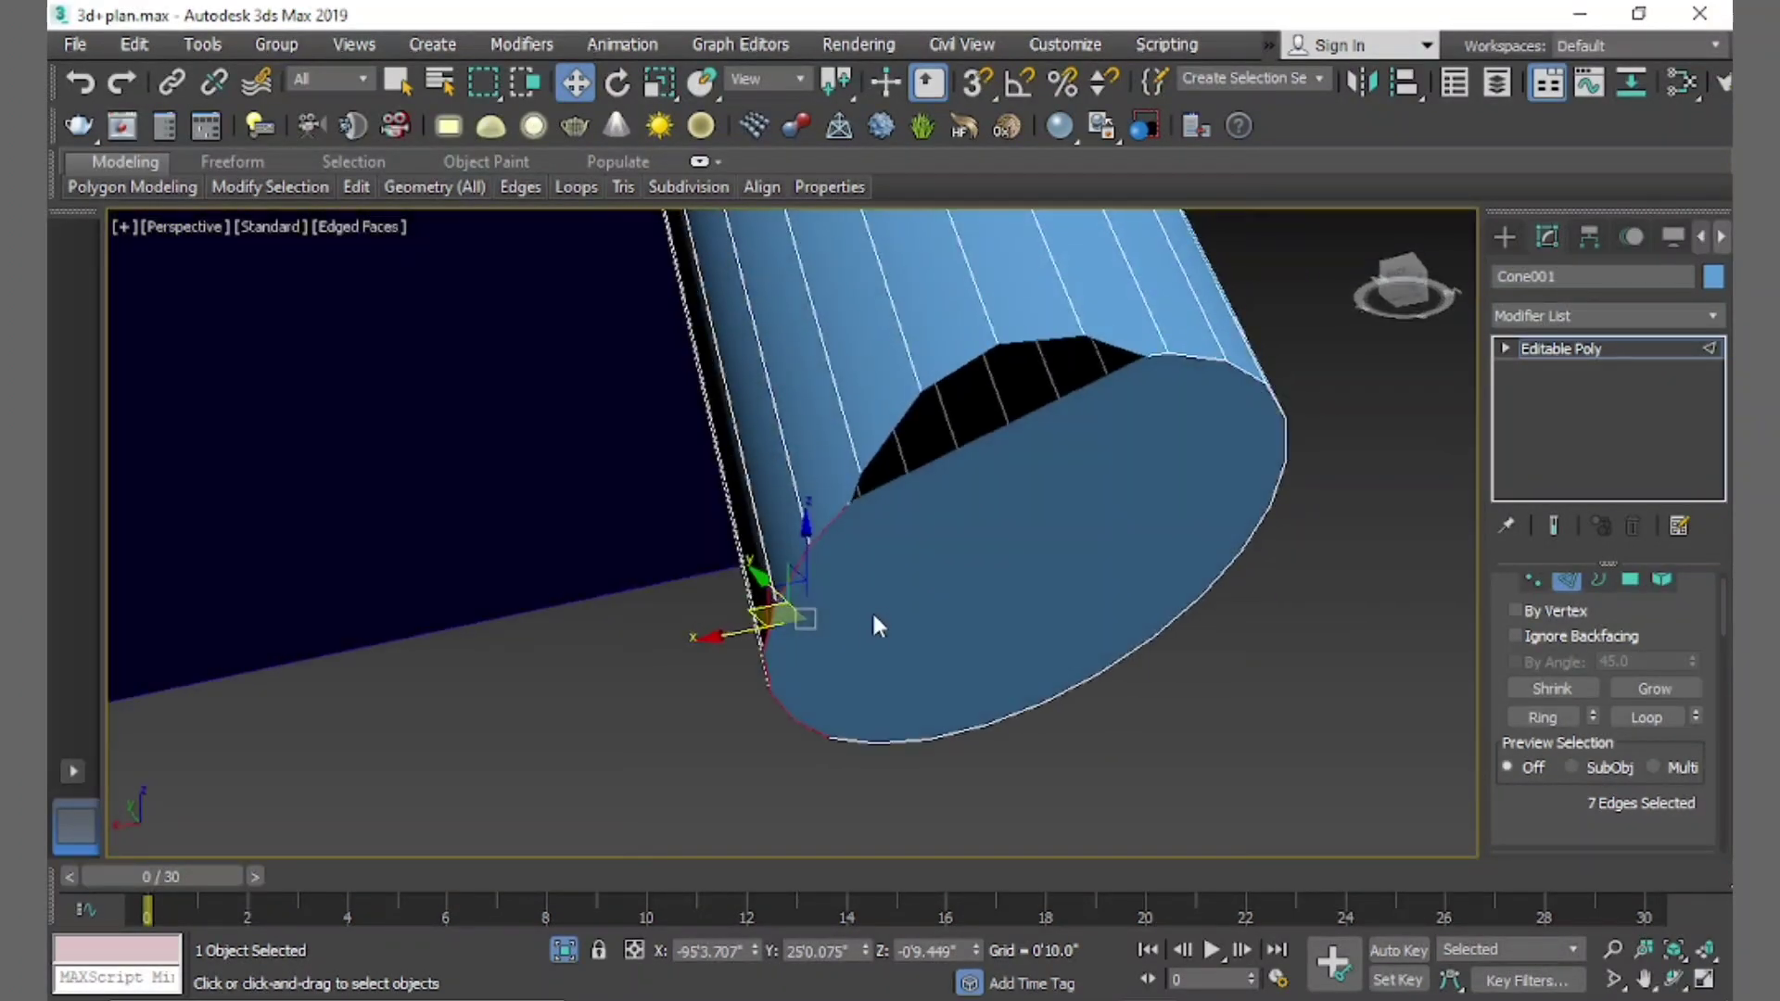
pyautogui.scroll(-3, 863, 491)
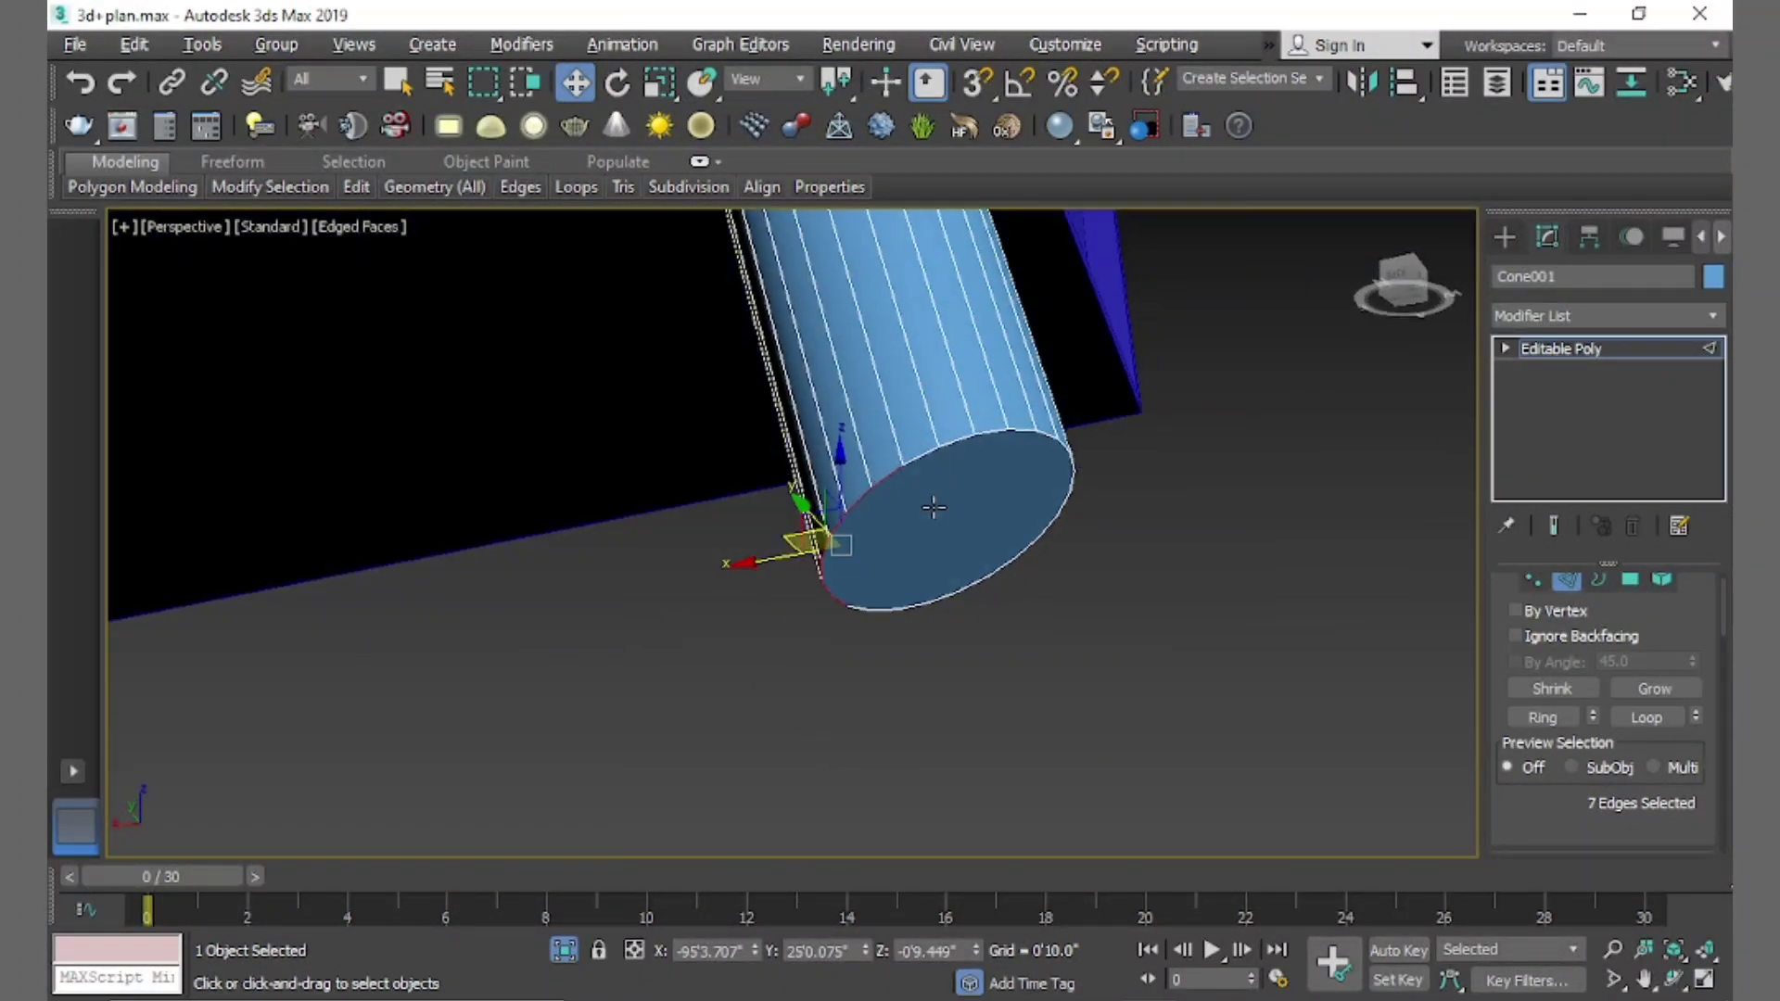
# Add more cap-rim edges while orbiting around the leg's end
pyautogui.keyDown('ctrl'); pyautogui.click(936, 455); pyautogui.keyUp('ctrl')
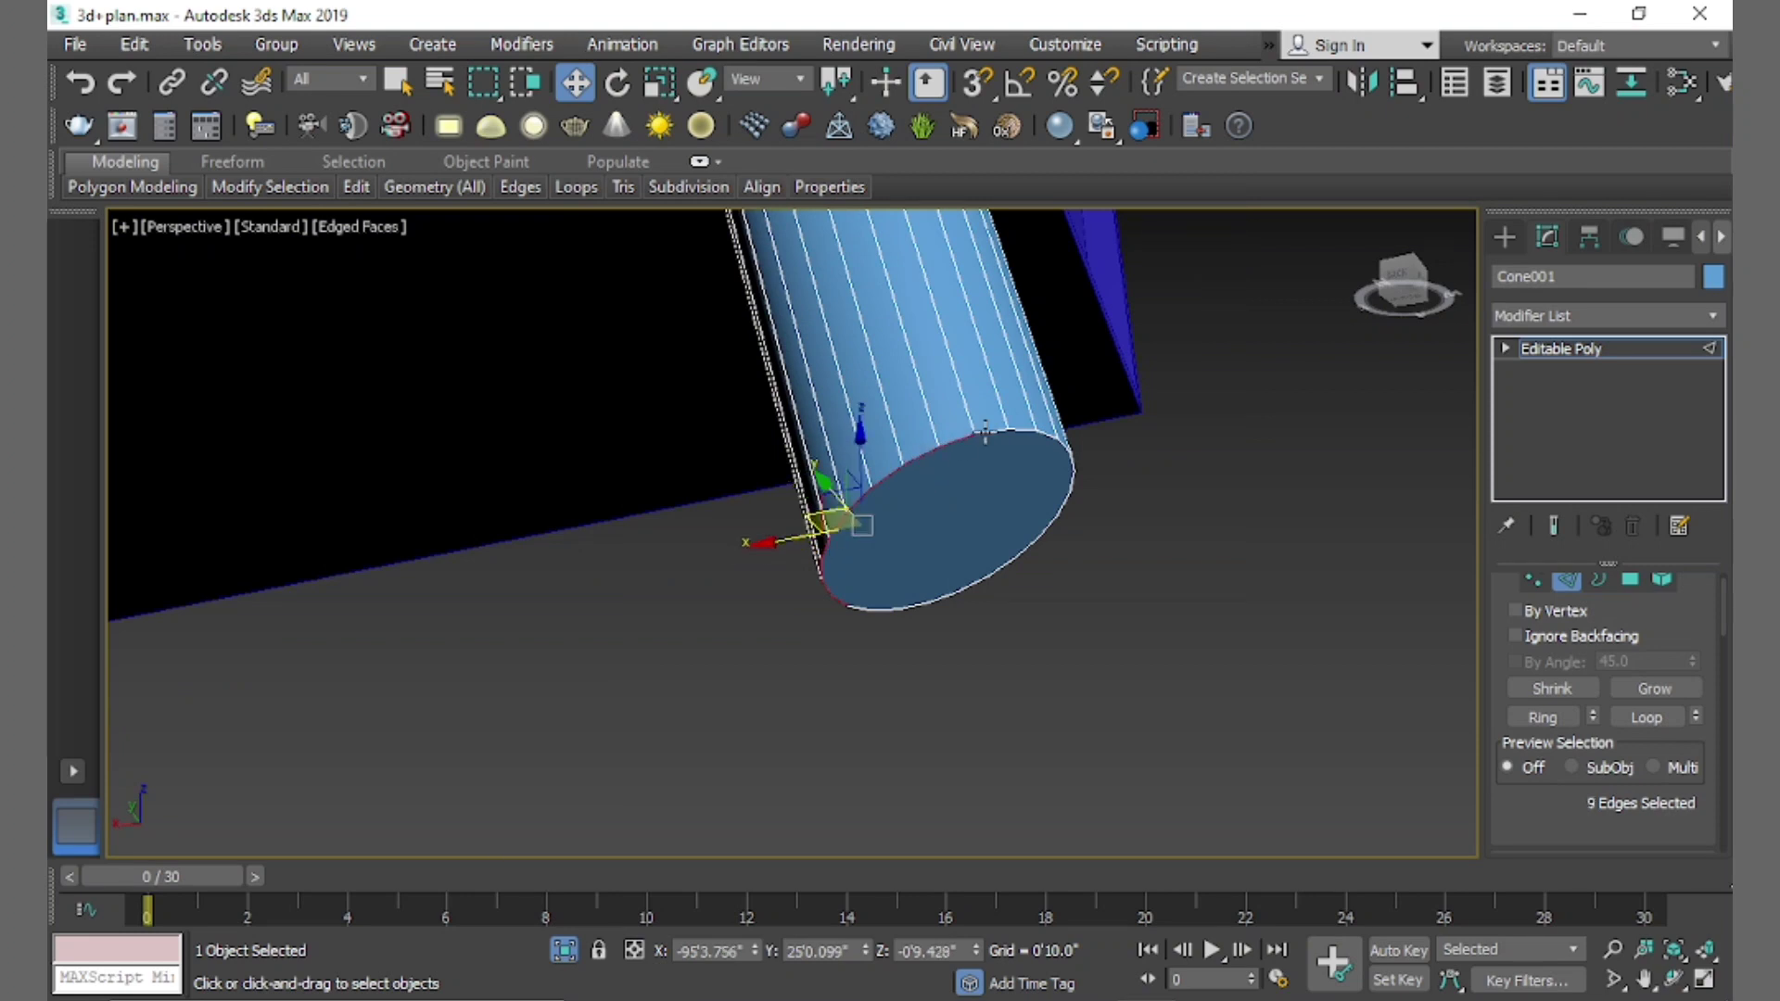
pyautogui.keyDown('ctrl'); pyautogui.click(985, 432); pyautogui.keyUp('ctrl')
pyautogui.keyDown('ctrl'); pyautogui.click(1044, 434); pyautogui.keyUp('ctrl')
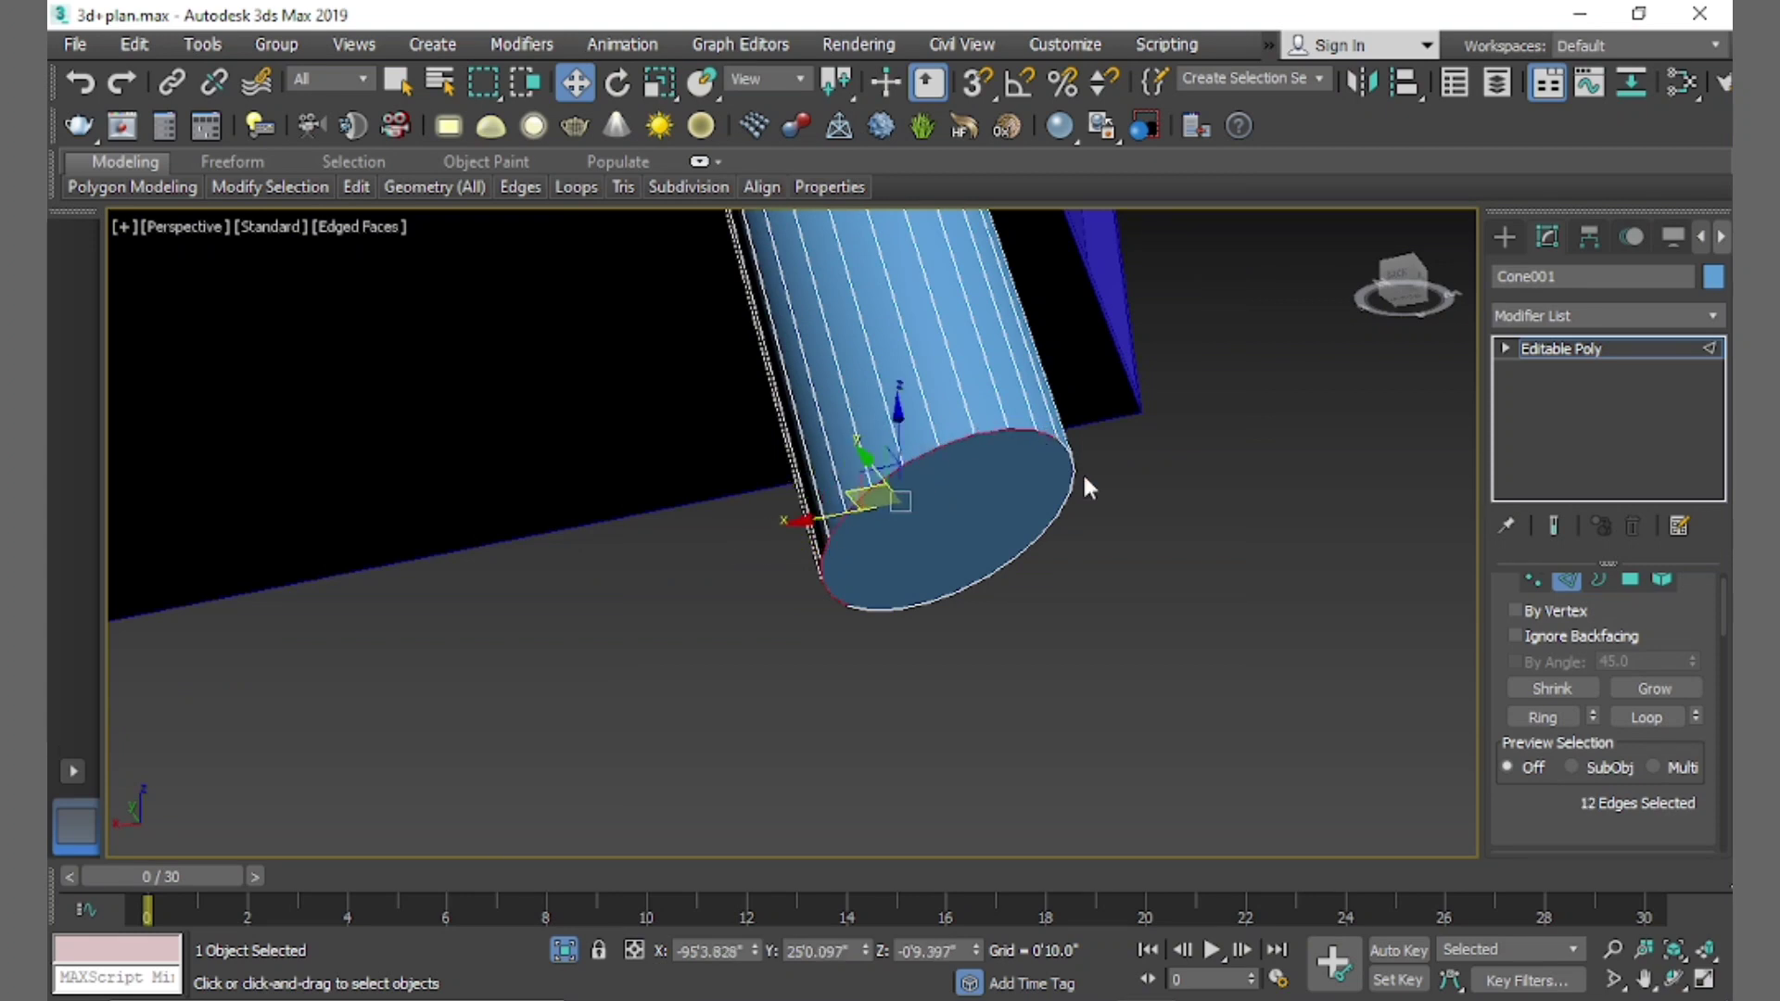
pyautogui.moveTo(1082, 471)
pyautogui.keyDown('alt'); pyautogui.mouseDown(button='middle')
pyautogui.moveTo(1082, 505)
pyautogui.moveTo(1021, 521)
pyautogui.mouseUp(button='middle'); pyautogui.keyUp('alt')
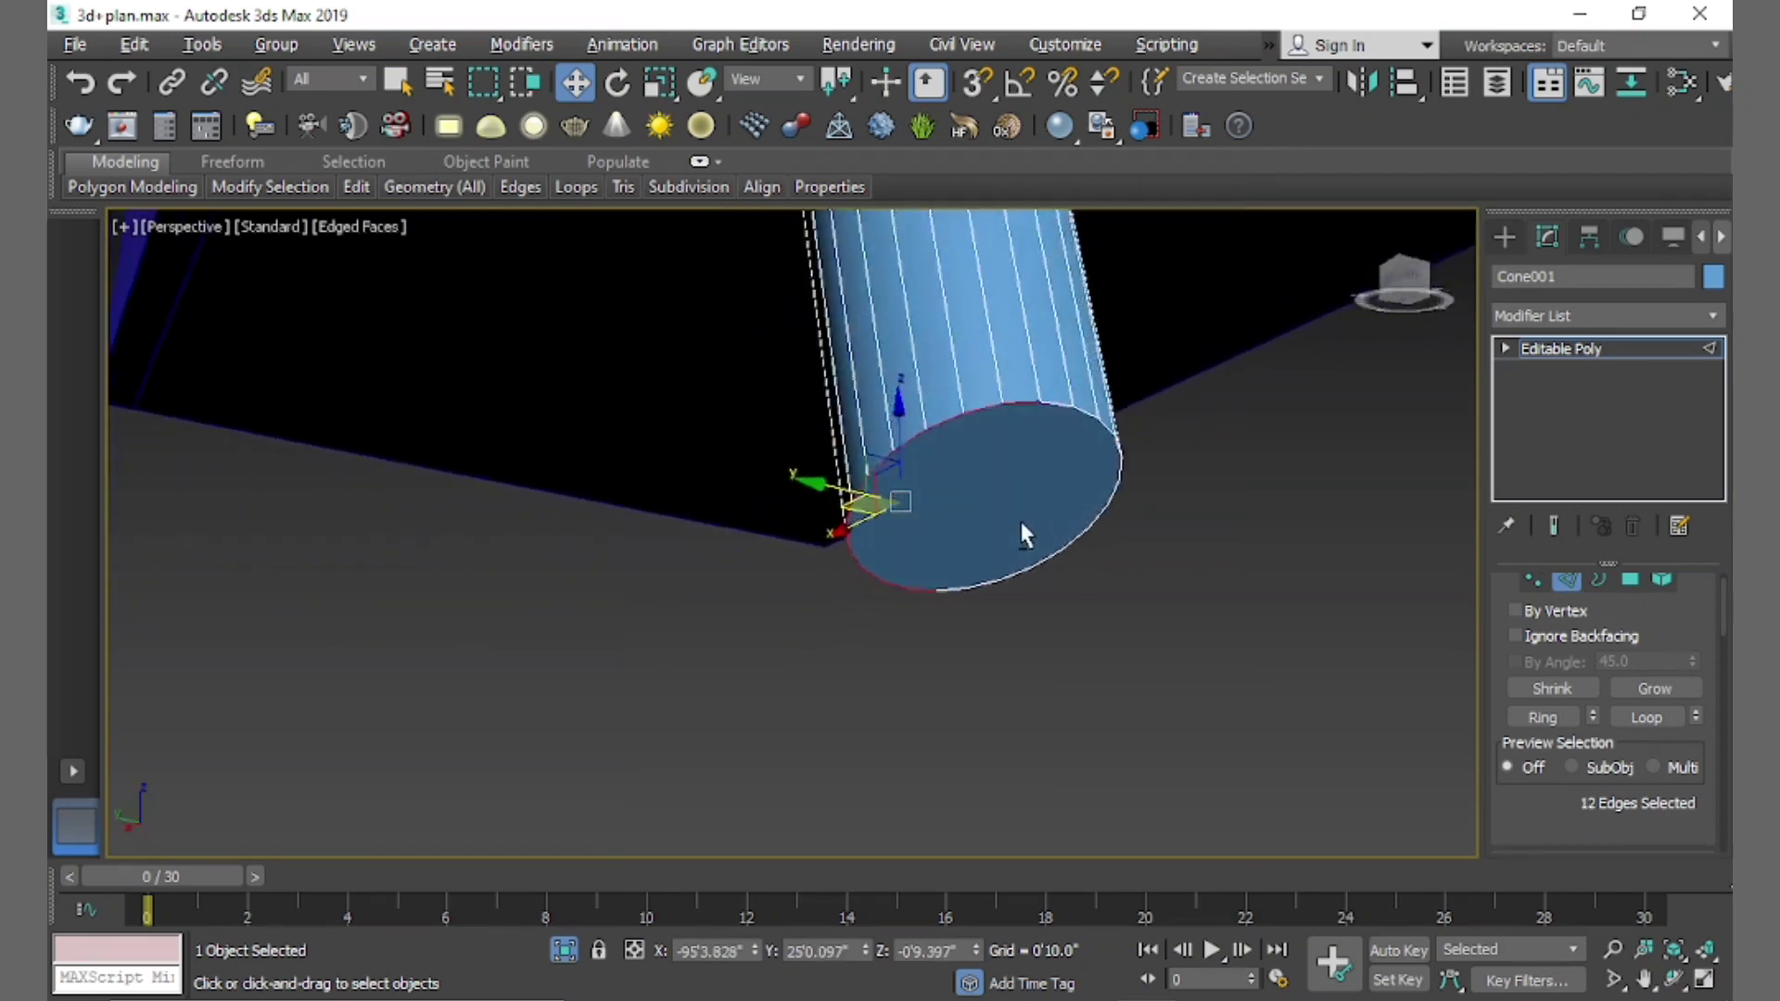
pyautogui.keyDown('ctrl'); pyautogui.click(1054, 405); pyautogui.keyUp('ctrl')
pyautogui.moveTo(1080, 409)
pyautogui.keyDown('alt'); pyautogui.mouseDown(button='middle')
pyautogui.moveTo(1142, 486)
pyautogui.moveTo(1005, 514)
pyautogui.moveTo(1032, 430)
pyautogui.mouseUp(button='middle'); pyautogui.keyUp('alt')
pyautogui.keyDown('ctrl'); pyautogui.click(1038, 402); pyautogui.keyUp('ctrl')
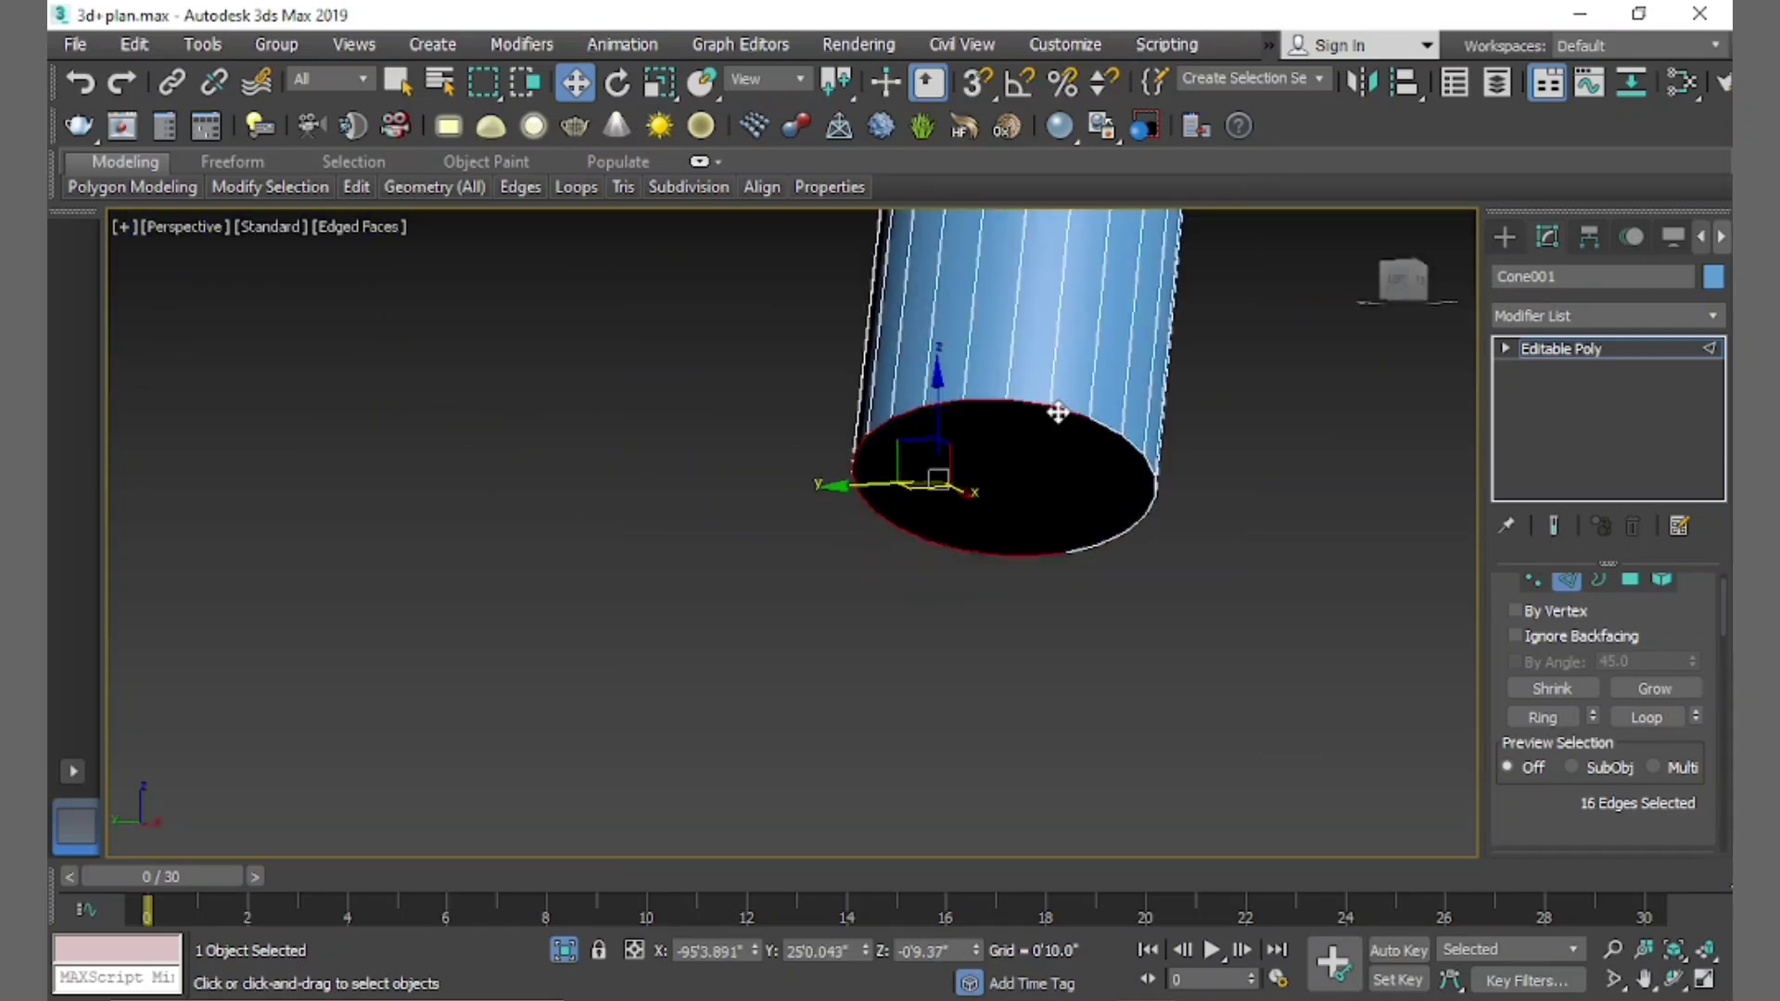
pyautogui.keyDown('ctrl'); pyautogui.click(1103, 429); pyautogui.keyUp('ctrl')
pyautogui.keyDown('ctrl'); pyautogui.click(1139, 453); pyautogui.keyUp('ctrl')
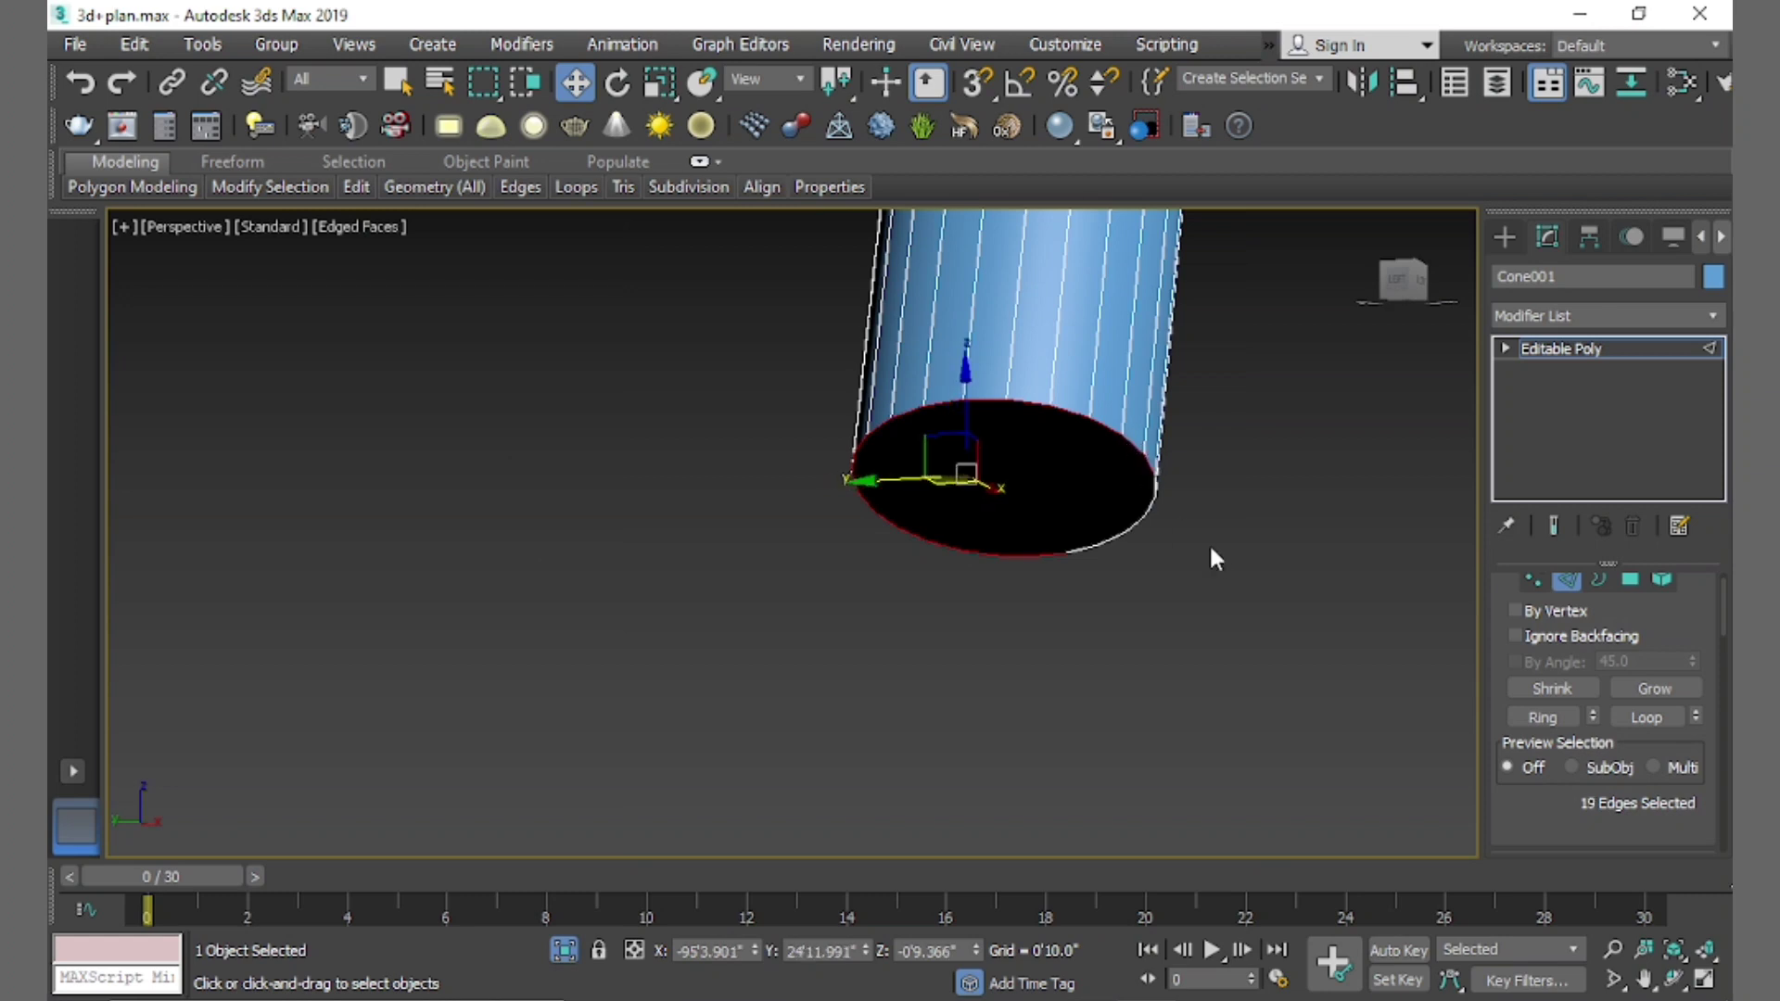
# Add the final rim edges to complete the 24-edge bottom loop
pyautogui.moveTo(1209, 543)
pyautogui.keyDown('alt'); pyautogui.mouseDown(button='middle')
pyautogui.moveTo(1136, 537)
pyautogui.moveTo(1115, 489)
pyautogui.mouseUp(button='middle'); pyautogui.keyUp('alt')
pyautogui.keyDown('ctrl'); pyautogui.click(1120, 431); pyautogui.keyUp('ctrl')
pyautogui.keyDown('ctrl'); pyautogui.click(1150, 458); pyautogui.keyUp('ctrl')
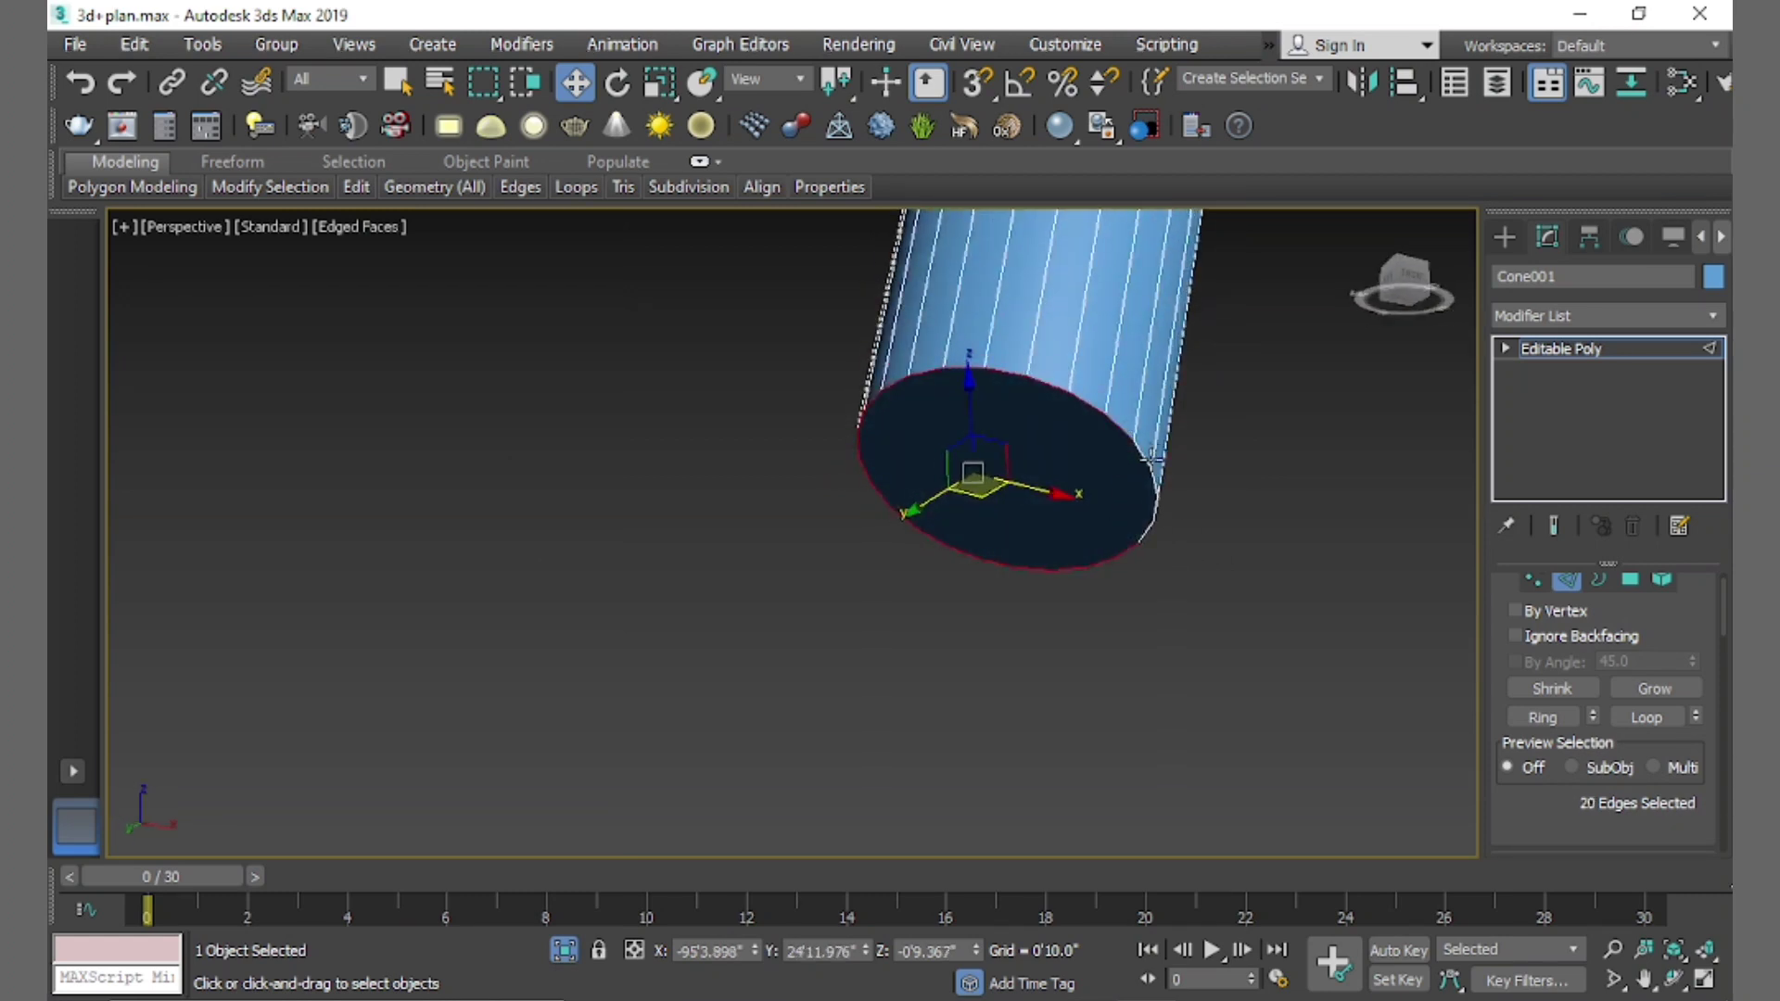
pyautogui.keyDown('alt'); pyautogui.moveTo(1175, 552); pyautogui.dragTo(1044, 530, button='middle'); pyautogui.keyUp('alt')
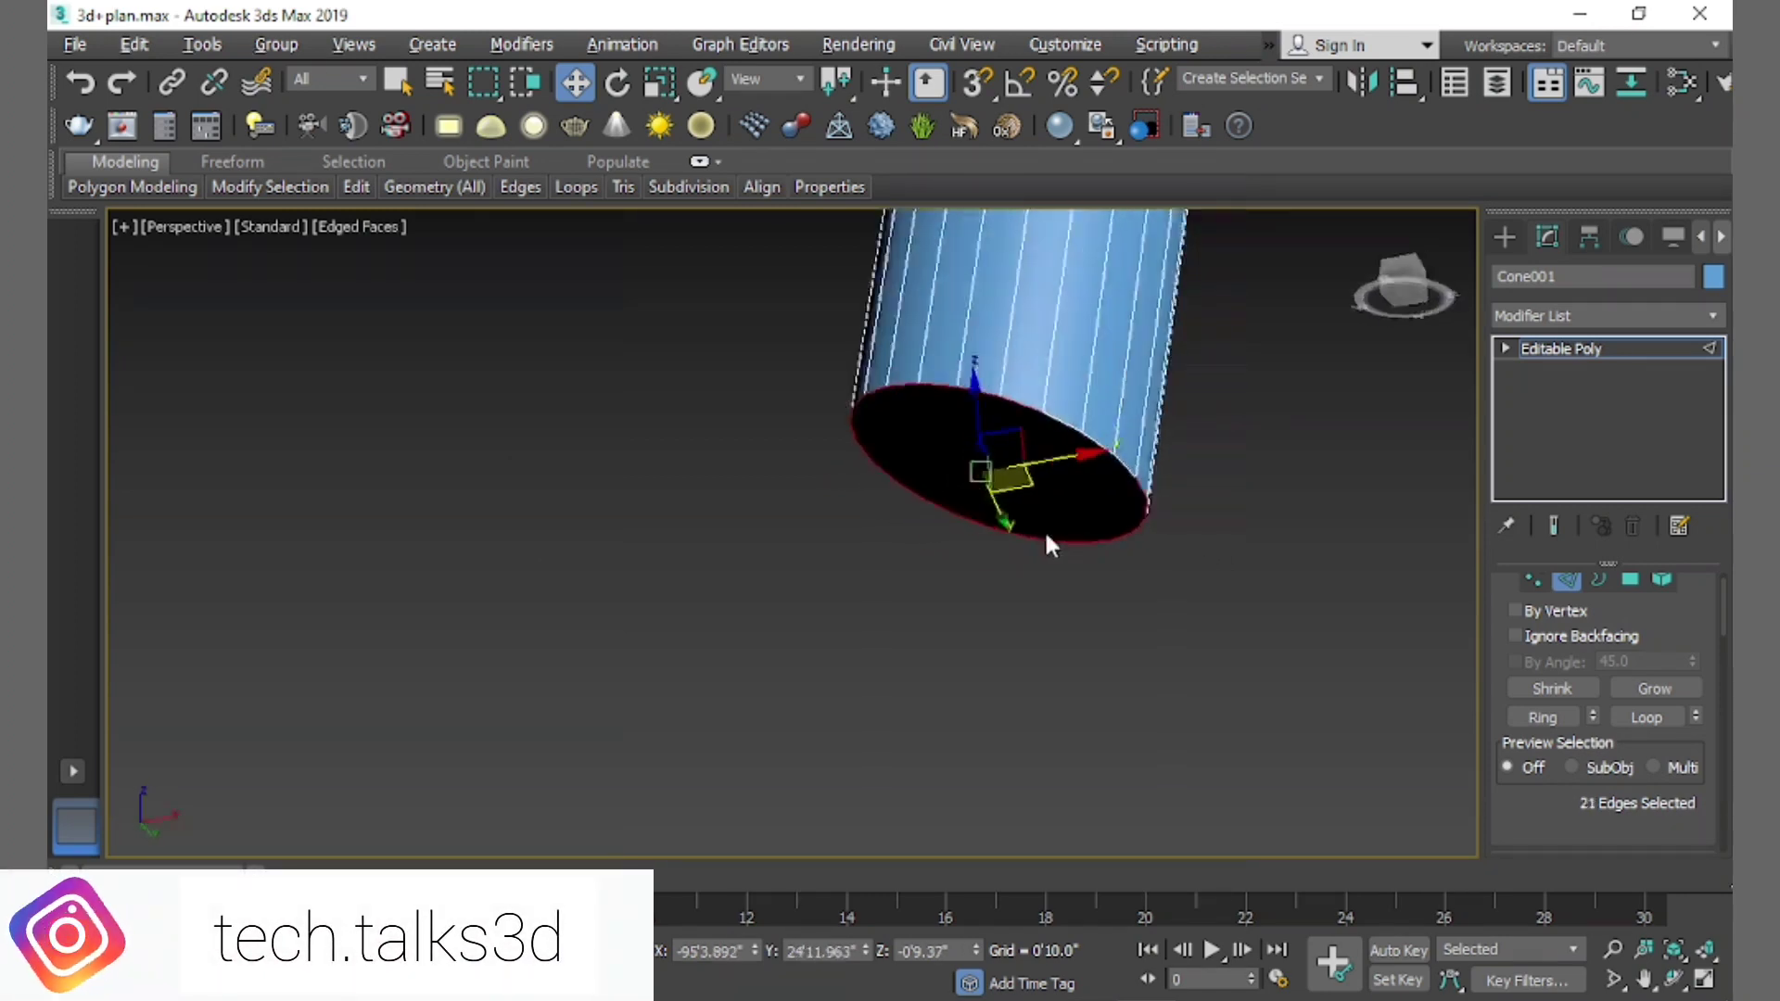
pyautogui.keyDown('ctrl'); pyautogui.click(1093, 442); pyautogui.keyUp('ctrl')
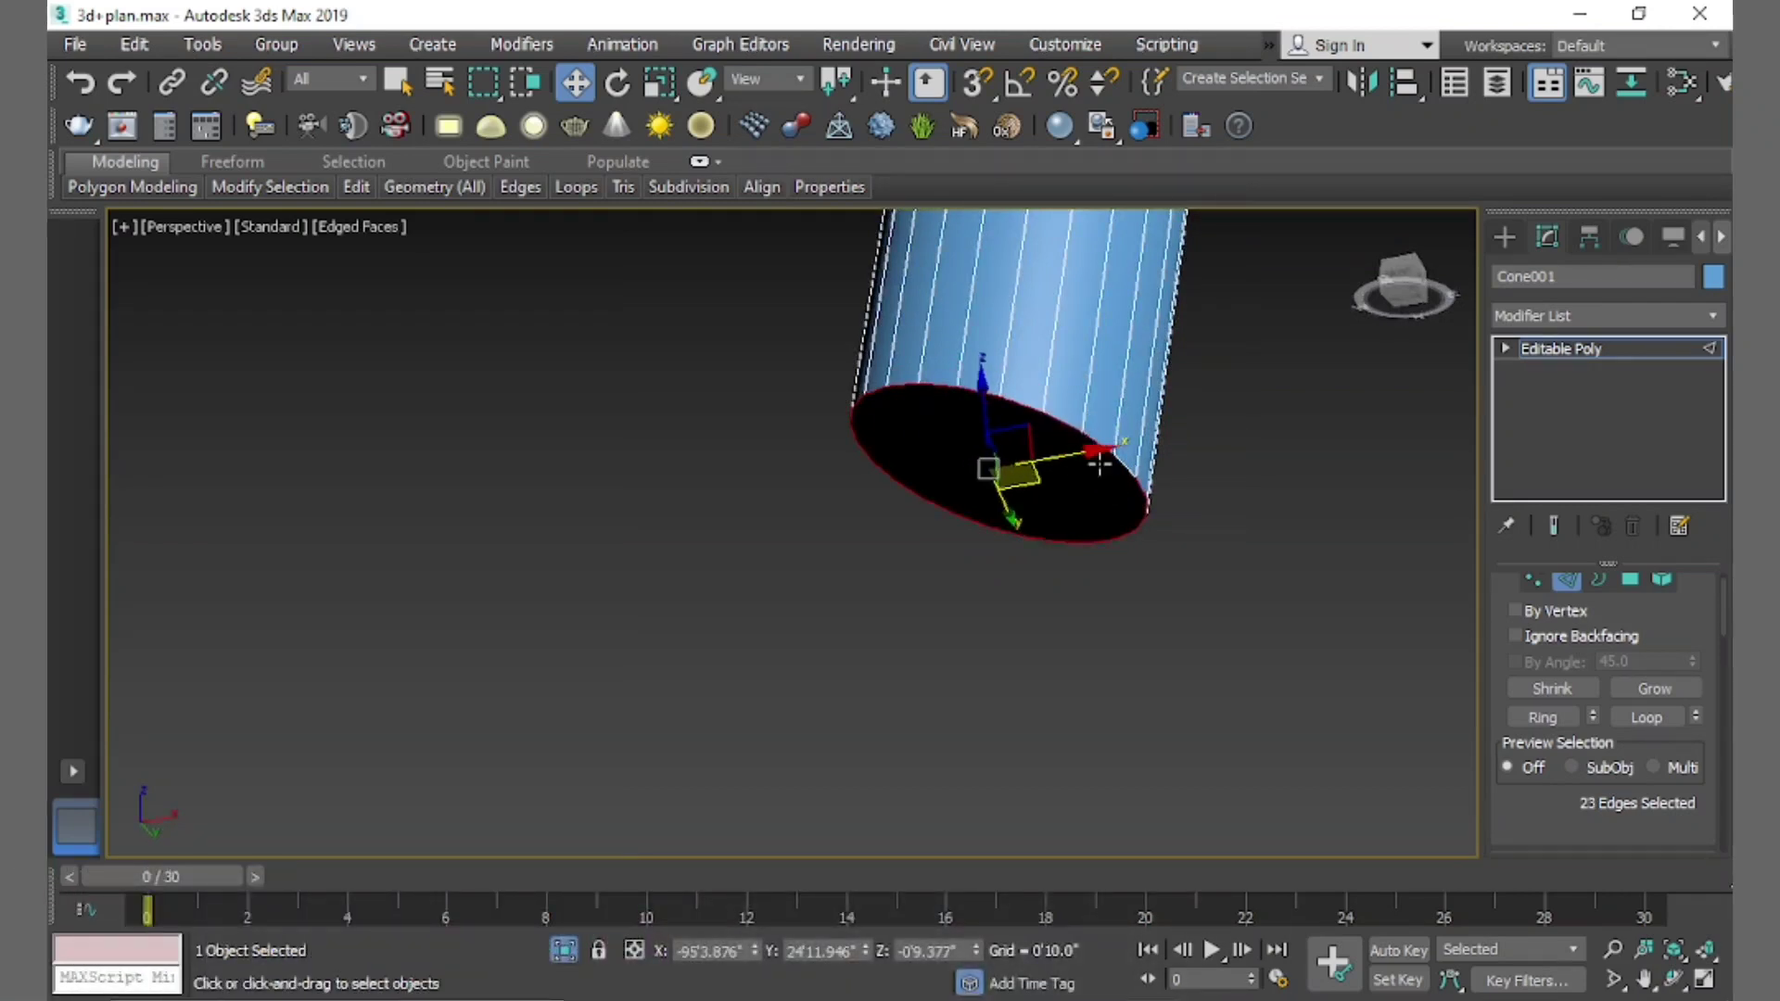
pyautogui.keyDown('ctrl'); pyautogui.click(1125, 461); pyautogui.keyUp('ctrl')
pyautogui.moveTo(1211, 666)
pyautogui.keyDown('alt'); pyautogui.mouseDown(button='middle')
pyautogui.moveTo(1229, 737)
pyautogui.moveTo(1391, 812)
pyautogui.mouseUp(button='middle'); pyautogui.keyUp('alt')
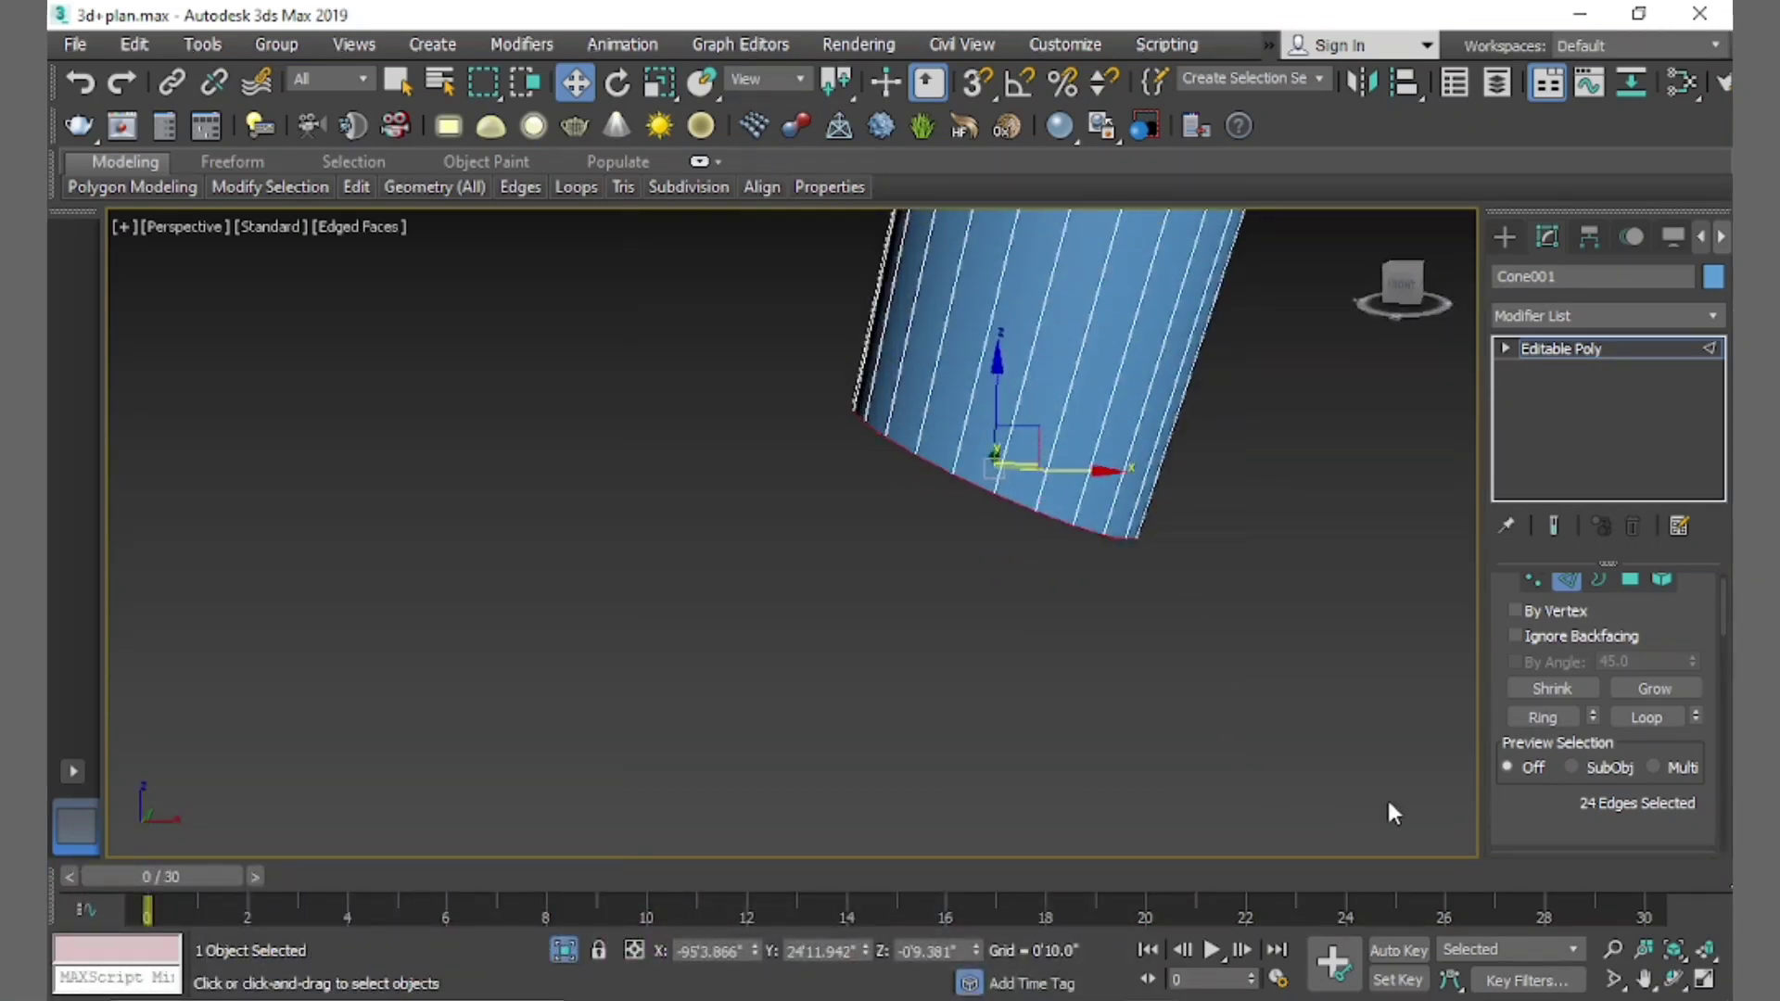
pyautogui.moveTo(1490, 803); pyautogui.dragTo(1574, 584)
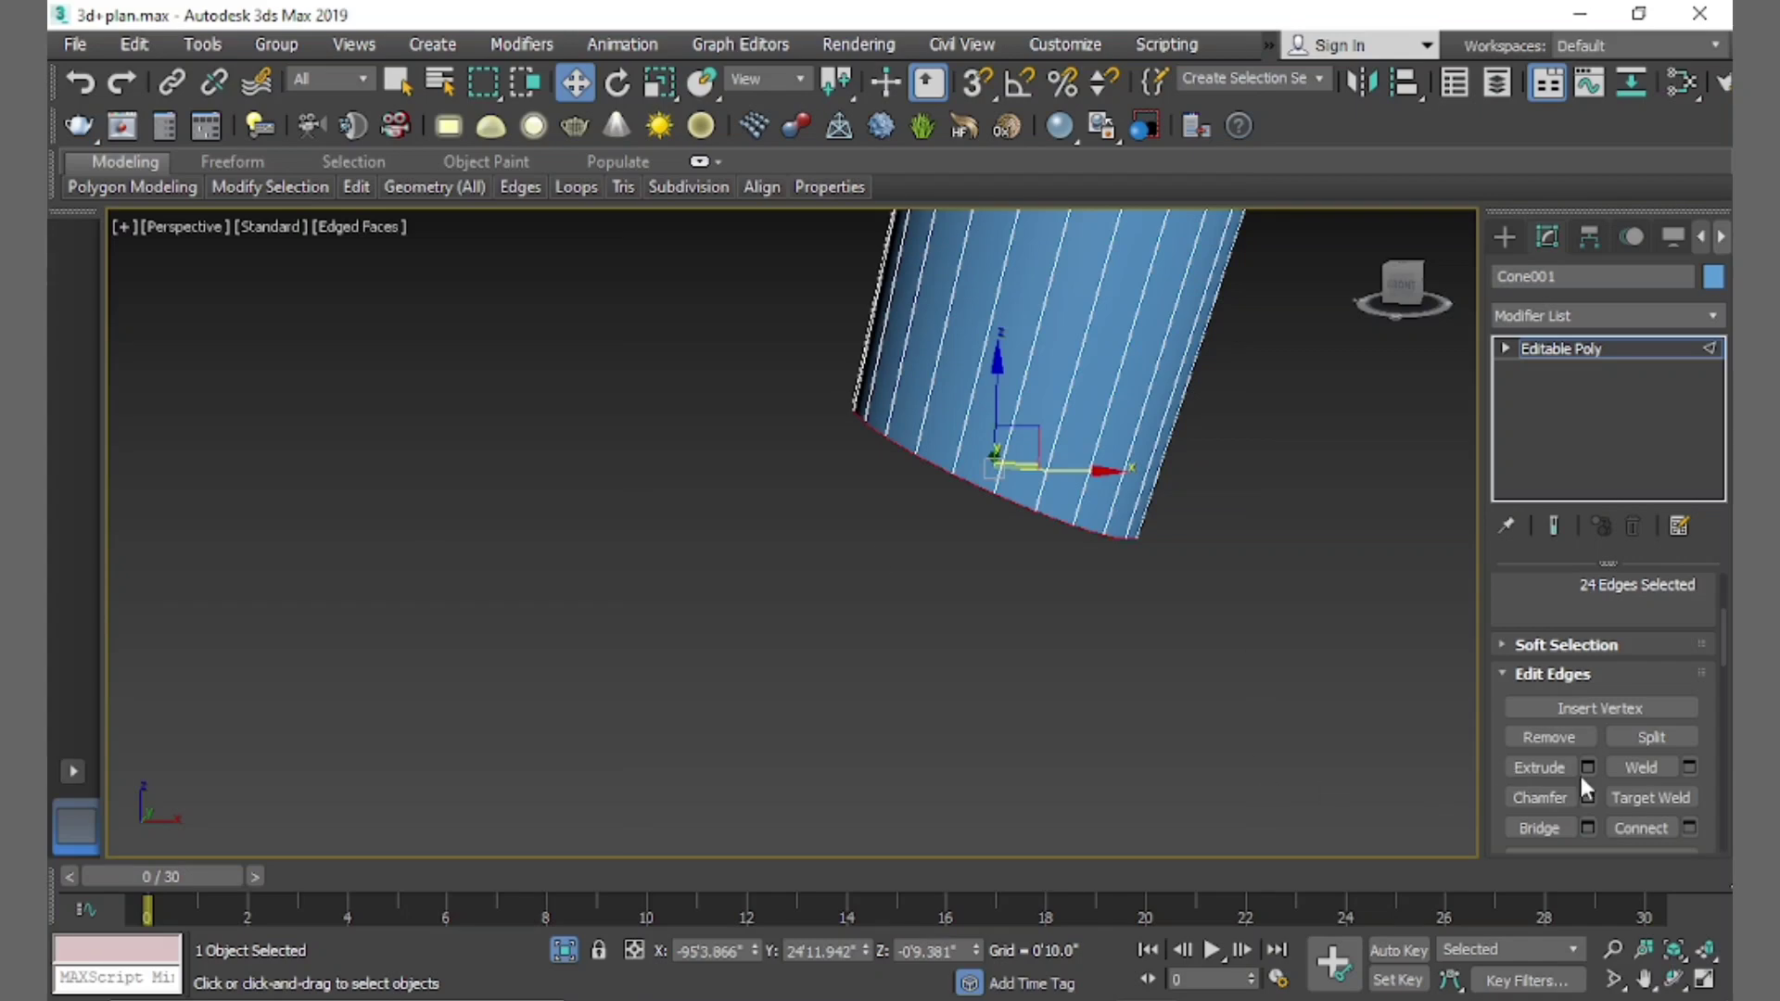
# Create a shape from the selected rim edges and select the new Shape005
pyautogui.scroll(-2, 1604, 773)
pyautogui.click(1622, 779)
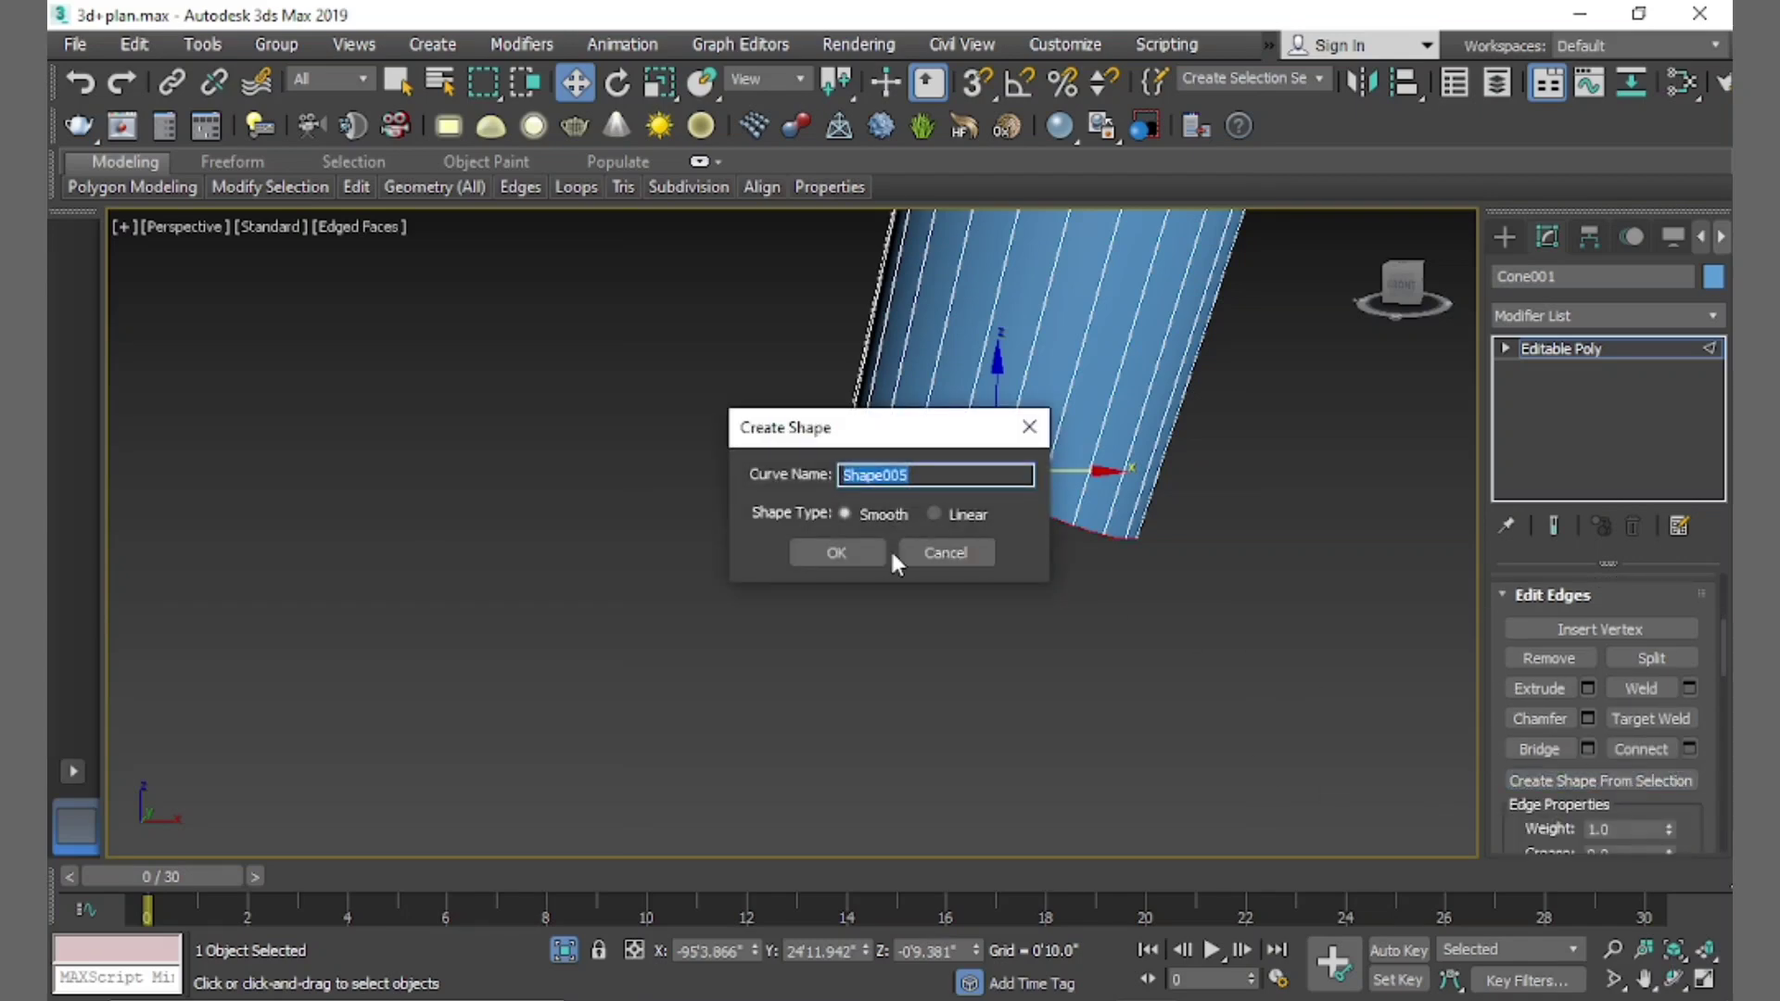
pyautogui.click(873, 554)
pyautogui.moveTo(1355, 655)
pyautogui.keyDown('alt'); pyautogui.mouseDown(button='middle')
pyautogui.moveTo(1192, 482)
pyautogui.moveTo(1299, 548)
pyautogui.moveTo(1391, 371)
pyautogui.mouseUp(button='middle'); pyautogui.keyUp('alt')
pyautogui.click(1505, 236)
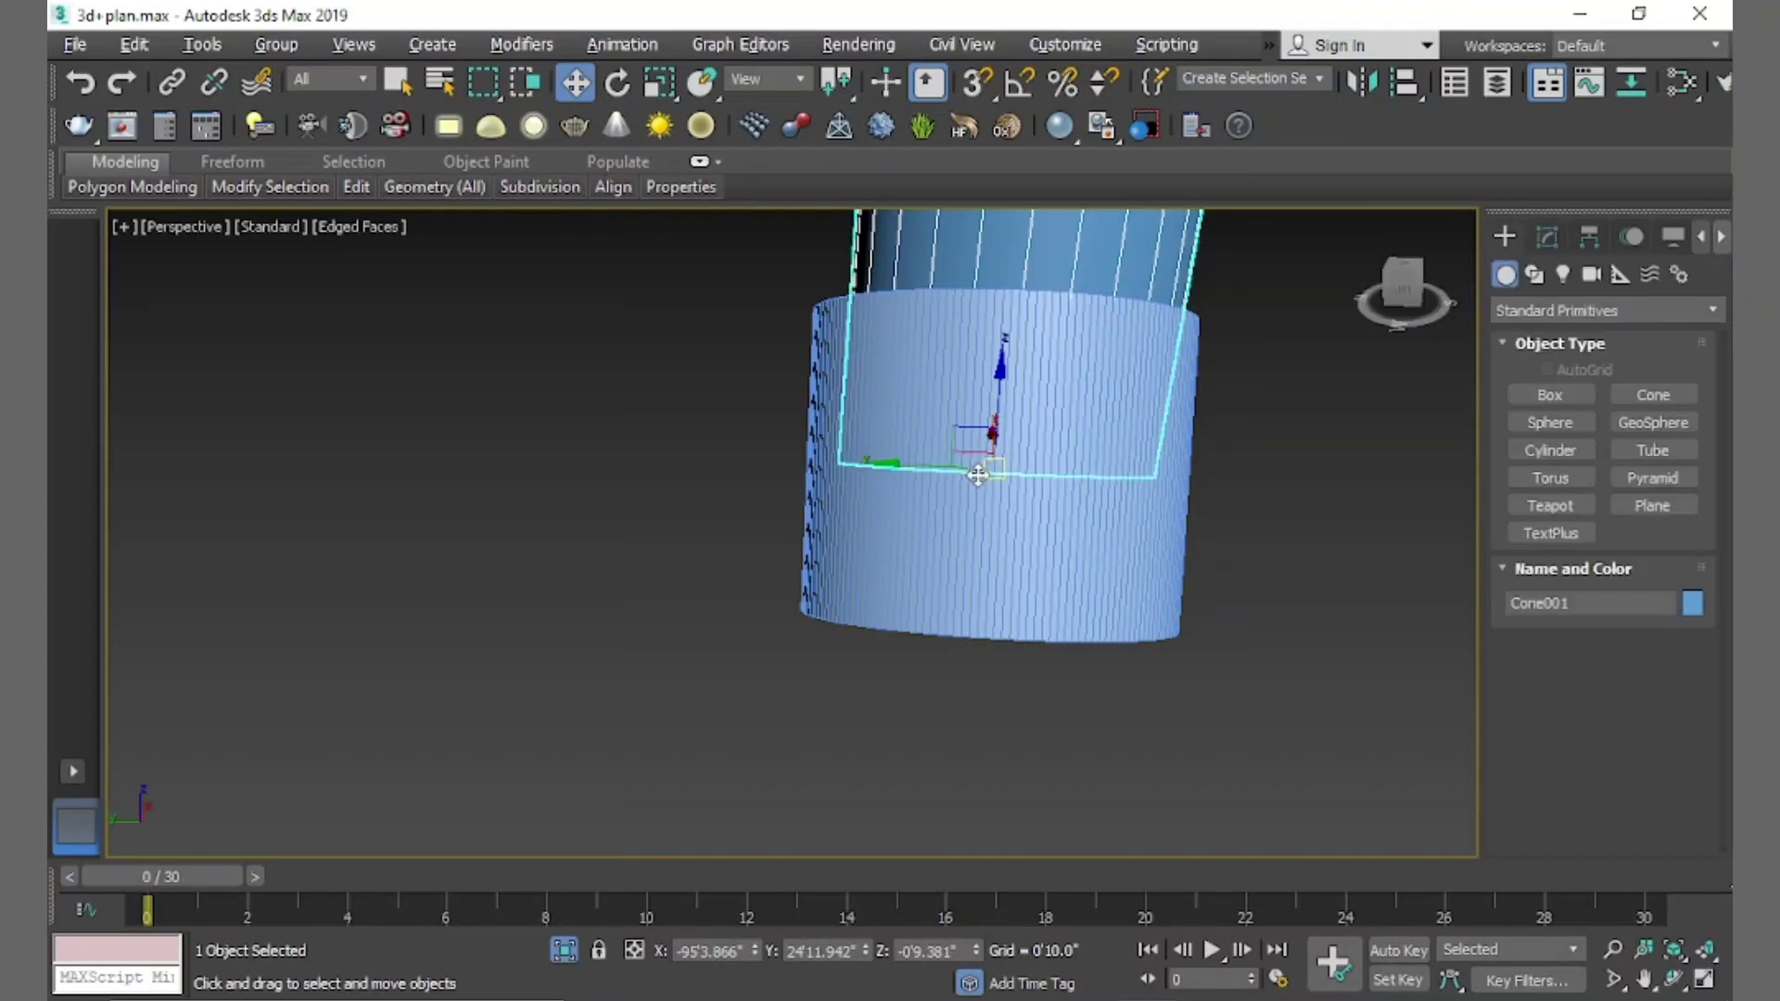
pyautogui.click(1076, 567)
# Make Shape005 renderable with a Rectangular section and adjust its Length and Width
pyautogui.click(1547, 236)
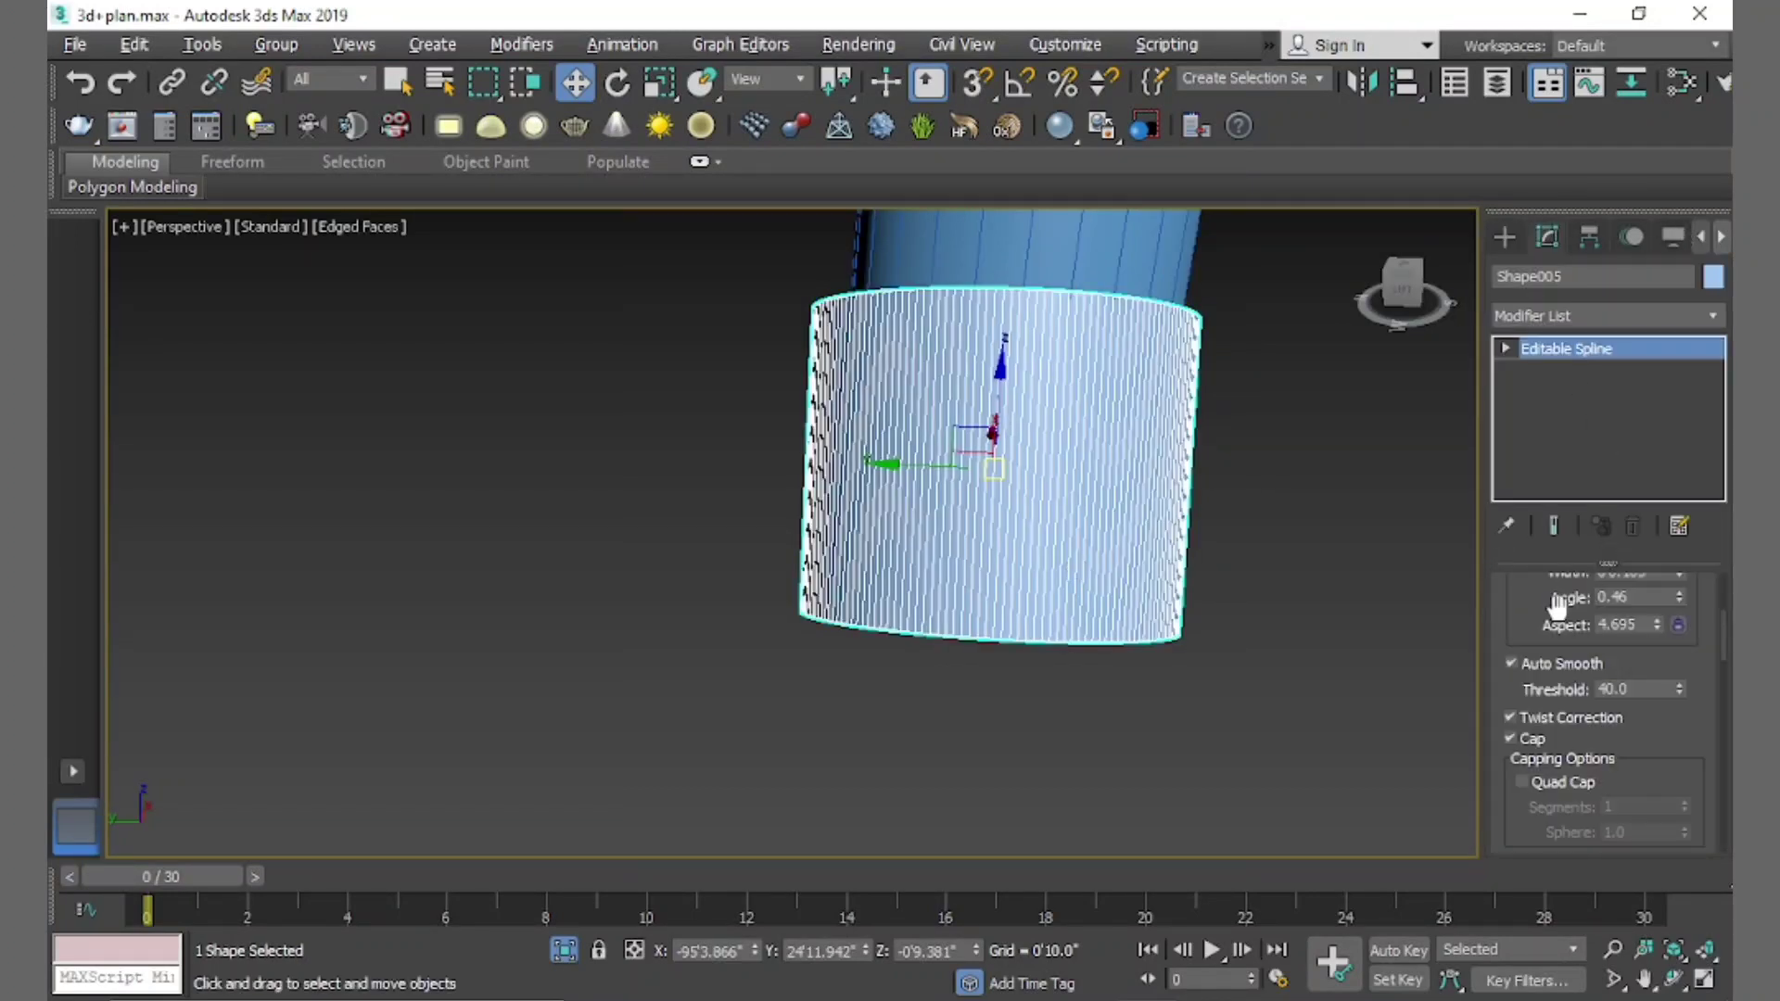
pyautogui.scroll(2, 1558, 607)
pyautogui.scroll(4, 1560, 642)
pyautogui.scroll(-2, 1595, 742)
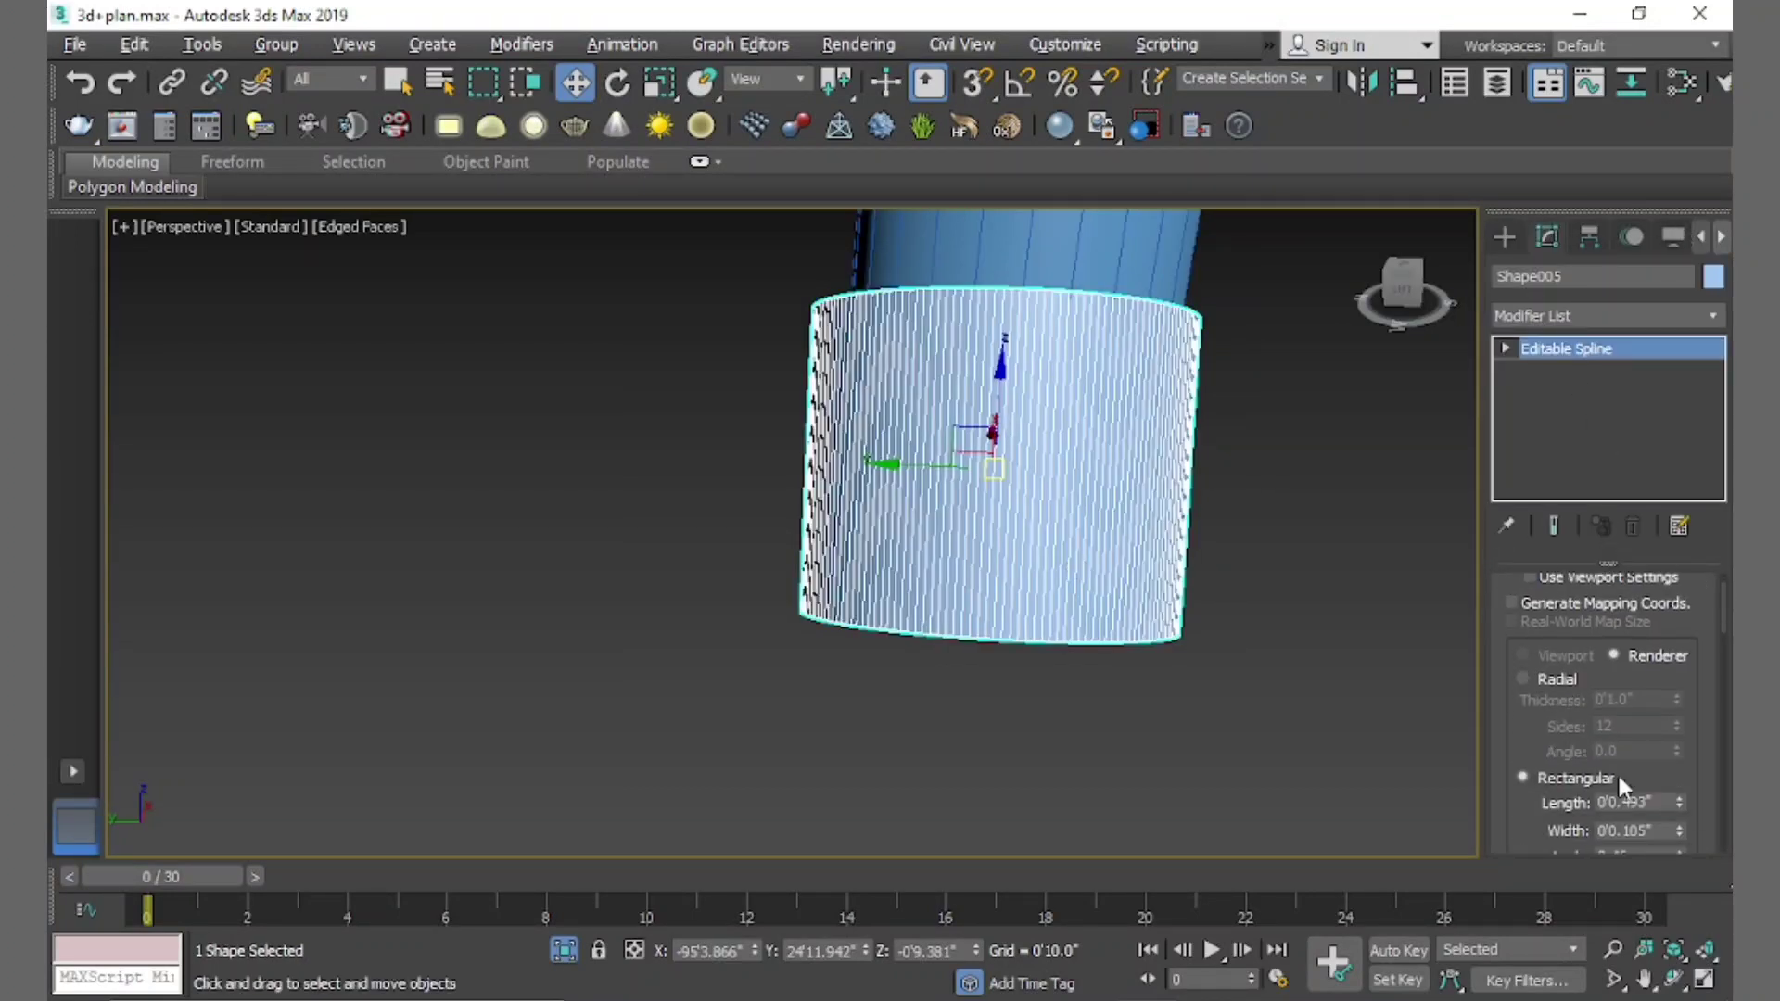
pyautogui.moveTo(1680, 805); pyautogui.dragTo(1691, 847)
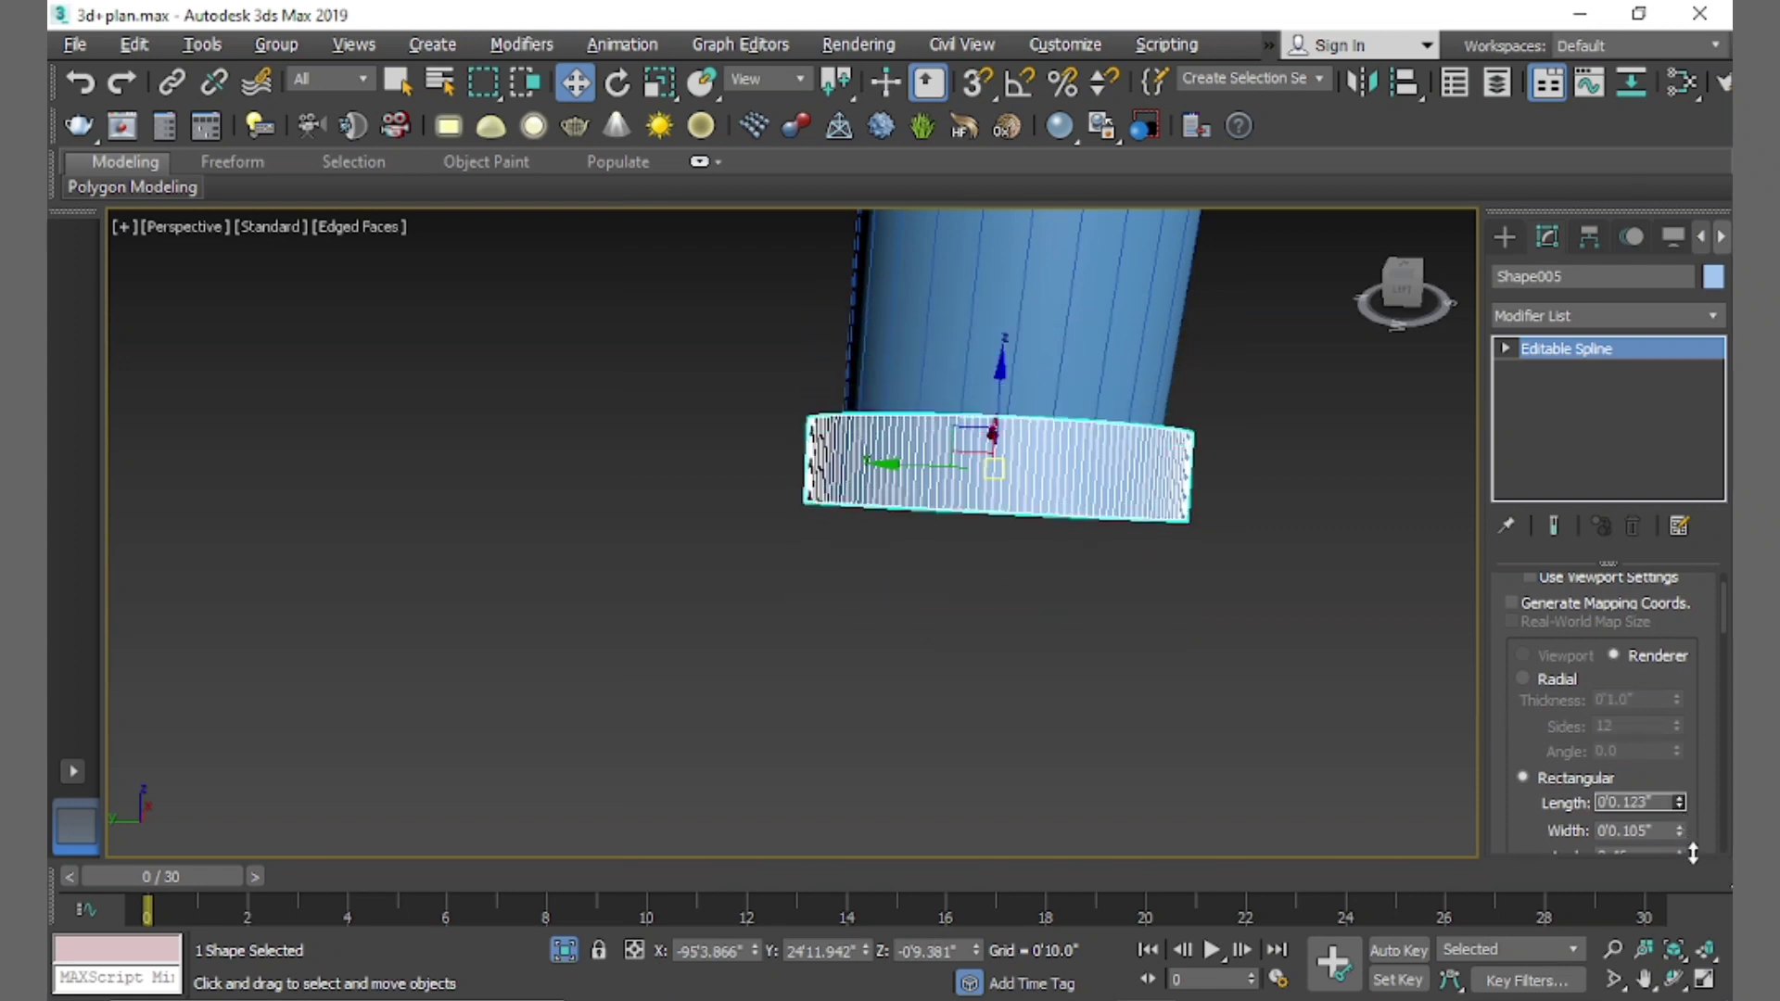
pyautogui.moveTo(1546, 803); pyautogui.dragTo(1567, 738)
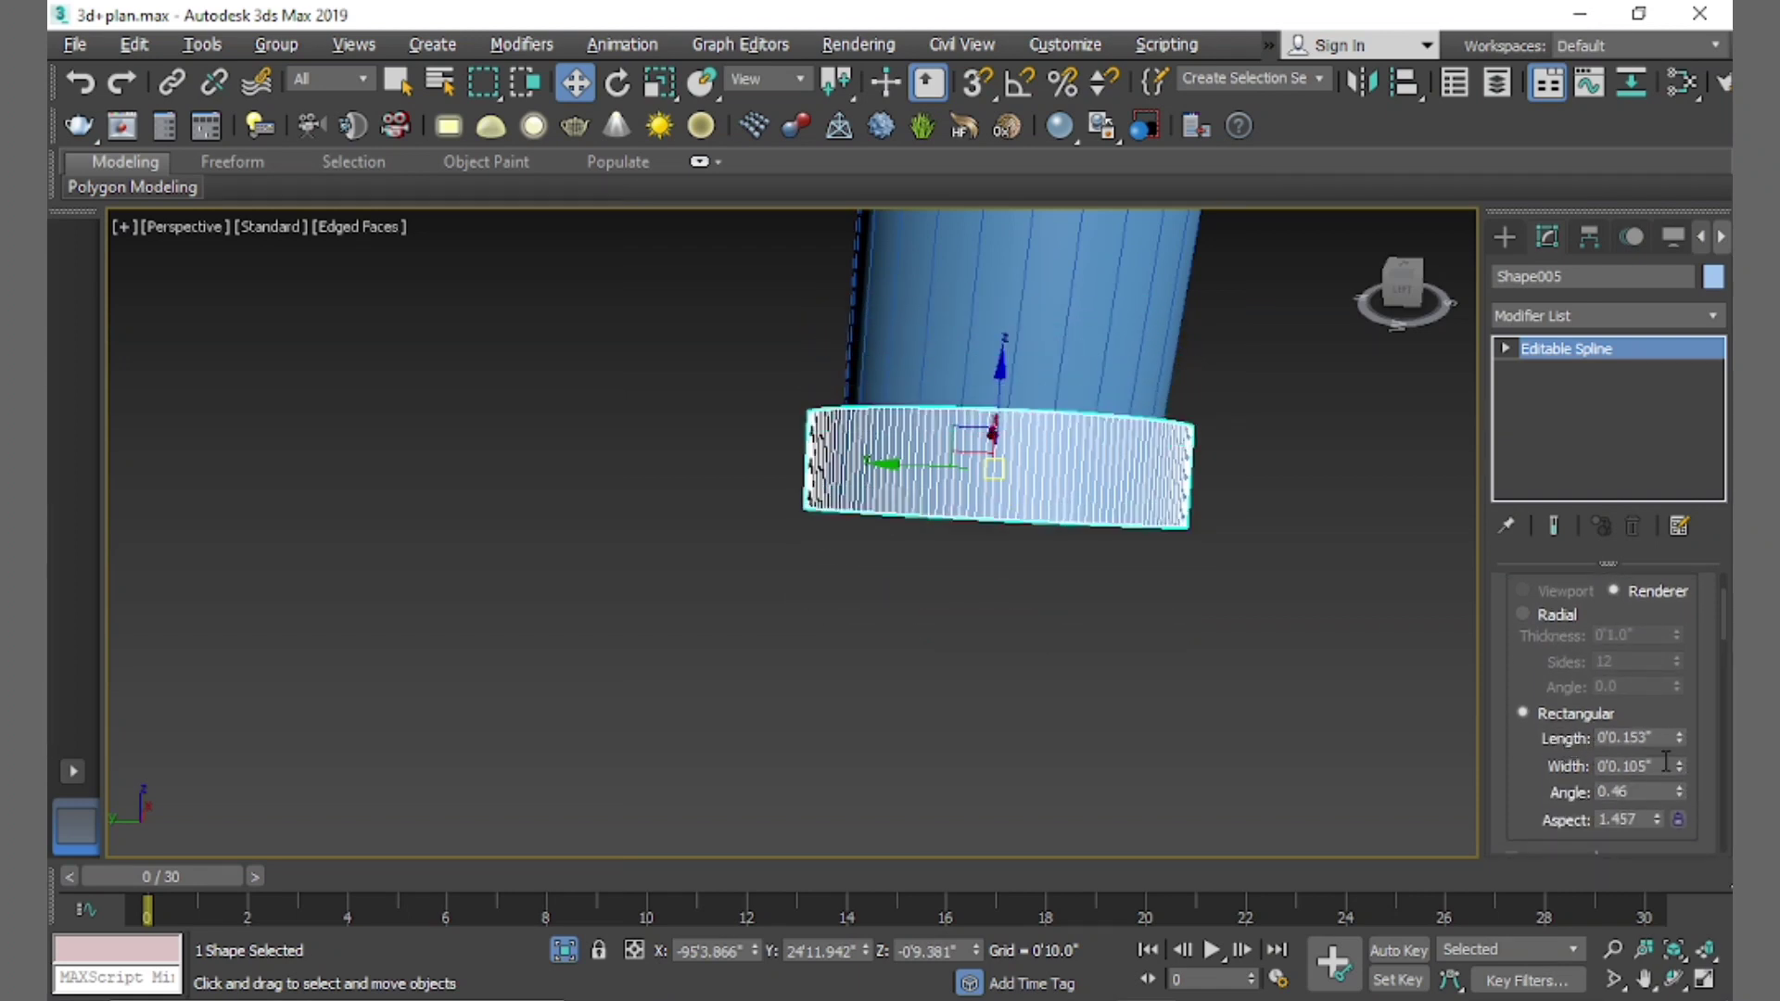
pyautogui.moveTo(1680, 770)
pyautogui.mouseDown()
pyautogui.moveTo(1695, 787)
pyautogui.moveTo(1684, 777)
pyautogui.moveTo(1653, 893)
pyautogui.moveTo(1666, 809)
pyautogui.mouseUp()
pyautogui.moveTo(1672, 725); pyautogui.dragTo(1673, 709)
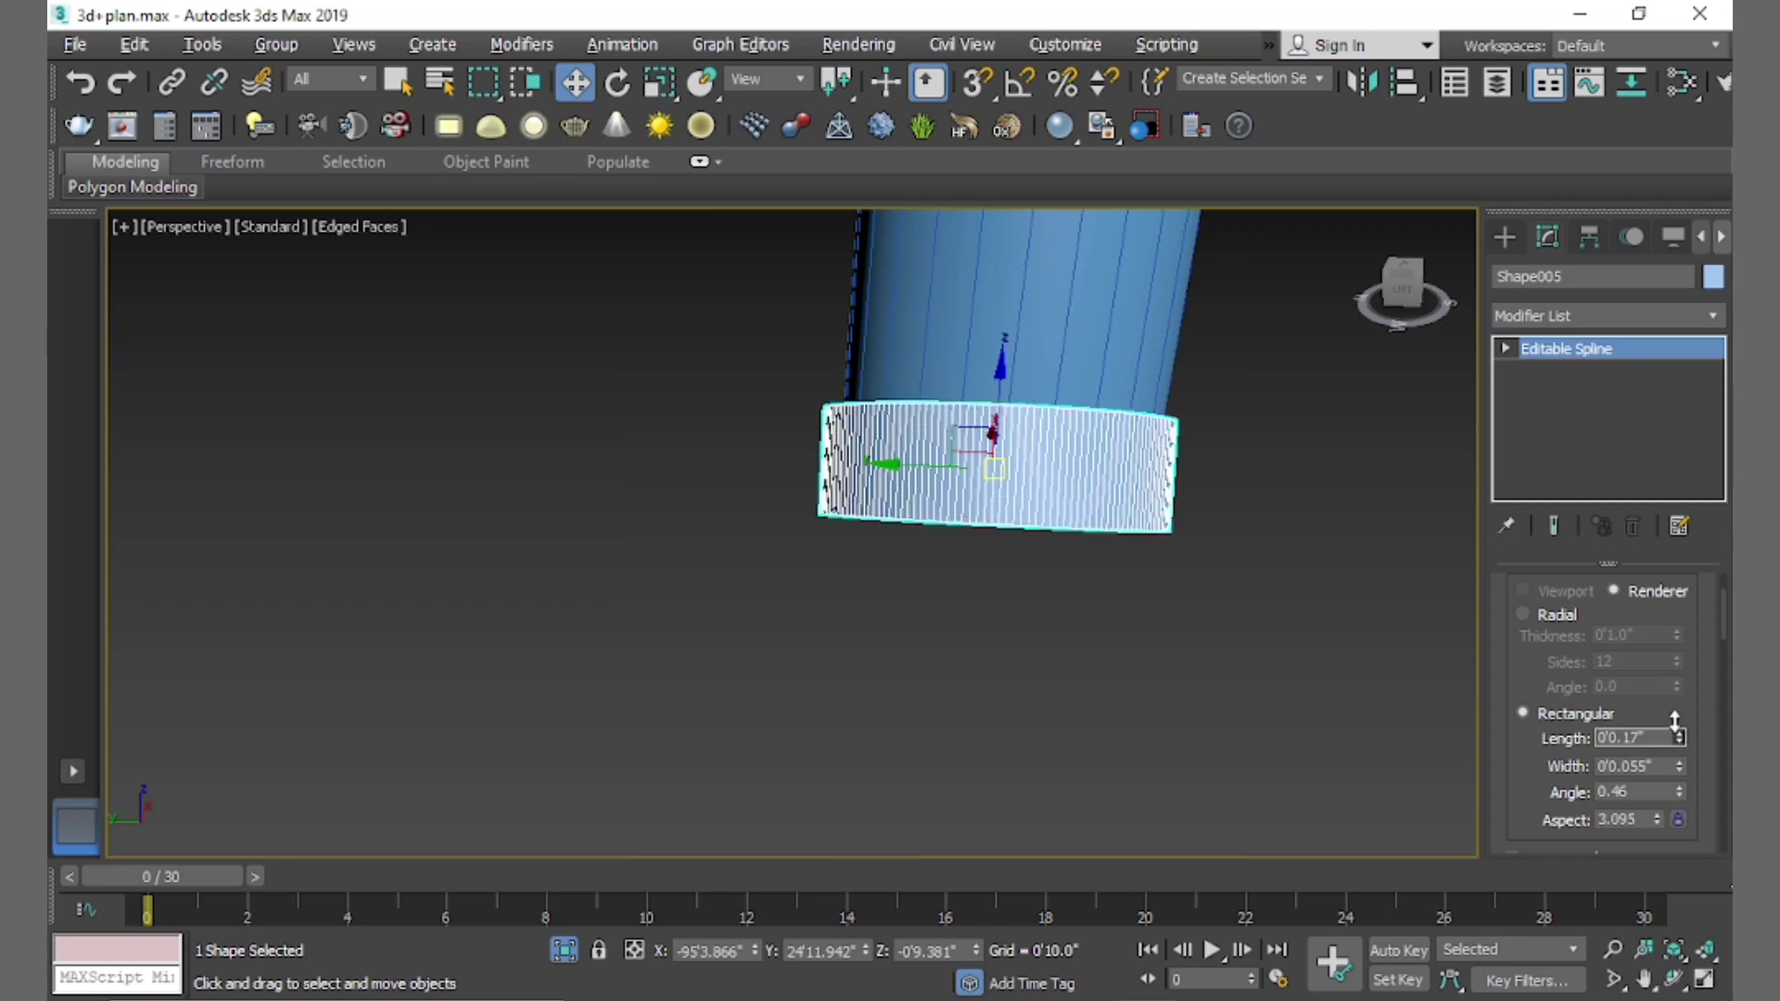
pyautogui.scroll(-2, 1140, 531)
# Inspect the foot band and fine-tune it to 0'0.76" by 0'0.175"
pyautogui.moveTo(1139, 530)
pyautogui.keyDown('alt'); pyautogui.mouseDown(button='middle')
pyautogui.moveTo(1343, 572)
pyautogui.moveTo(1168, 557)
pyautogui.moveTo(1097, 628)
pyautogui.moveTo(1119, 617)
pyautogui.mouseUp(button='middle'); pyautogui.keyUp('alt')
pyautogui.scroll(5, 1119, 617)
pyautogui.click(1087, 655)
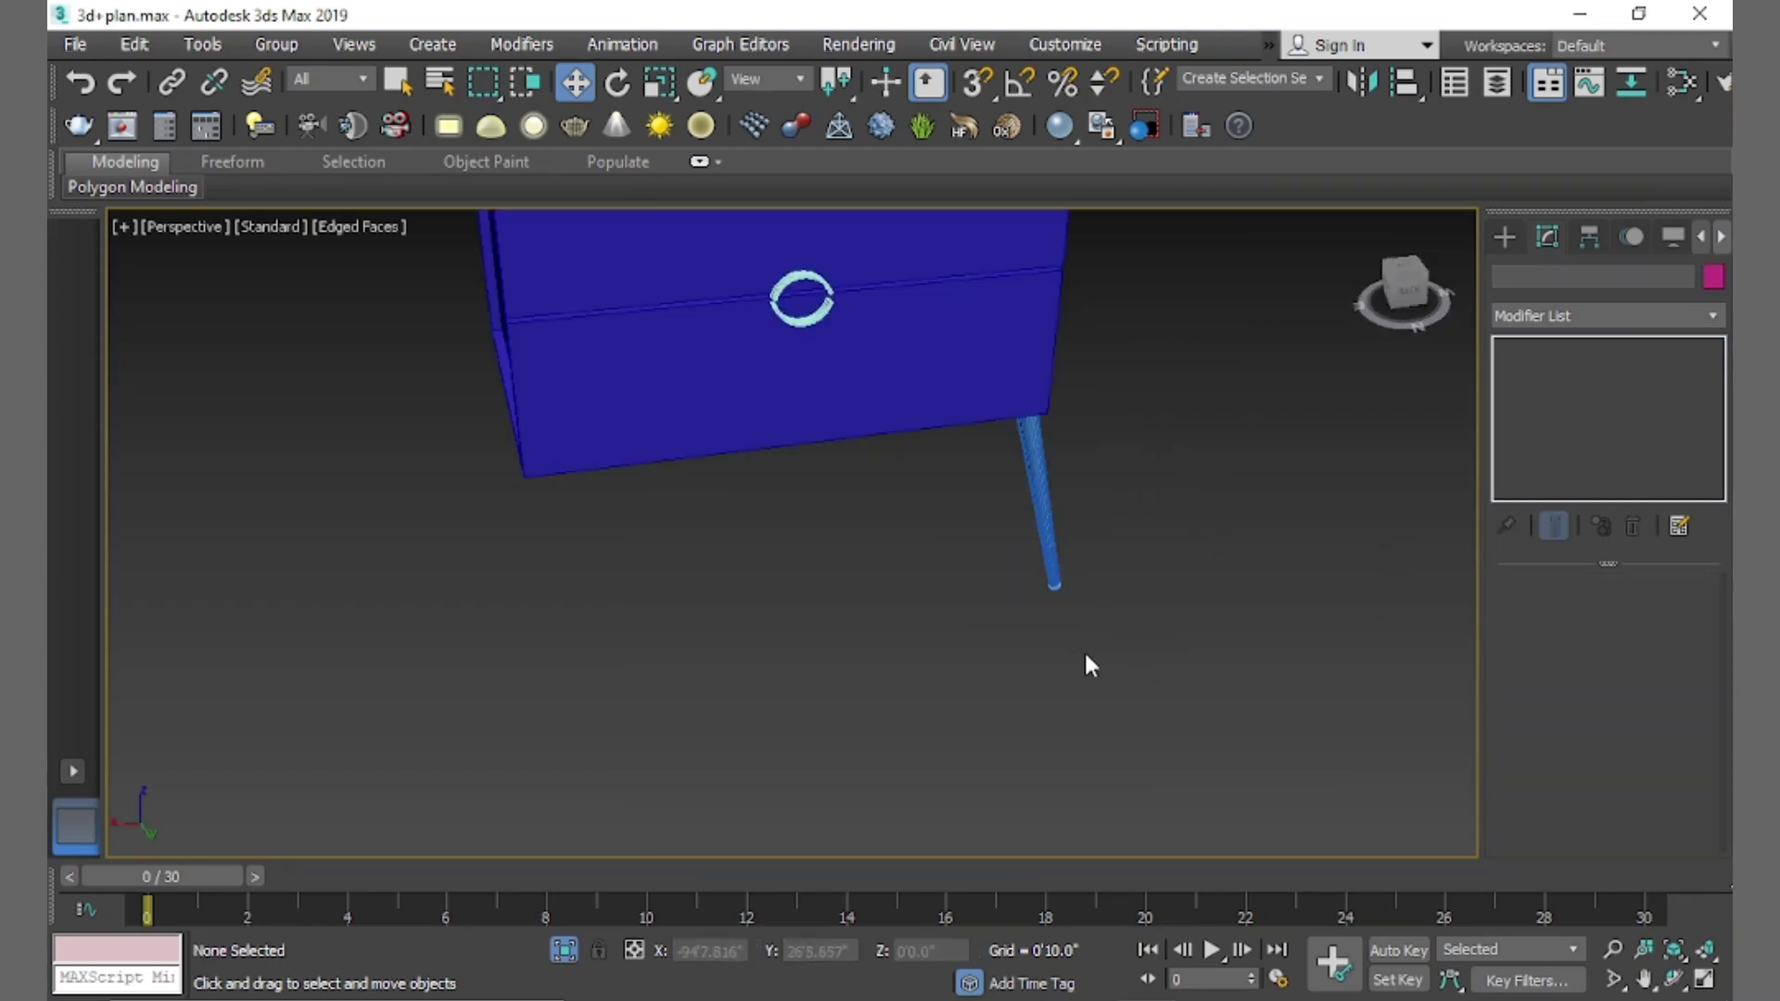
pyautogui.scroll(4, 1050, 602)
pyautogui.click(1069, 533)
pyautogui.scroll(-2, 1391, 649)
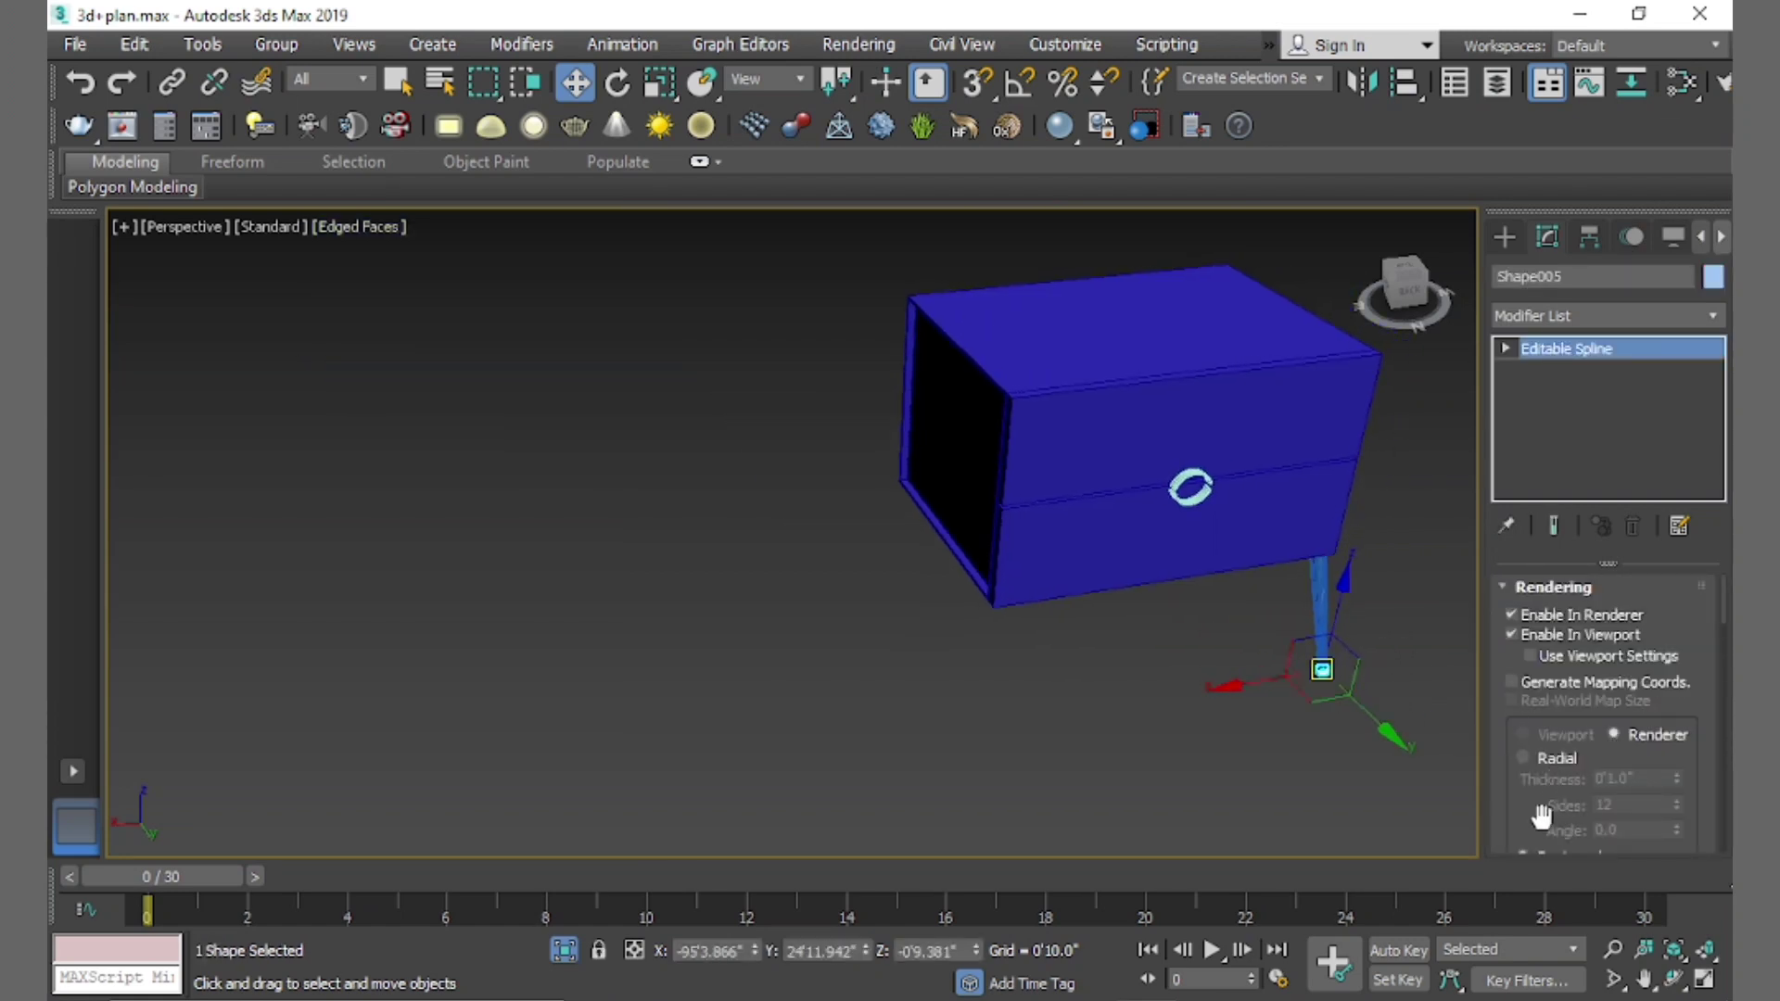
pyautogui.moveTo(1542, 816); pyautogui.dragTo(1642, 702)
pyautogui.moveTo(1678, 749); pyautogui.dragTo(1678, 741)
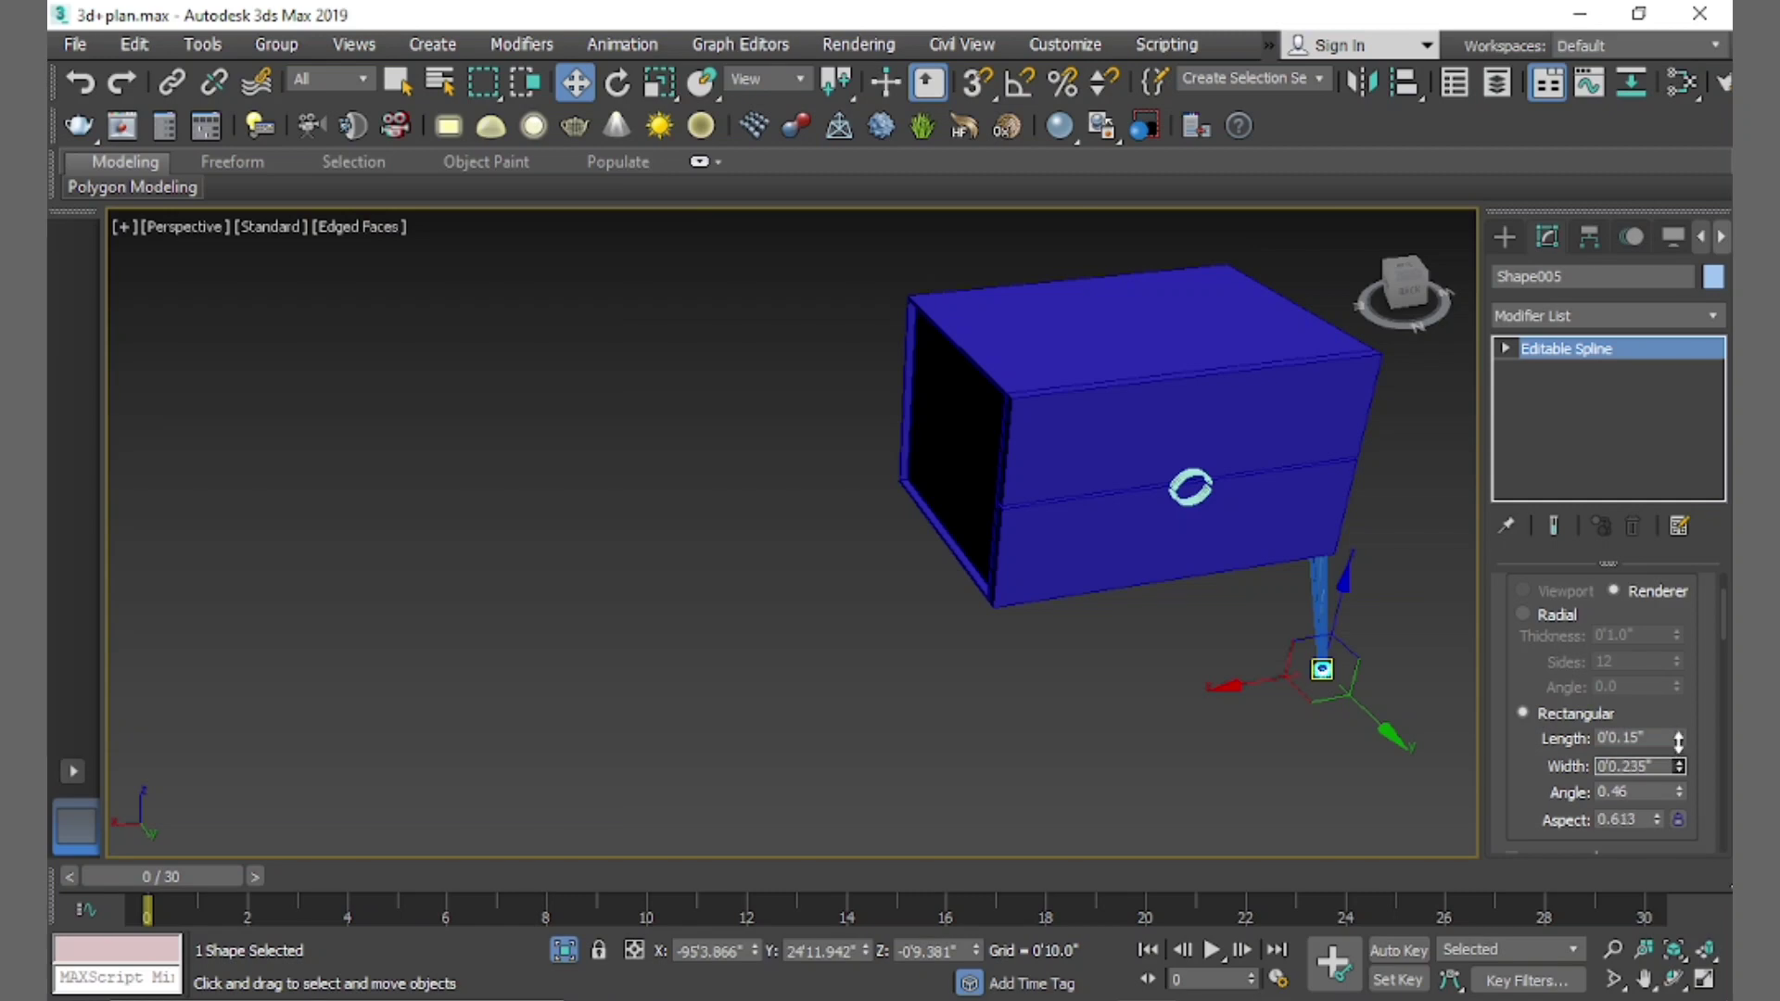
pyautogui.click(1360, 790)
pyautogui.keyDown('alt'); pyautogui.moveTo(1360, 790); pyautogui.dragTo(1277, 688, button='middle'); pyautogui.keyUp('alt')
# Select the skewed leg together with its foot band in the four-view layout
pyautogui.hotkey('alt', 'w')
pyautogui.scroll(-3, 1007, 414)
pyautogui.hotkey('alt', 'w')
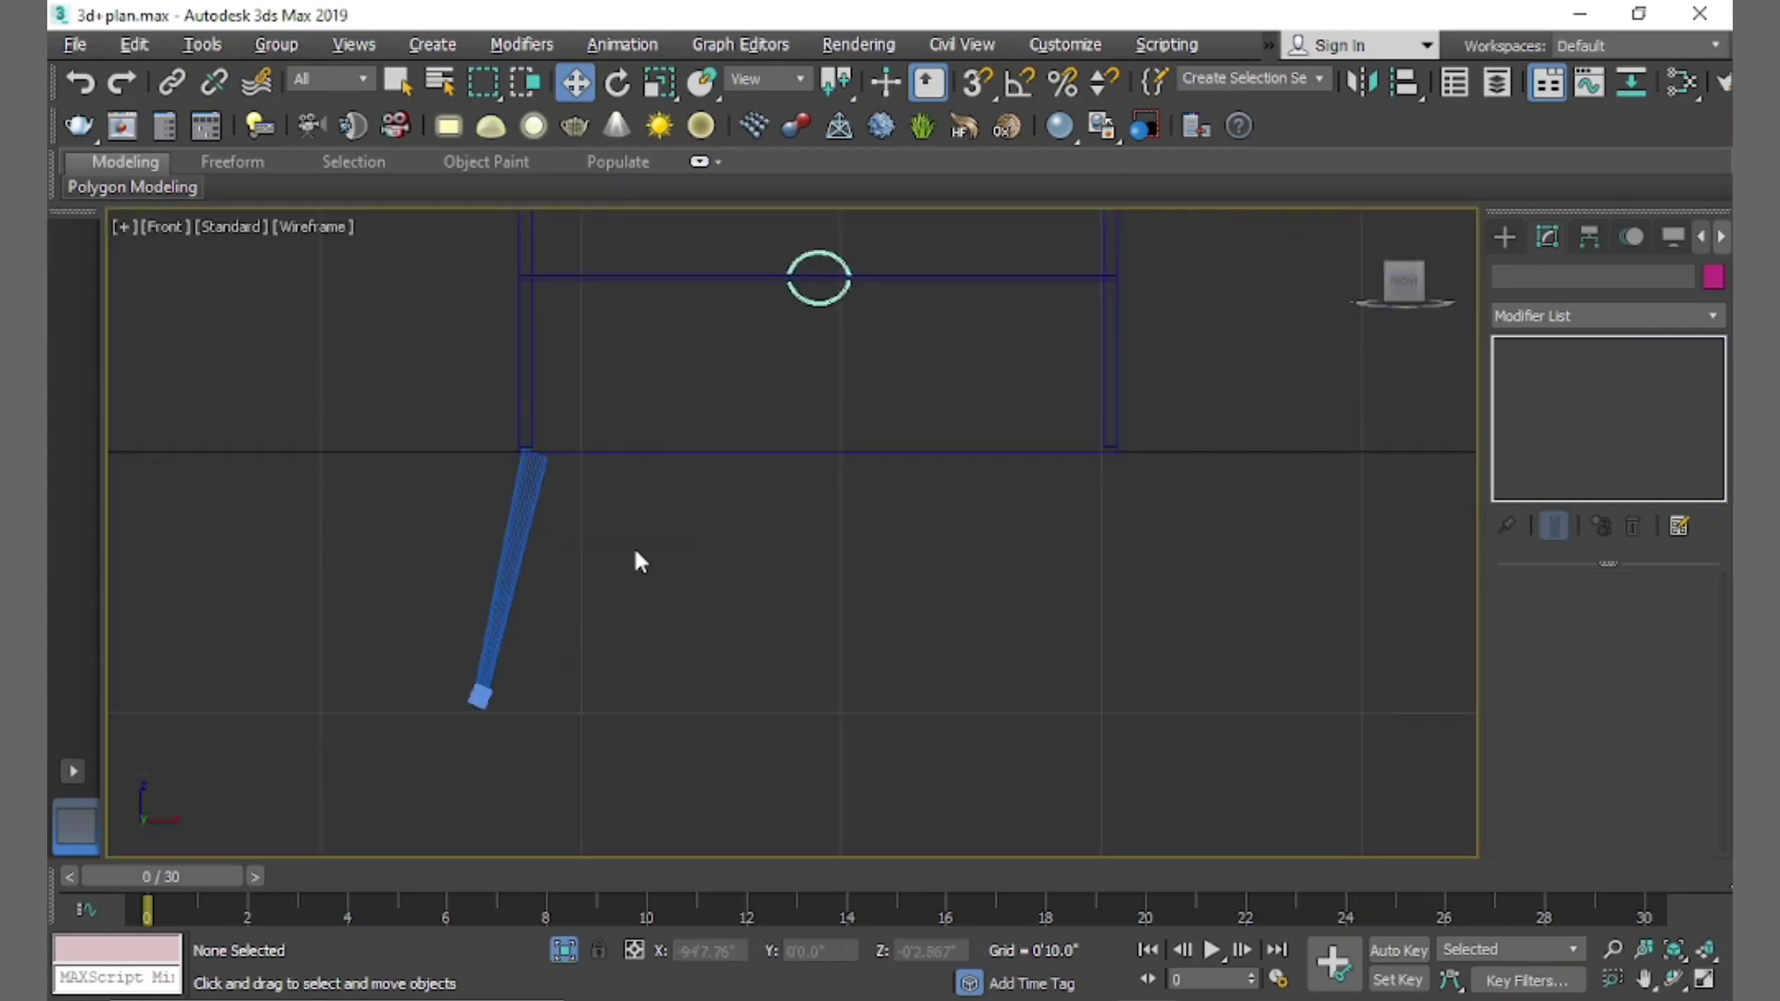
pyautogui.click(516, 600)
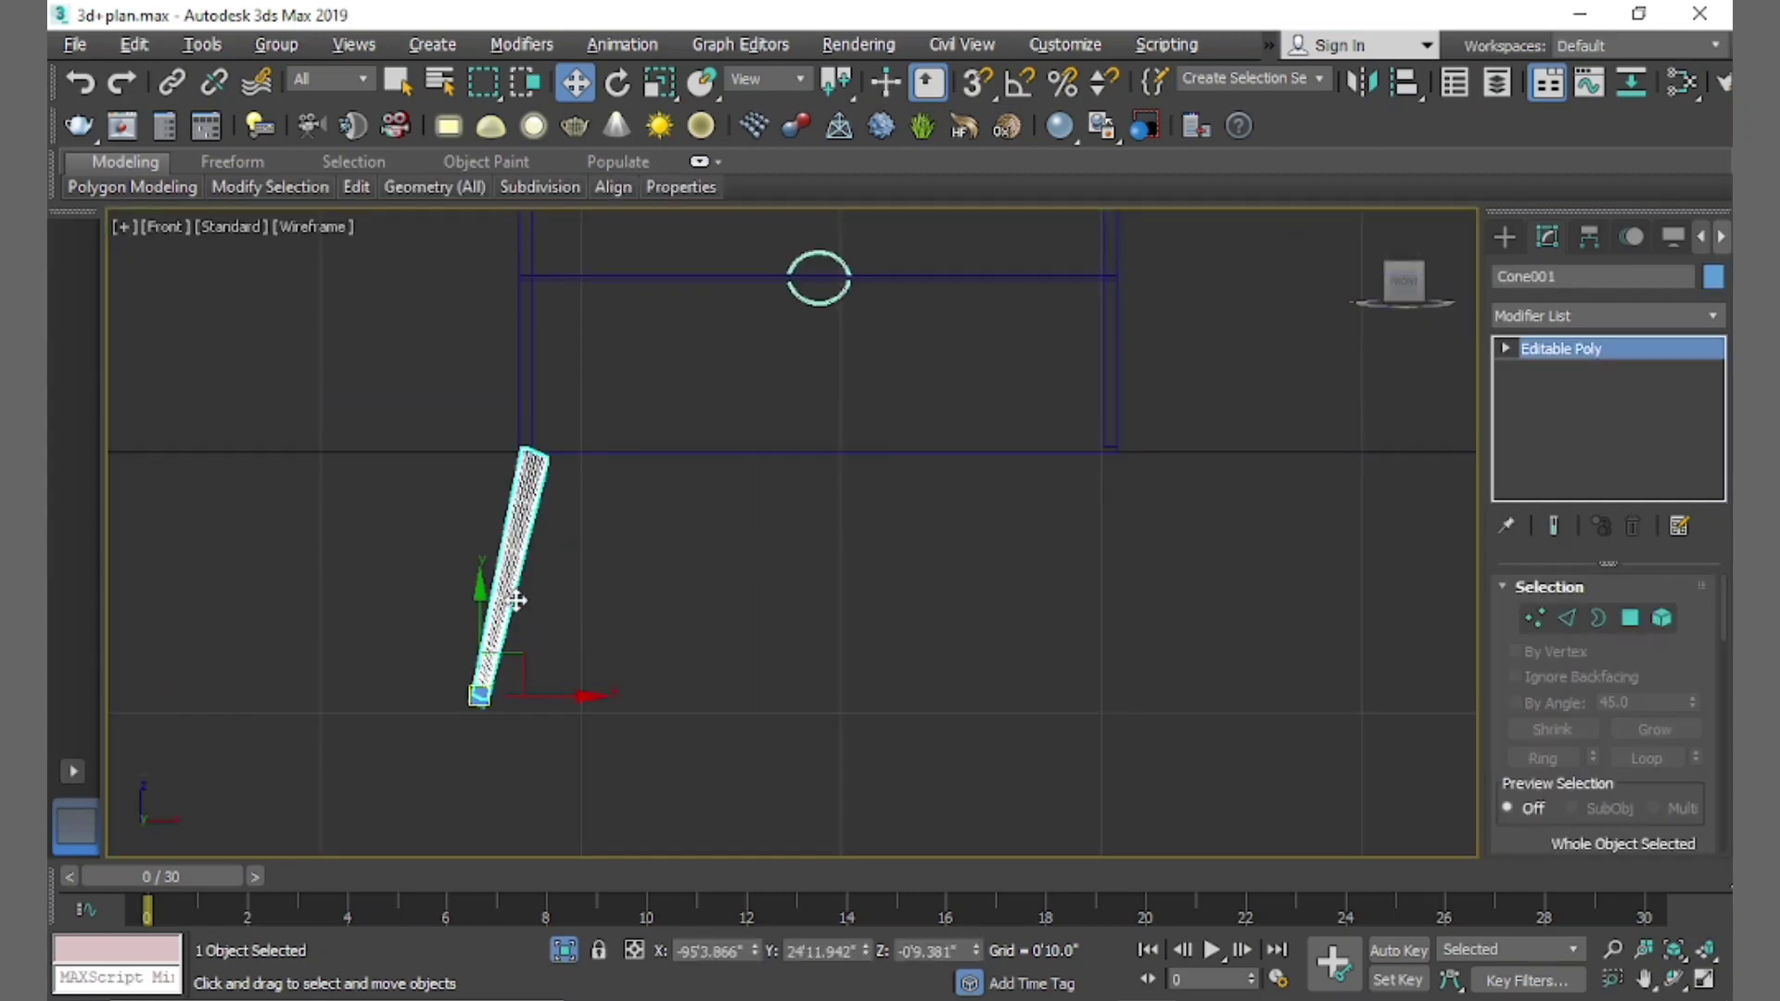
pyautogui.scroll(-3, 693, 536)
pyautogui.click(692, 536)
pyautogui.hotkey('alt', 'w')
pyautogui.click(1049, 402)
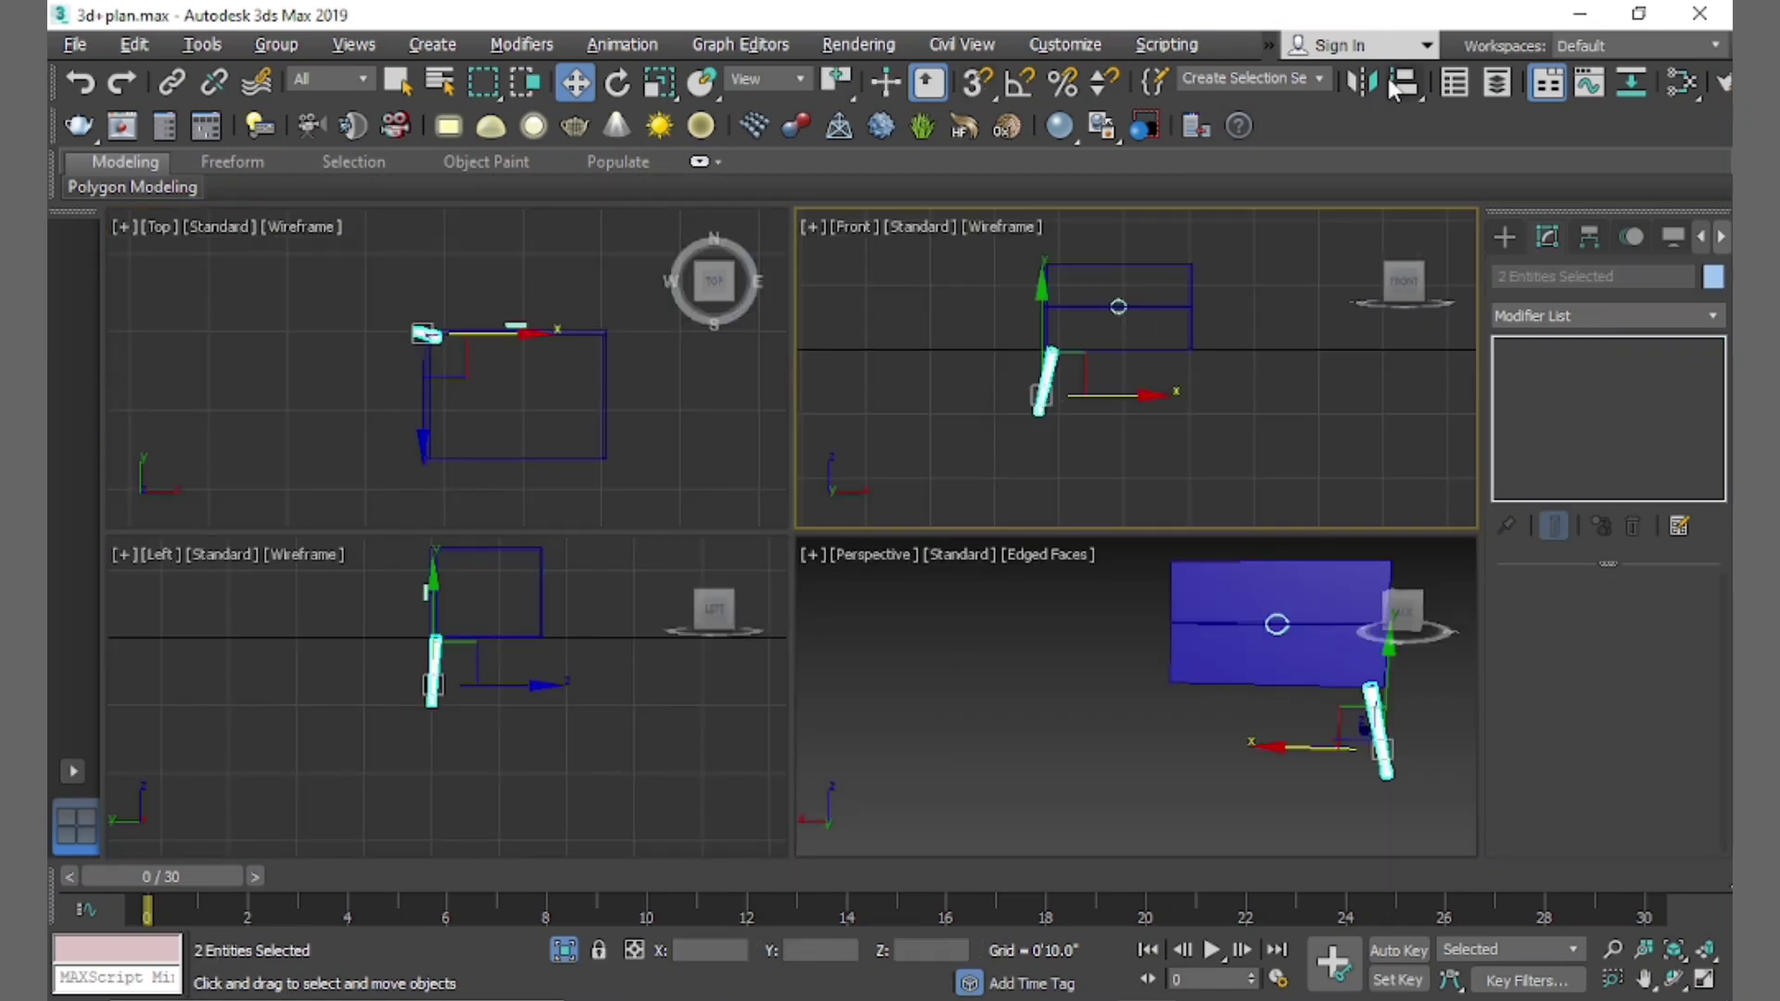
# Make a mirrored copy of the leg and foot band, then delete the misplaced copy
pyautogui.click(1360, 81)
pyautogui.click(834, 571)
pyautogui.click(818, 717)
pyautogui.scroll(2, 1215, 410)
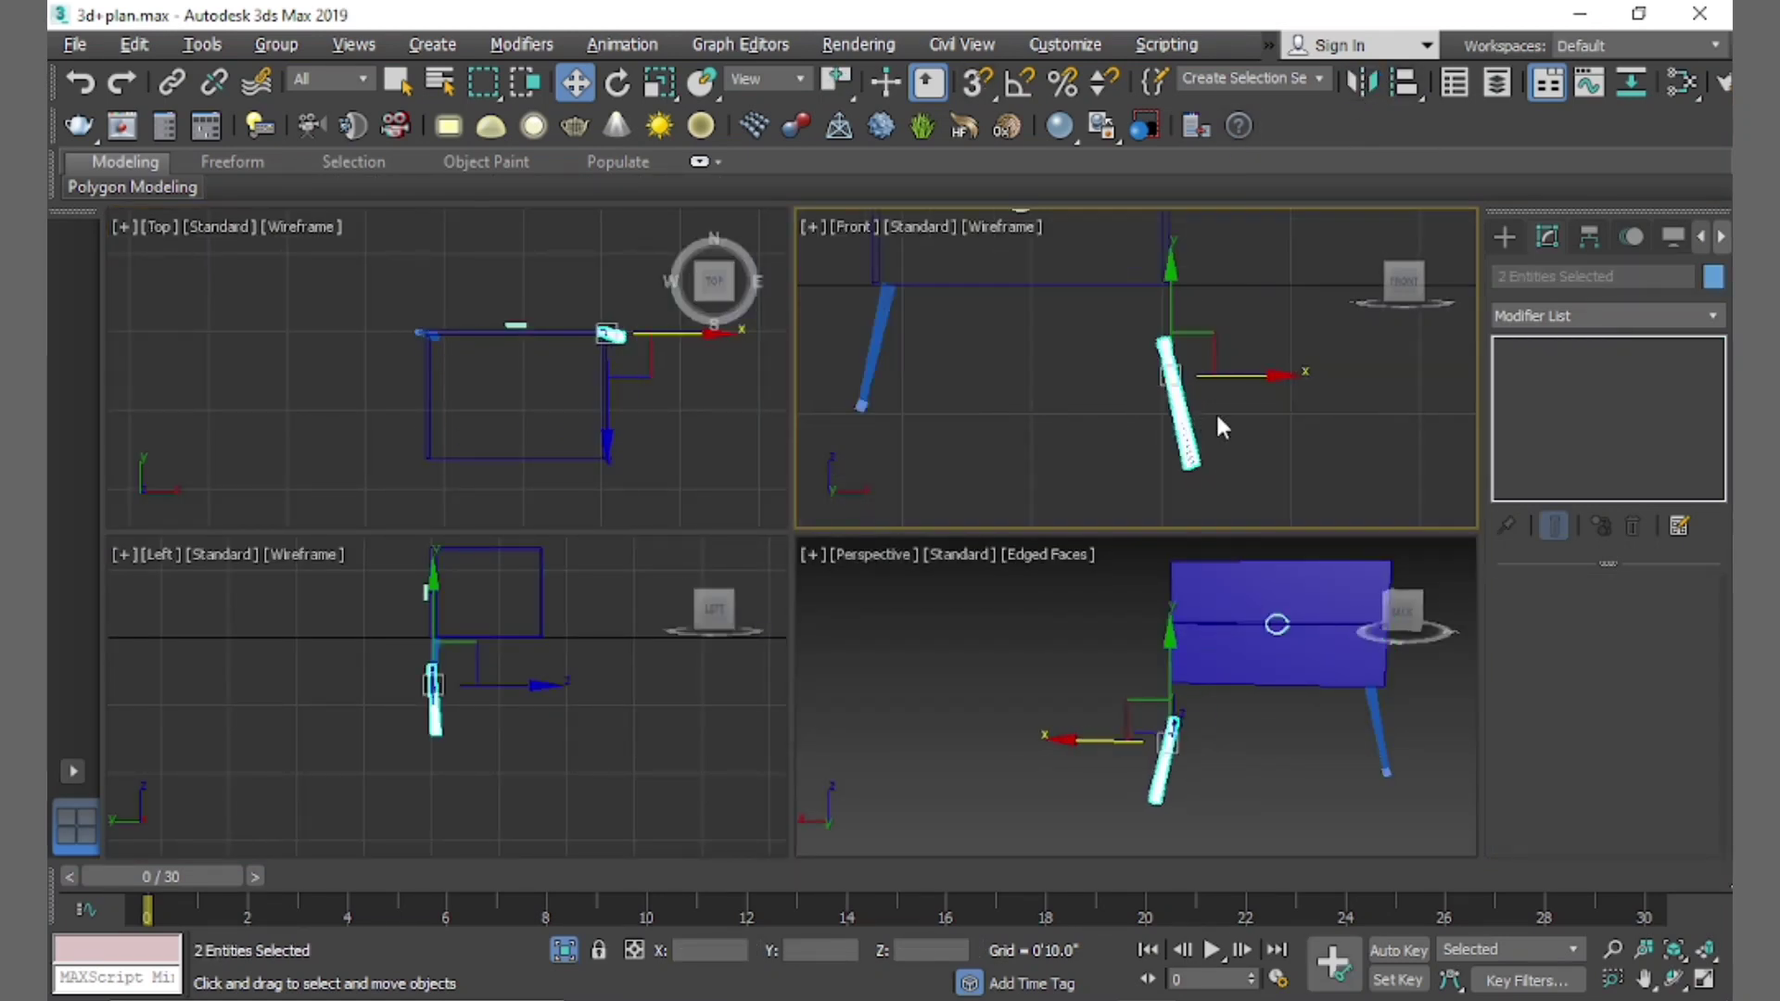
pyautogui.press('Delete')
# Mirror-copy the leg and foot band again and move the copy to the table's other side
pyautogui.click(975, 371)
pyautogui.click(1361, 81)
pyautogui.moveTo(835, 257); pyautogui.dragTo(1330, 244)
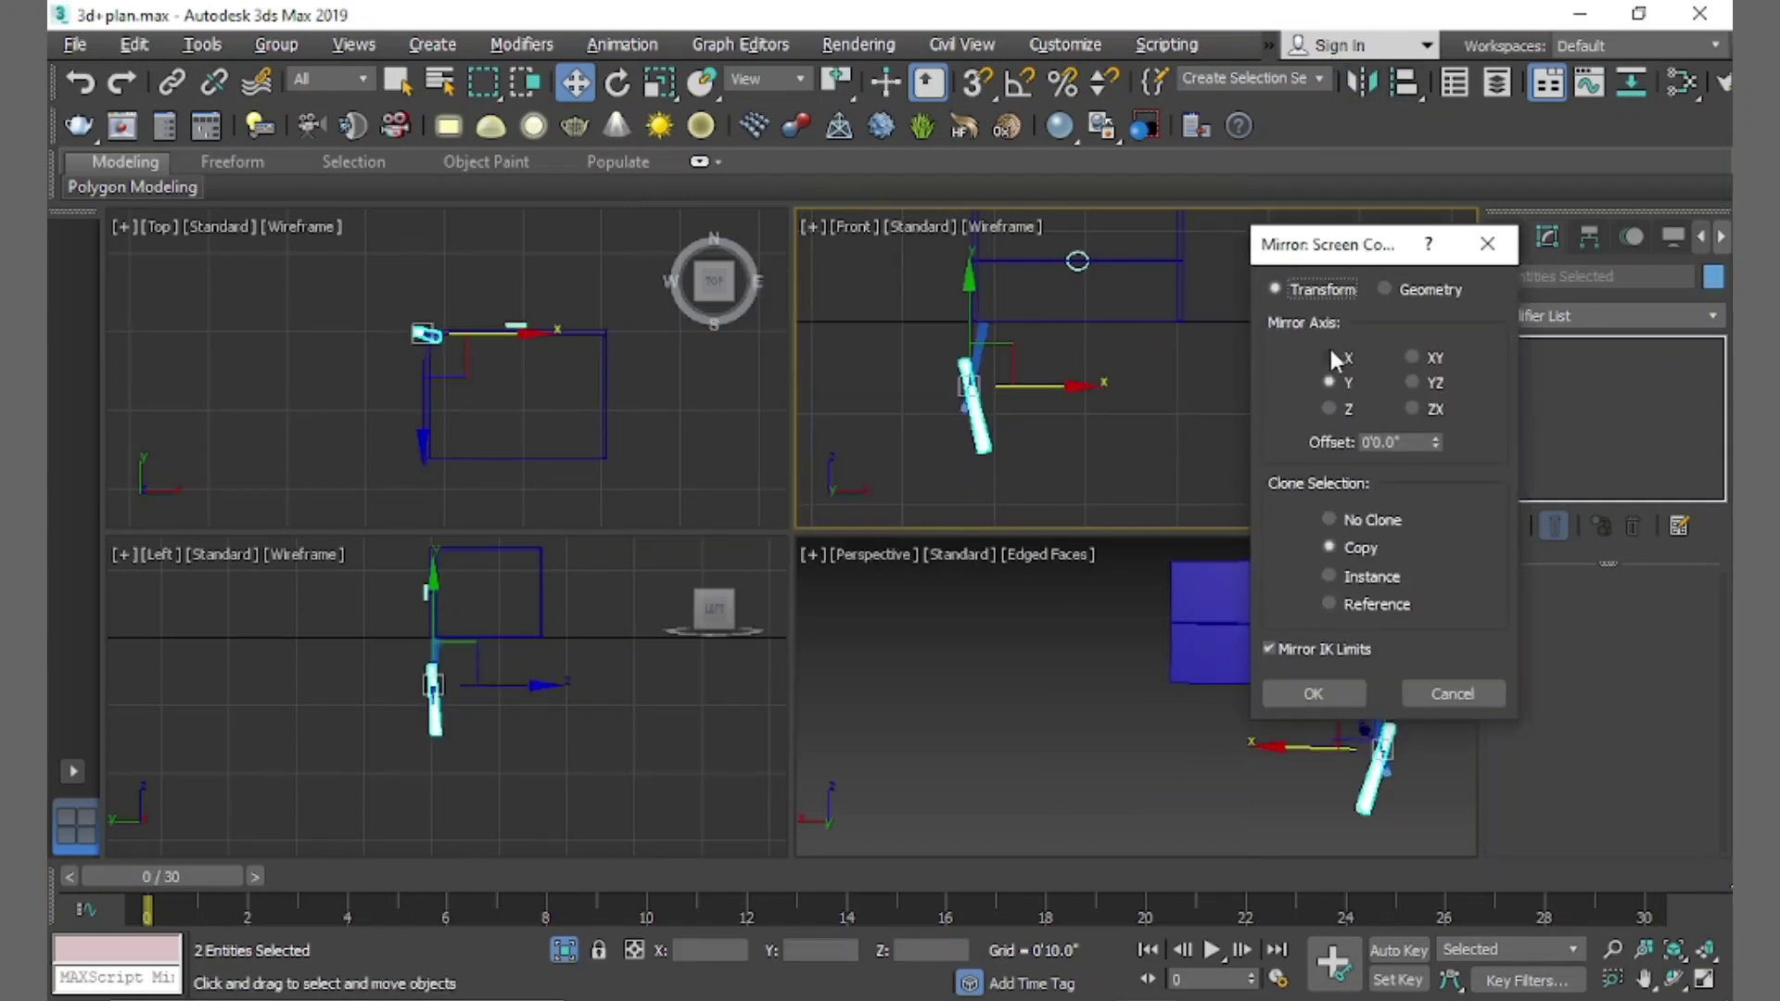
pyautogui.click(1321, 693)
pyautogui.moveTo(1066, 385); pyautogui.dragTo(1278, 388)
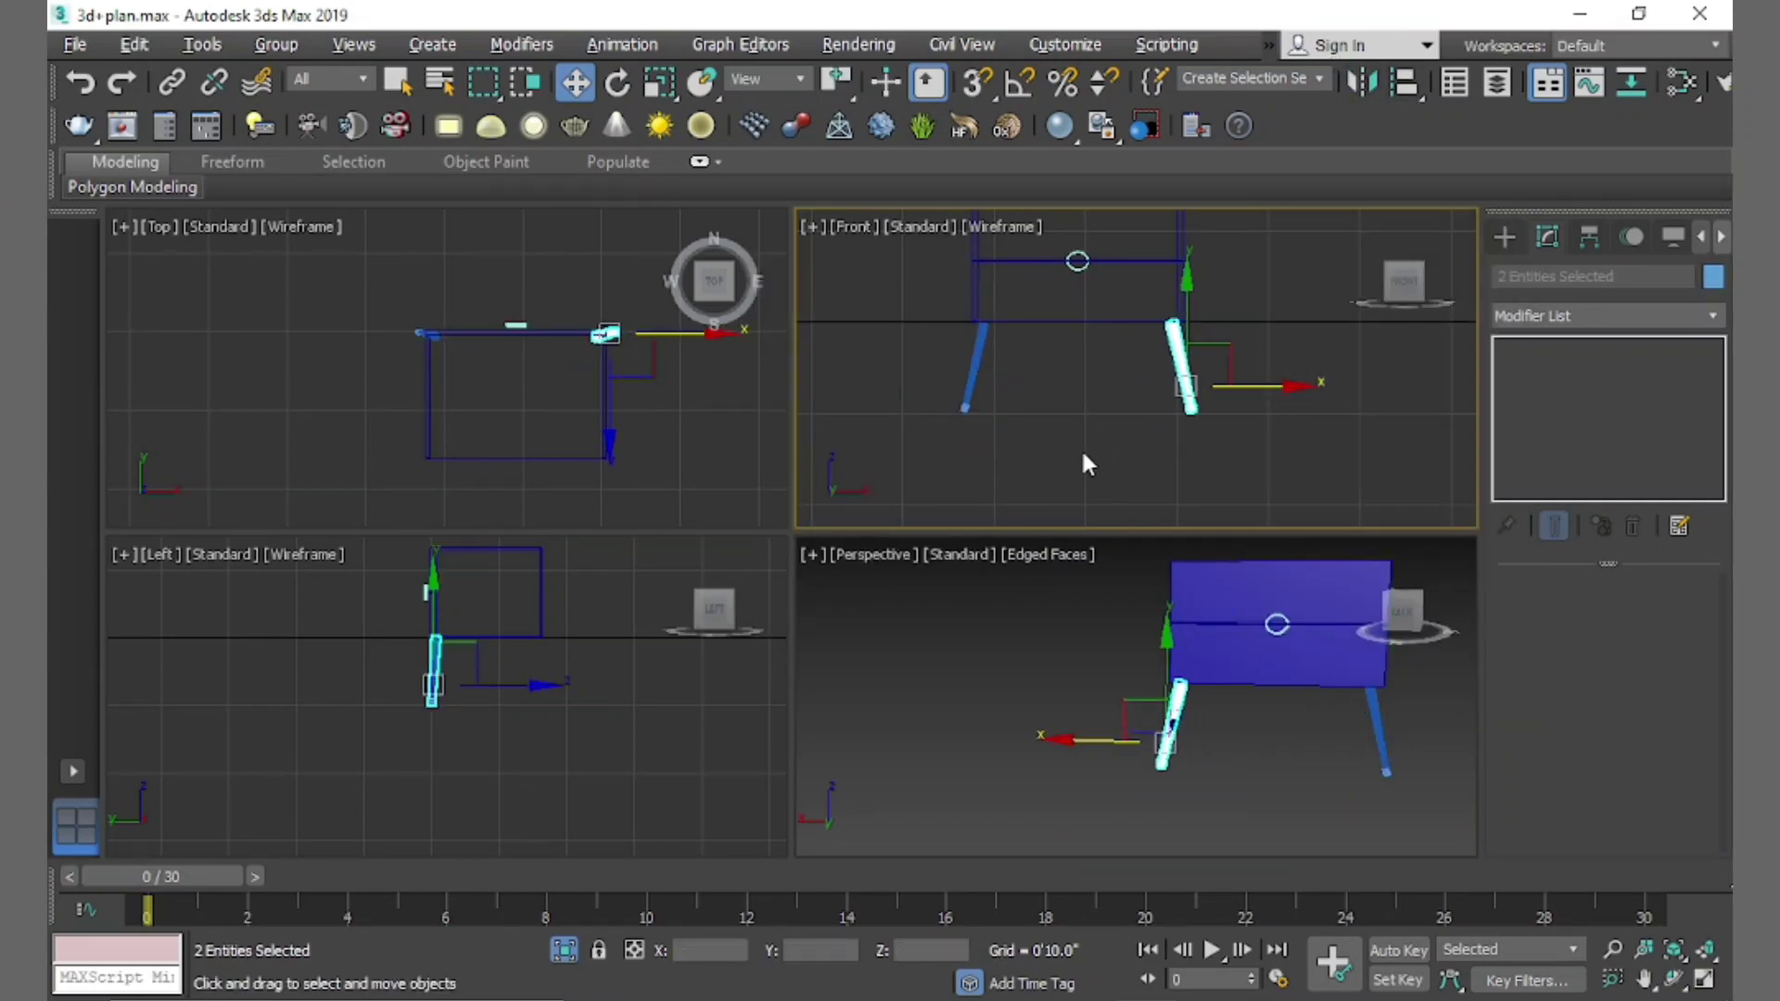
# Mirror-copy both front legs to the back with a 2'4.45" offset, then orbit to check
pyautogui.keyDown('ctrl'); pyautogui.click(974, 371); pyautogui.keyUp('ctrl')
pyautogui.click(1363, 81)
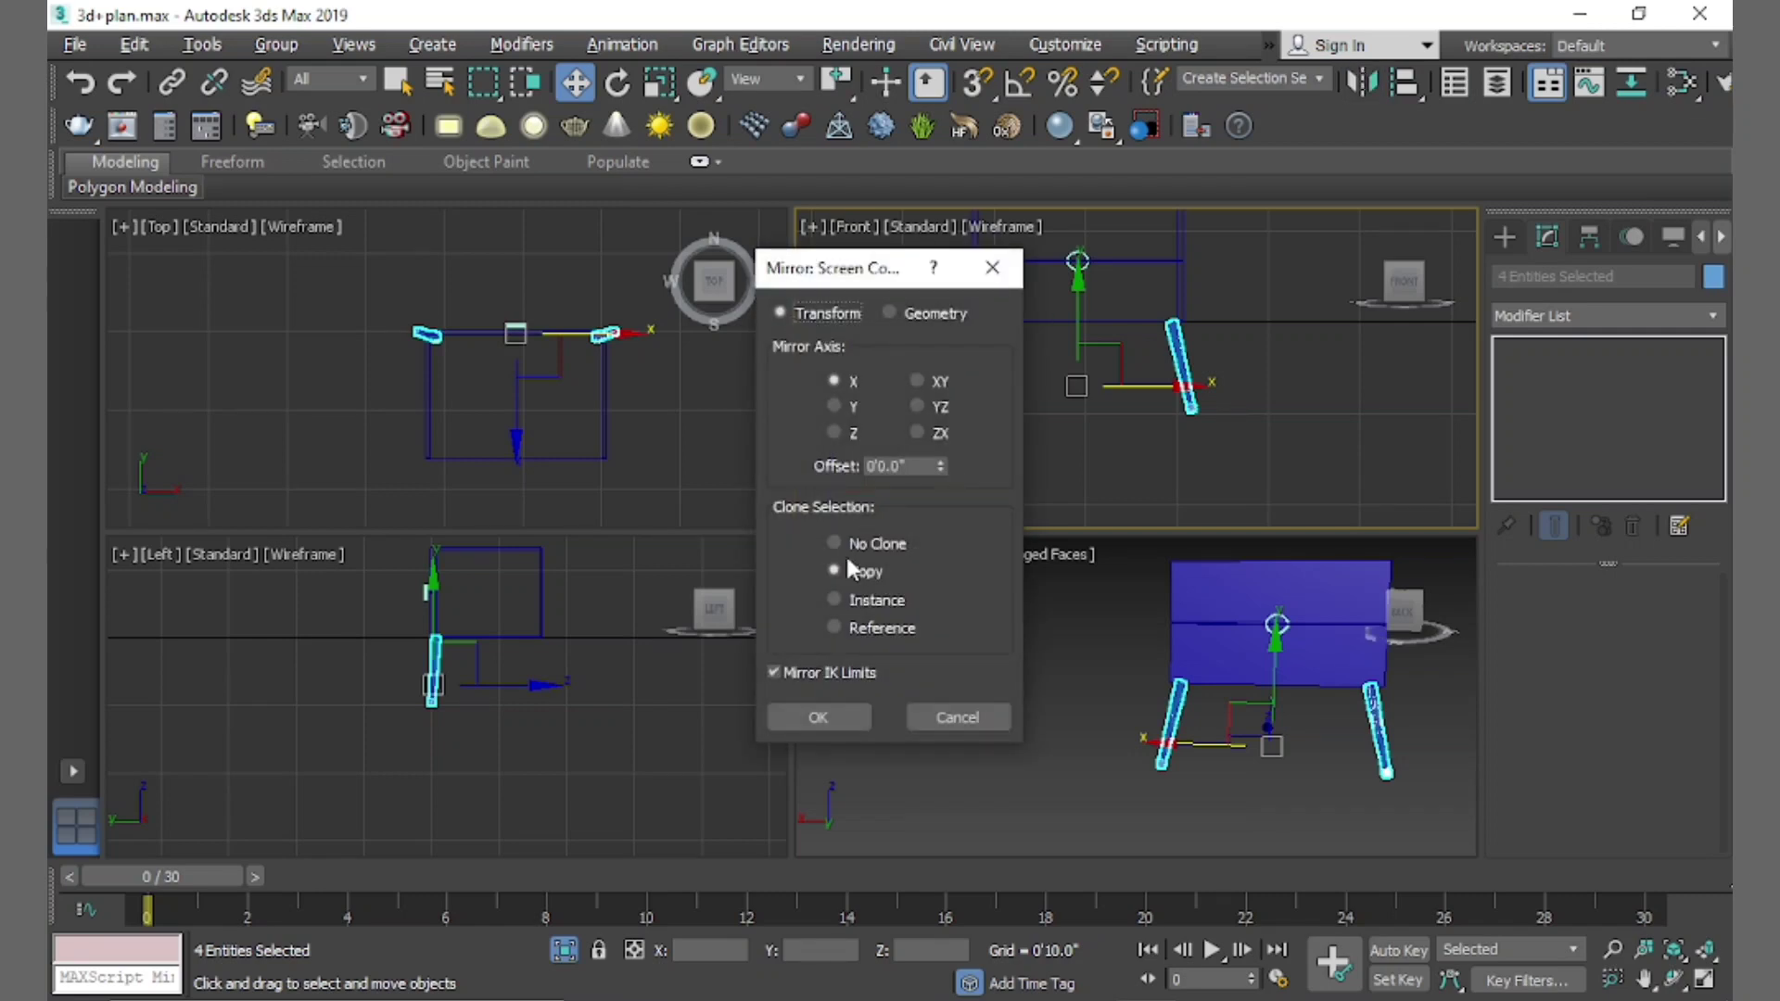
pyautogui.click(835, 406)
pyautogui.moveTo(942, 460)
pyautogui.mouseDown()
pyautogui.moveTo(1426, 664)
pyautogui.moveTo(1421, 829)
pyautogui.mouseUp()
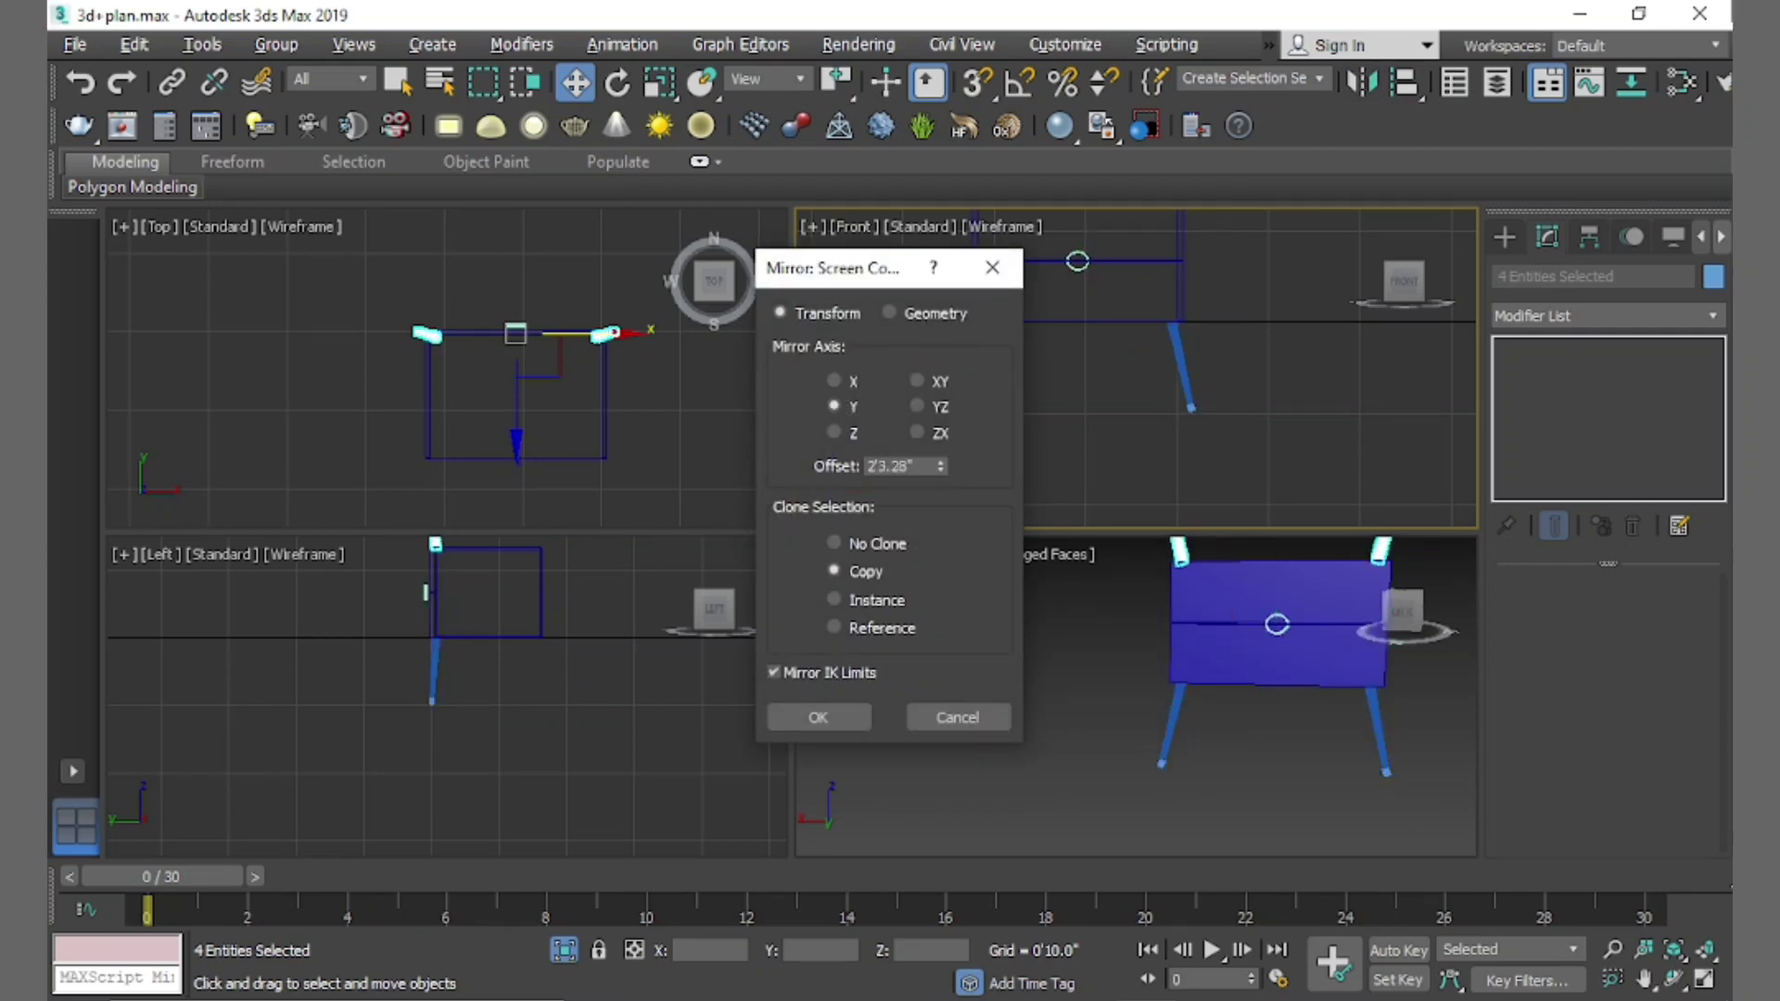
pyautogui.click(840, 381)
pyautogui.click(846, 433)
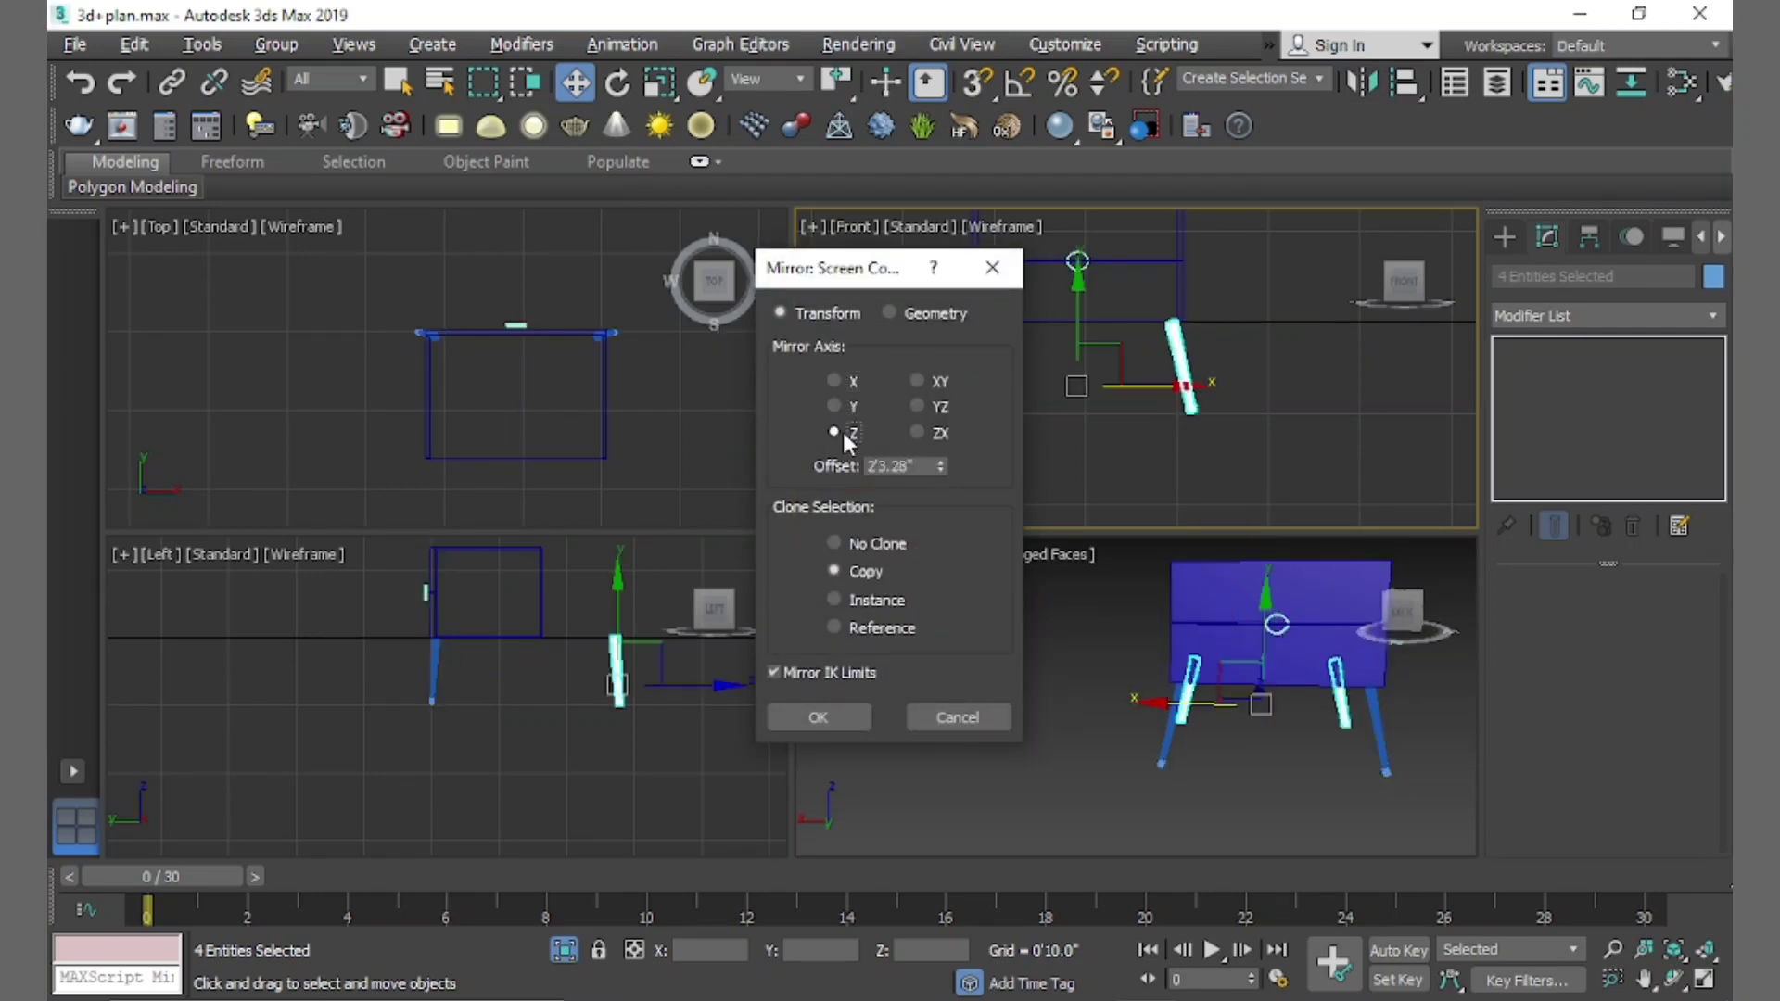
pyautogui.click(817, 718)
pyautogui.hotkey('alt', 'w')
pyautogui.moveTo(816, 719)
pyautogui.keyDown('alt'); pyautogui.mouseDown(button='middle')
pyautogui.moveTo(851, 448)
pyautogui.moveTo(850, 568)
pyautogui.moveTo(786, 542)
pyautogui.moveTo(674, 640)
pyautogui.mouseUp(button='middle'); pyautogui.keyUp('alt')
pyautogui.scroll(3, 851, 447)
pyautogui.scroll(-3, 786, 542)
# Restore the full room, select the cabinet body and four legs, and raise them along Z
pyautogui.click(567, 952)
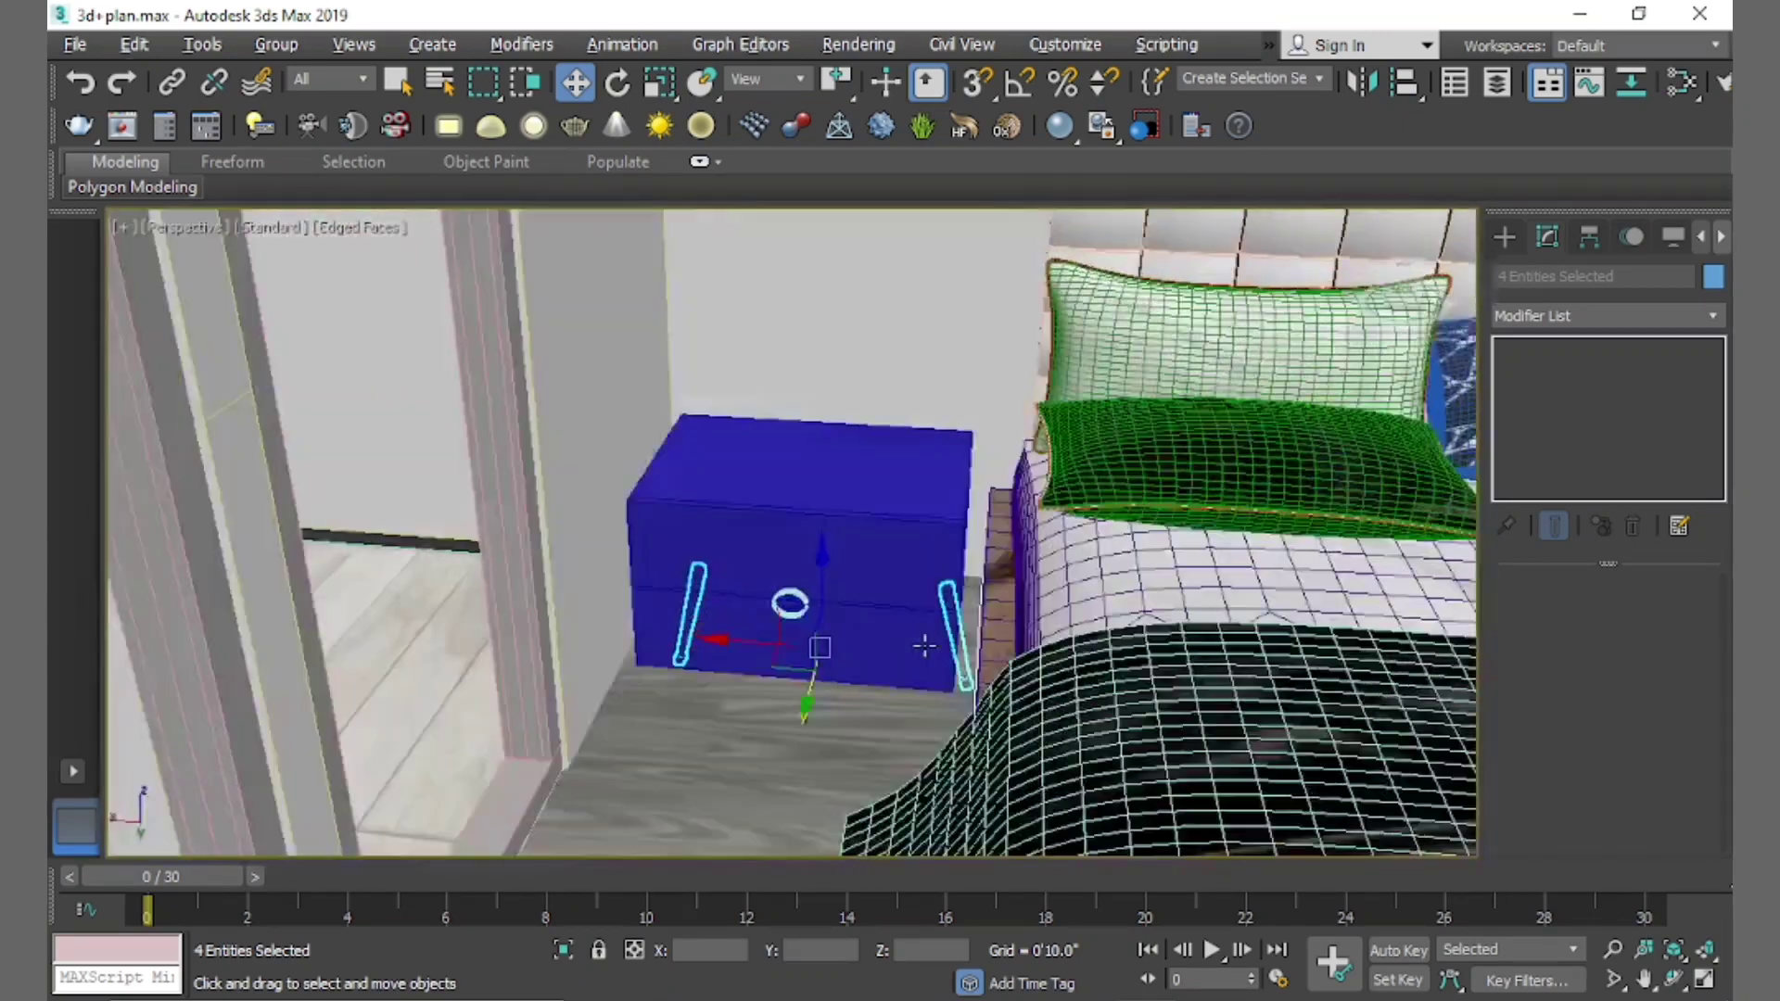
pyautogui.moveTo(835, 556)
pyautogui.keyDown('alt'); pyautogui.mouseDown(button='middle')
pyautogui.moveTo(1012, 665)
pyautogui.moveTo(1228, 749)
pyautogui.mouseUp(button='middle'); pyautogui.keyUp('alt')
pyautogui.hotkey('alt', 'w')
pyautogui.scroll(5, 1227, 749)
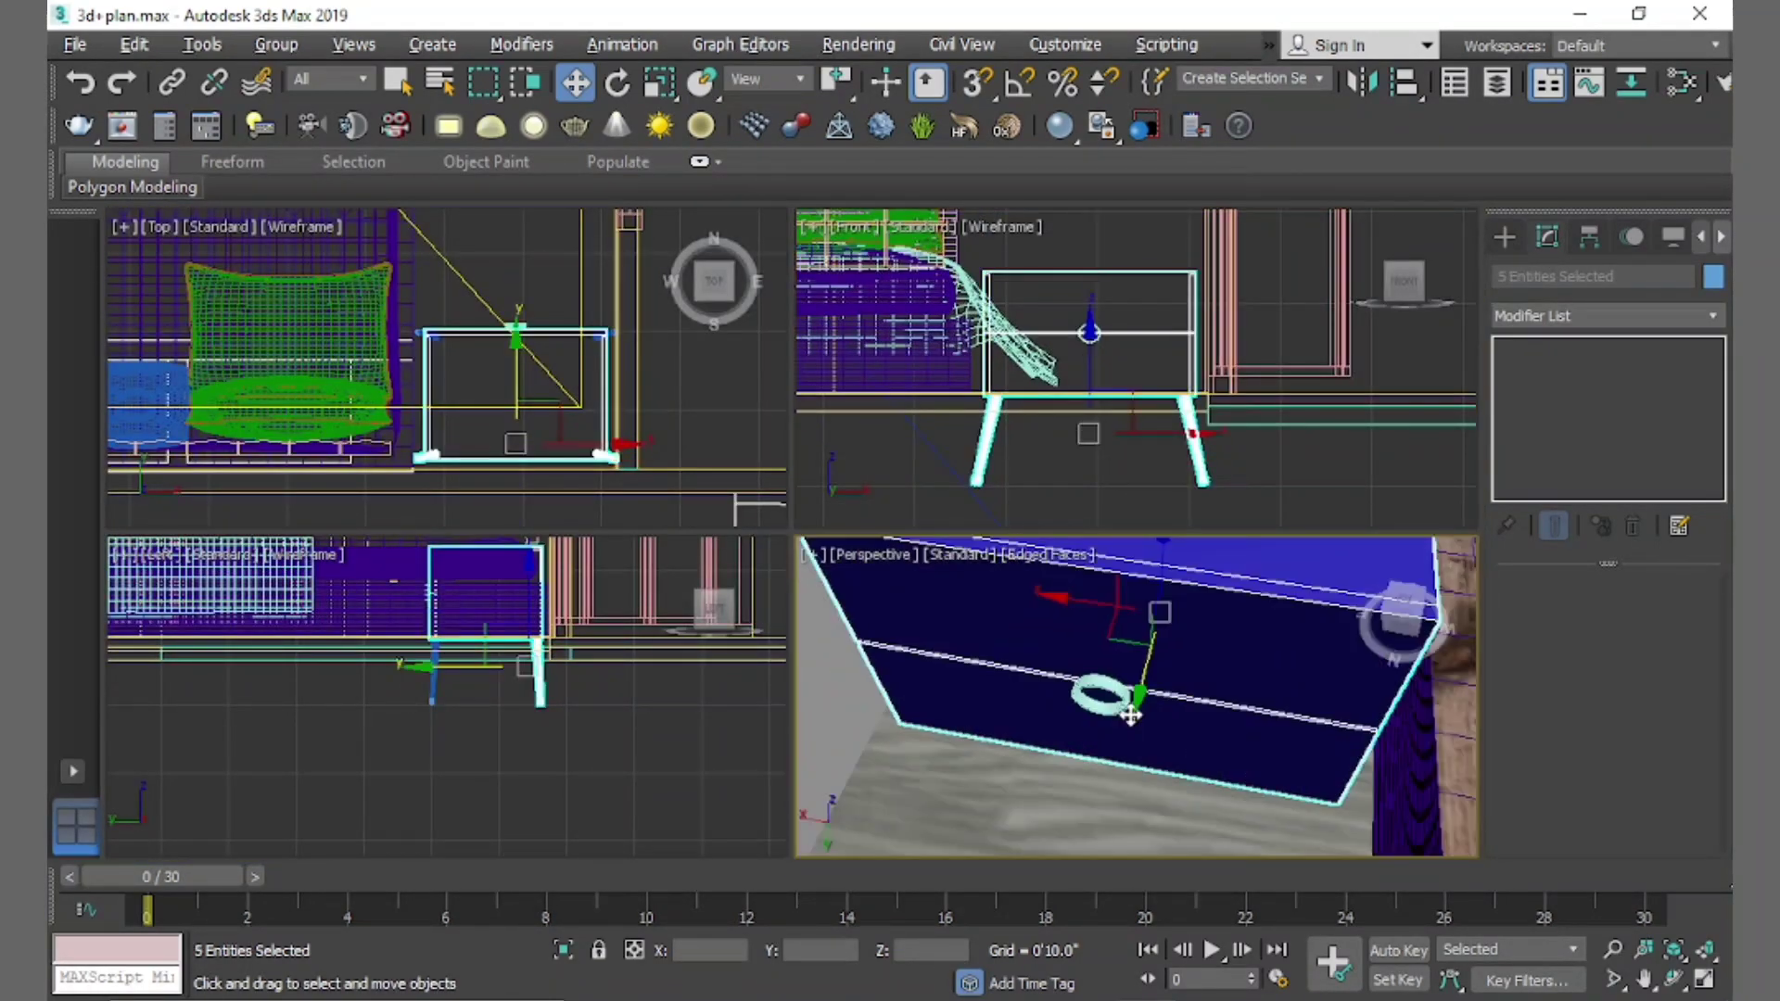
pyautogui.keyDown('ctrl'); pyautogui.click(1099, 330); pyautogui.keyUp('ctrl')
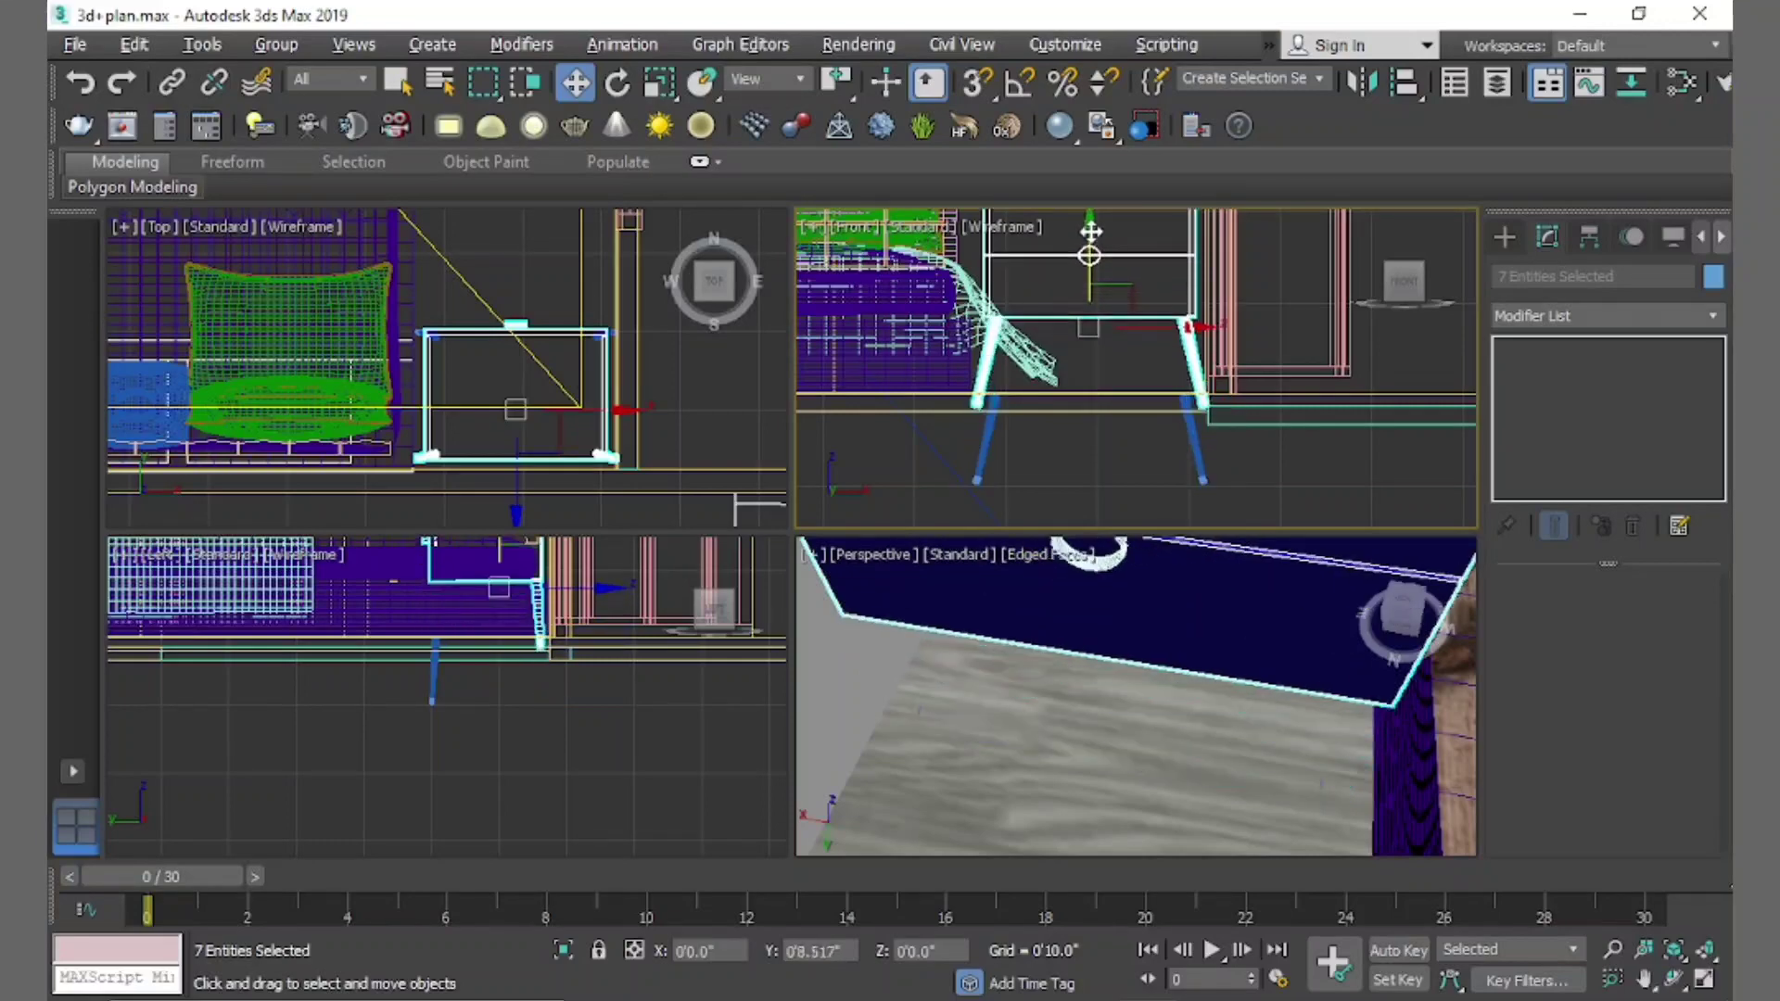
pyautogui.keyDown('ctrl'); pyautogui.click(986, 448); pyautogui.keyUp('ctrl')
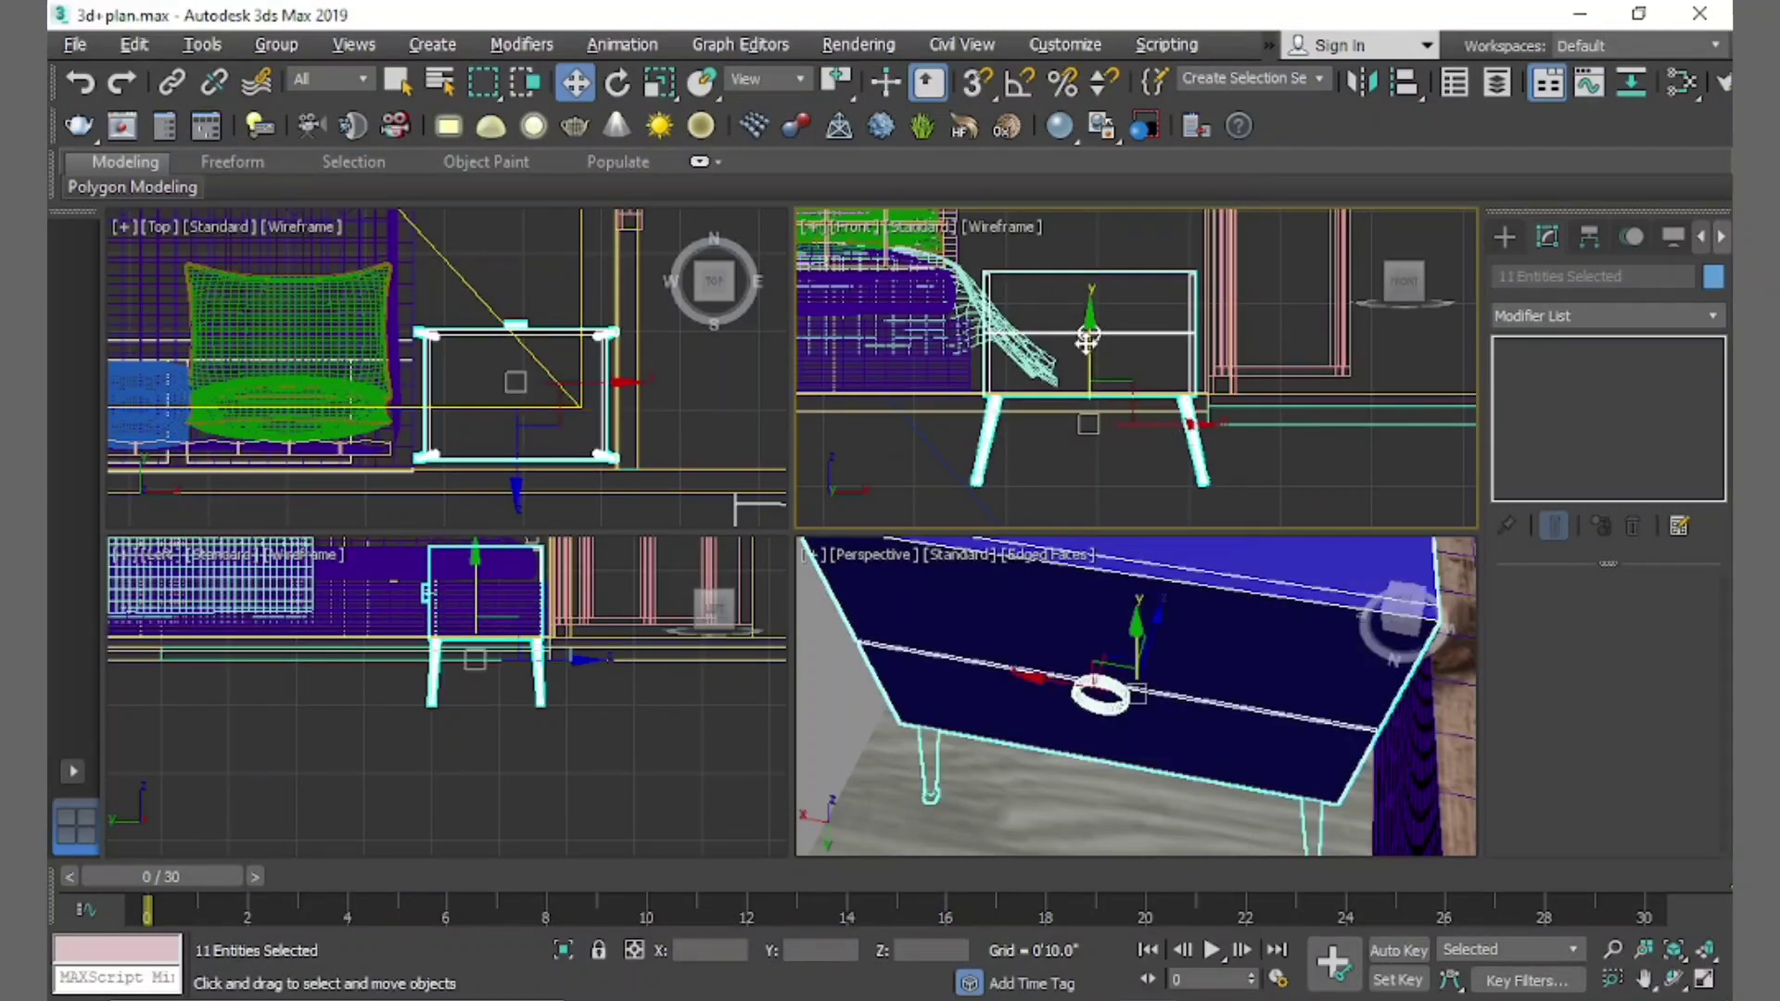
pyautogui.moveTo(1089, 332); pyautogui.dragTo(1090, 243)
# Show the perspective view in Default Shading, framing the cabinet beside the bed, and select its body
pyautogui.hotkey('alt', 'w')
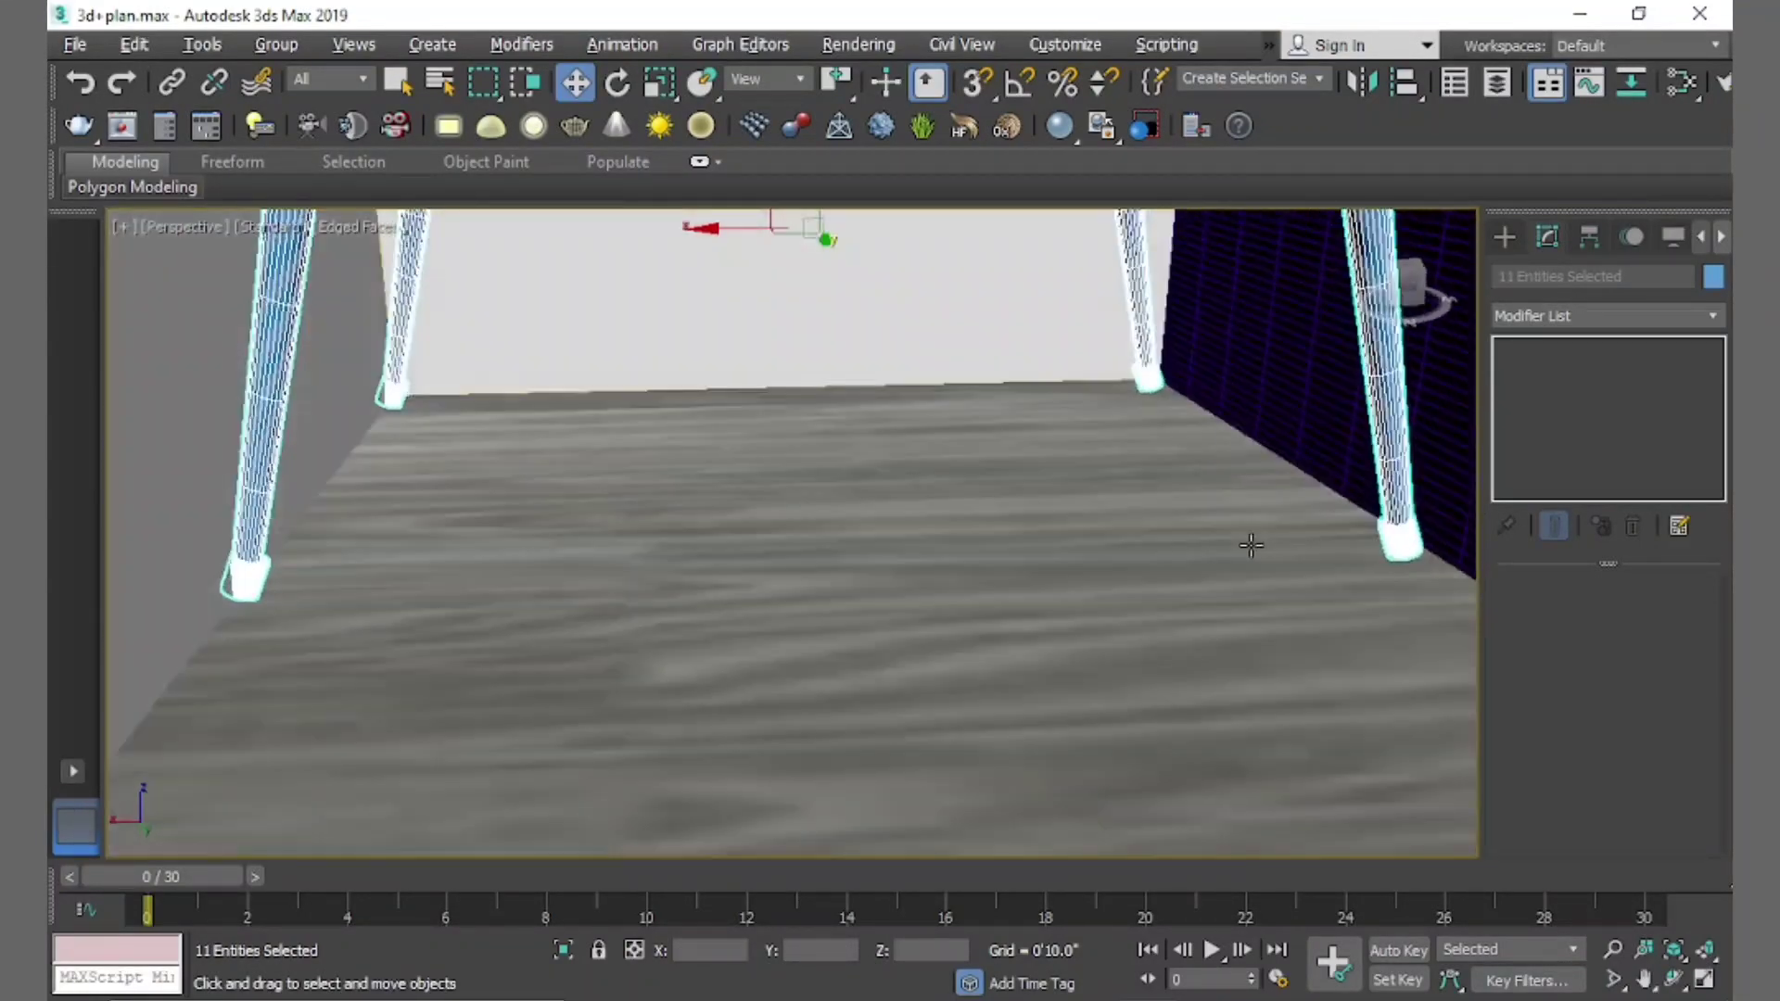
pyautogui.scroll(-5, 1205, 603)
pyautogui.moveTo(1113, 650); pyautogui.dragTo(971, 702, button='middle')
pyautogui.scroll(-5, 971, 702)
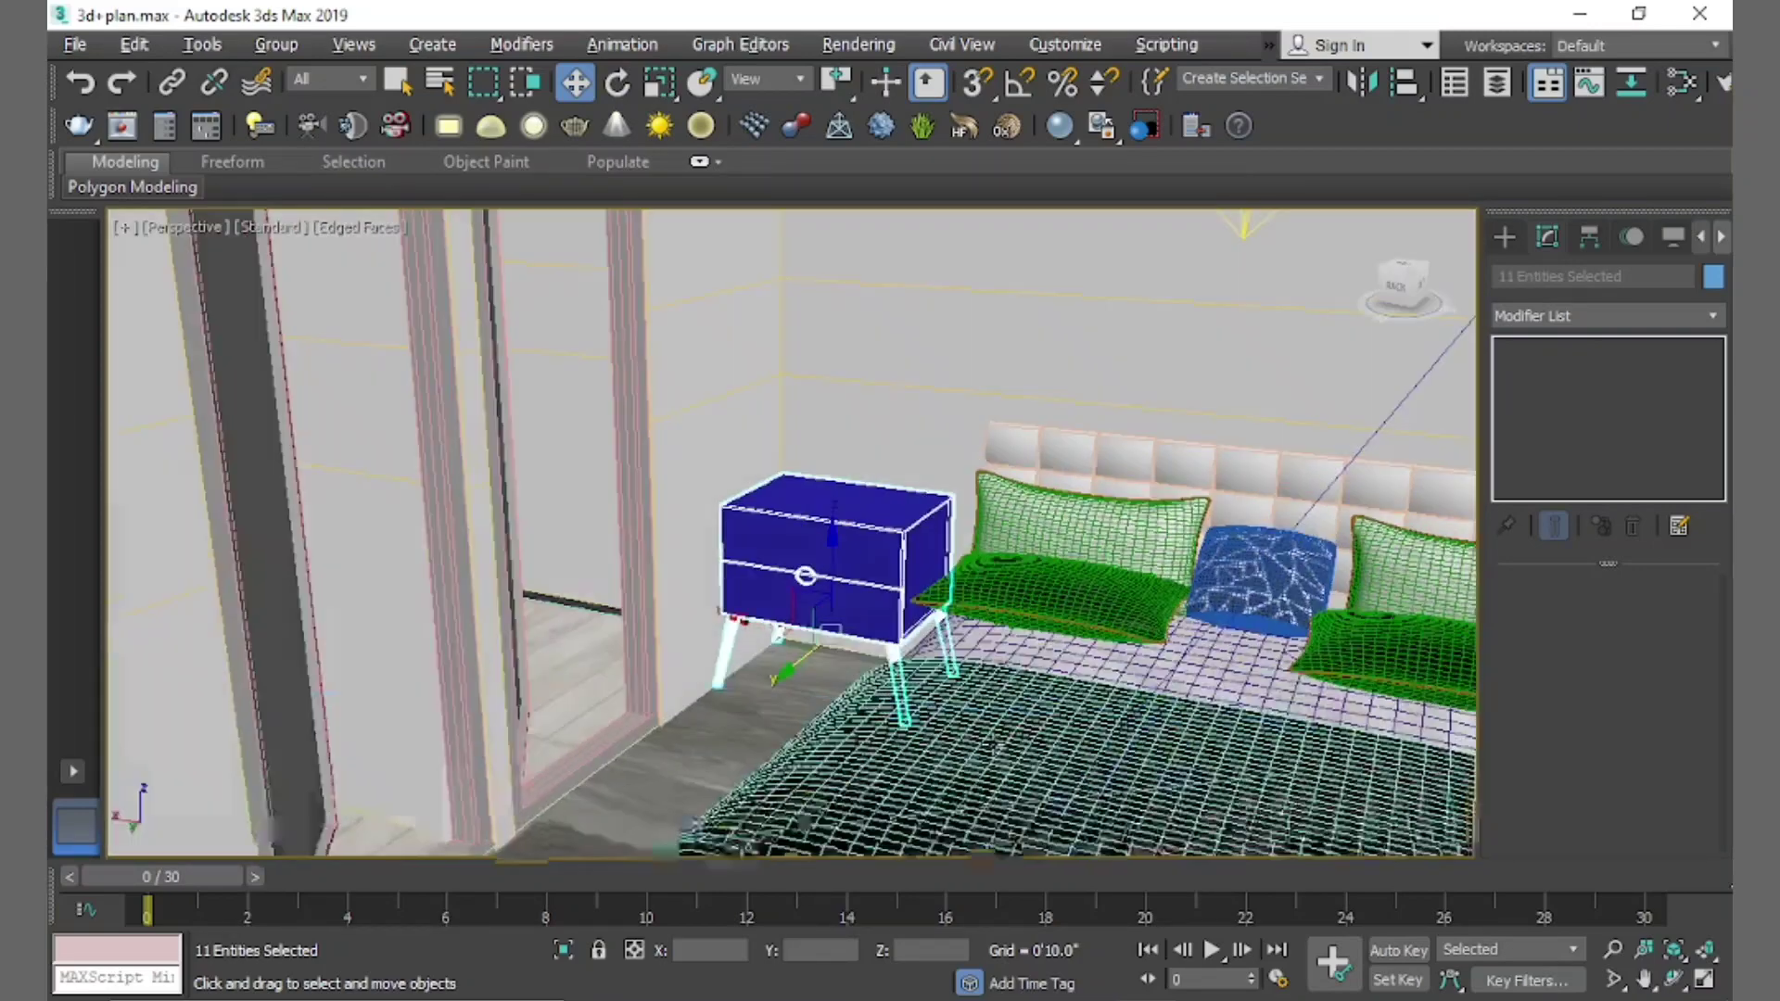
pyautogui.press('F4')
pyautogui.scroll(4, 970, 628)
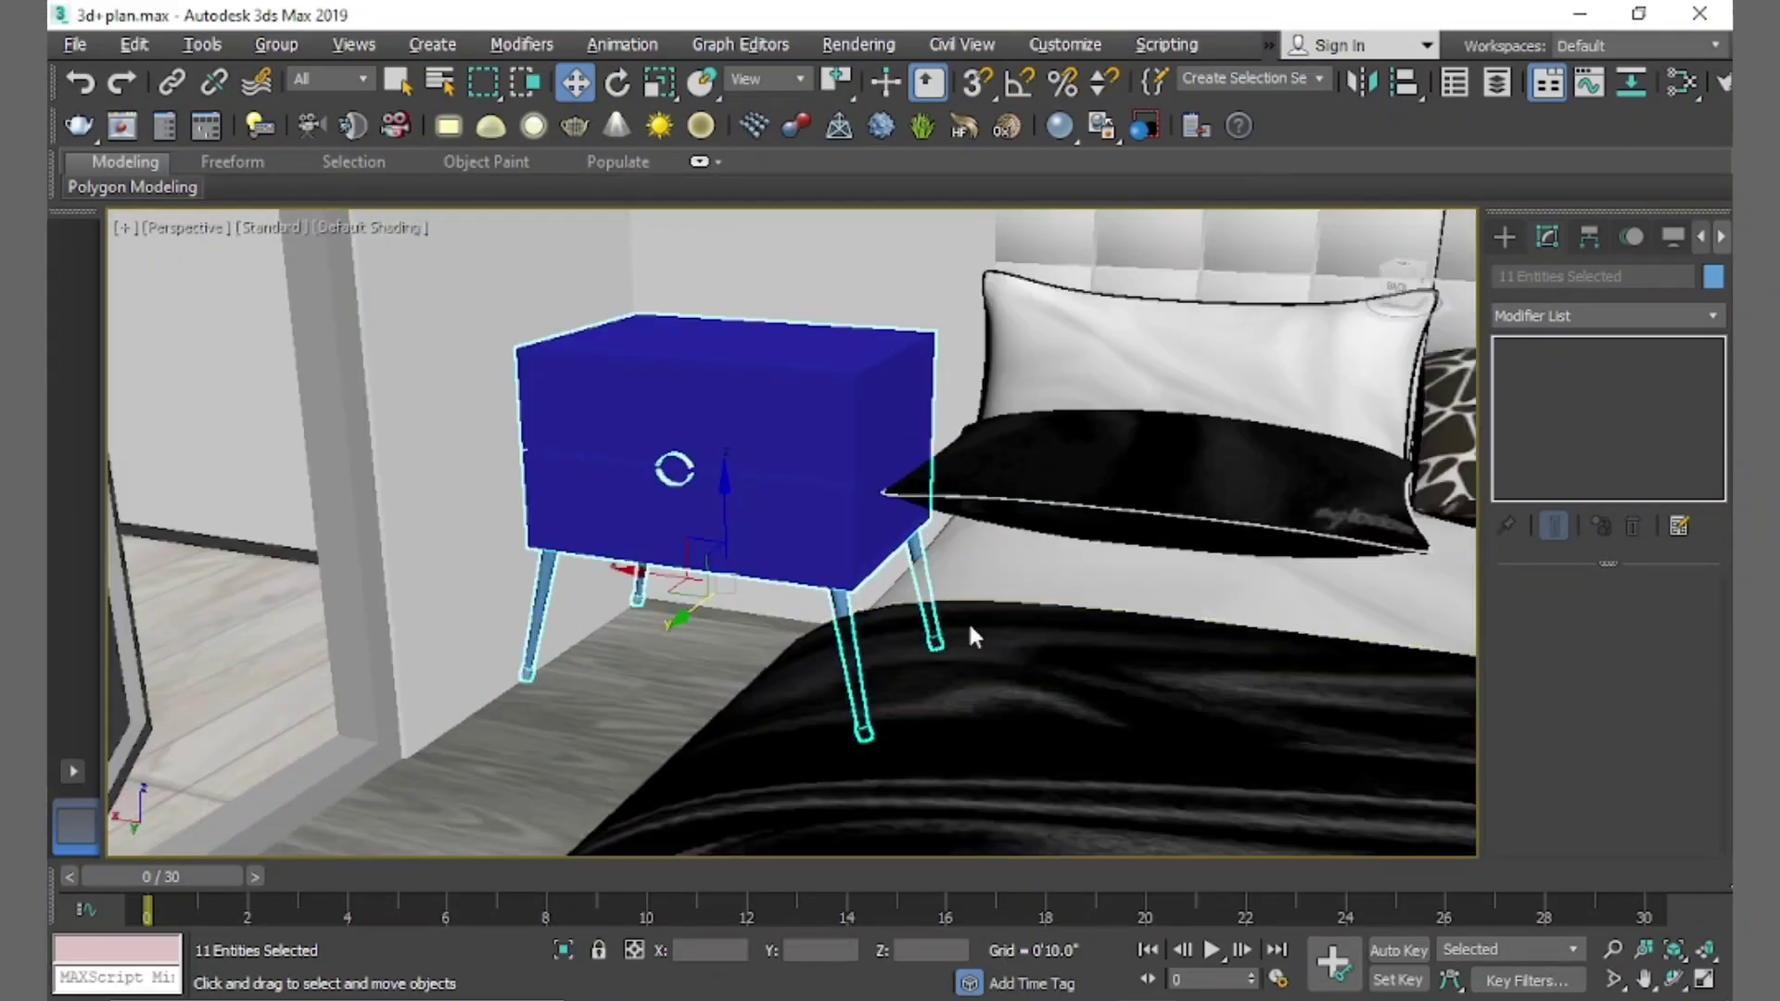
pyautogui.keyDown('alt'); pyautogui.moveTo(970, 627); pyautogui.dragTo(830, 505, button='middle'); pyautogui.keyUp('alt')
pyautogui.click(831, 504)
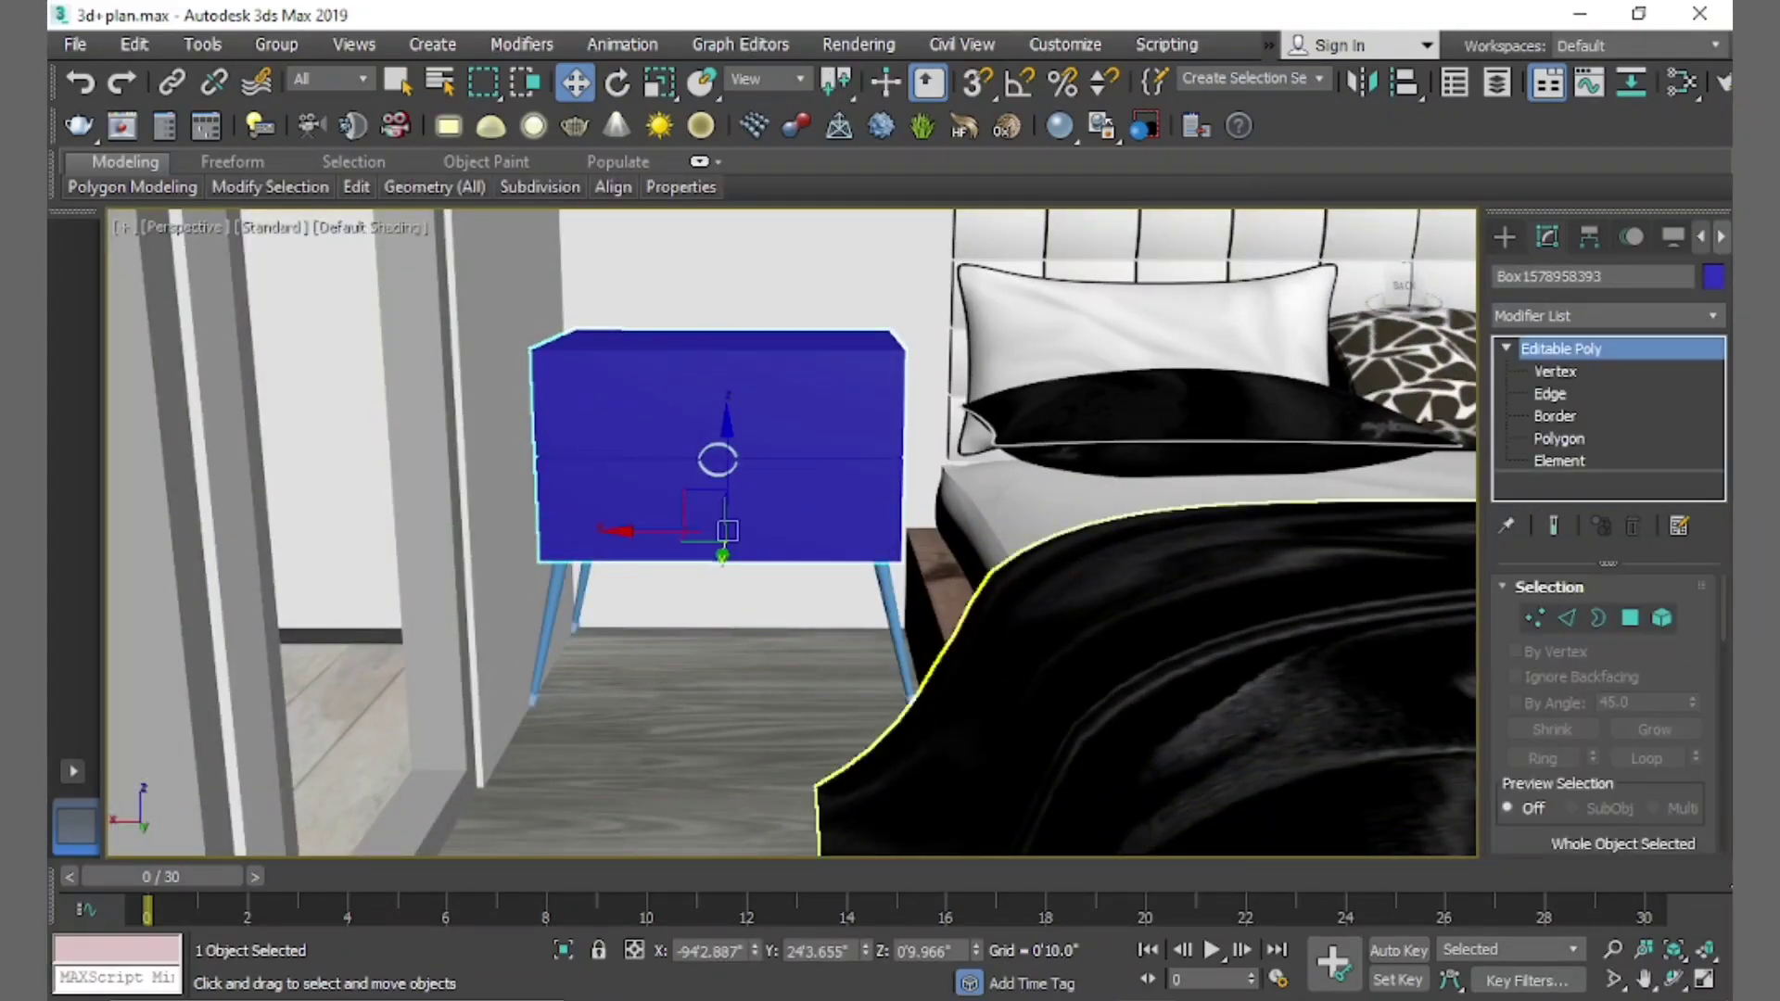
# Create a new VRayMtl (Material #52) in the Slate Material Editor and assign it to the nightstand body
pyautogui.press('m')
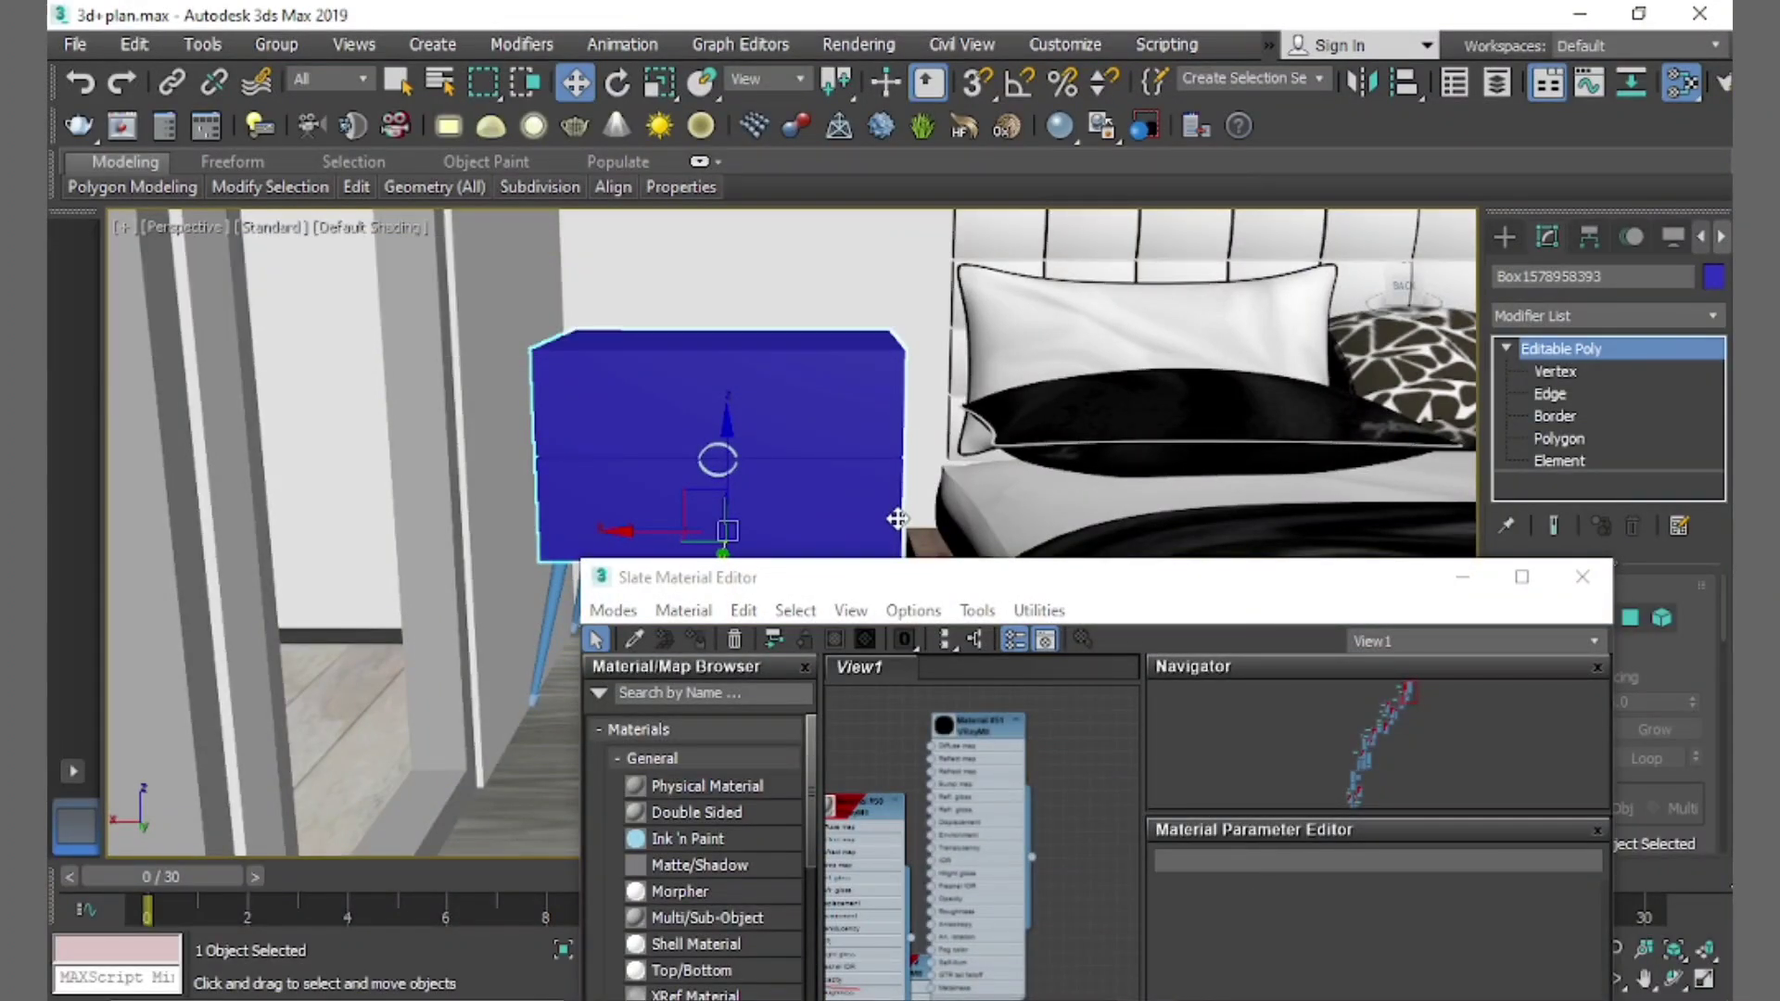
pyautogui.moveTo(1127, 579); pyautogui.dragTo(1126, 369)
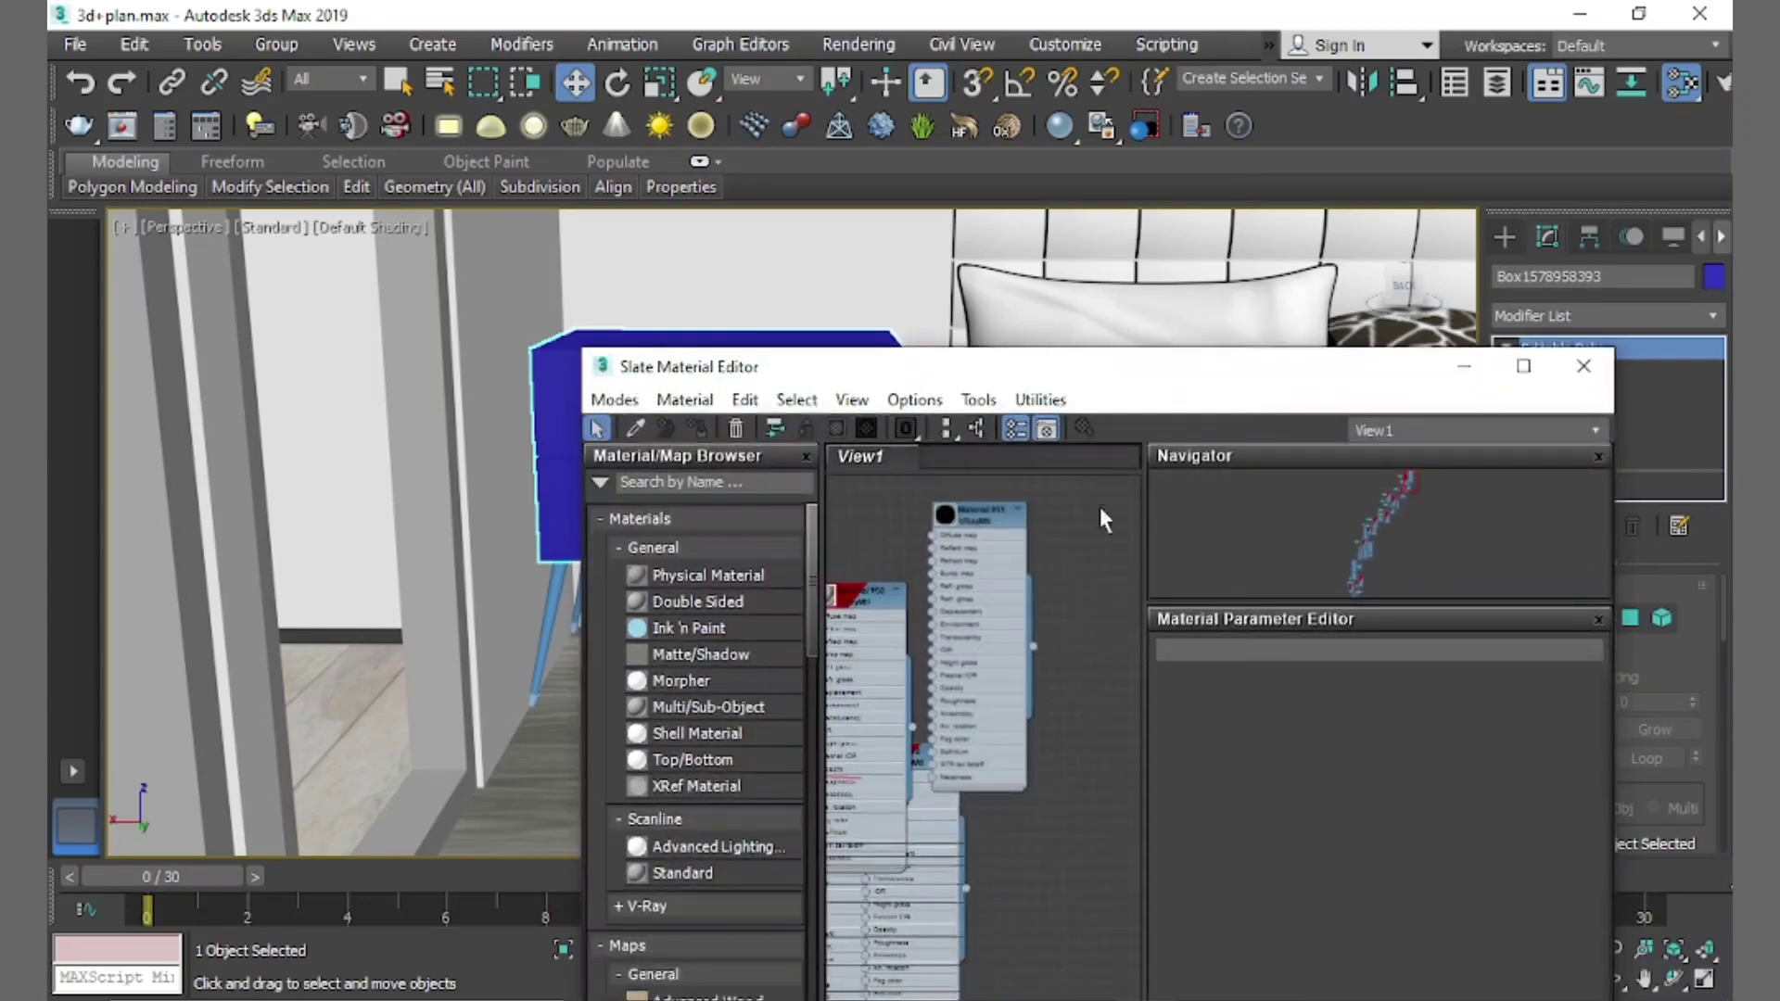
pyautogui.rightClick(990, 567)
pyautogui.moveTo(1113, 582)
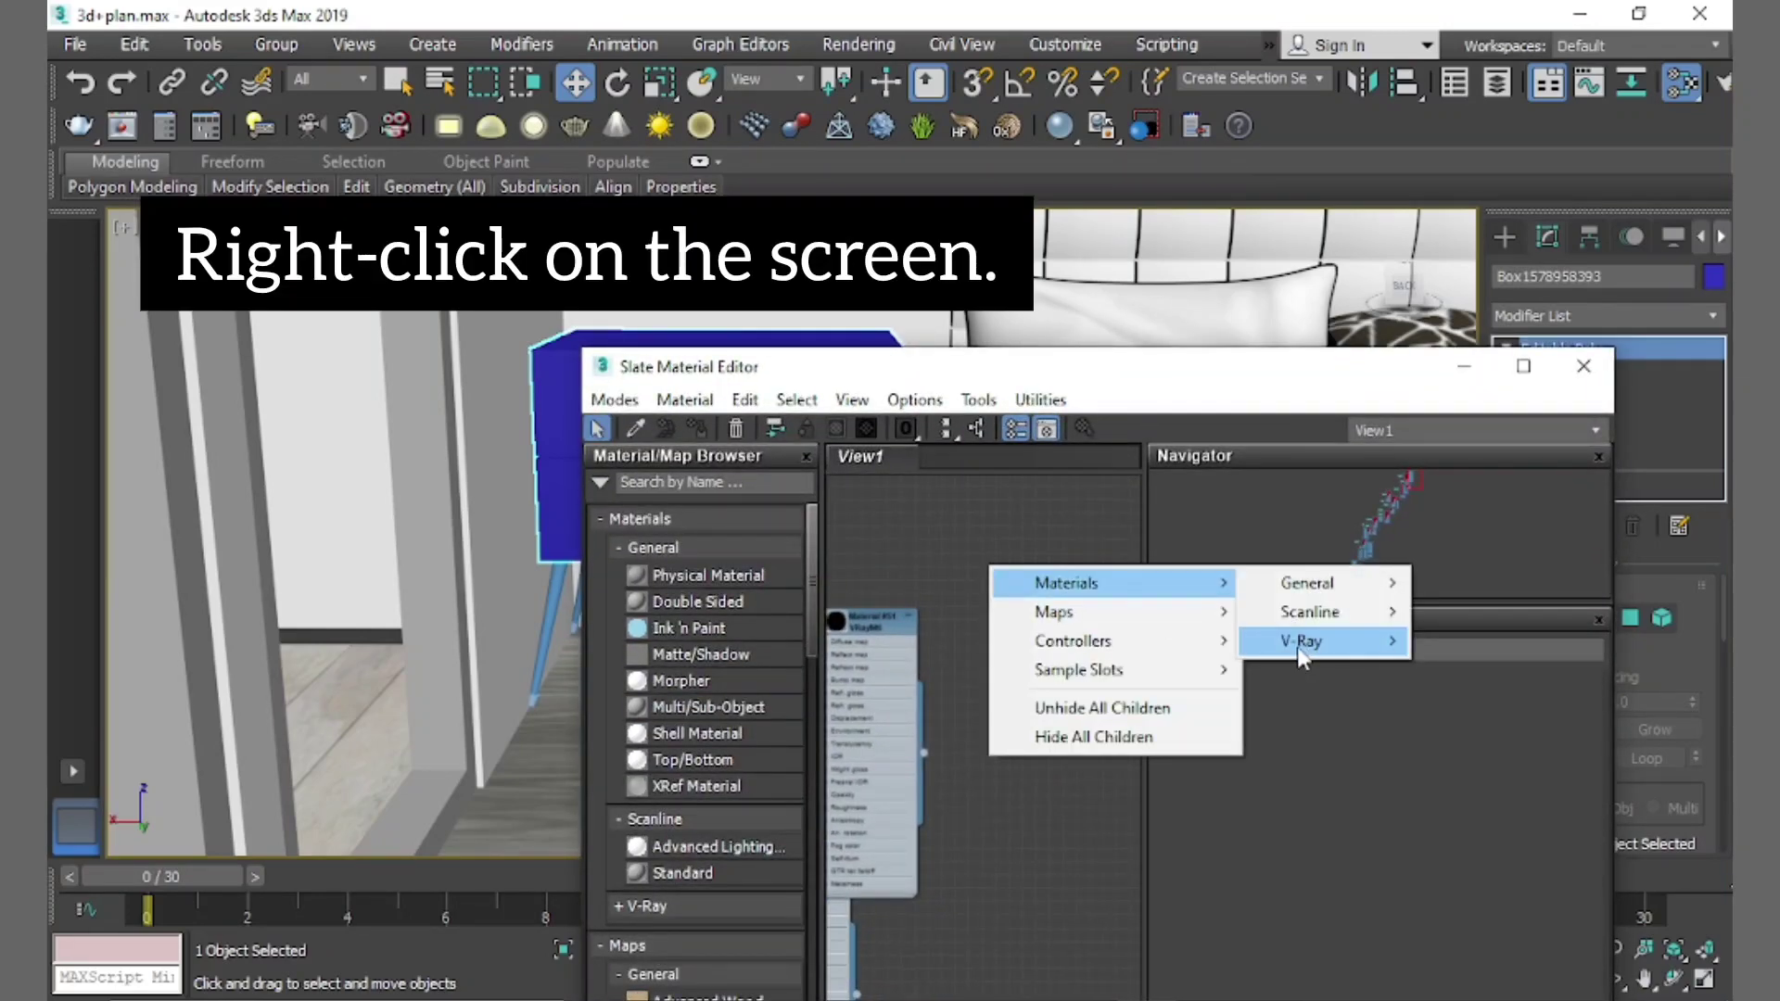
pyautogui.click(1396, 645)
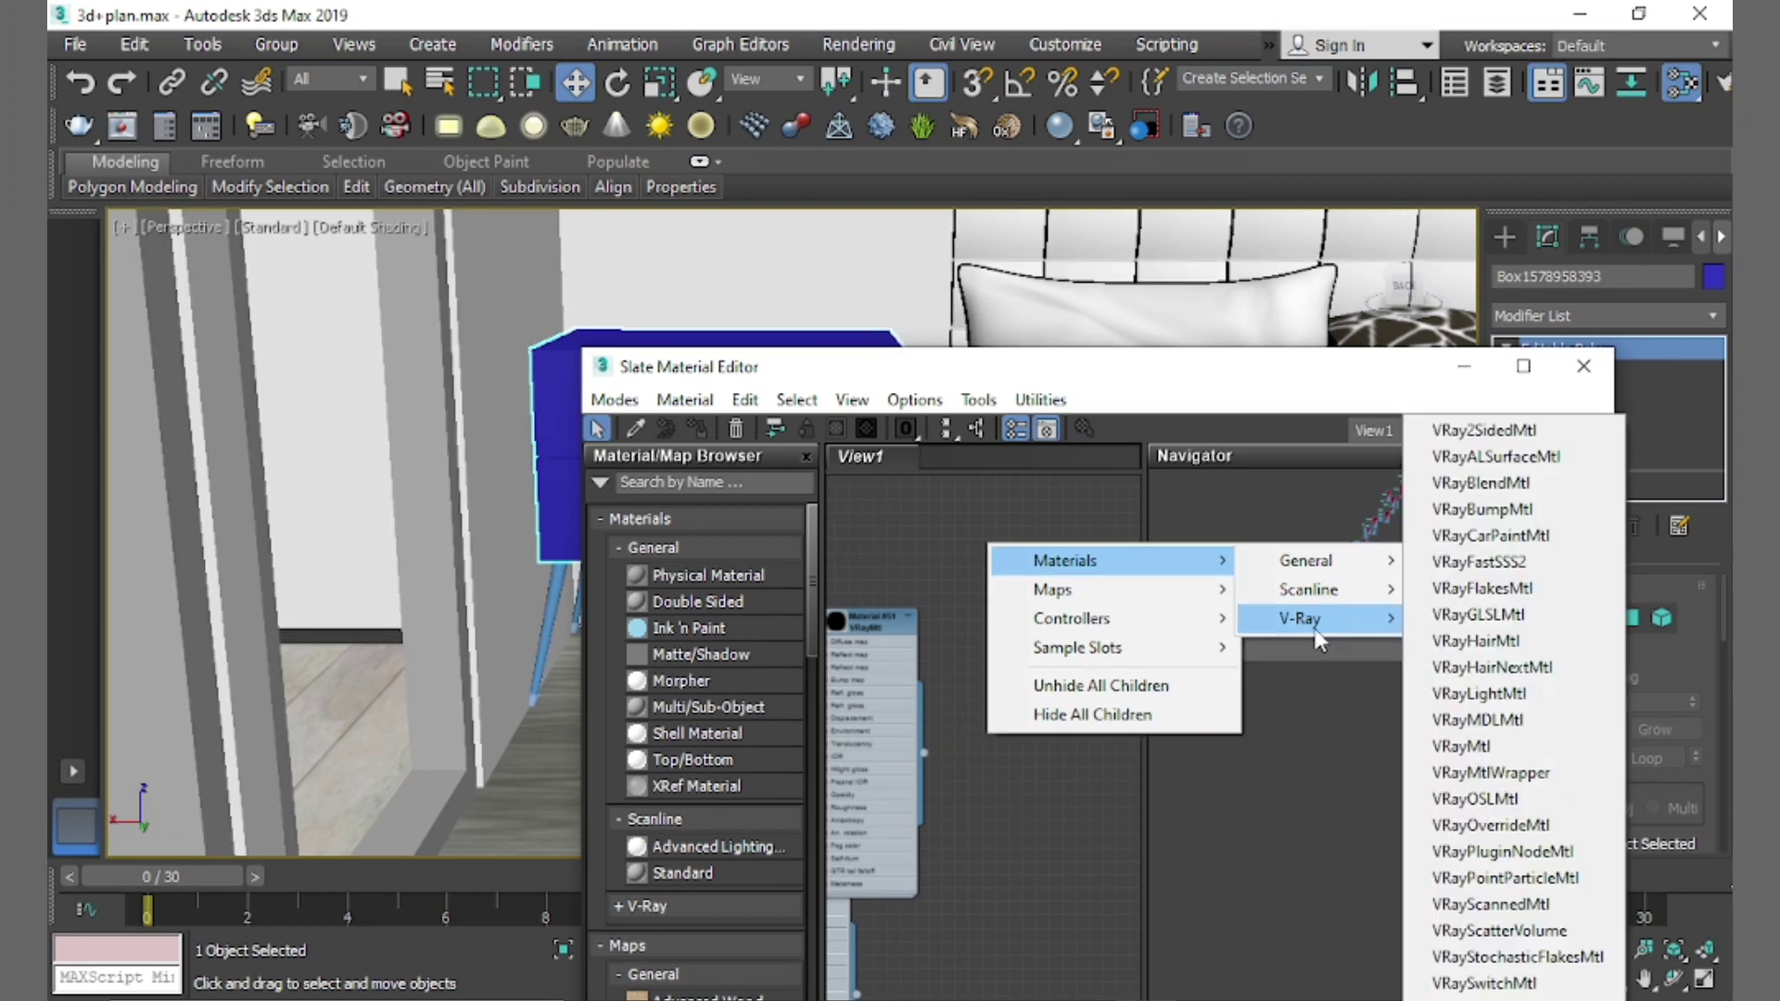
pyautogui.click(1461, 746)
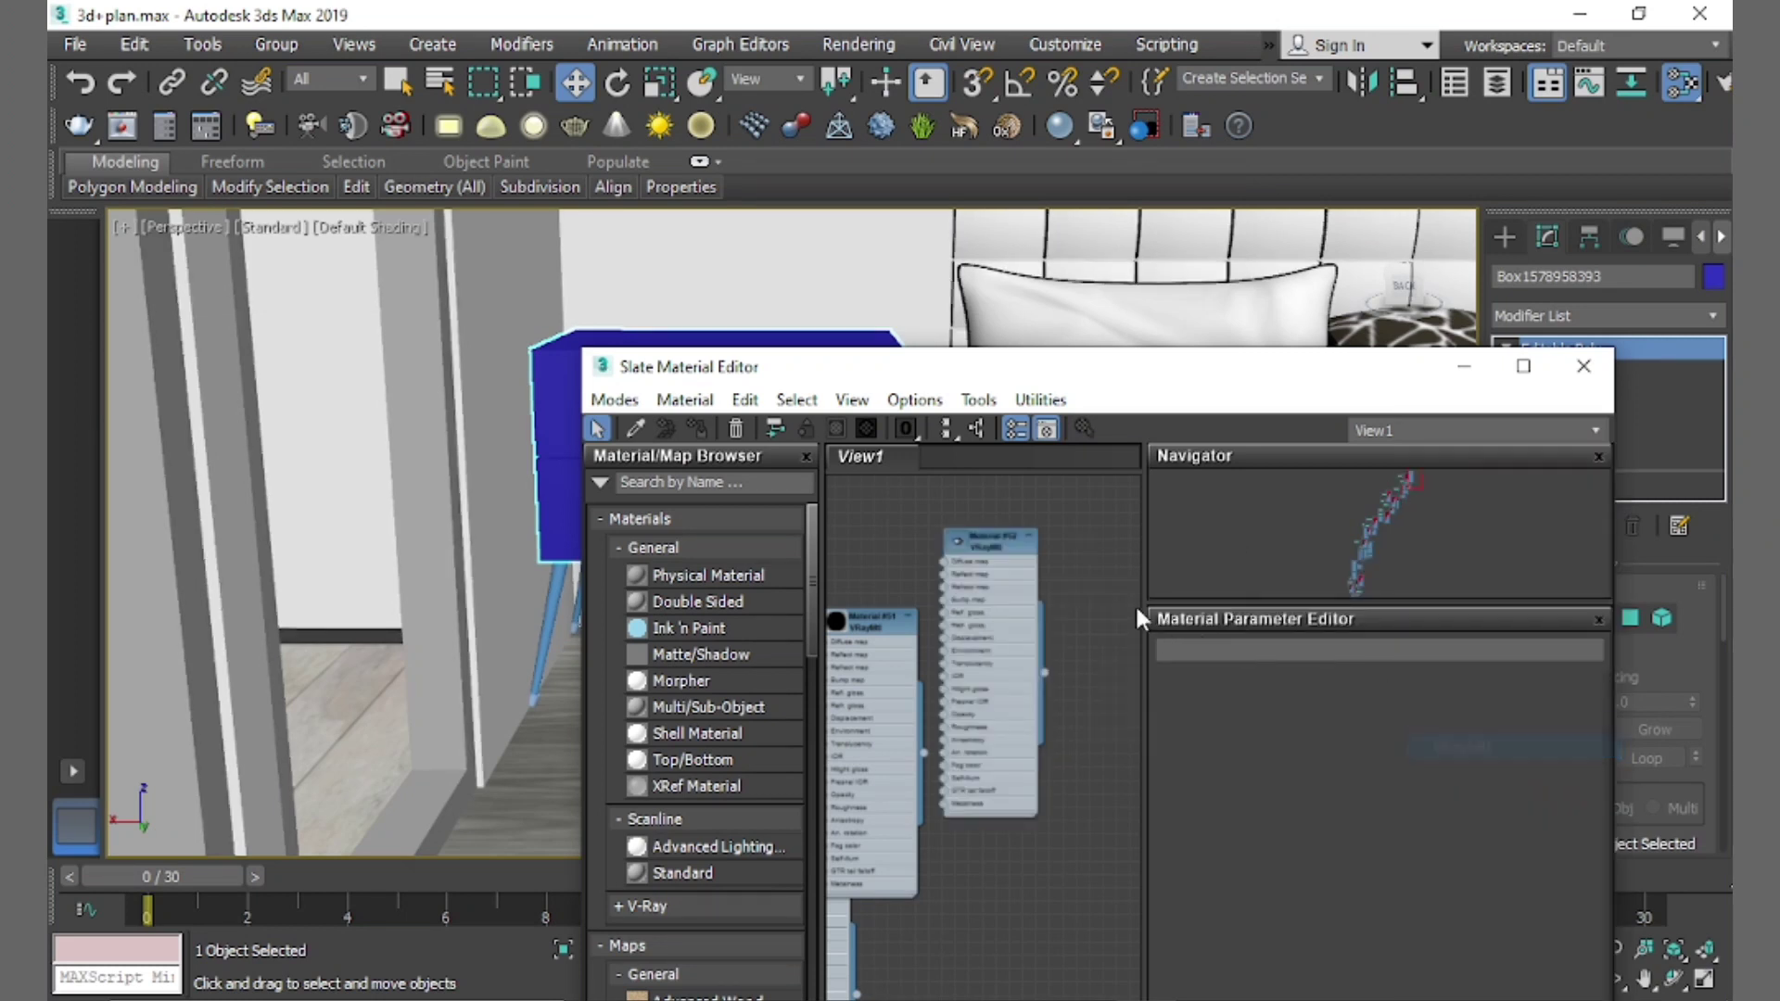
pyautogui.click(981, 544)
pyautogui.doubleClick(981, 543)
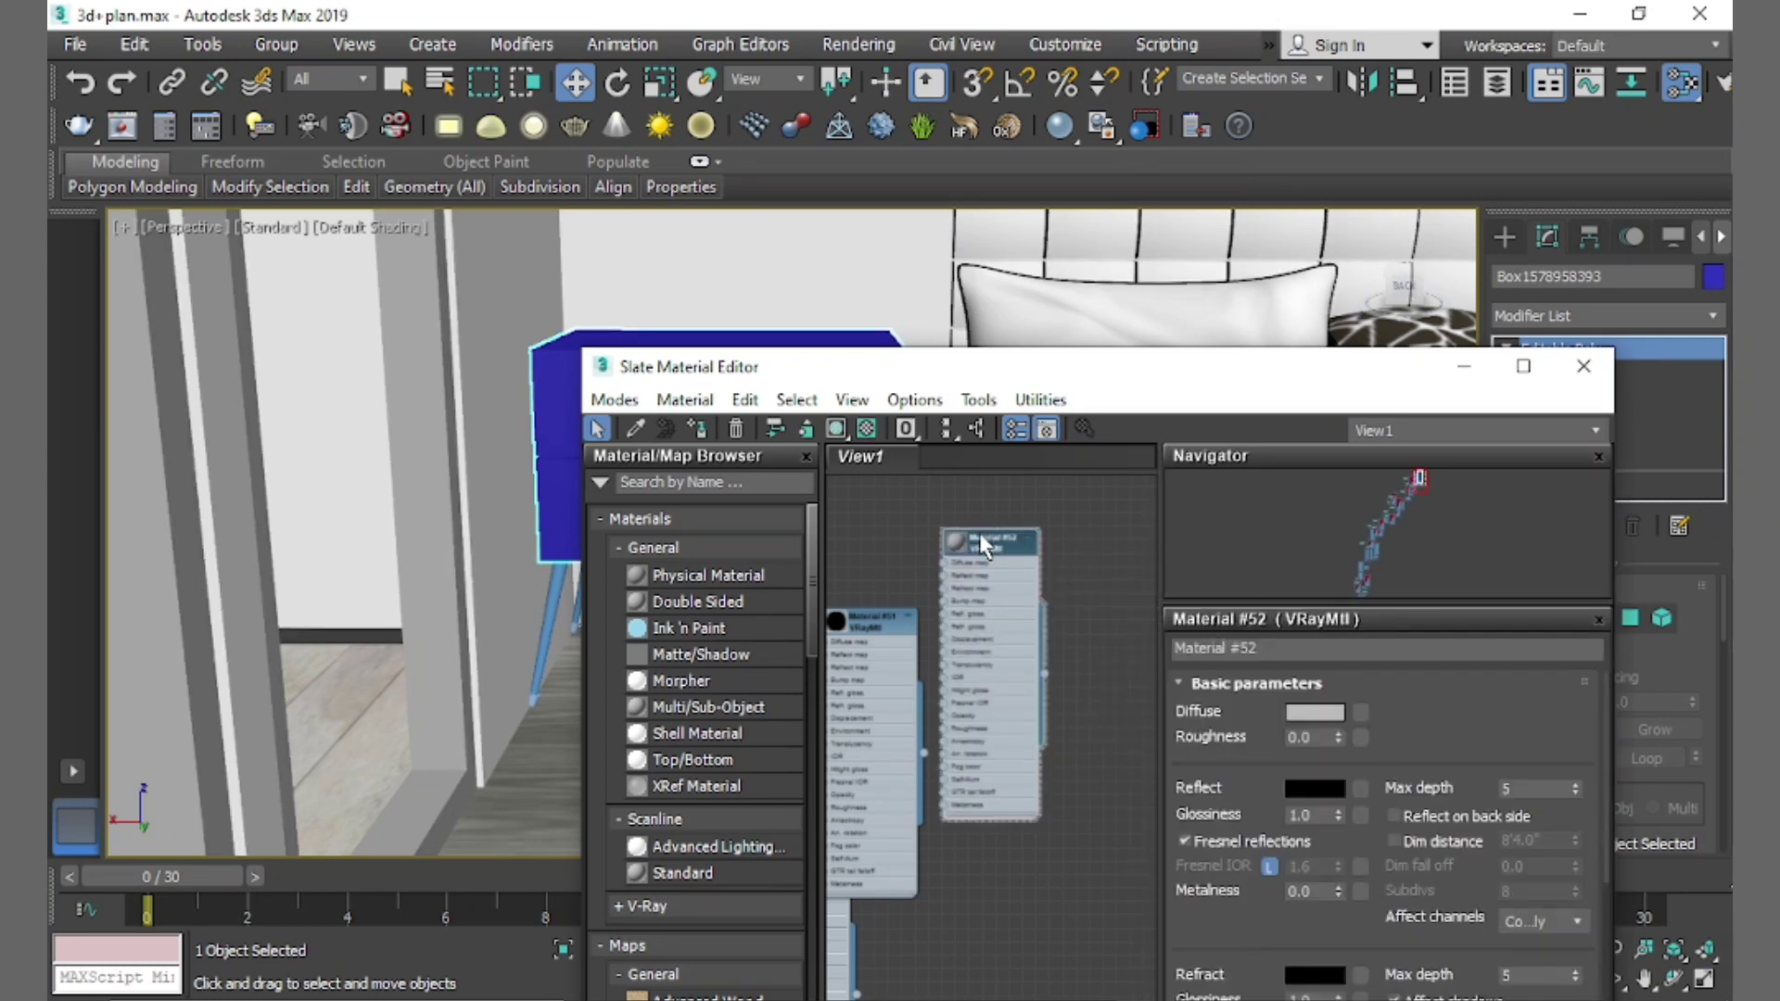
pyautogui.rightClick(983, 544)
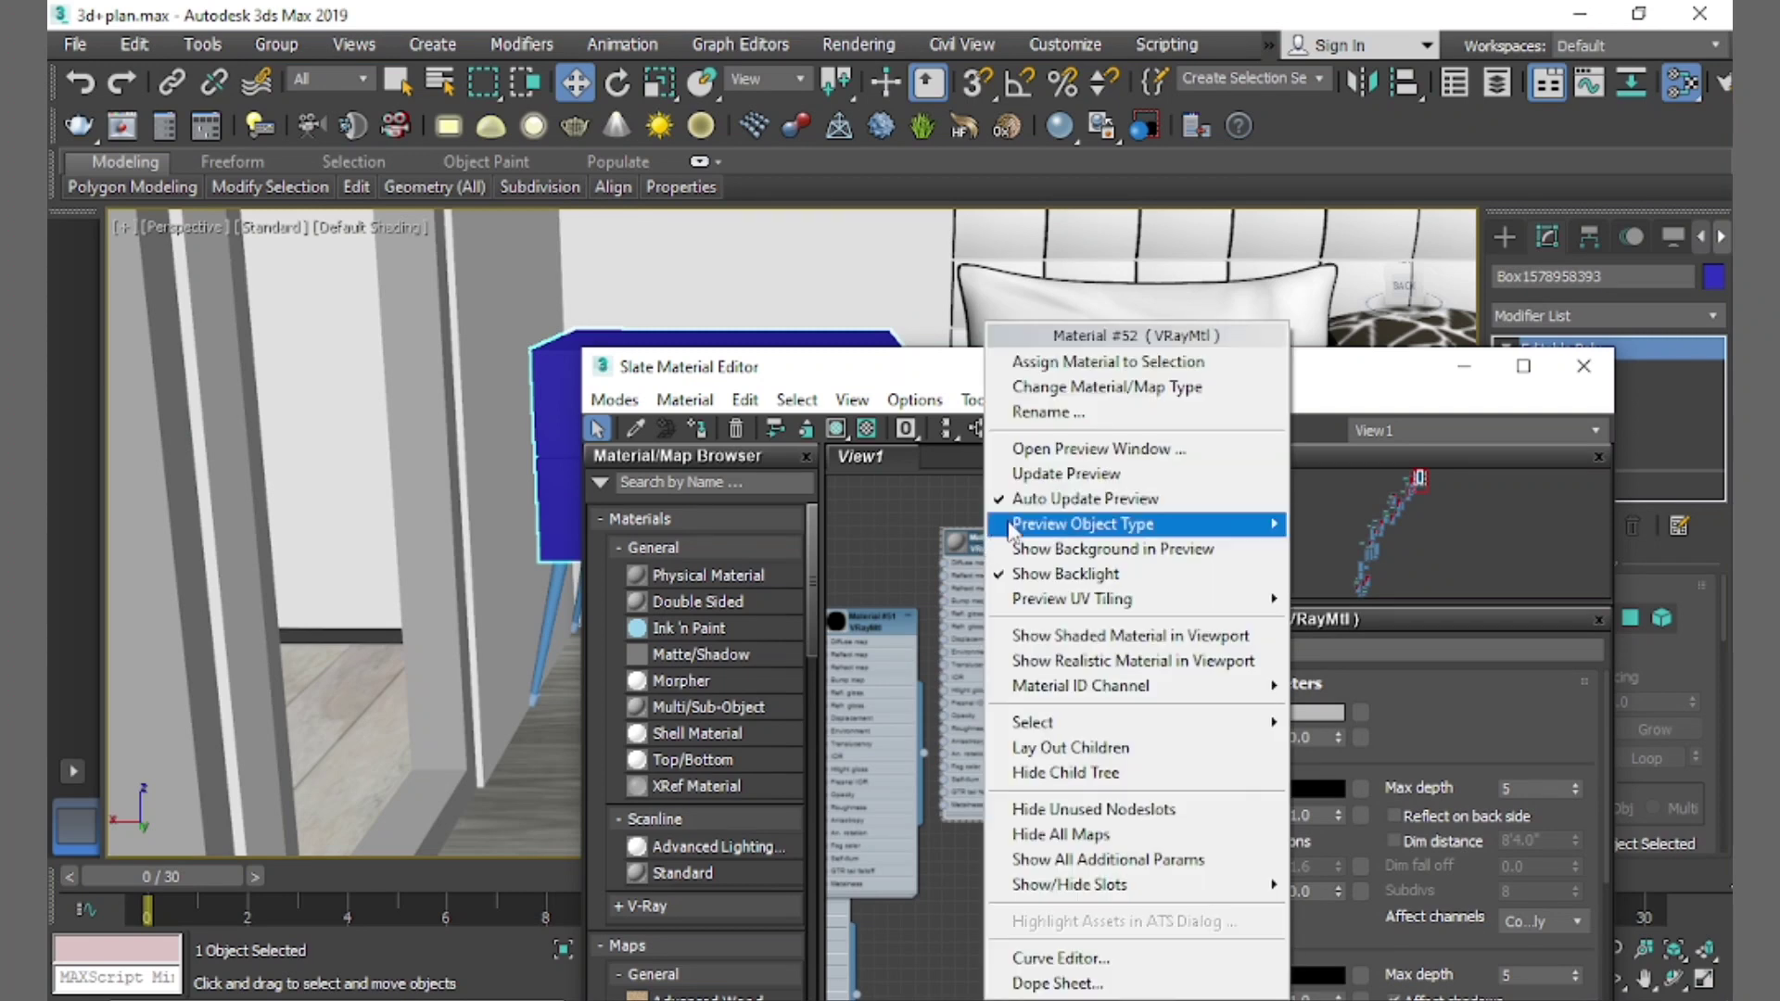
pyautogui.click(1062, 359)
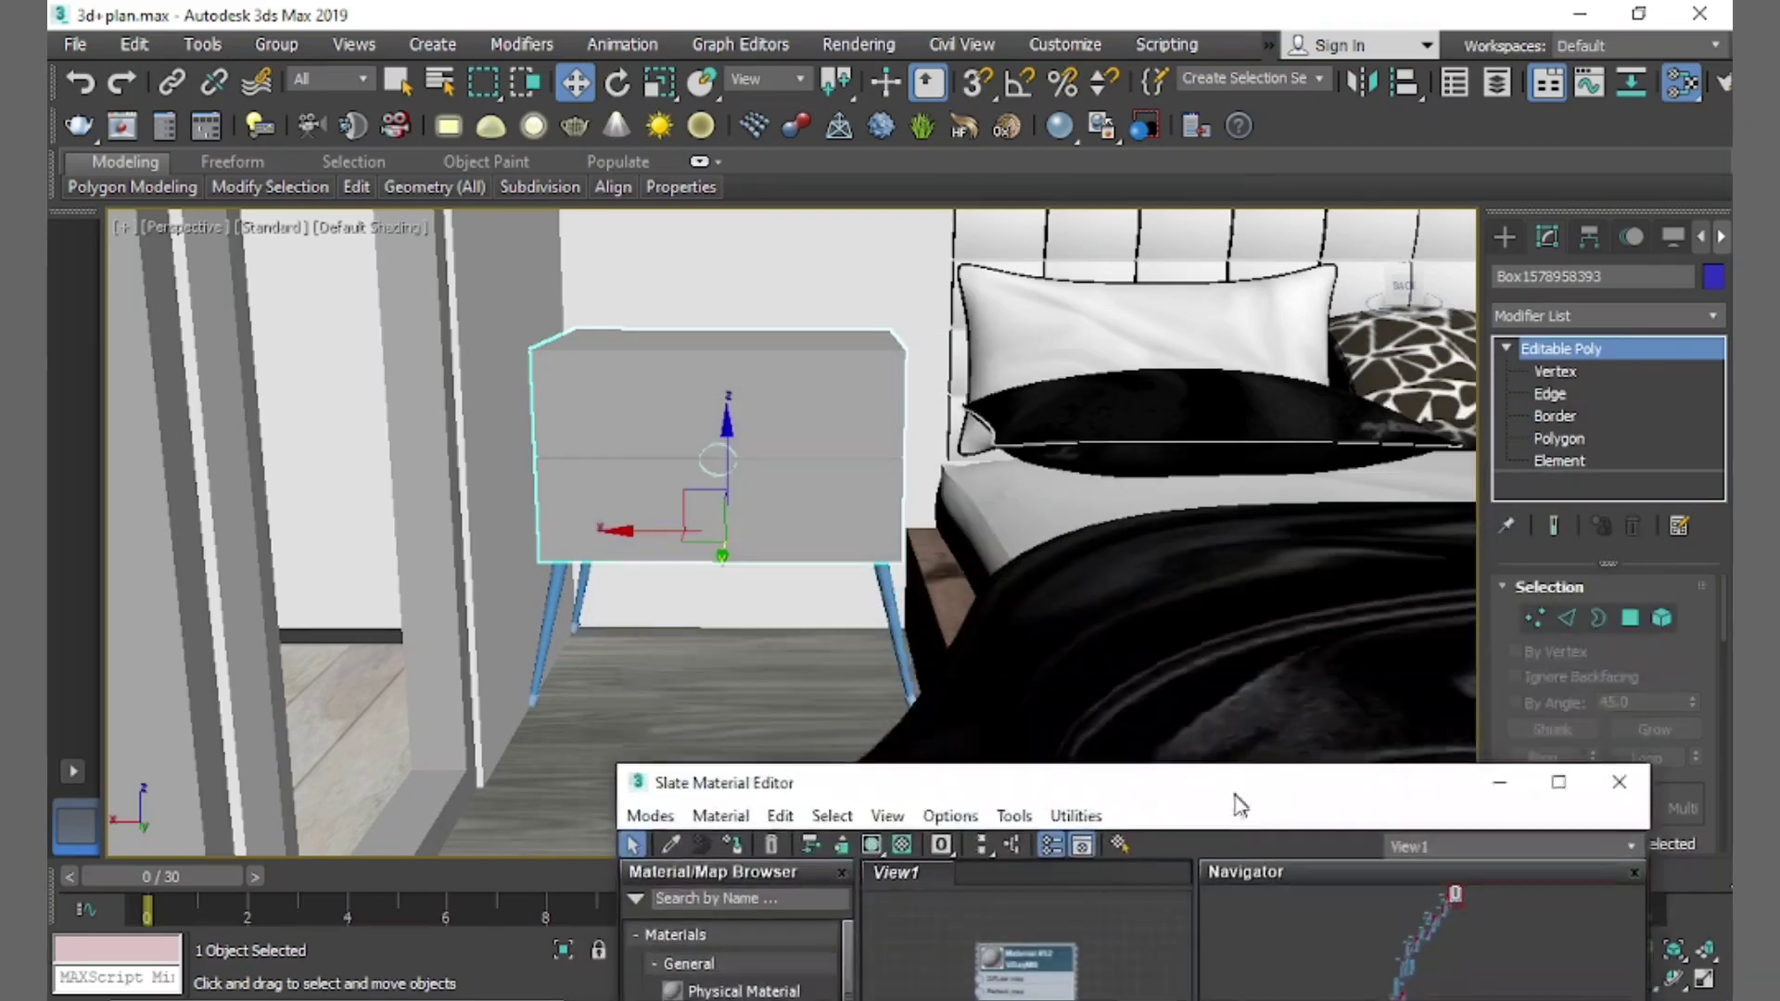
# Darken the material's diffuse colour to a near-black value of 12
pyautogui.moveTo(1203, 391); pyautogui.dragTo(1265, 768)
pyautogui.click(1372, 967)
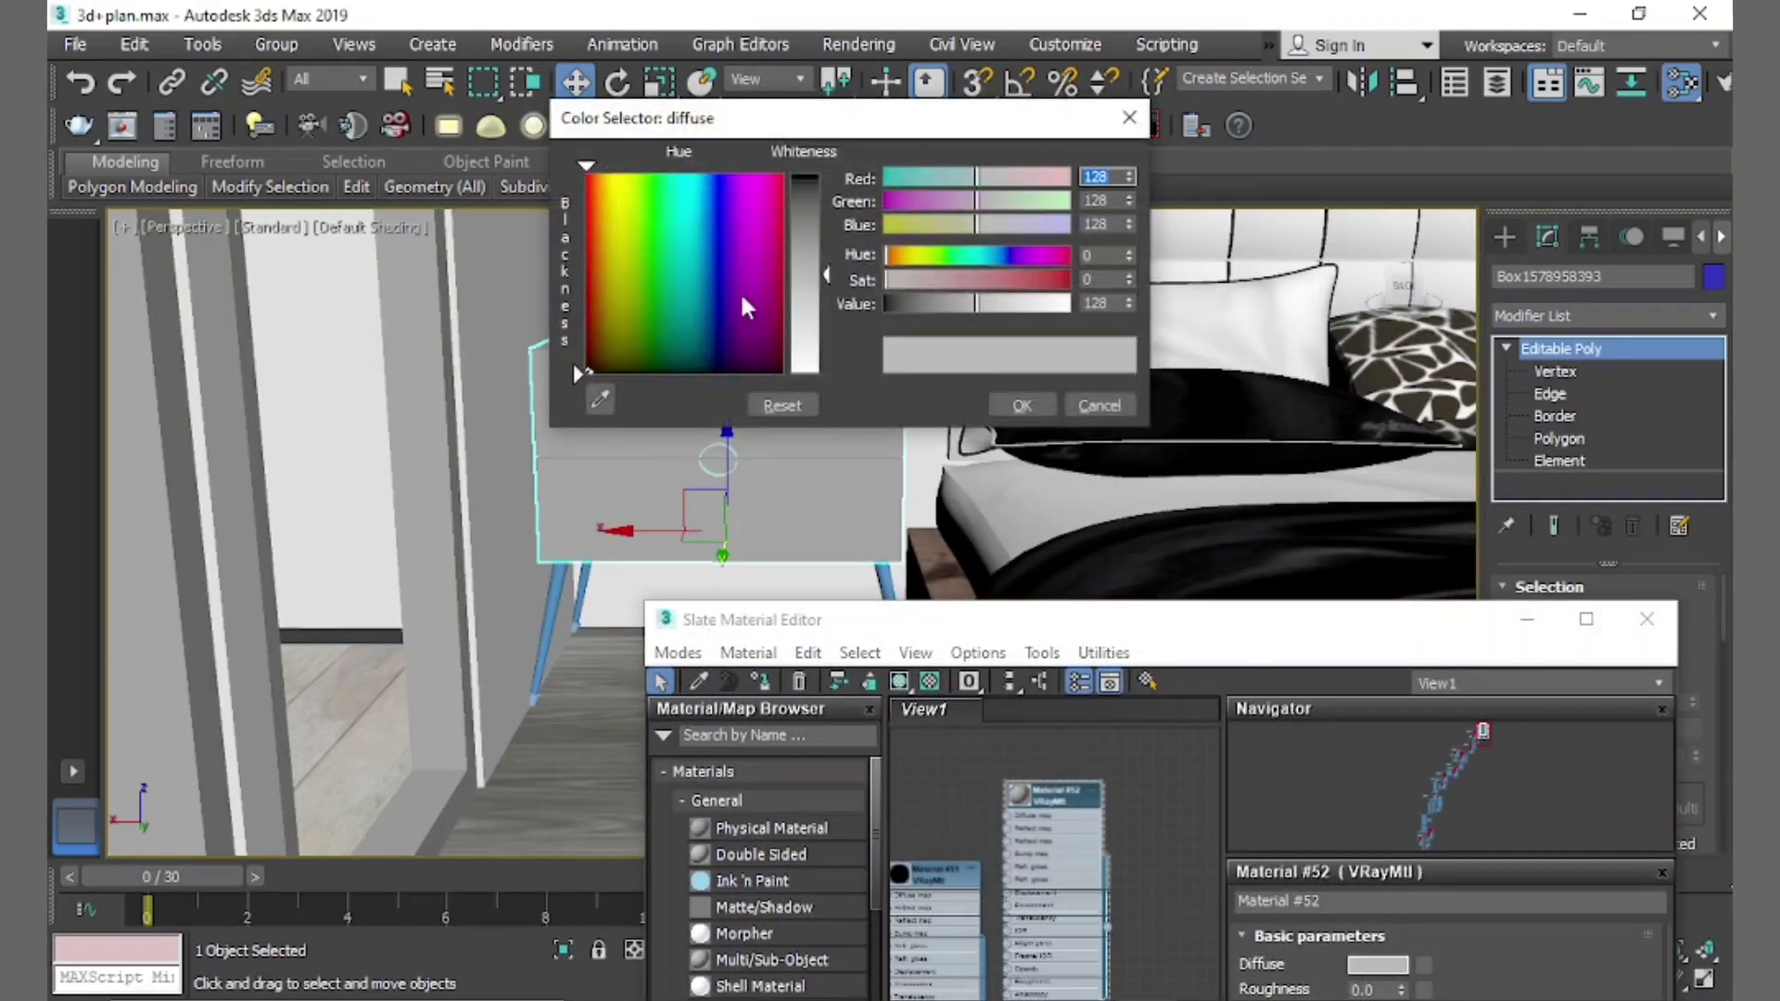
pyautogui.moveTo(803, 222); pyautogui.dragTo(803, 190)
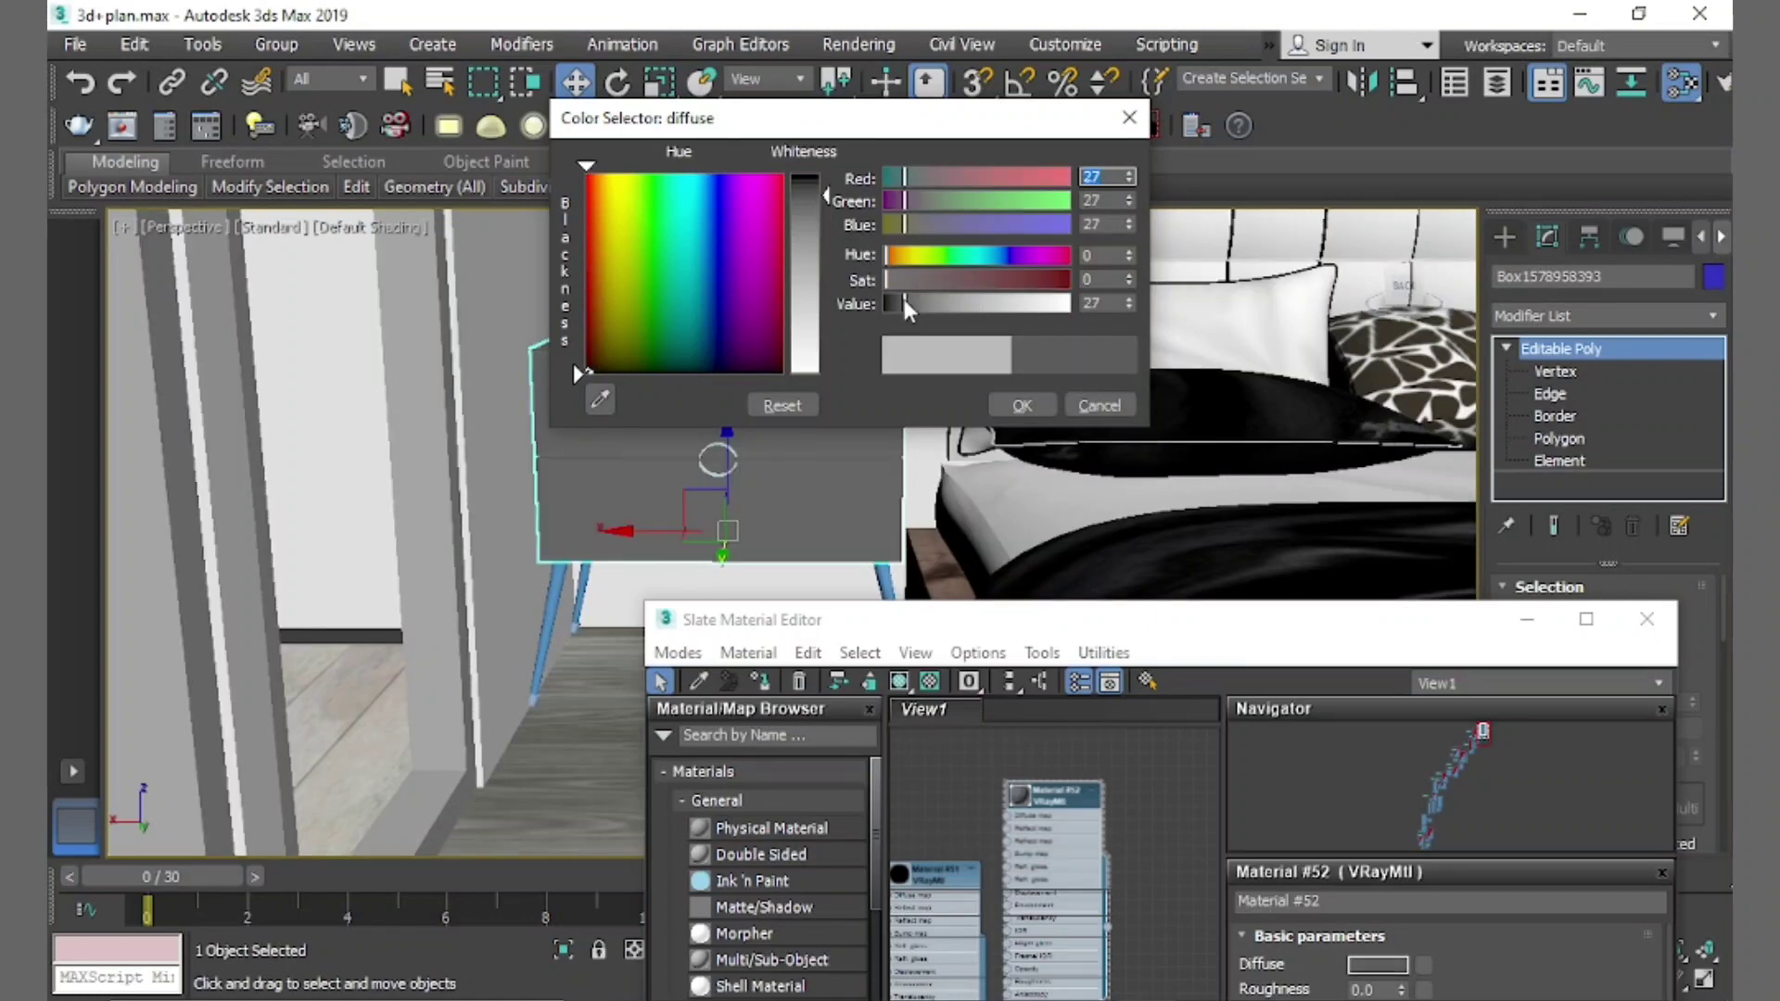
pyautogui.click(1016, 411)
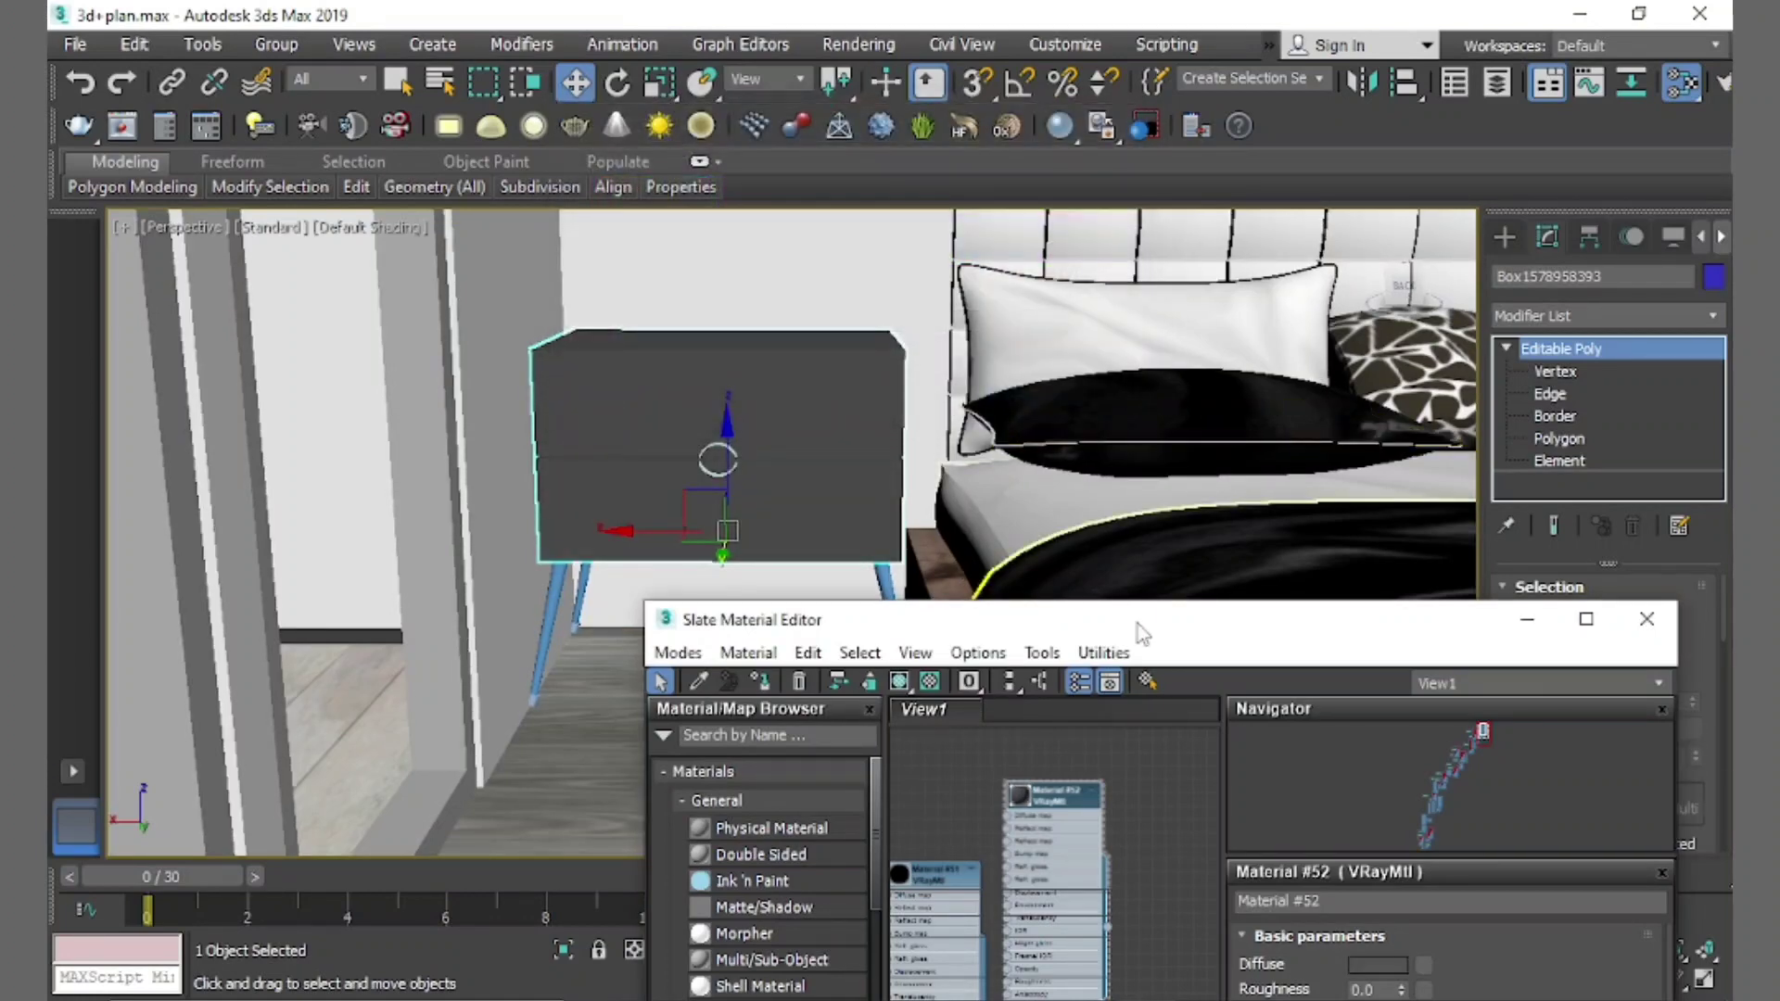
pyautogui.moveTo(1149, 619); pyautogui.dragTo(1044, 212)
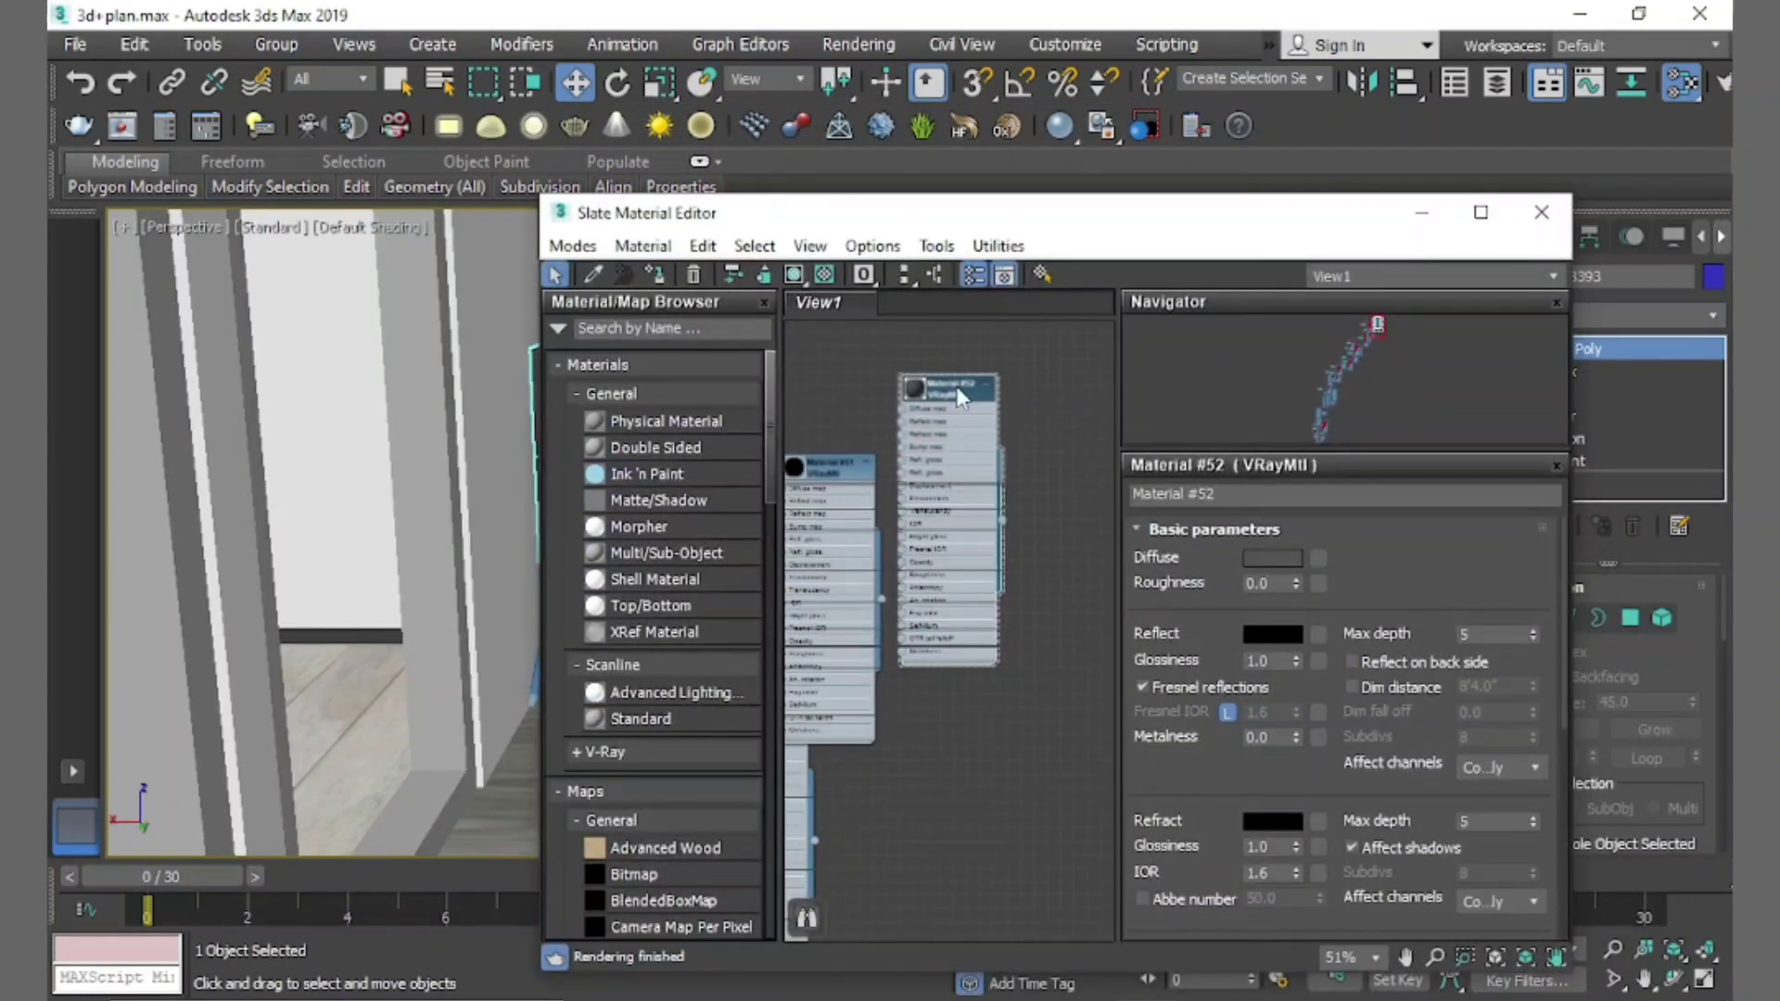
pyautogui.click(1271, 559)
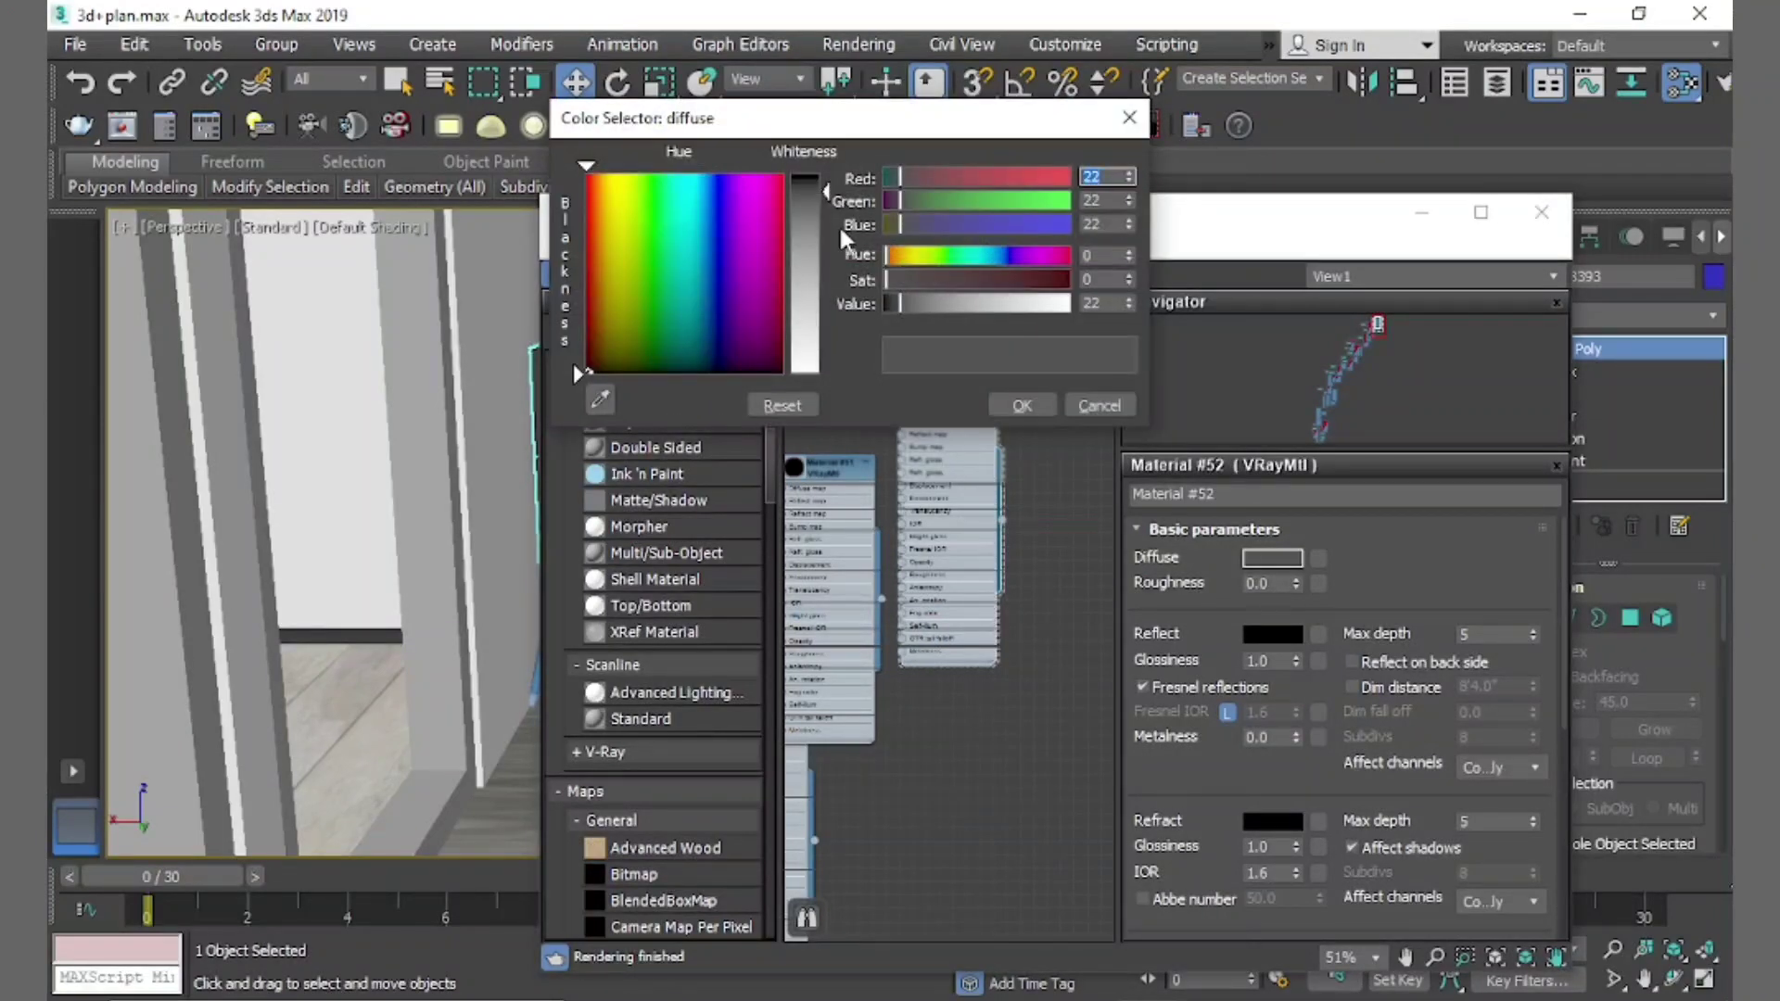
pyautogui.click(895, 302)
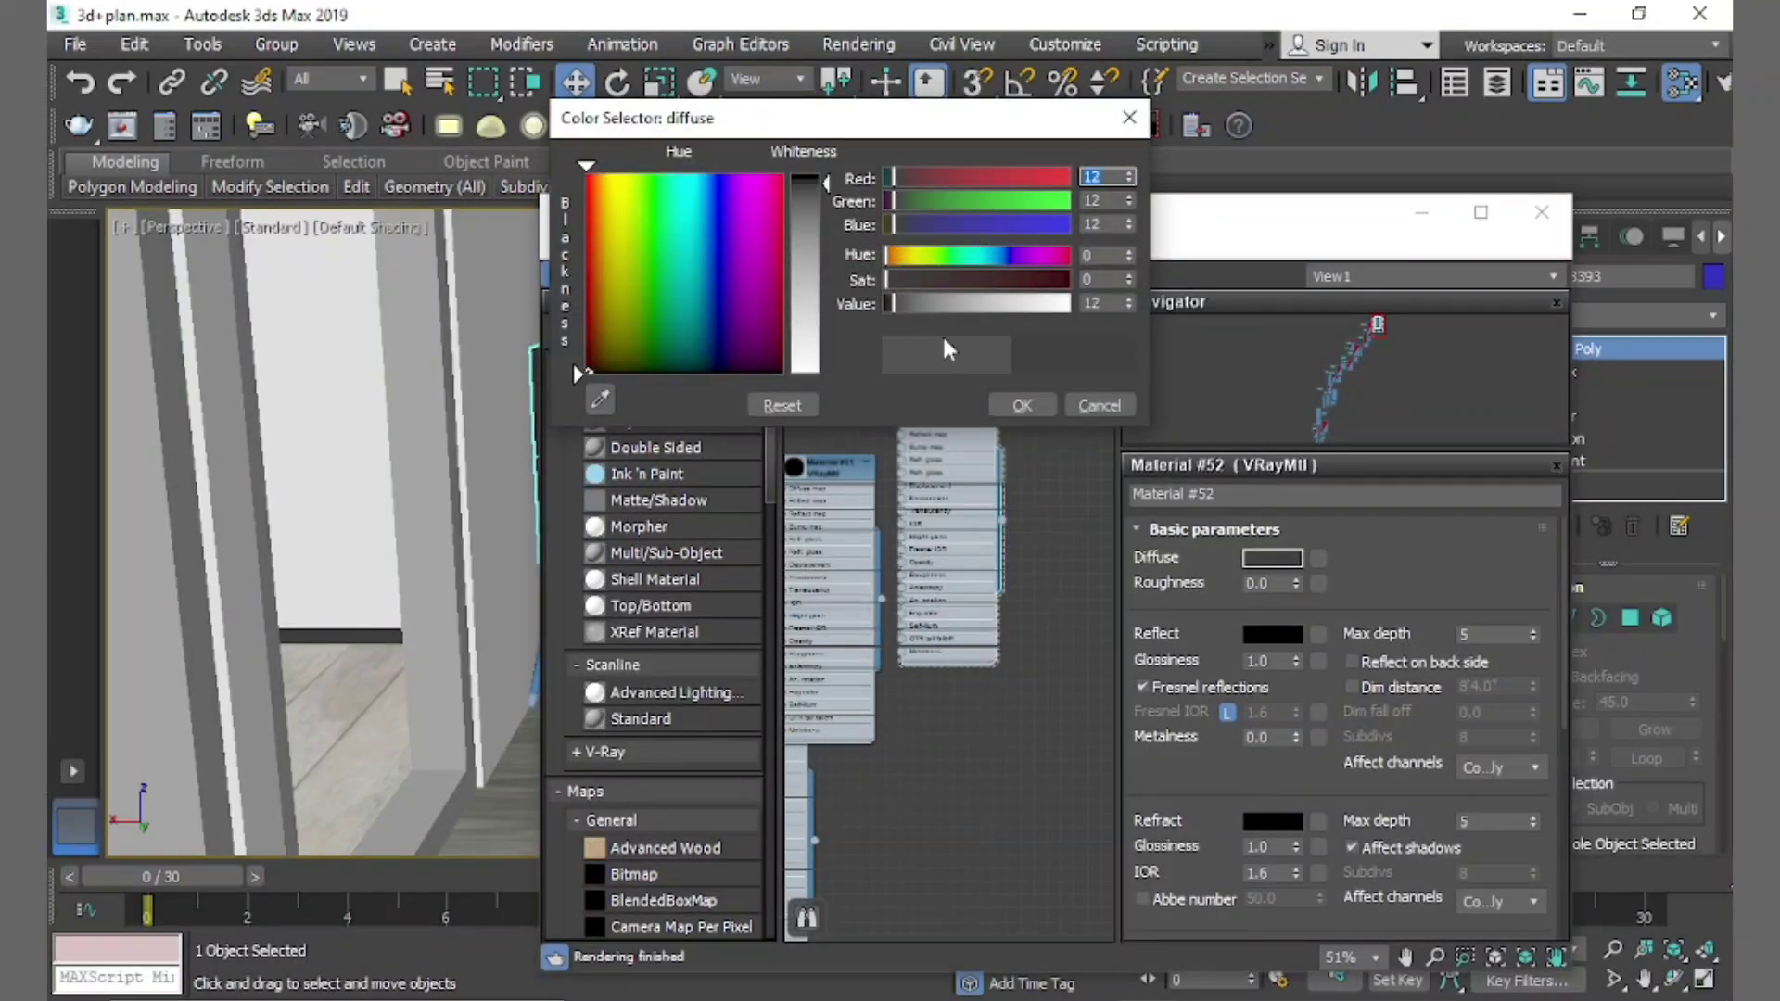
pyautogui.click(1024, 408)
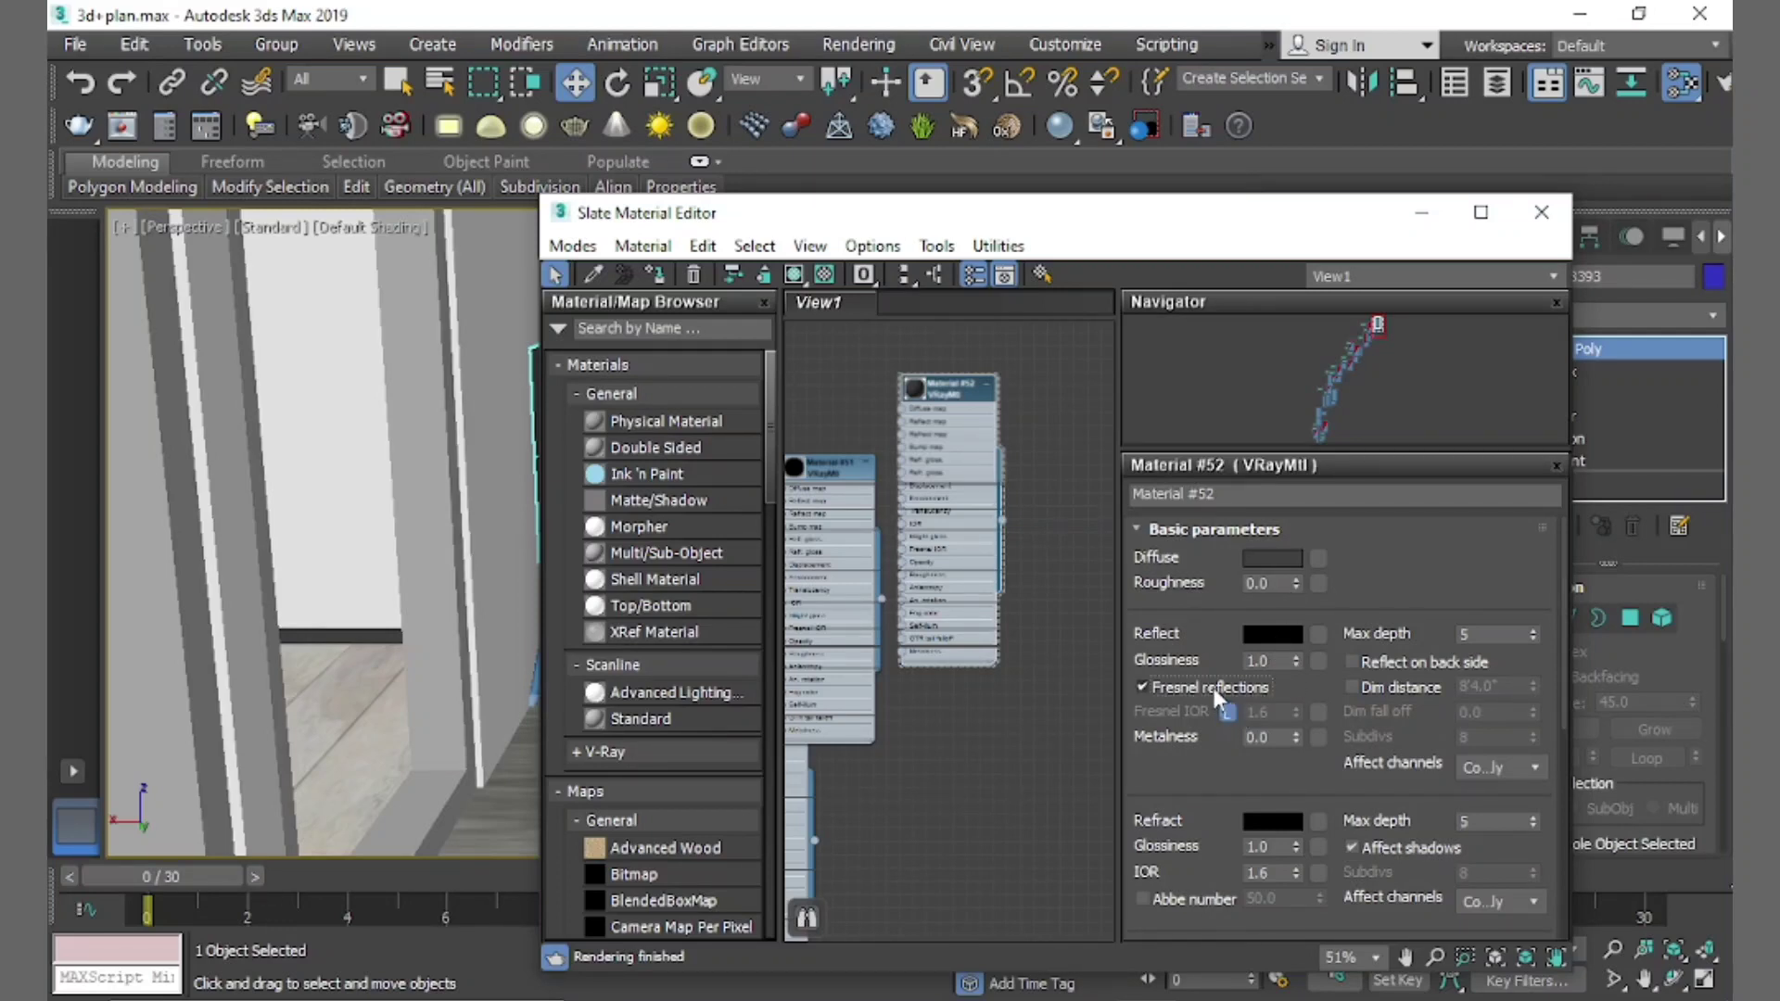
# Turn off Fresnel reflections, set reflection glossiness to 0.9, and render the scene
pyautogui.click(1215, 690)
pyautogui.click(1266, 661)
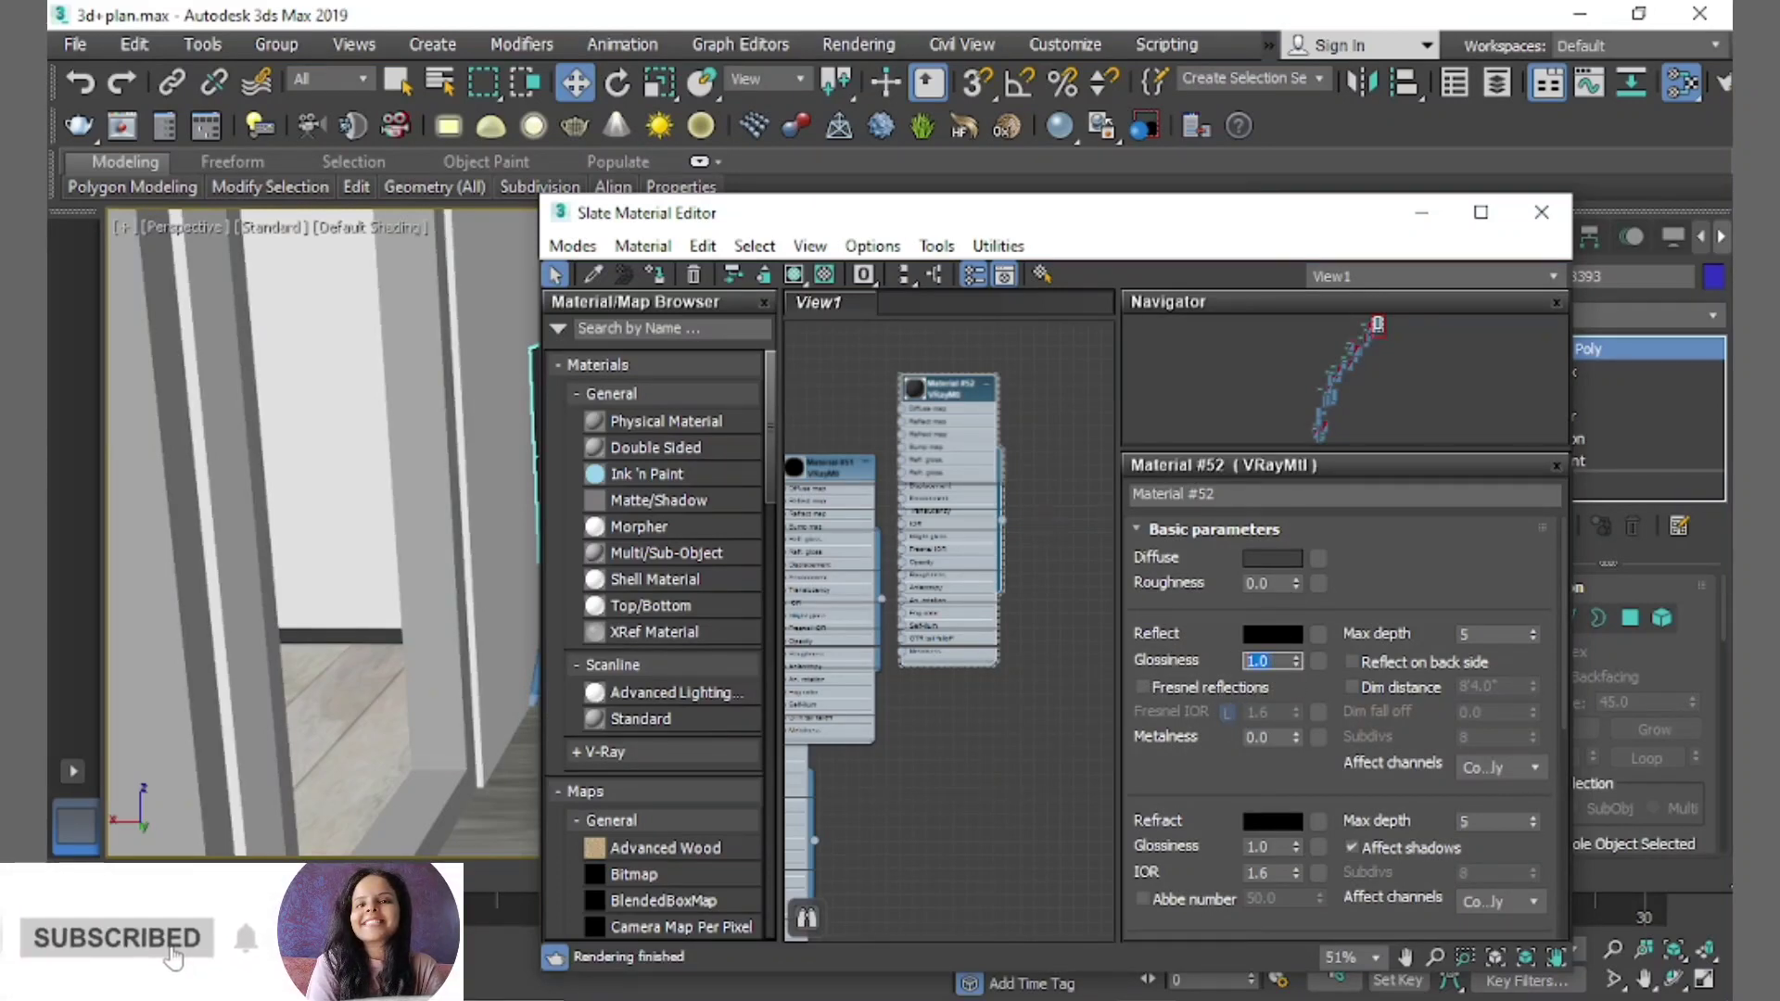
pyautogui.write('0.9')
pyautogui.press('Return')
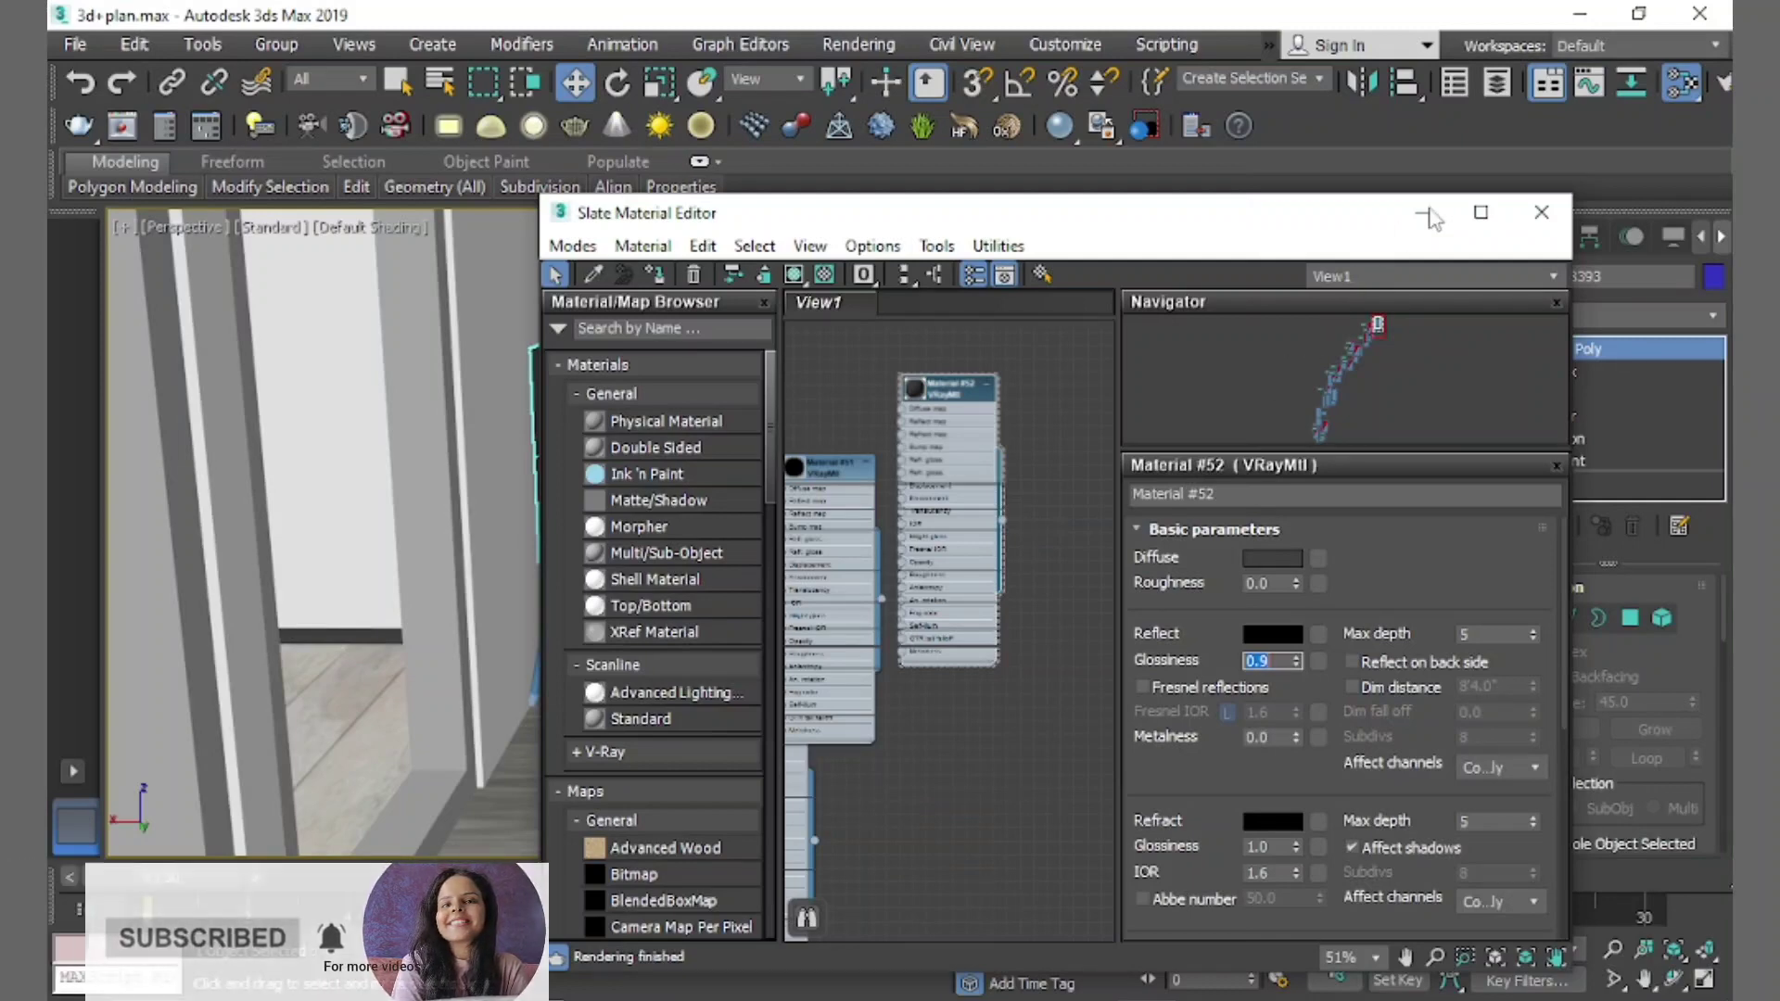
pyautogui.click(1422, 212)
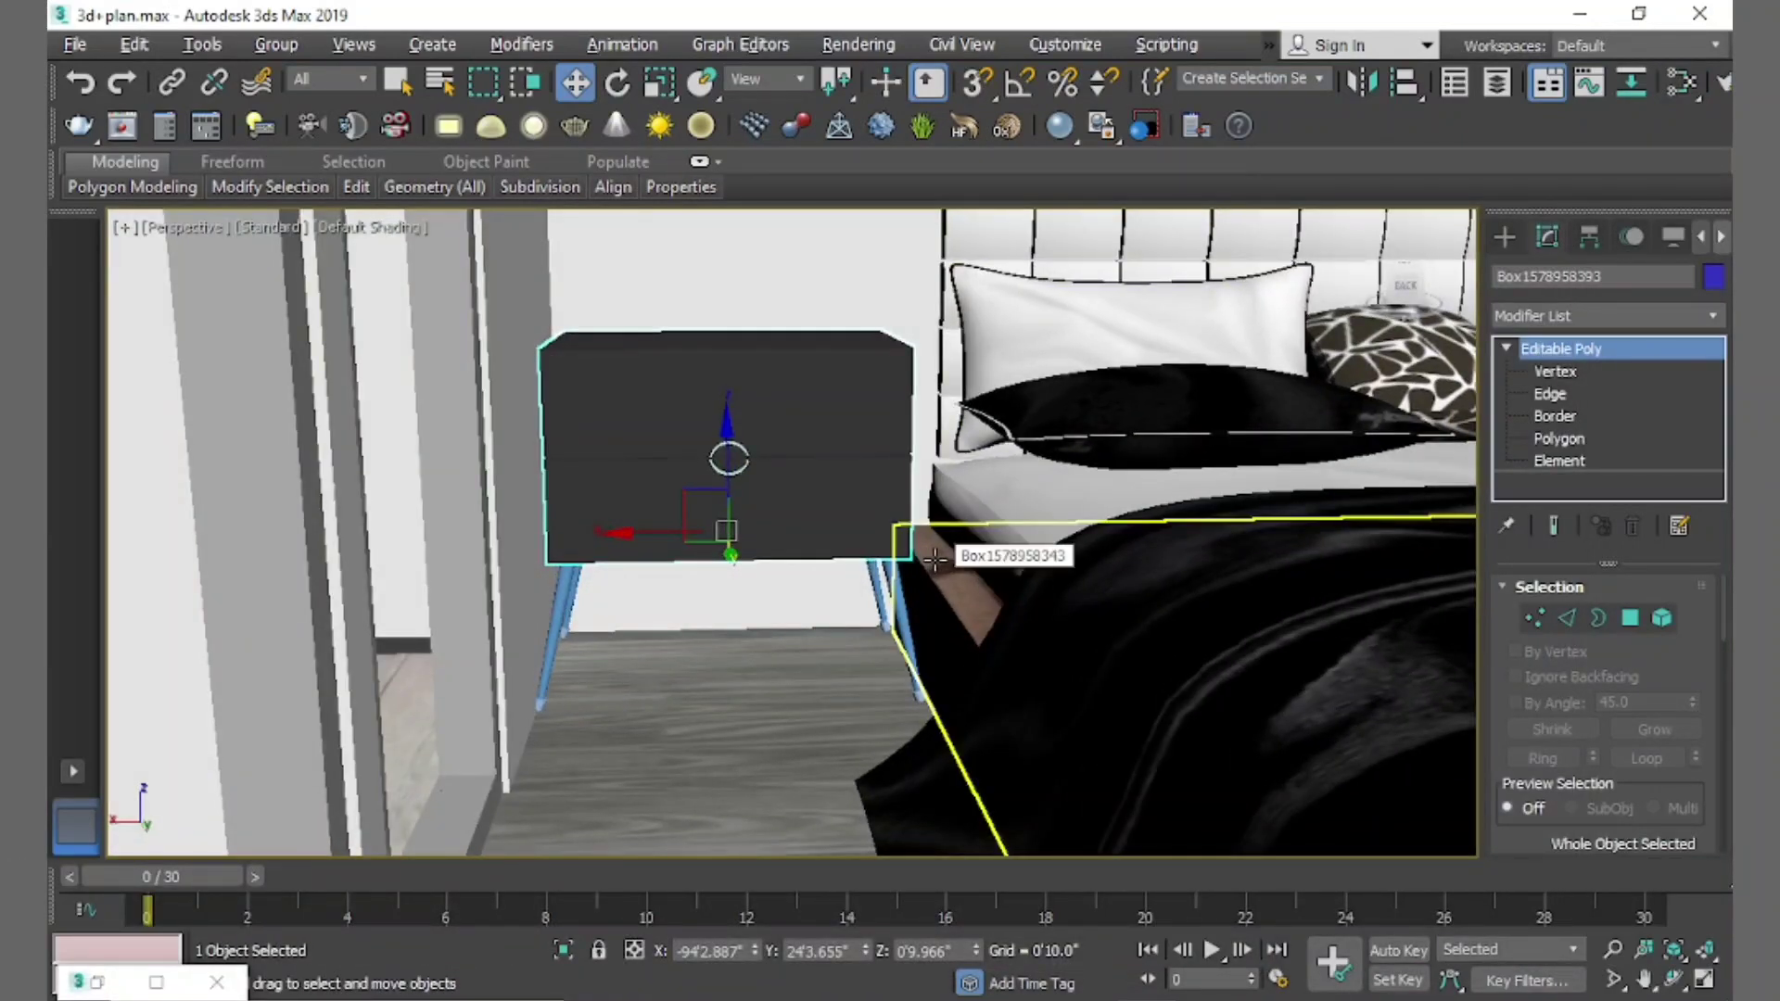
pyautogui.press('F9')
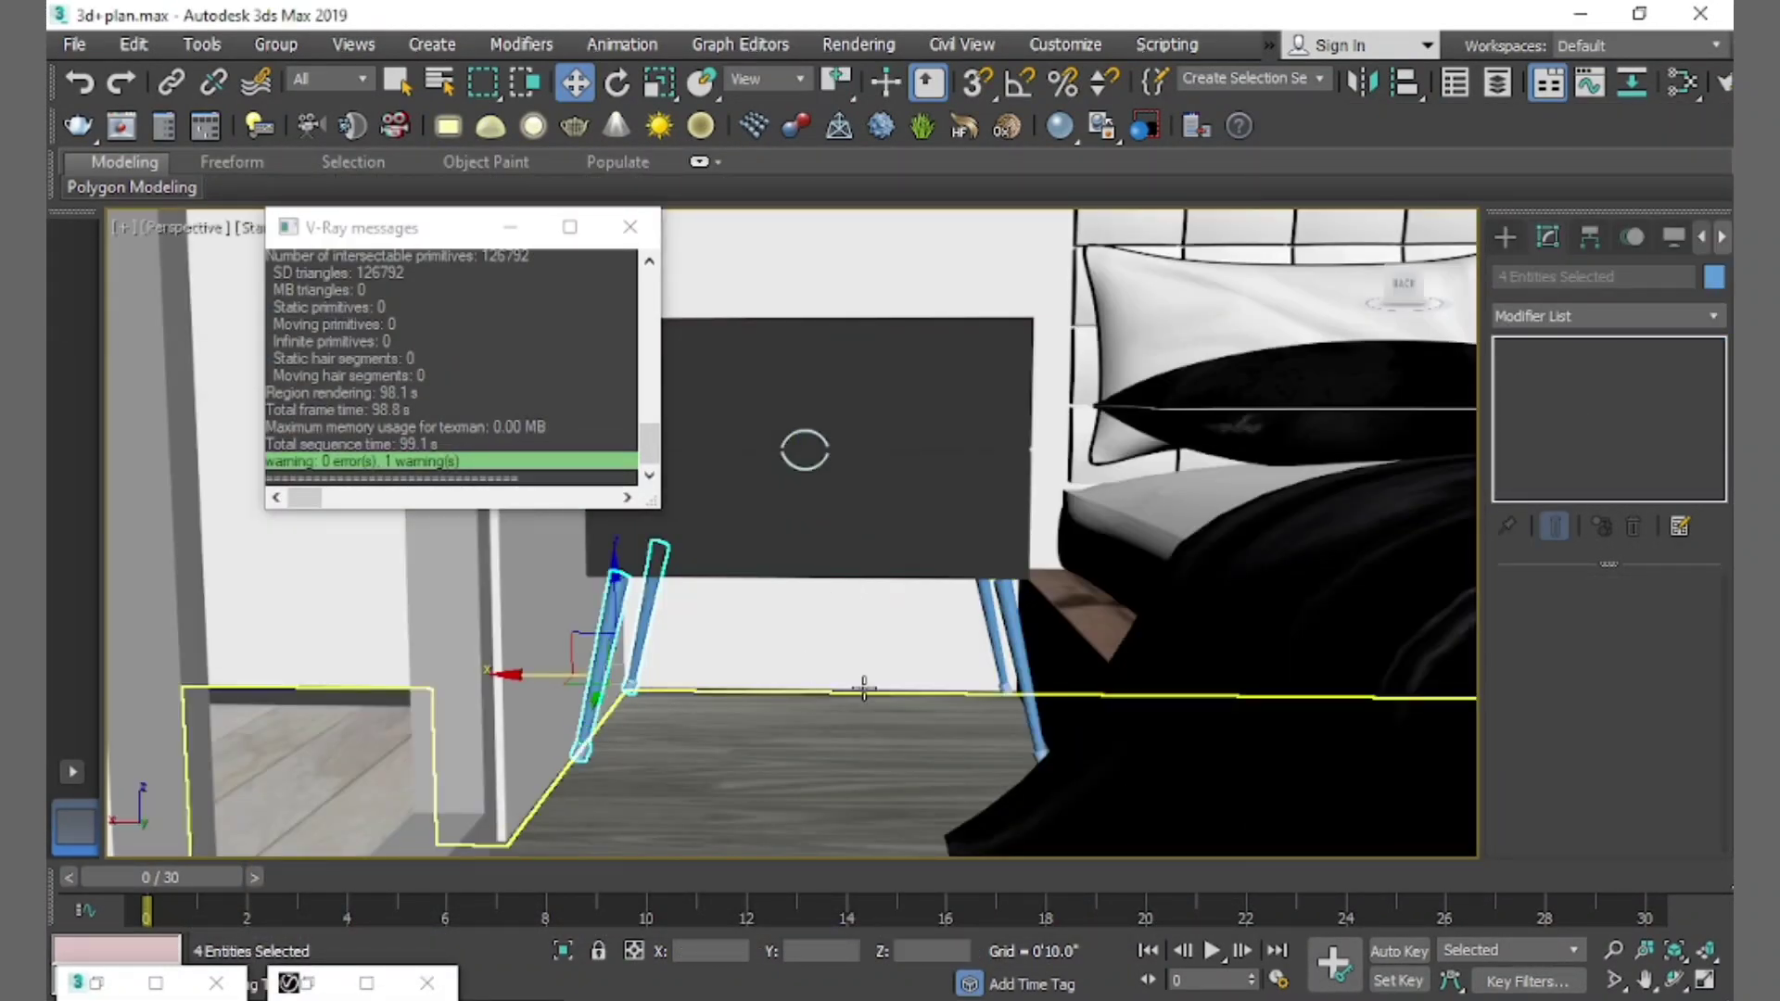
# Select all four table legs, the ring handle and one more table part together
pyautogui.click(990, 638)
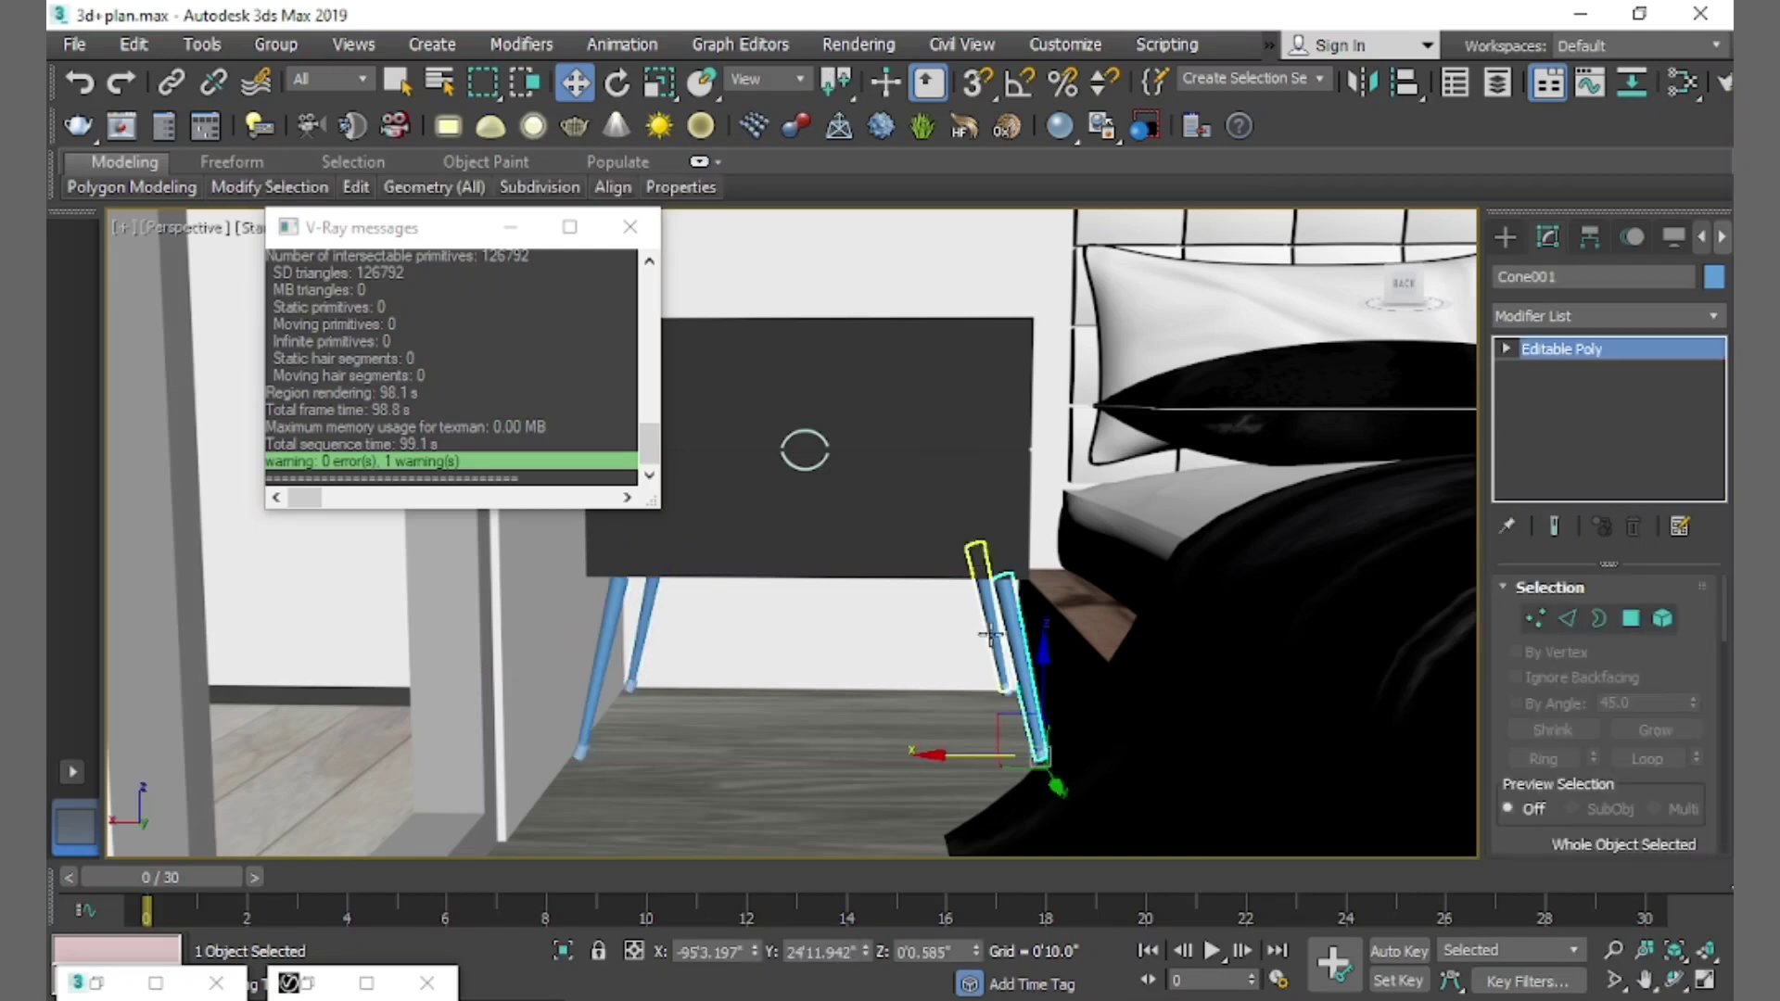
pyautogui.keyDown('ctrl'); pyautogui.click(990, 638); pyautogui.keyUp('ctrl')
pyautogui.keyDown('ctrl'); pyautogui.click(612, 649); pyautogui.keyUp('ctrl')
pyautogui.keyDown('ctrl'); pyautogui.click(646, 616); pyautogui.keyUp('ctrl')
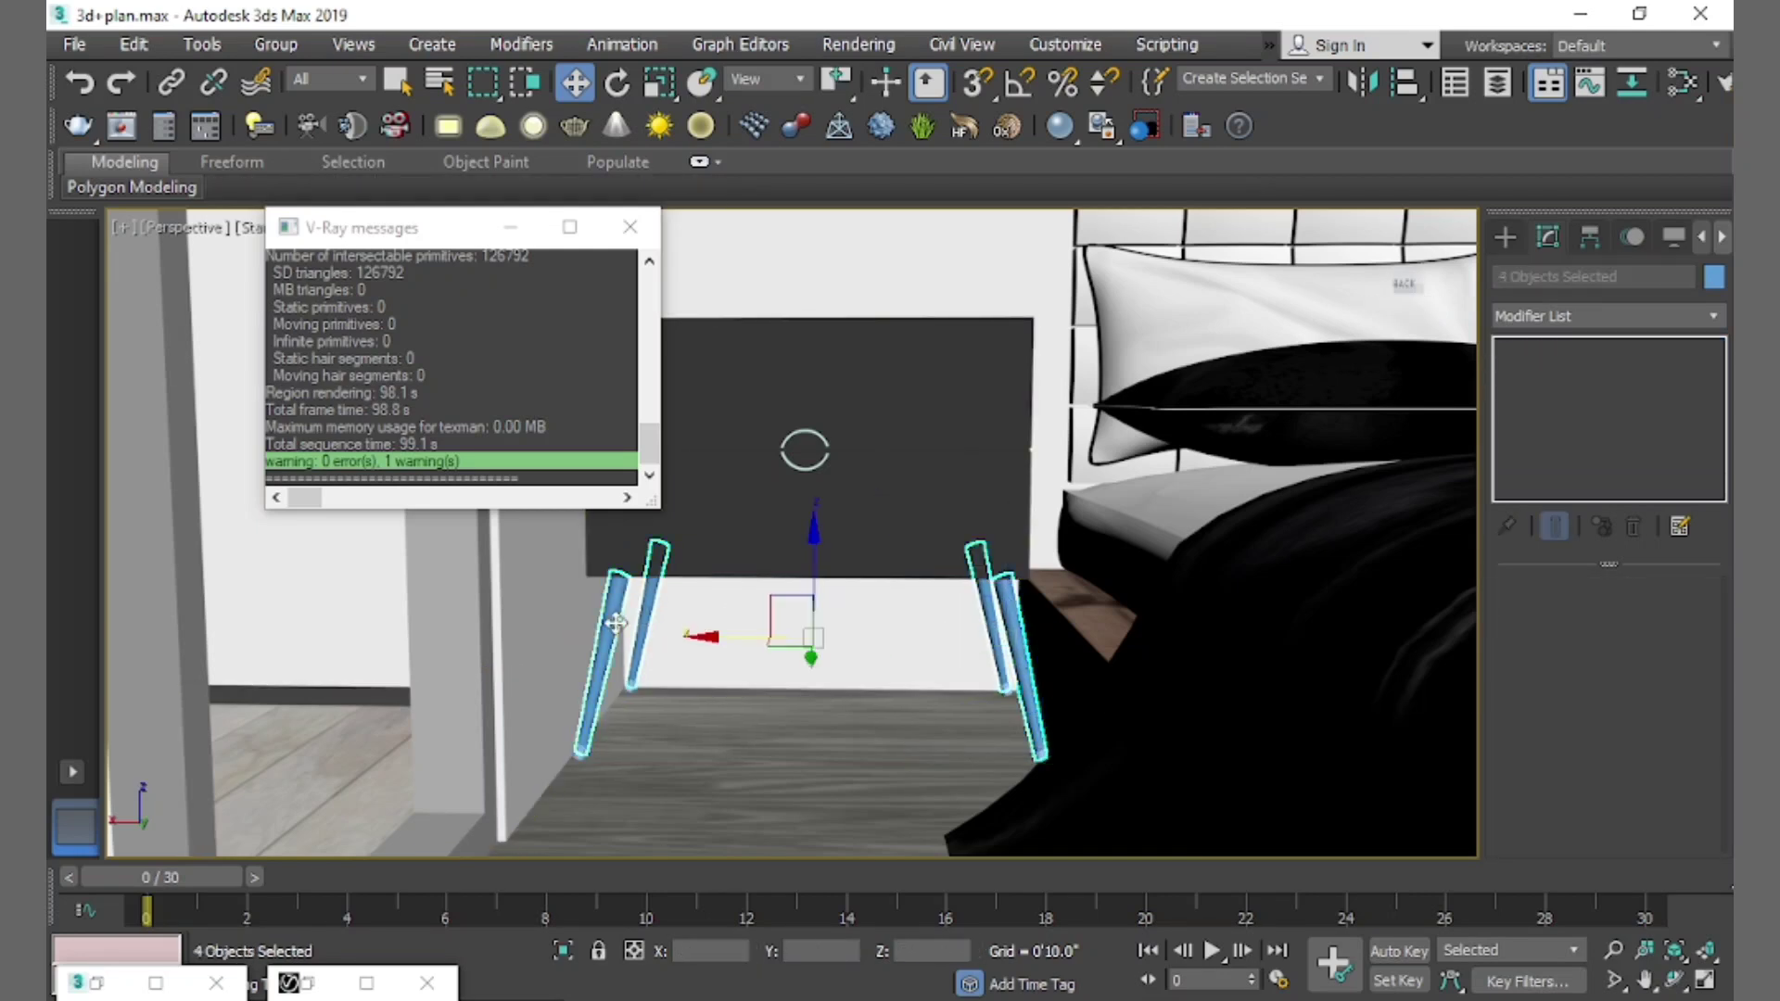
pyautogui.keyDown('ctrl'); pyautogui.click(813, 447); pyautogui.keyUp('ctrl')
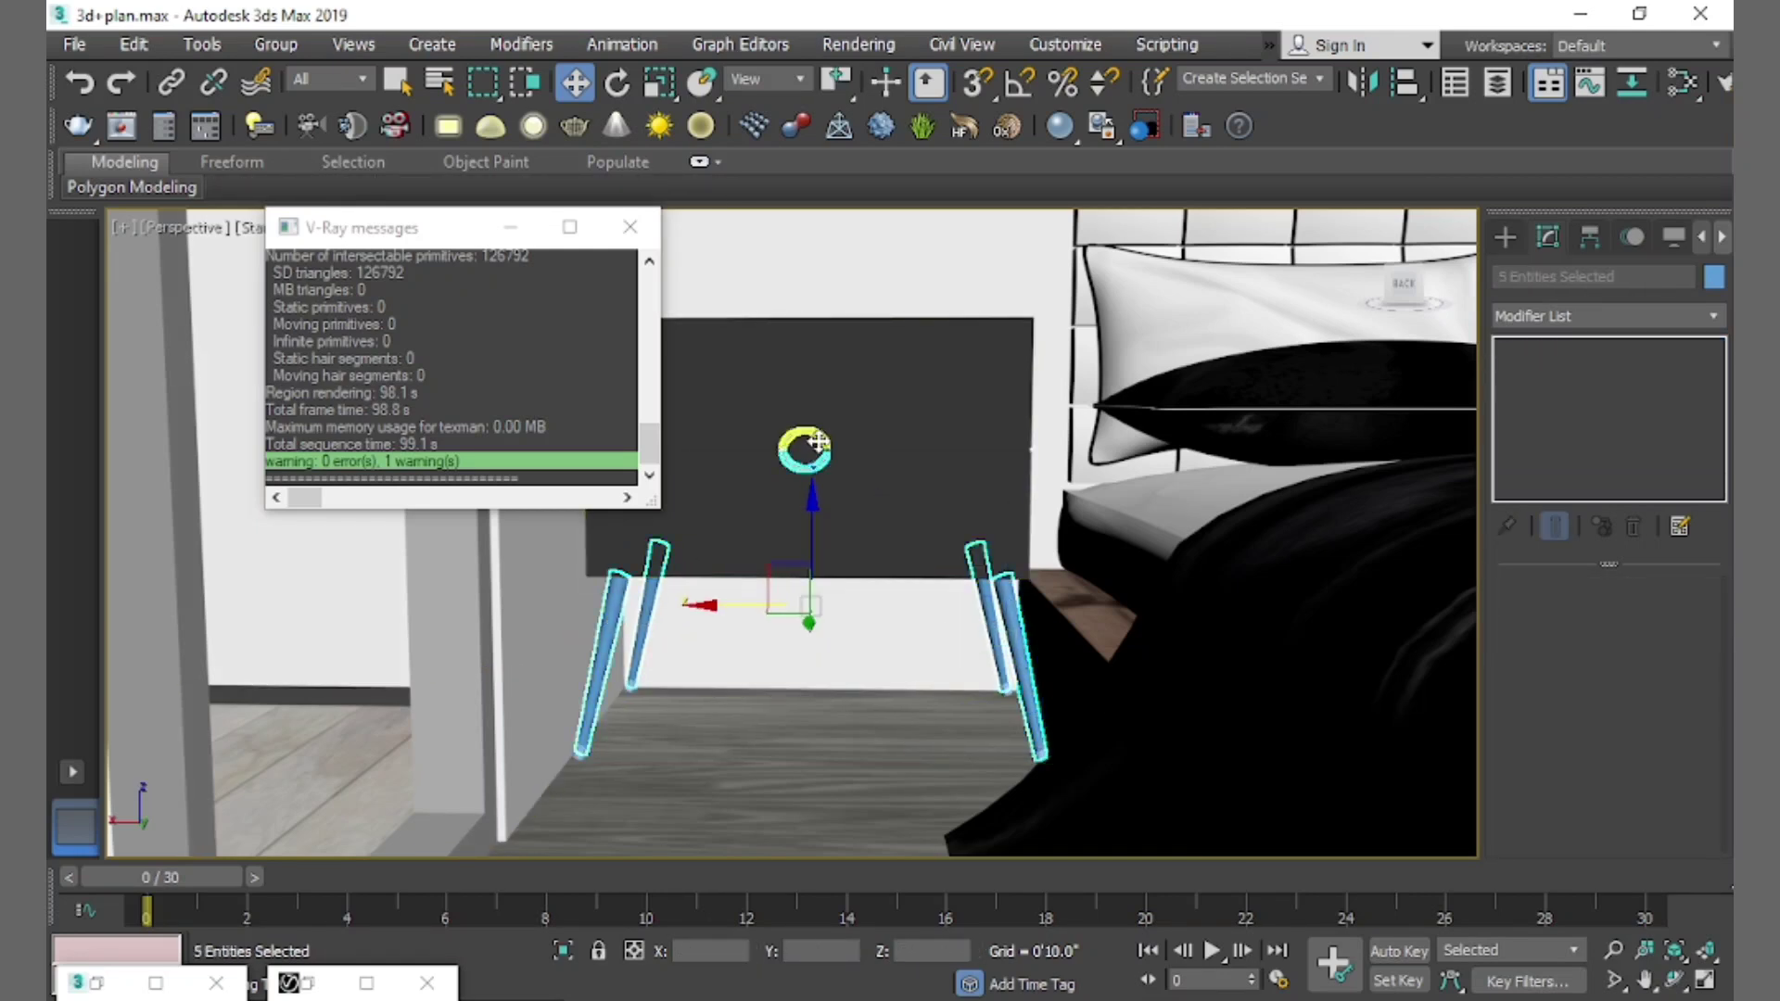
pyautogui.keyDown('ctrl'); pyautogui.click(867, 557); pyautogui.keyUp('ctrl')
# Create a new VRayMtl (Material #53) and assign it to the legs and ring handle
pyautogui.press('m')
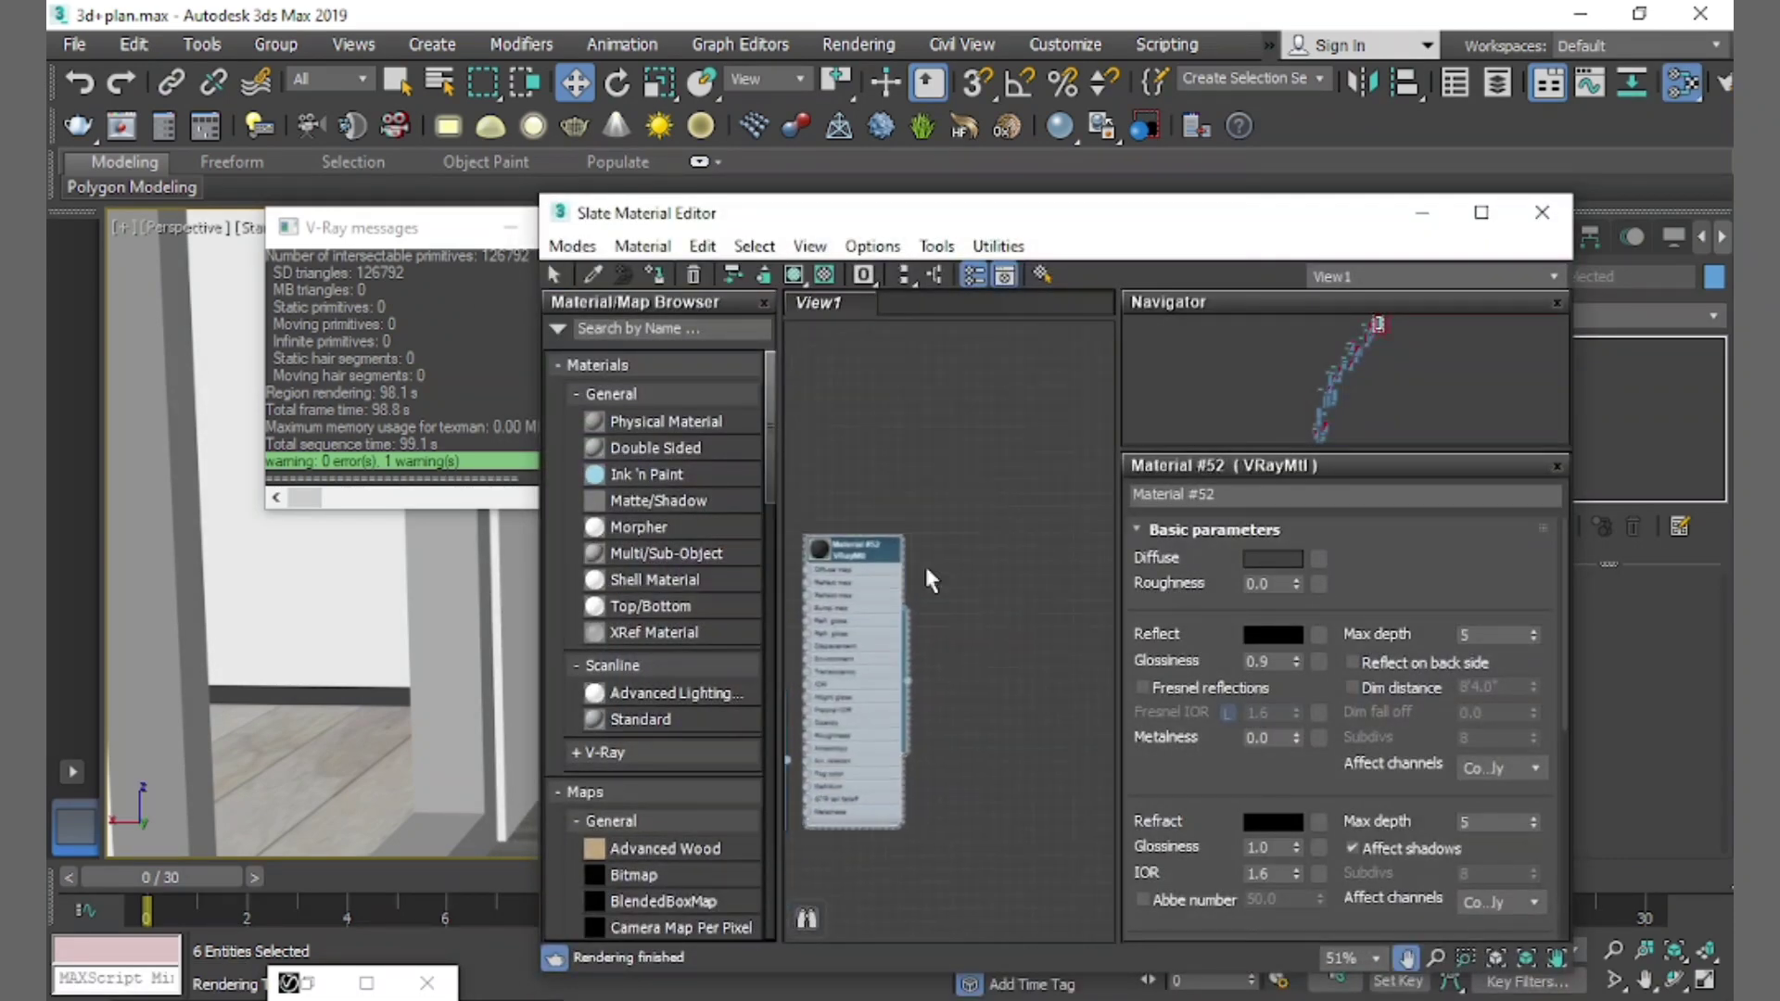
pyautogui.rightClick(877, 404)
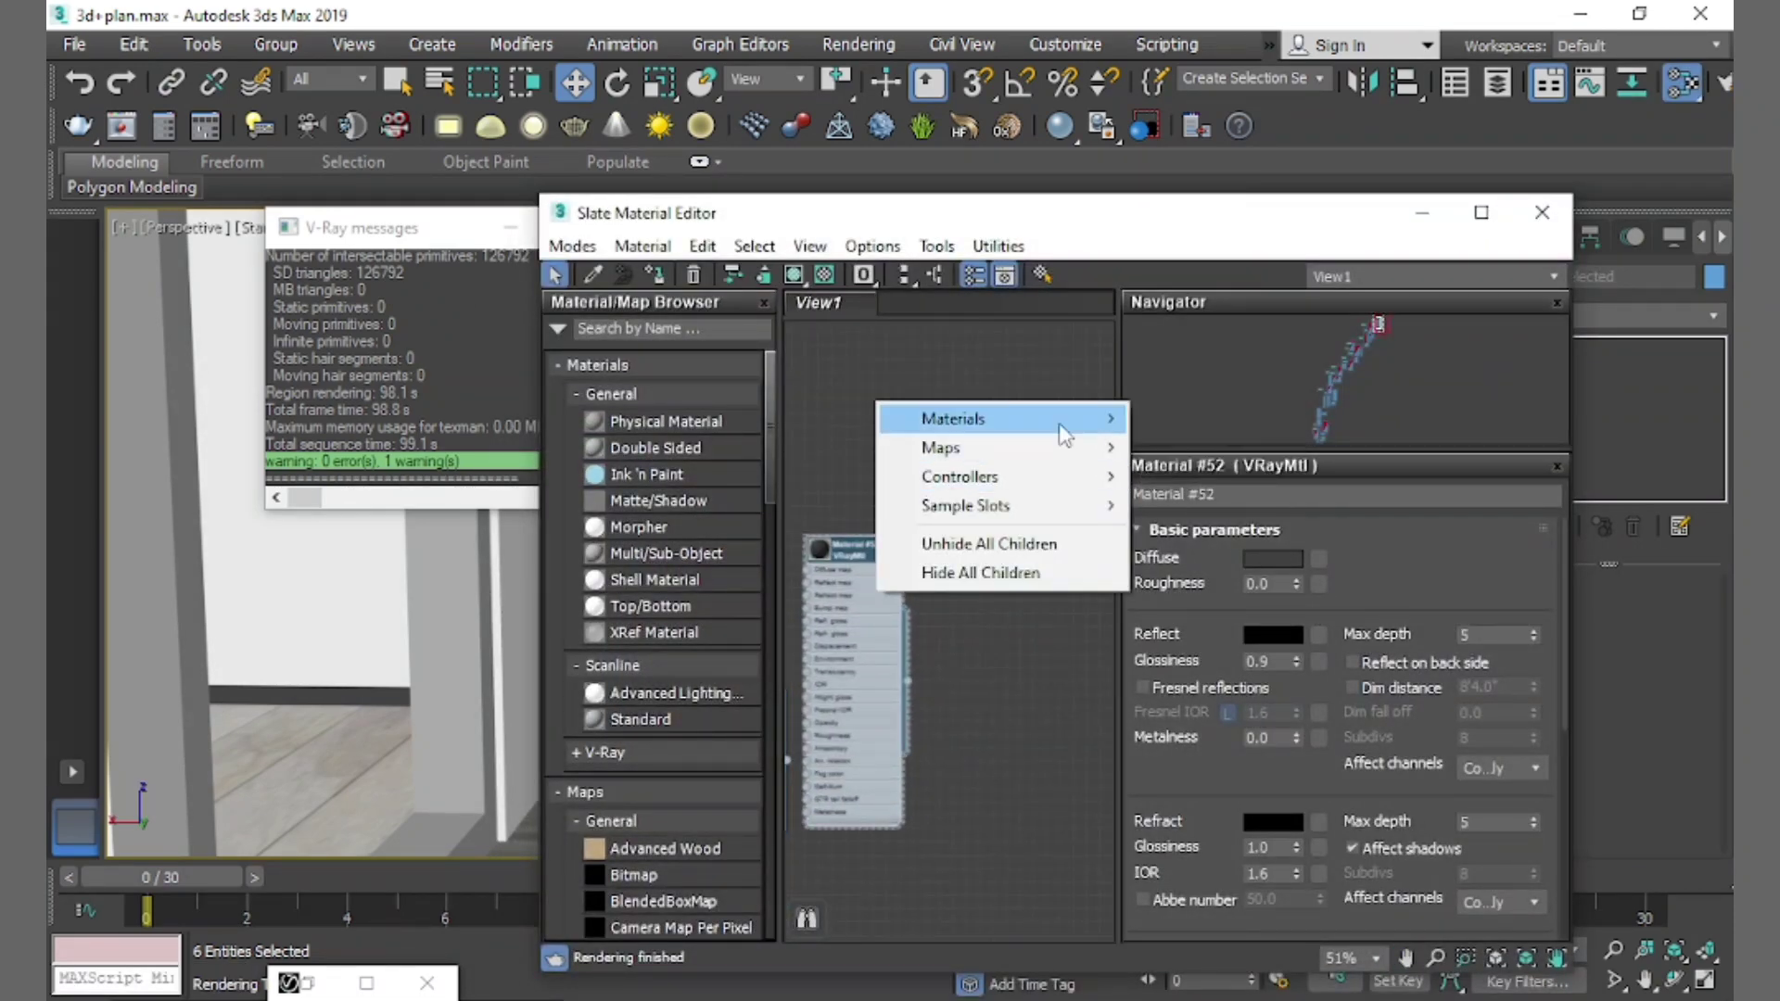
pyautogui.moveTo(993, 419)
pyautogui.click(1353, 746)
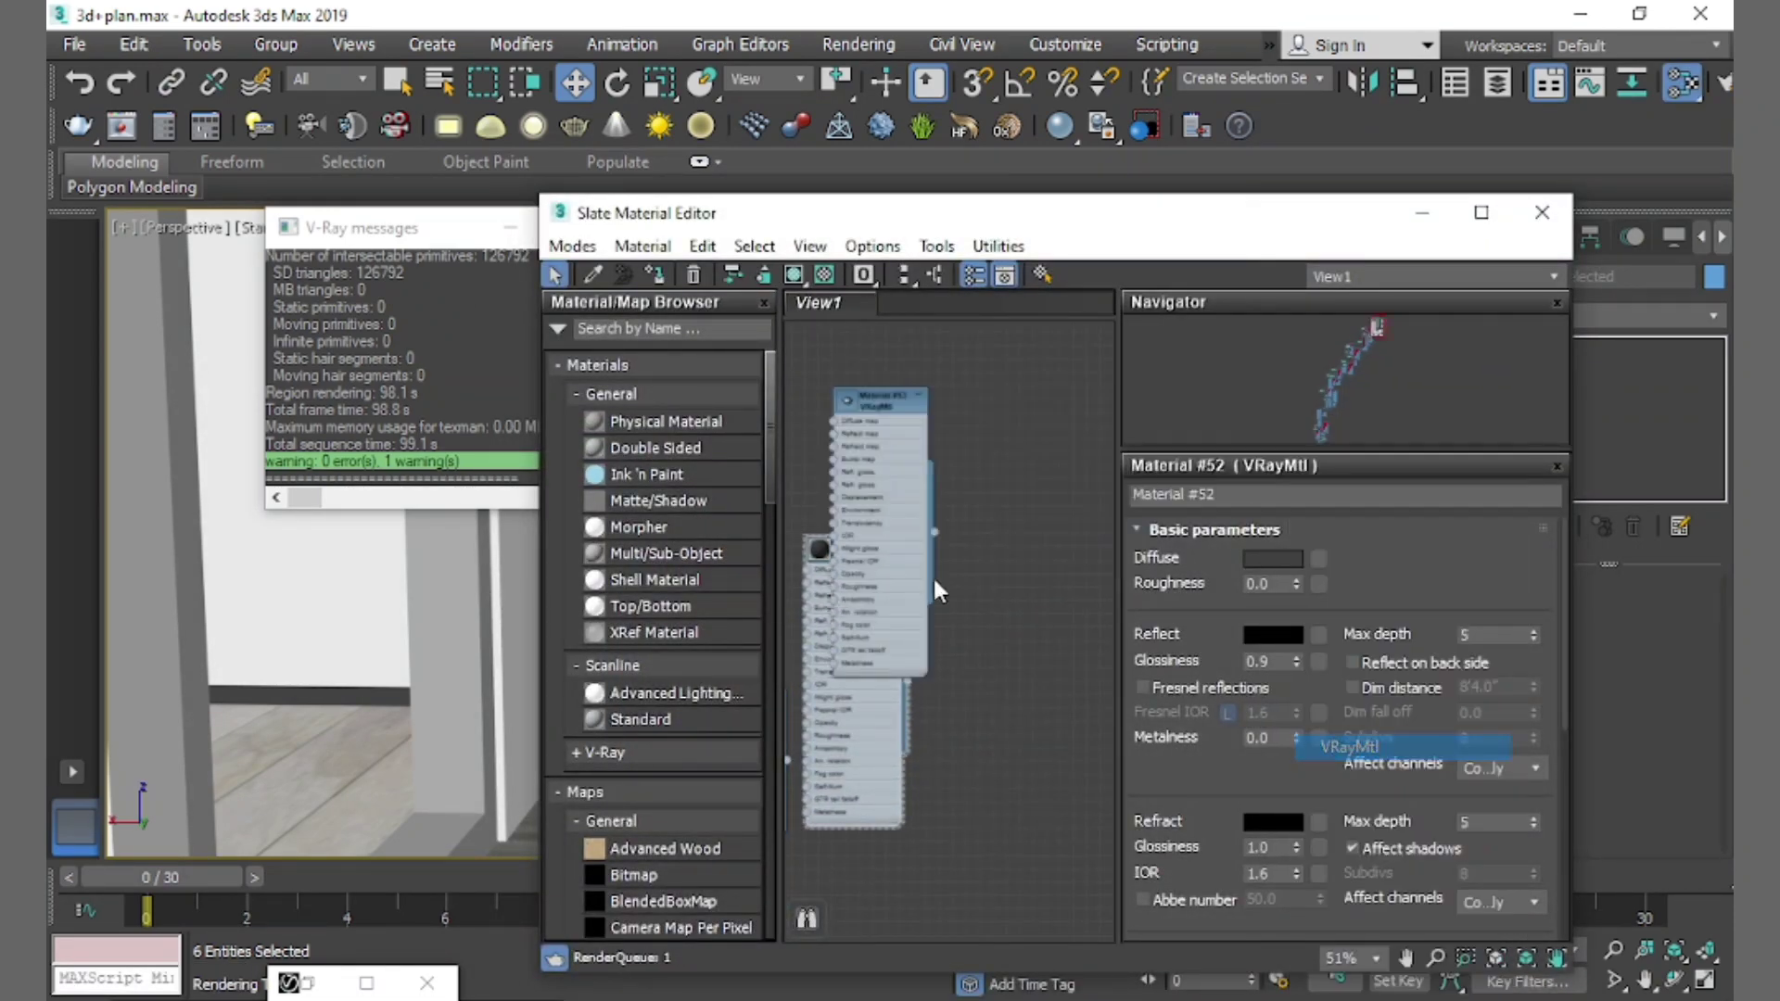
pyautogui.doubleClick(898, 411)
pyautogui.rightClick(898, 412)
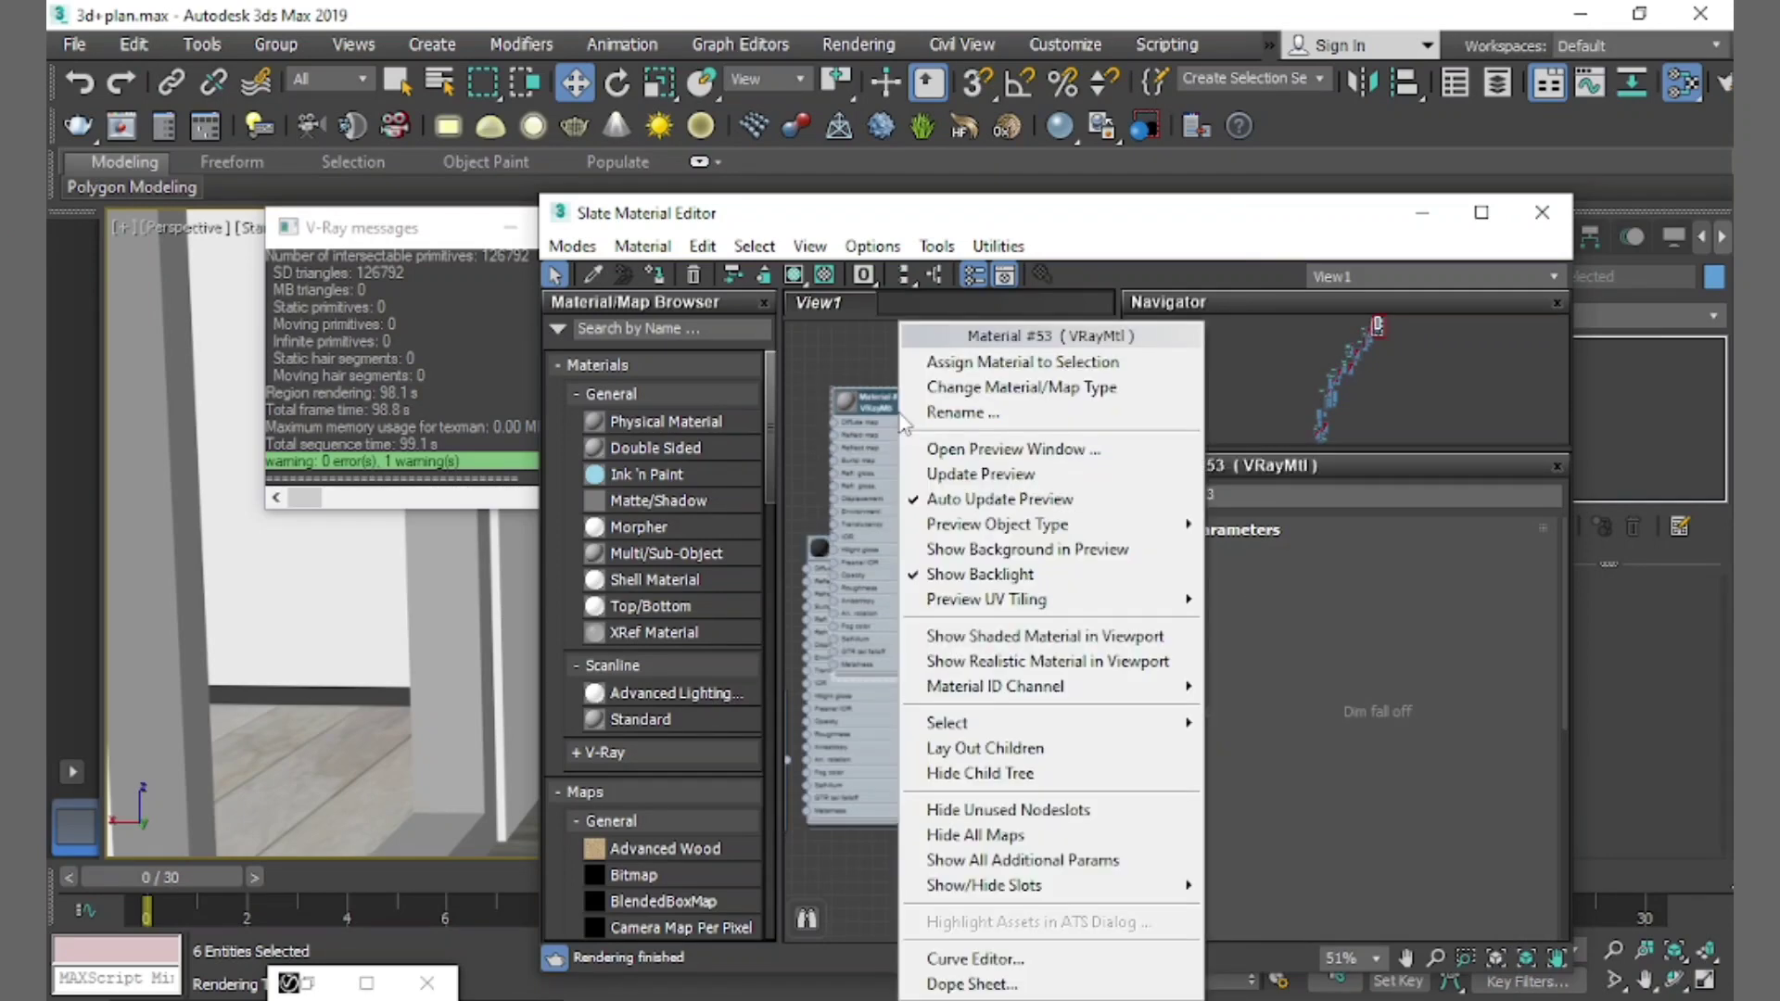
pyautogui.click(958, 371)
# Set the copper material's diffuse to black and its reflection to orange (116, 46, 0)
pyautogui.click(1270, 559)
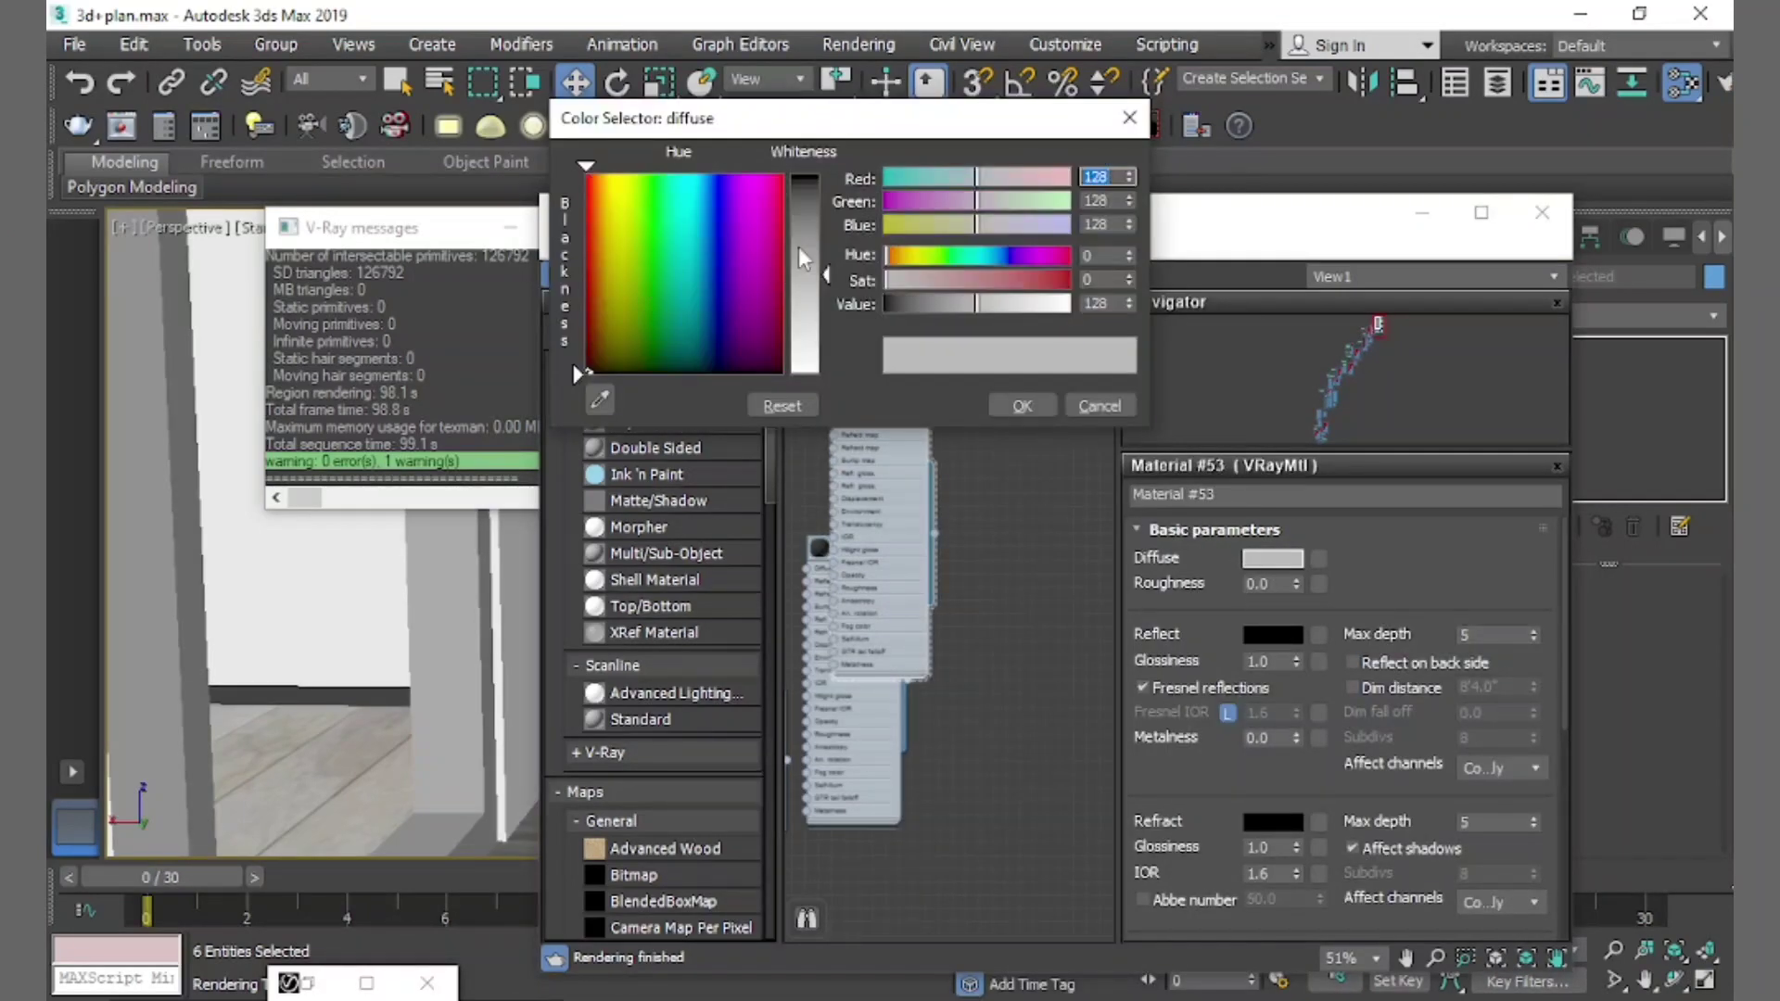
pyautogui.moveTo(803, 260); pyautogui.dragTo(803, 176)
pyautogui.click(1020, 404)
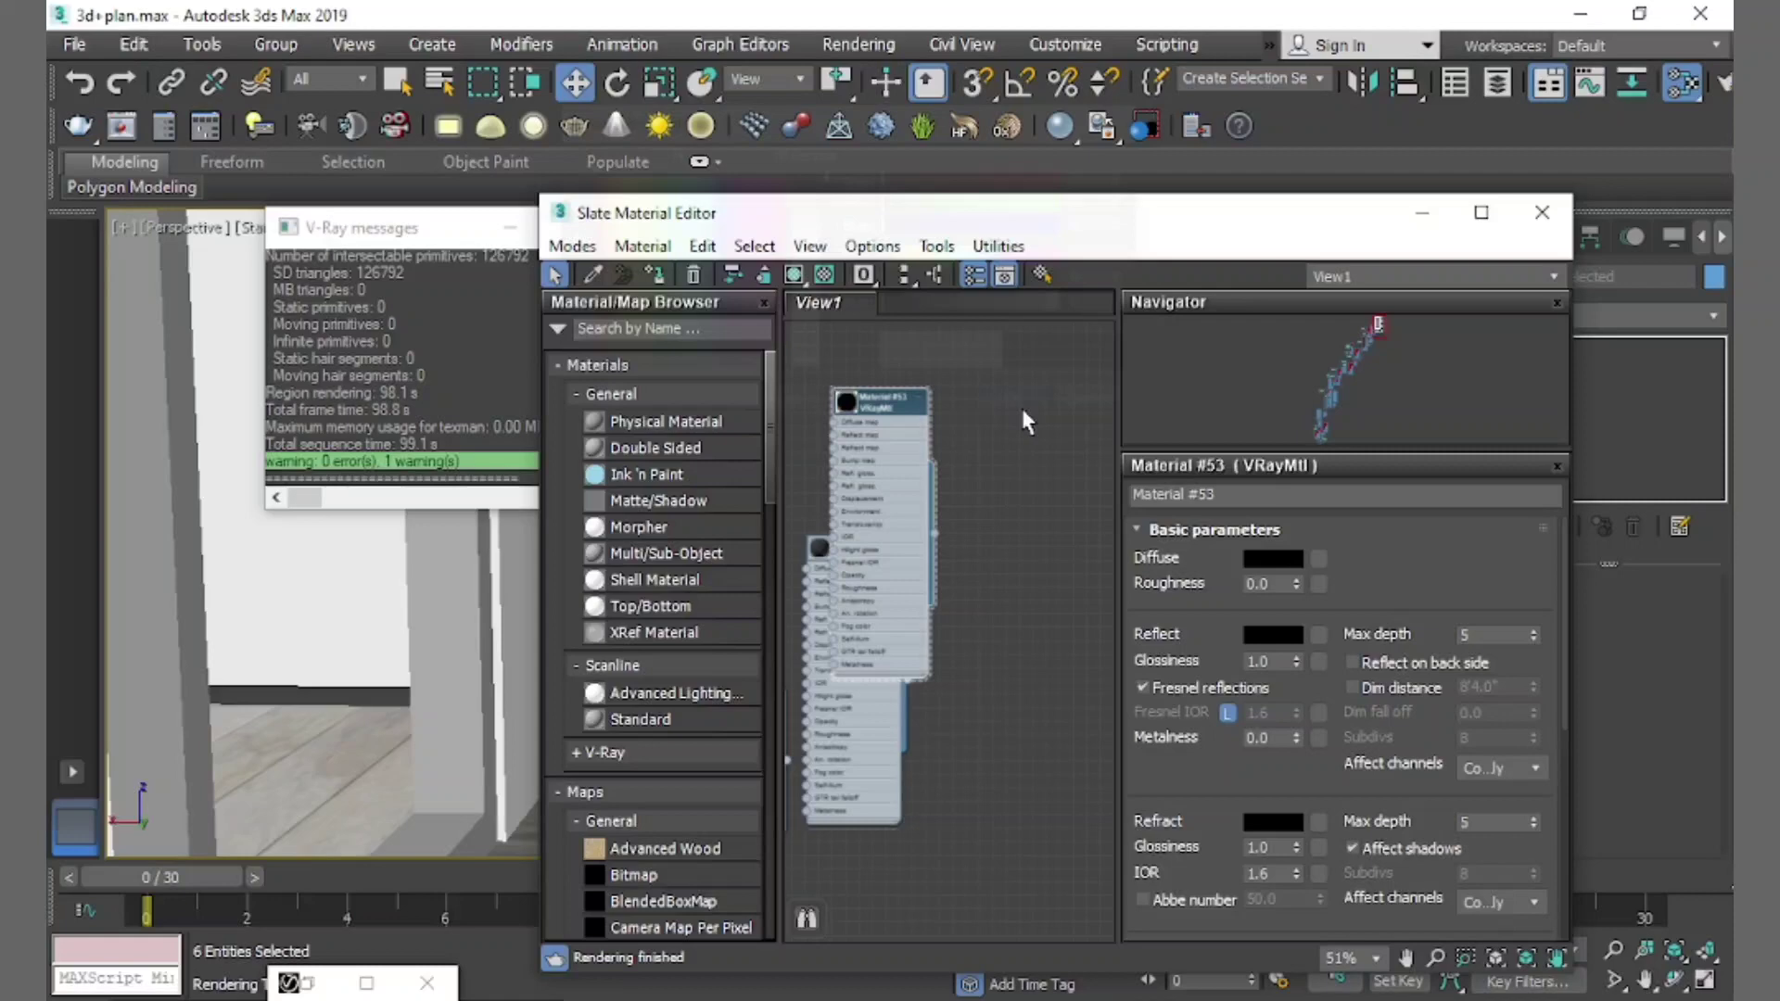
pyautogui.click(1277, 633)
pyautogui.click(599, 284)
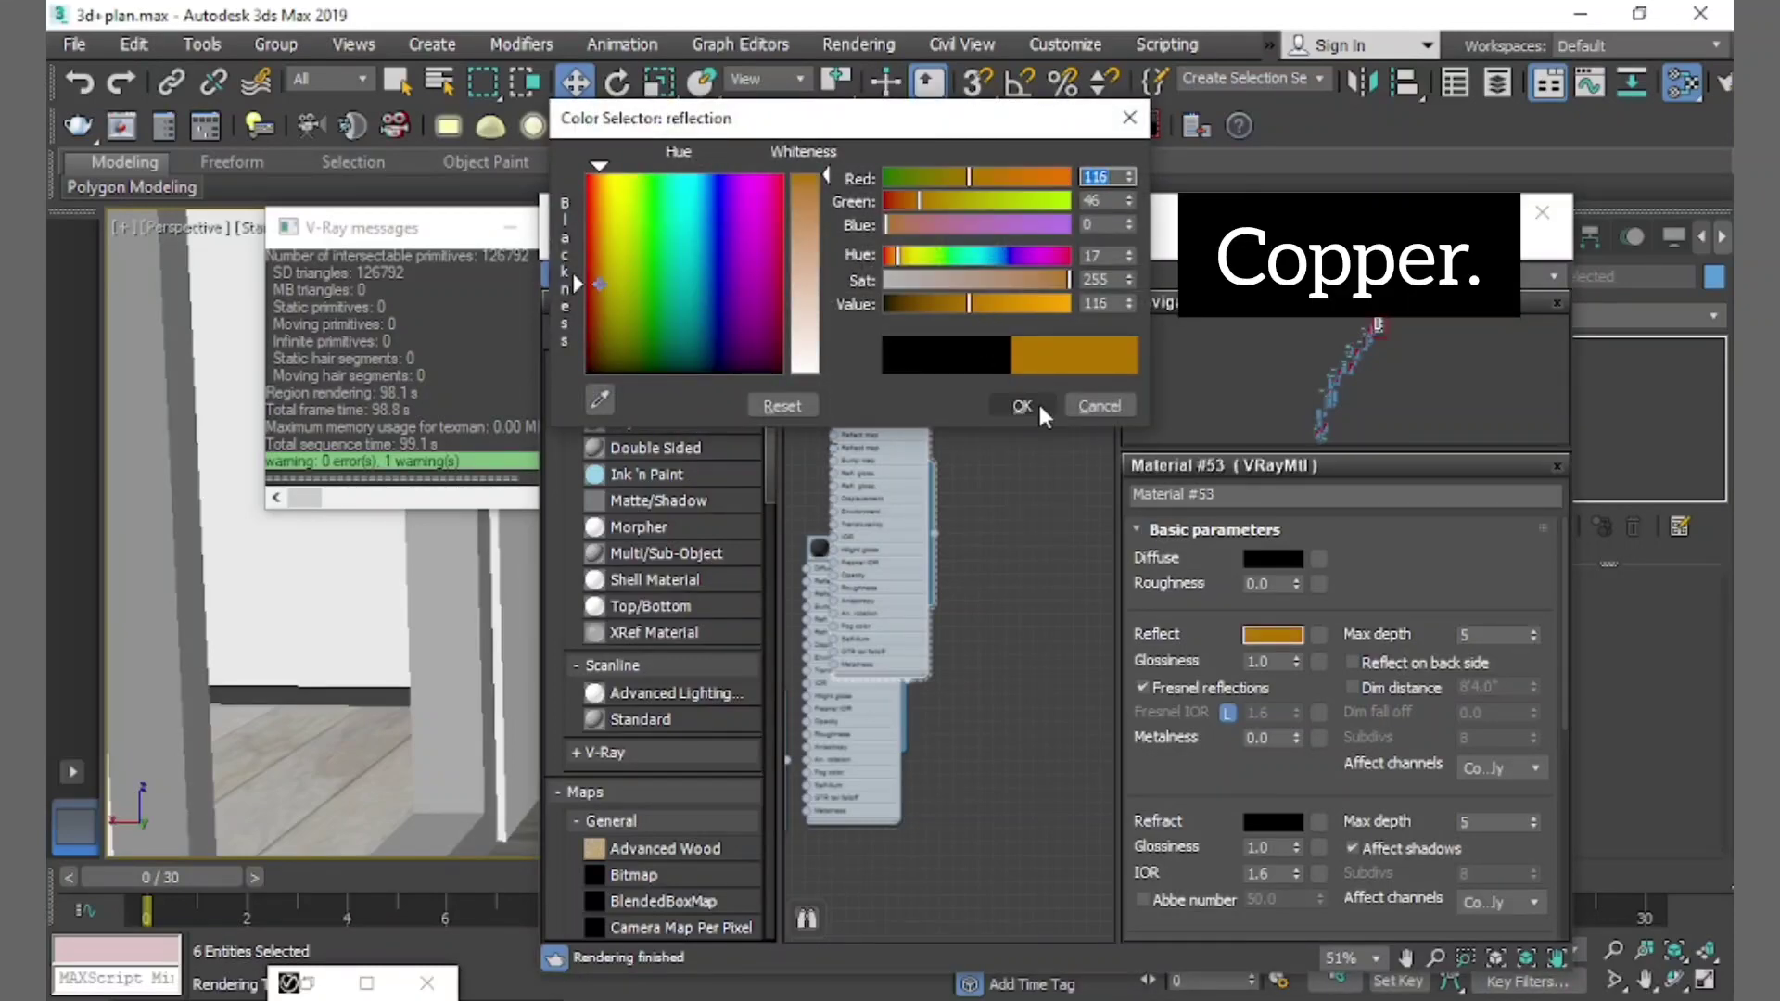
pyautogui.click(1038, 408)
# Turn off Fresnel, set glossiness to 0.9, and reassign the copper material to the legs and handle
pyautogui.click(1200, 692)
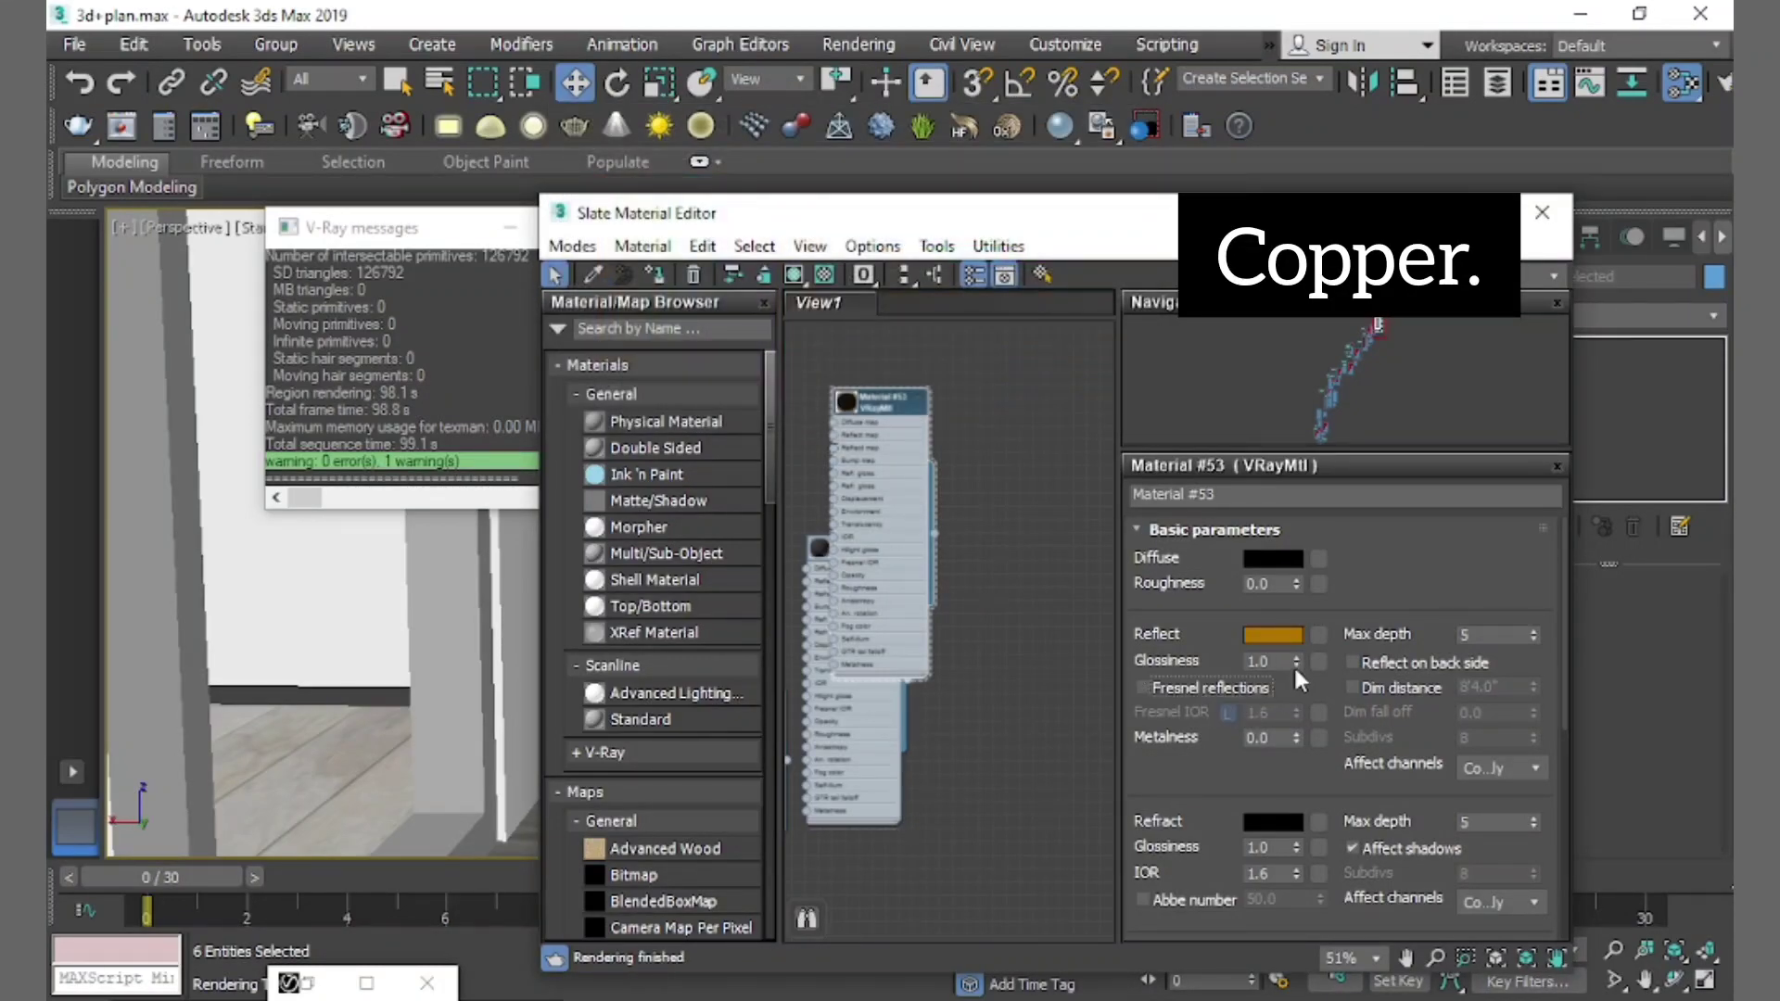
pyautogui.press('BackSpace')
pyautogui.write('0.9')
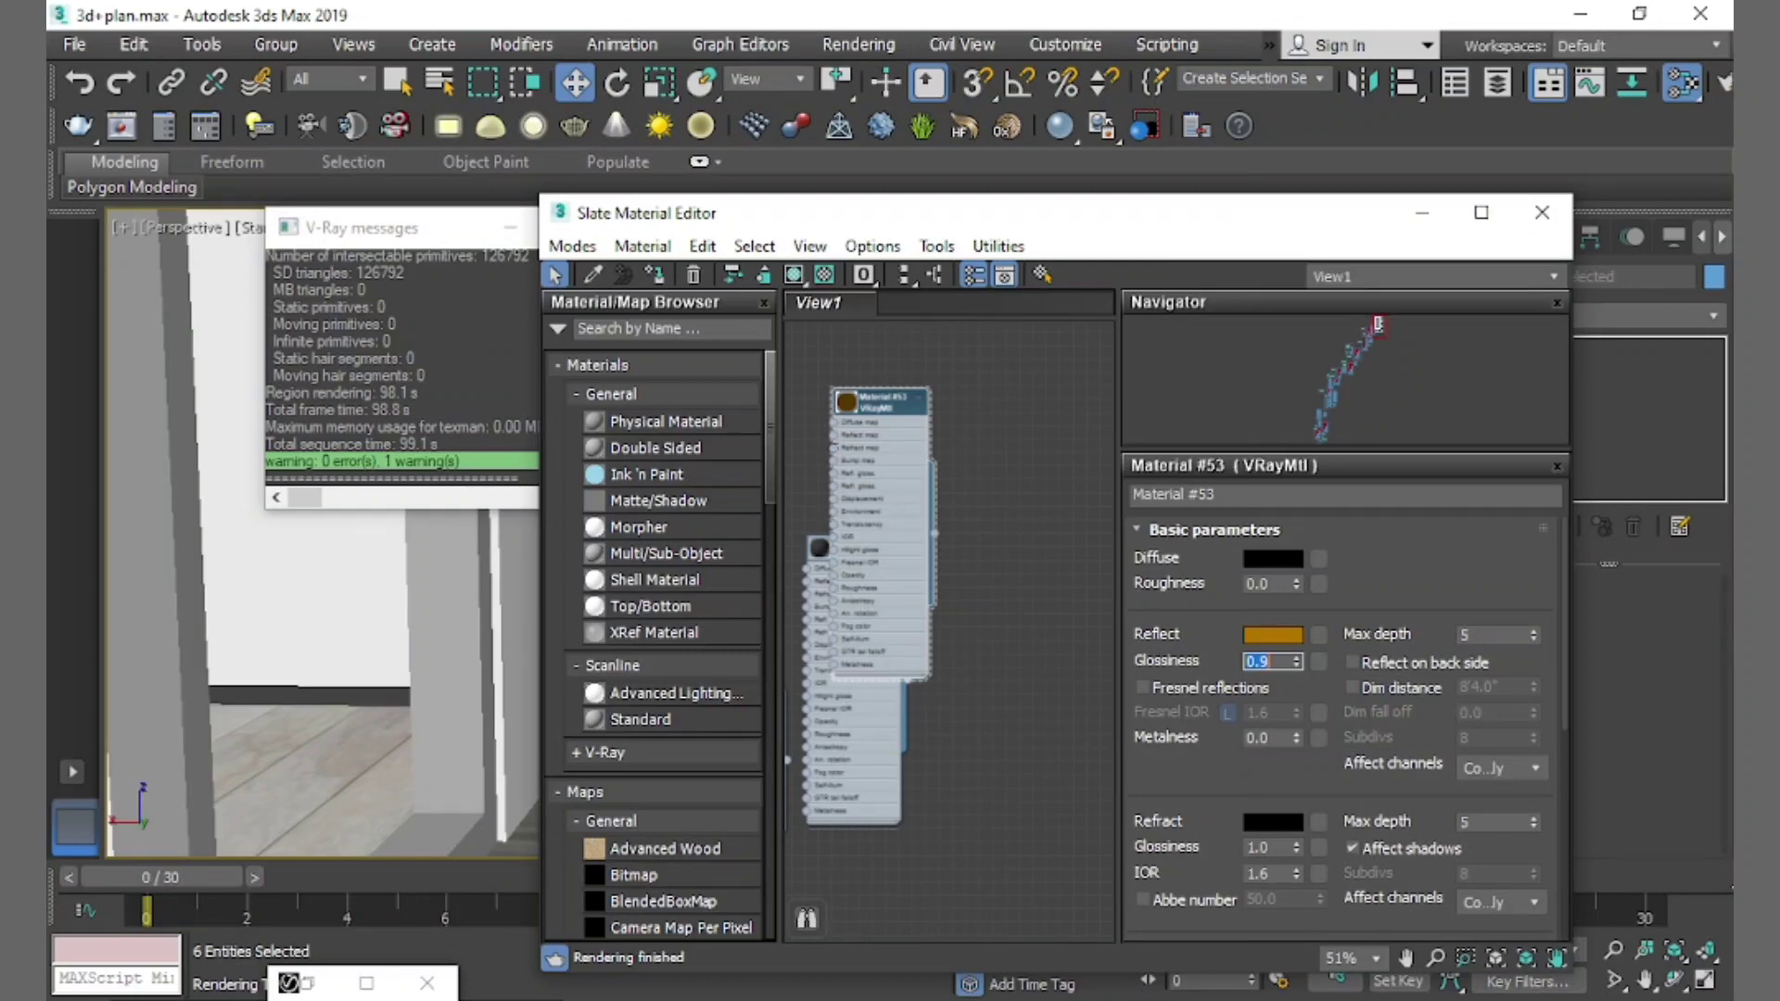
pyautogui.rightClick(864, 412)
pyautogui.click(937, 361)
pyautogui.click(1423, 212)
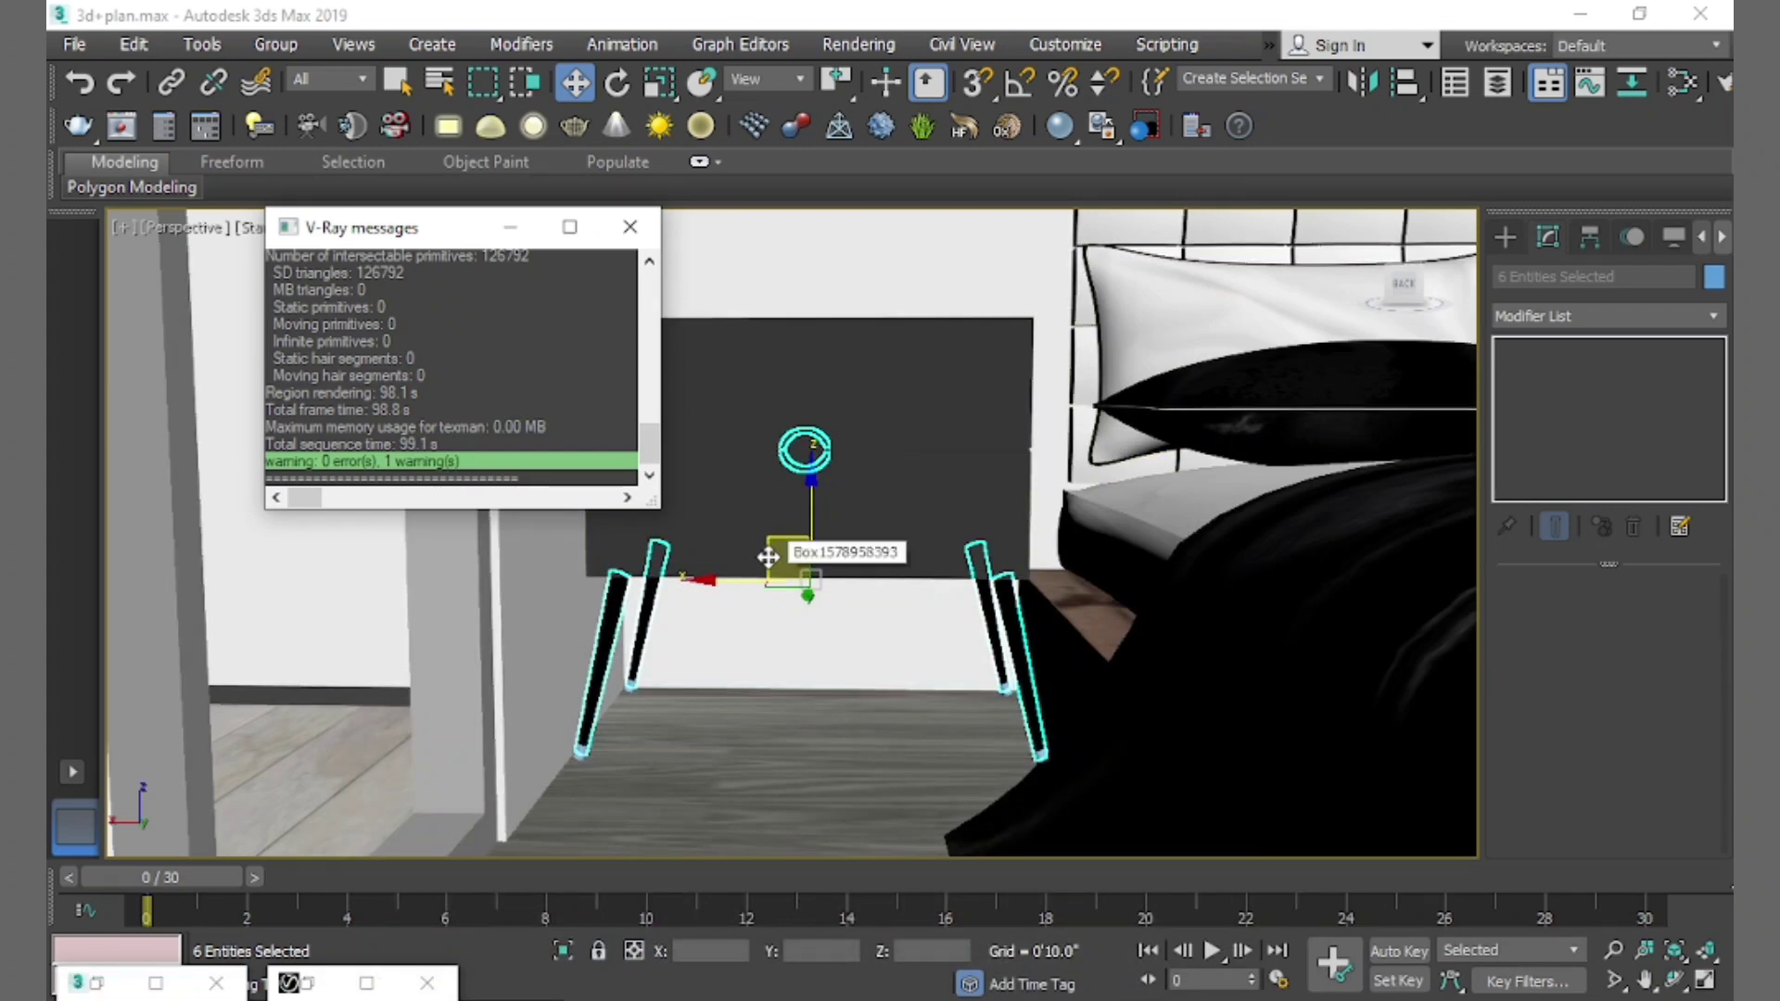
# Render the scene with V-Ray to check the dark body and copper legs and handle
pyautogui.hotkey('shift', 'q')
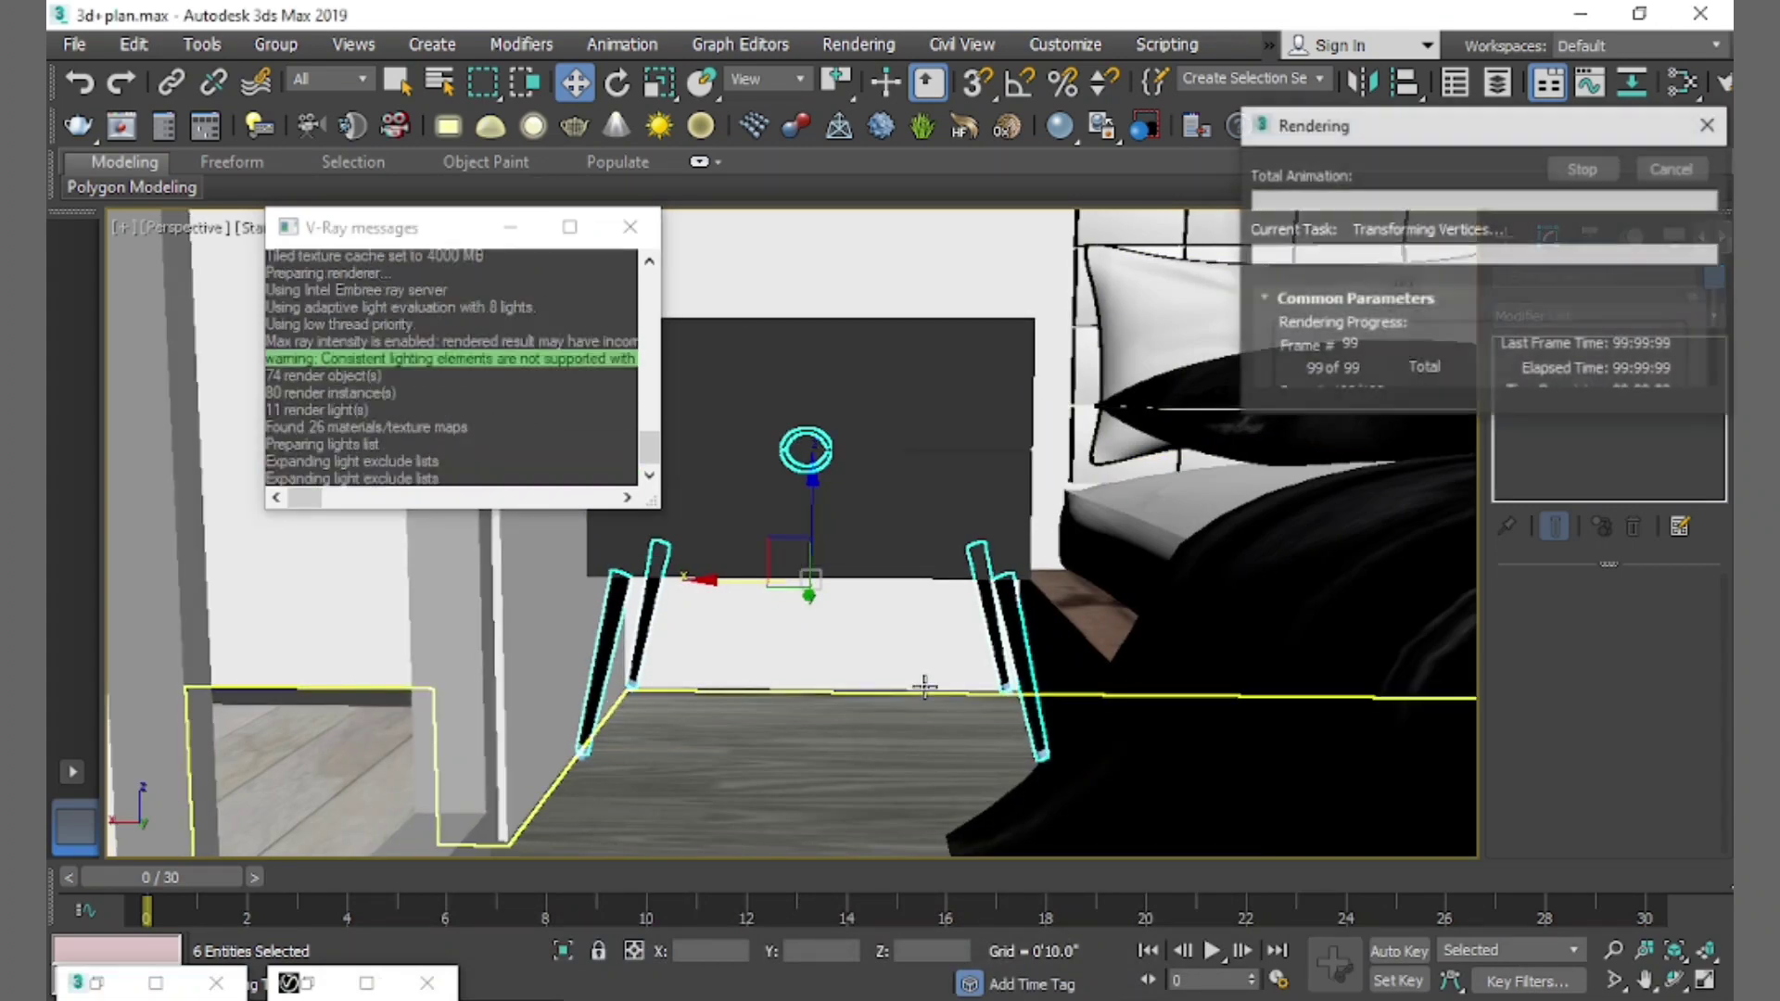